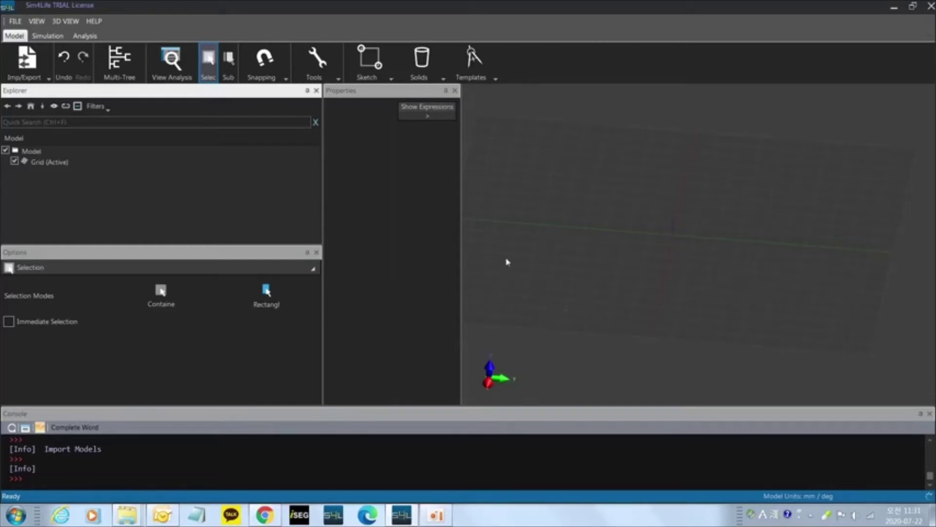
Step: Draw a solid sphere with a radius of about 33 mm near the centre of the grid
{"action": "scroll", "coordinate": [620, 246], "scroll_direction": "down", "scroll_amount": 3}
{"action": "middle_click_drag", "start_coordinate": [618, 246], "coordinate": [626, 274]}
{"action": "scroll", "coordinate": [627, 272], "scroll_direction": "up", "scroll_amount": 3}
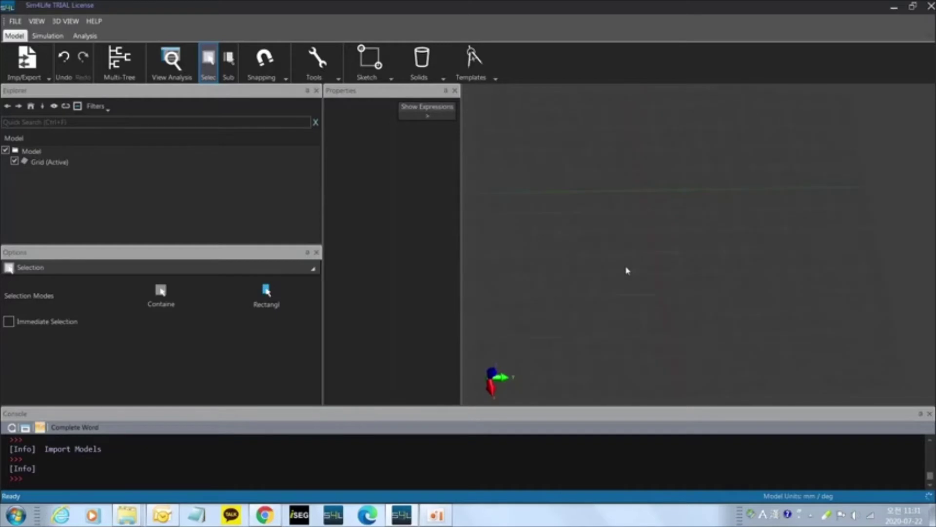
{"action": "middle_click_drag", "start_coordinate": [680, 318], "coordinate": [670, 293]}
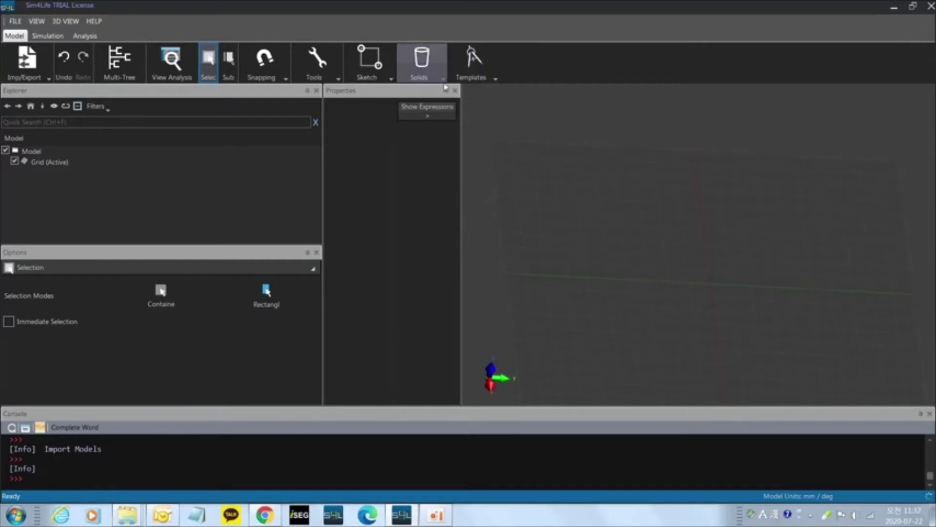
{"action": "left_click", "coordinate": [420, 61]}
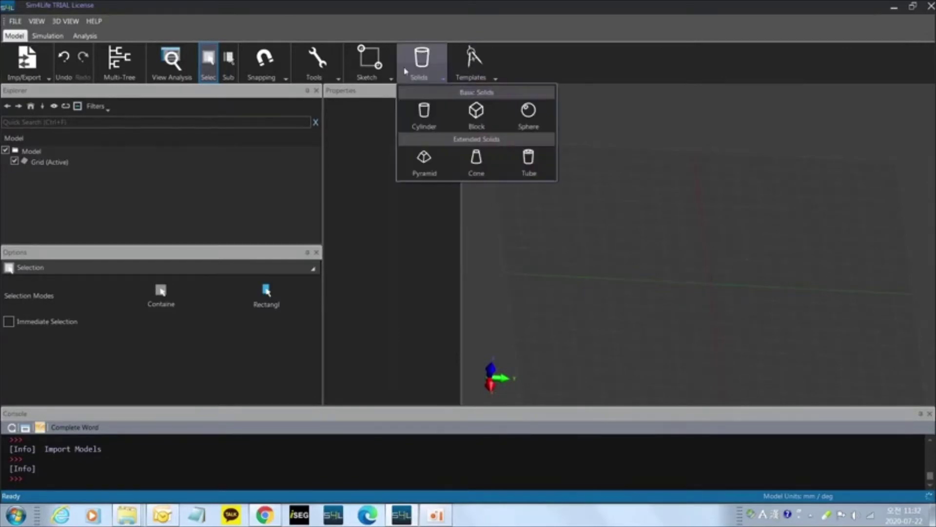
{"action": "left_click", "coordinate": [528, 112]}
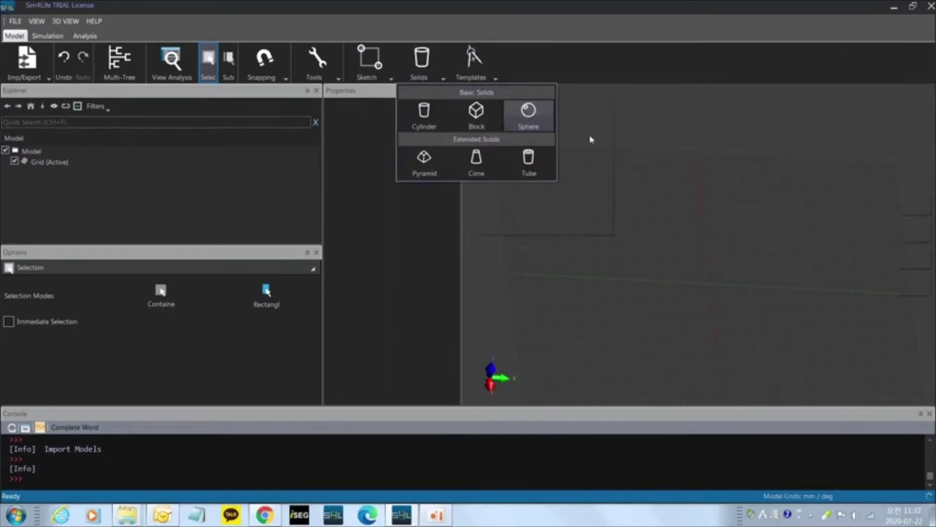
{"action": "left_click", "coordinate": [654, 267]}
{"action": "left_click", "coordinate": [714, 297]}
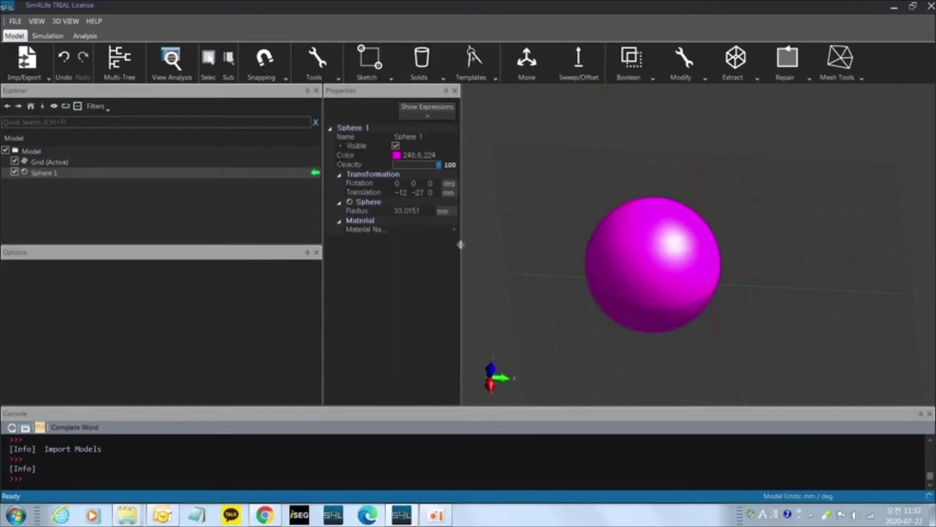
Step: Widen the properties area and set the sphere's radius to 5 mm
{"action": "left_click_drag", "start_coordinate": [461, 247], "coordinate": [489, 244]}
{"action": "left_click", "coordinate": [435, 211]}
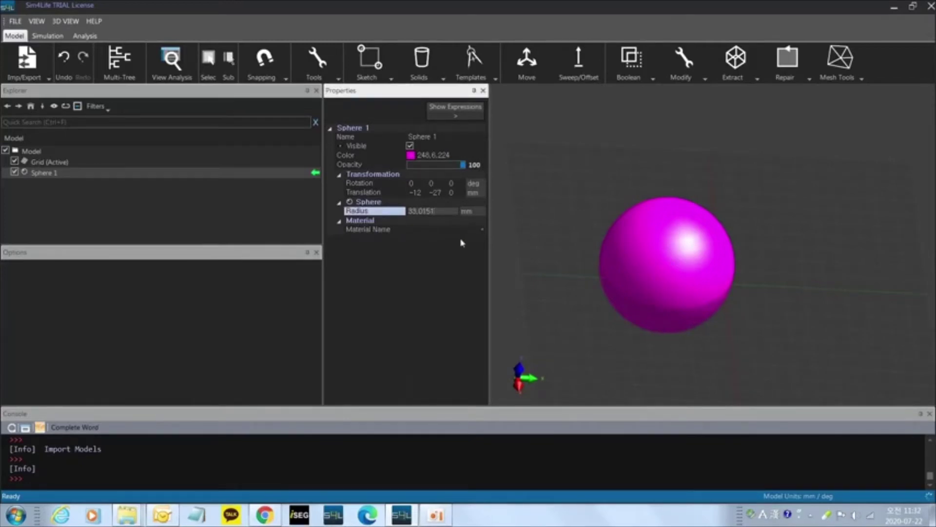
{"action": "key", "text": "ctrl+a"}
{"action": "type", "text": "5"}
{"action": "key", "text": "Return"}
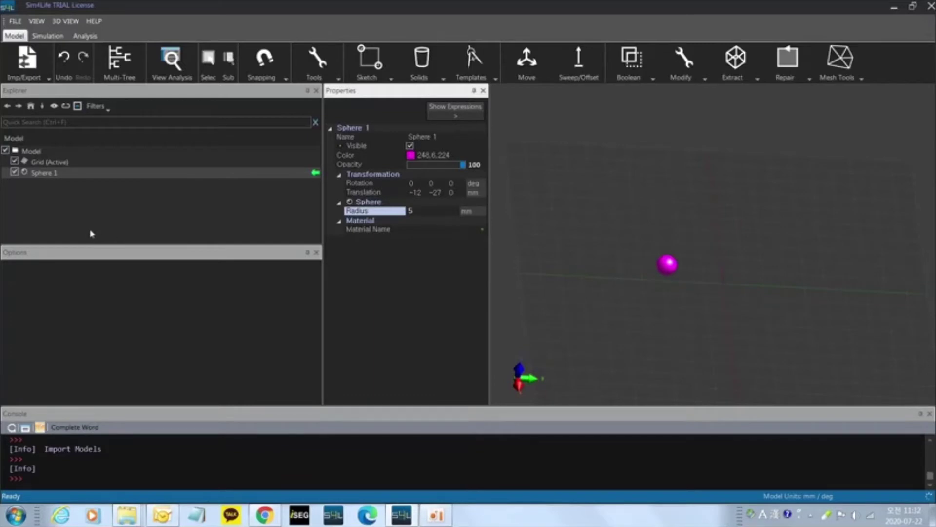
Step: Centre the sphere at the origin by setting its X and Y translation to 0 mm
{"action": "left_click", "coordinate": [430, 193]}
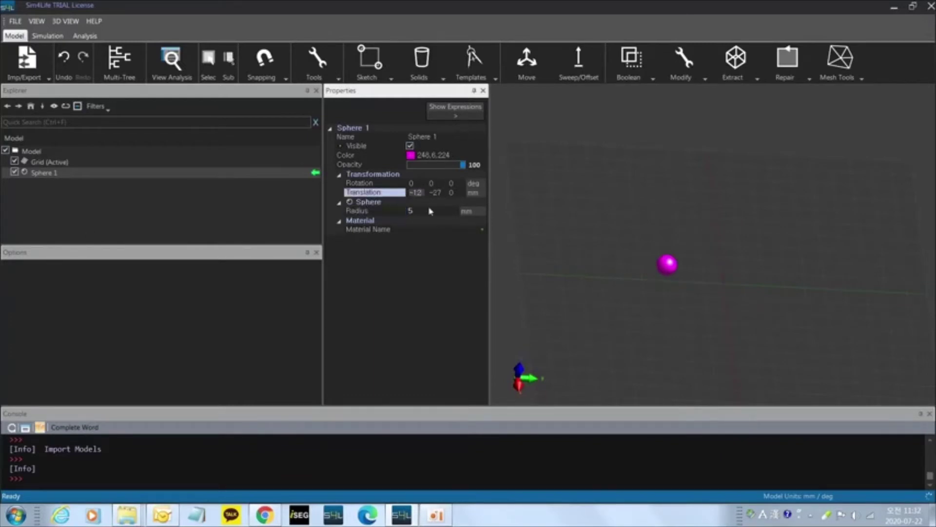
{"action": "type", "text": "0"}
{"action": "key", "text": "Tab"}
{"action": "type", "text": "0"}
{"action": "key", "text": "Return"}
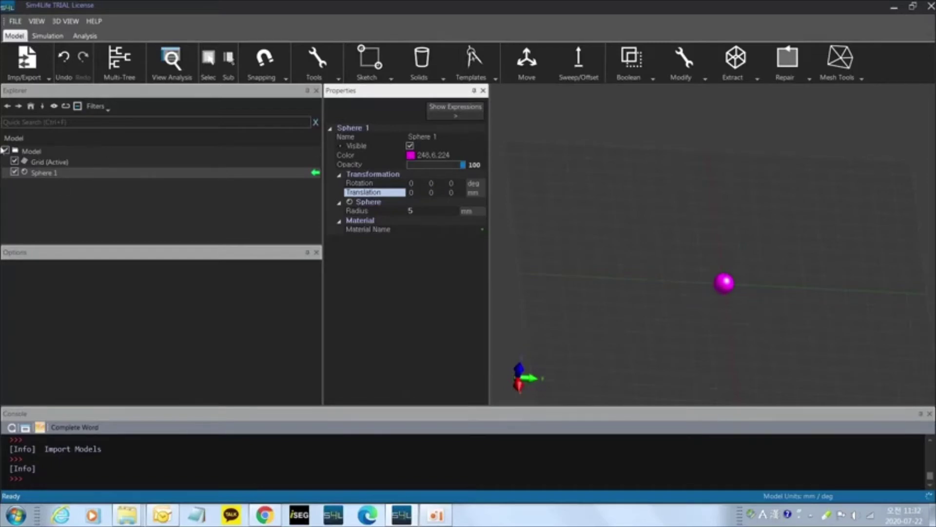
Step: Clone the 5 mm radius sphere in the model tree
{"action": "scroll", "coordinate": [690, 321], "scroll_direction": "up", "scroll_amount": 1}
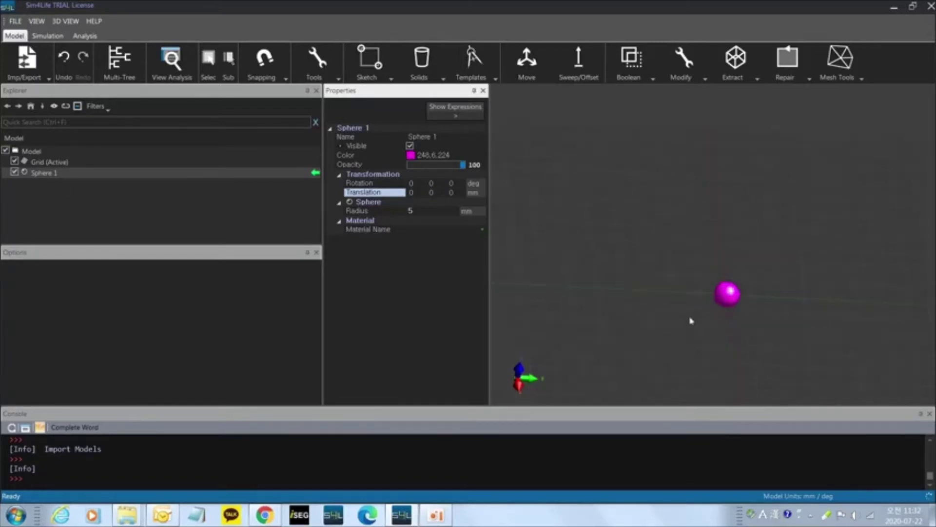
{"action": "scroll", "coordinate": [688, 337], "scroll_direction": "up", "scroll_amount": 1}
{"action": "scroll", "coordinate": [689, 348], "scroll_direction": "up", "scroll_amount": 1}
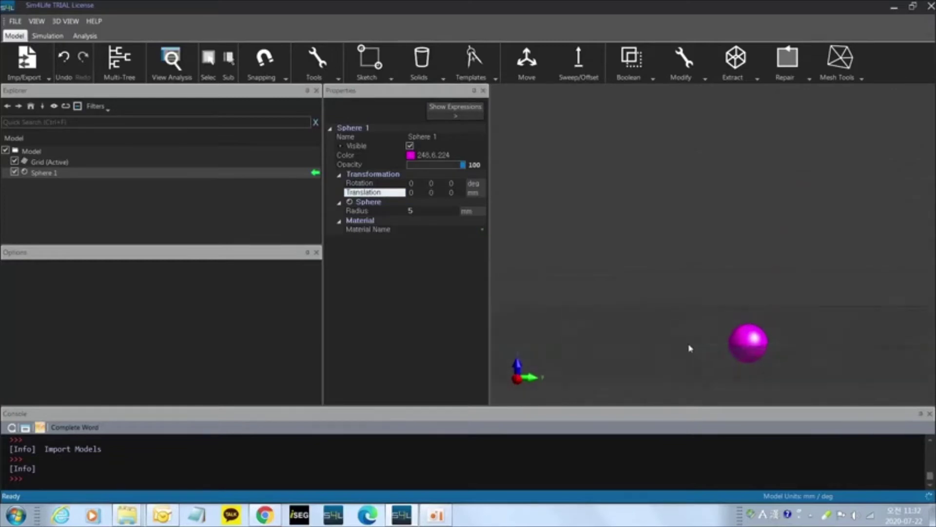
{"action": "scroll", "coordinate": [692, 351], "scroll_direction": "down", "scroll_amount": 4}
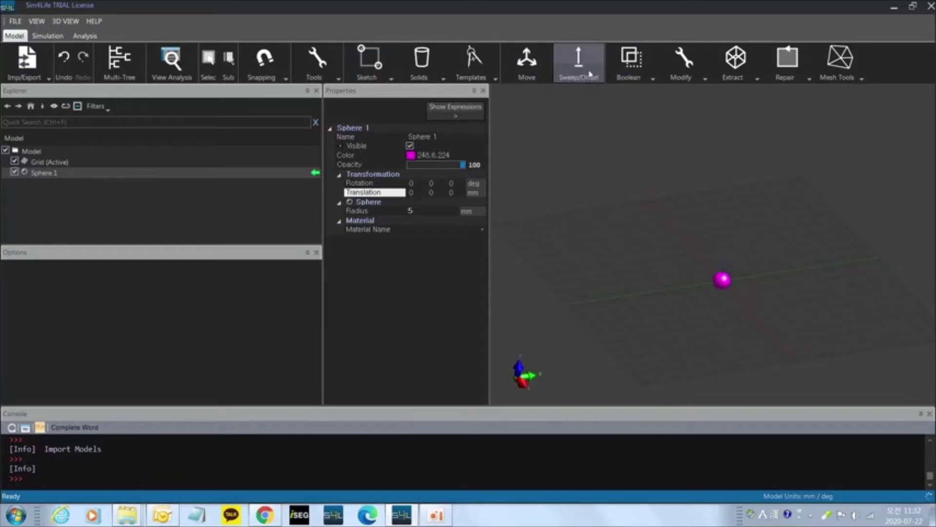
{"action": "left_click", "coordinate": [39, 179]}
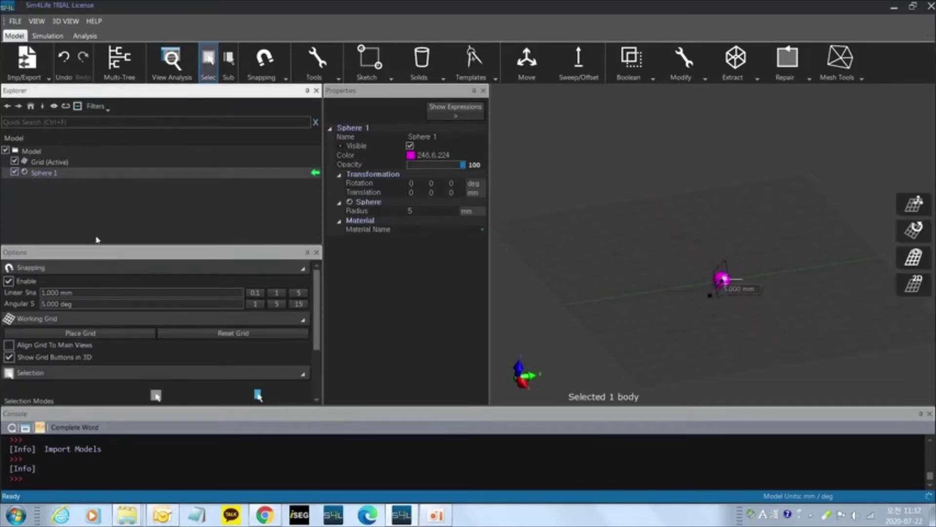
{"action": "left_click", "coordinate": [45, 173]}
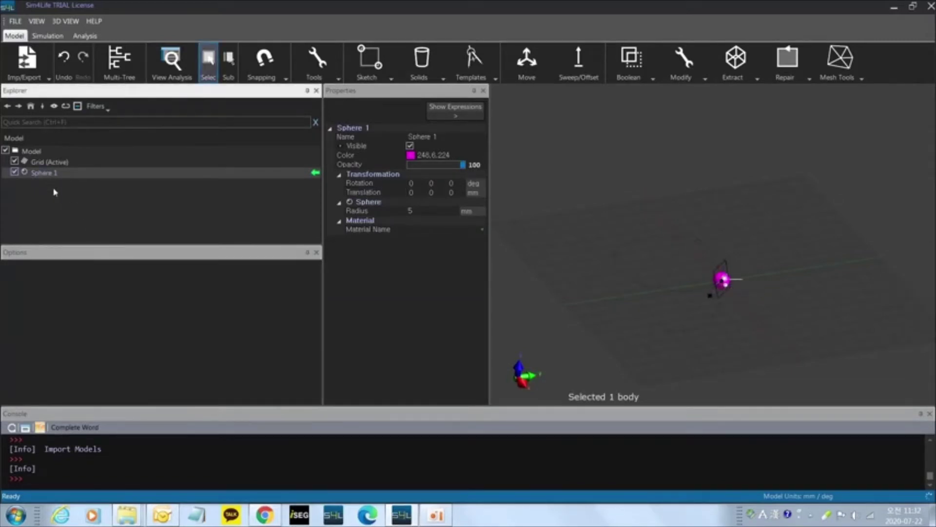
{"action": "left_click", "coordinate": [51, 179]}
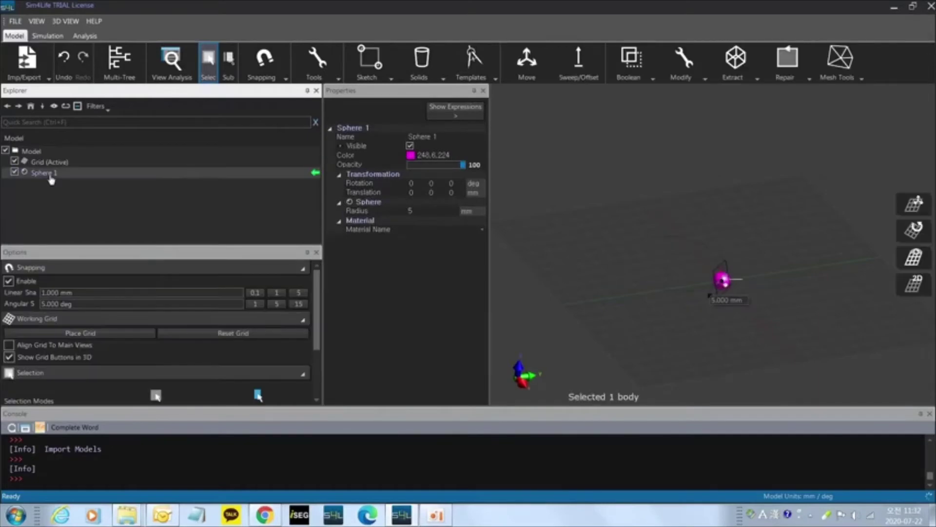
{"action": "right_click", "coordinate": [50, 178]}
{"action": "left_click", "coordinate": [122, 258]}
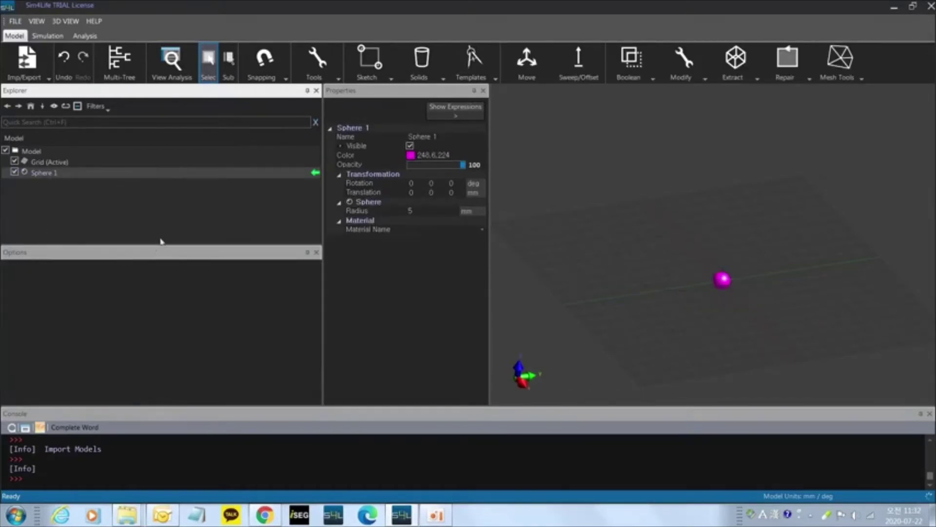
Step: Copy Sphere 1 to the clipboard and check the properties of its clone, Sphere 2
{"action": "left_click", "coordinate": [55, 173]}
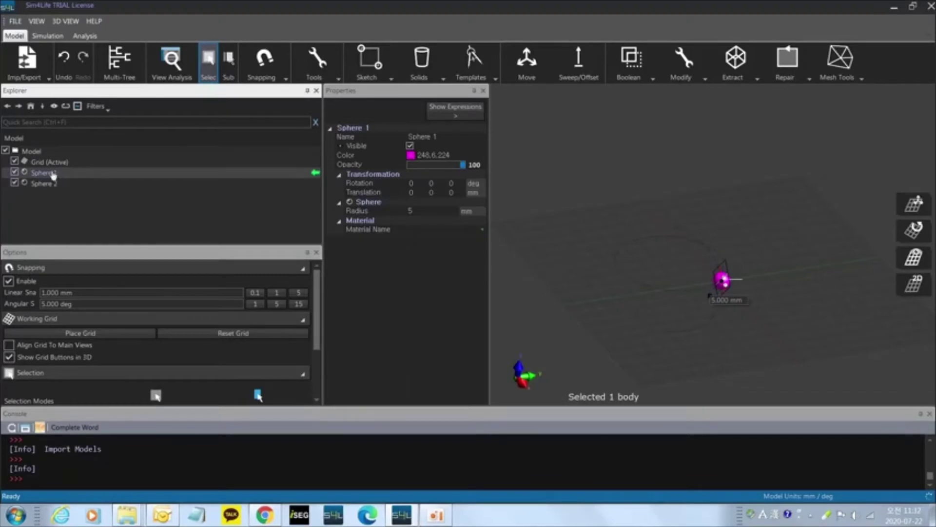
{"action": "right_click", "coordinate": [53, 176]}
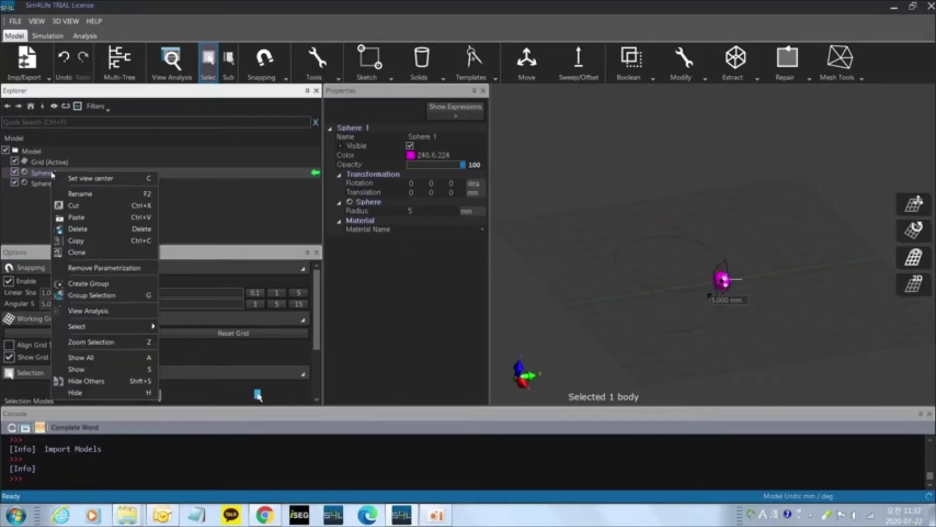
{"action": "left_click", "coordinate": [114, 241]}
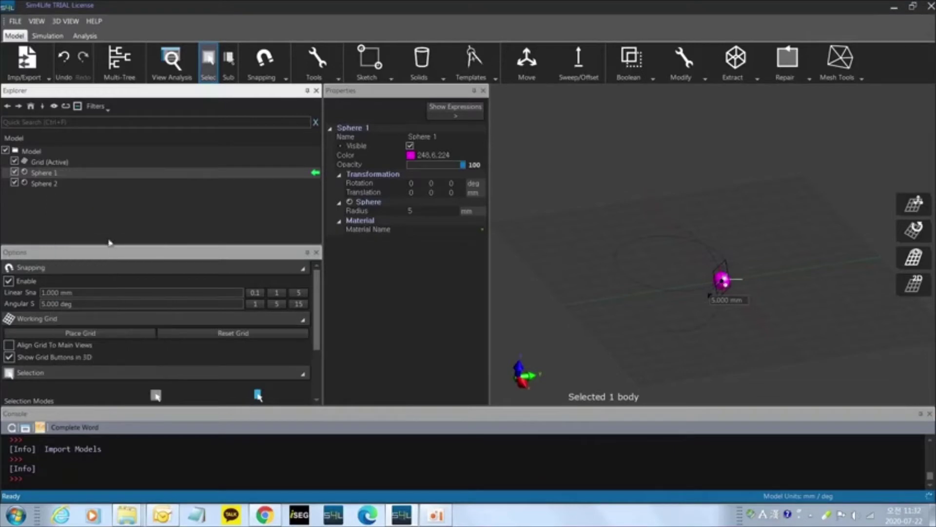
{"action": "left_click", "coordinate": [51, 183]}
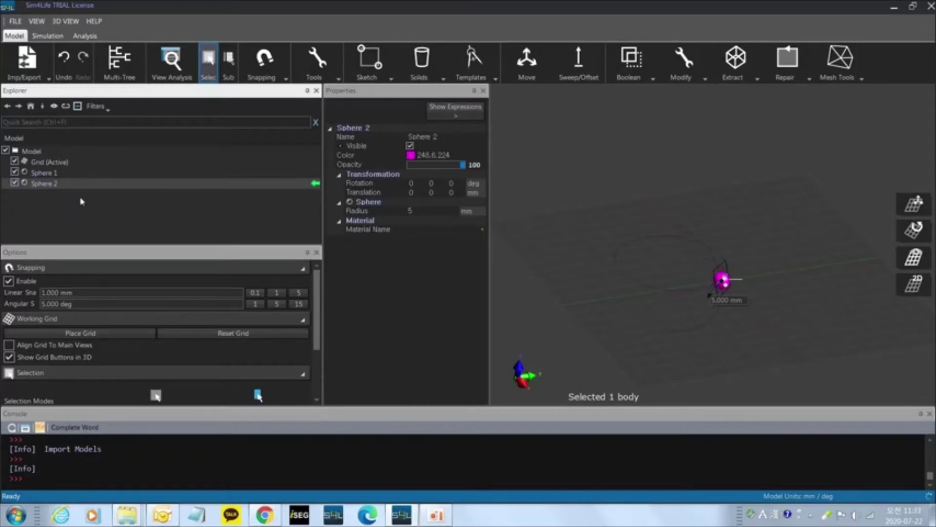
Step: Rename Sphere 1 as "Electrode 1"
{"action": "left_click", "coordinate": [45, 176]}
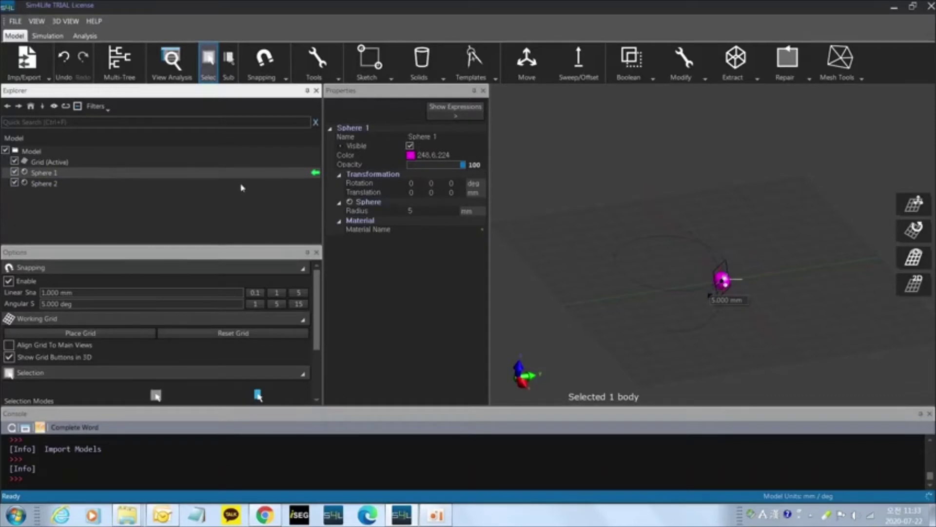
{"action": "left_click", "coordinate": [454, 138]}
{"action": "key", "text": "BackSpace"}
{"action": "key", "text": "BackSpace"}
{"action": "key", "text": "BackSpace"}
{"action": "key", "text": "BackSpace"}
{"action": "key", "text": "BackSpace"}
{"action": "key", "text": "BackSpace"}
{"action": "key", "text": "BackSpace"}
{"action": "key", "text": "BackSpace"}
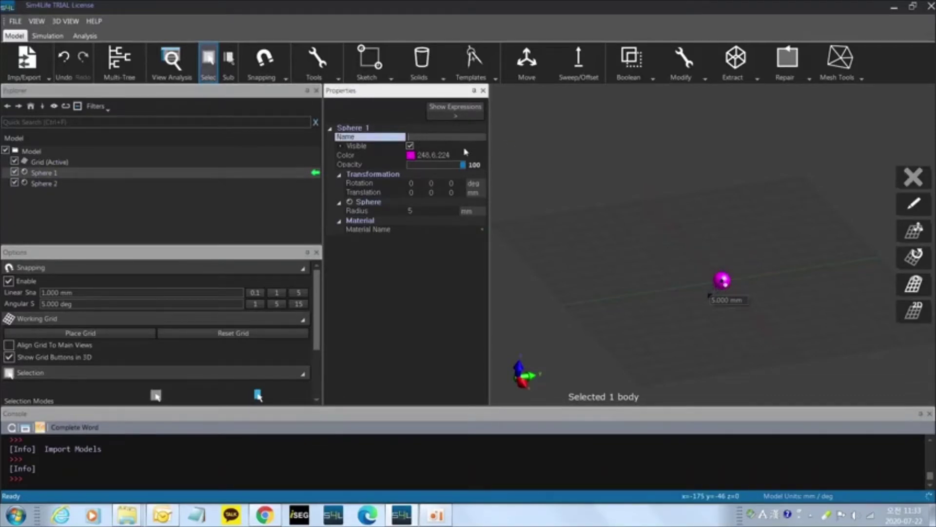
{"action": "type", "text": "Electro"}
{"action": "key", "text": "BackSpace"}
{"action": "key", "text": "BackSpace"}
{"action": "type", "text": "rode"}
{"action": "key", "text": "Return"}
Step: Rename Sphere 2 as "Electorde 2"
{"action": "left_click", "coordinate": [57, 184]}
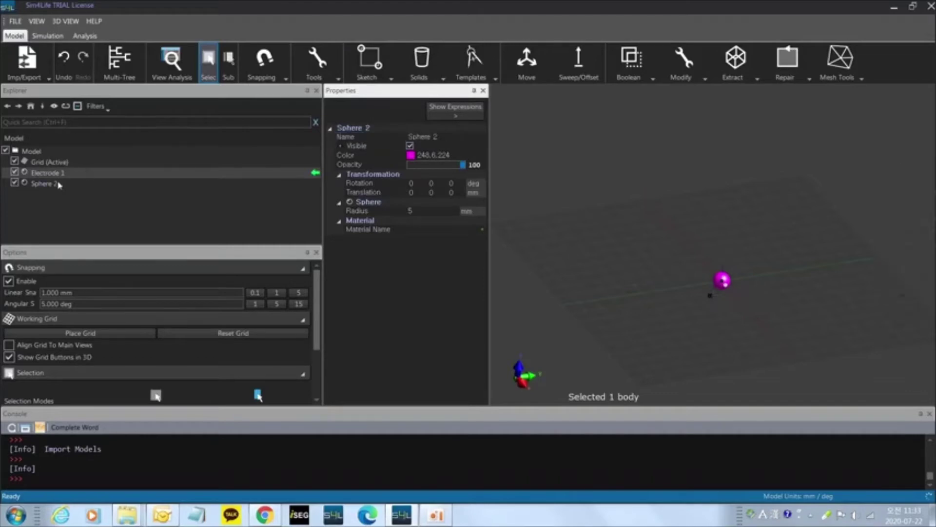
{"action": "left_click", "coordinate": [431, 138]}
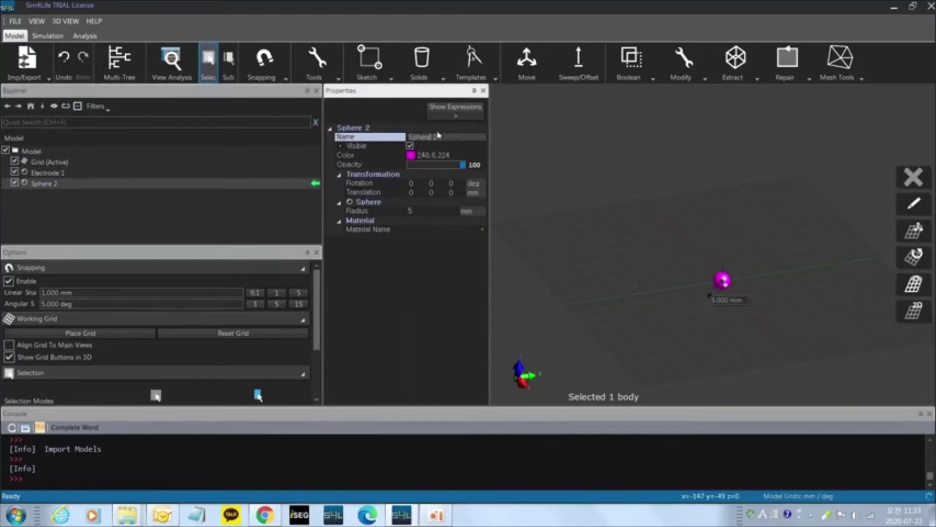
{"action": "type", "text": "Electorde 2"}
{"action": "key", "text": "Return"}
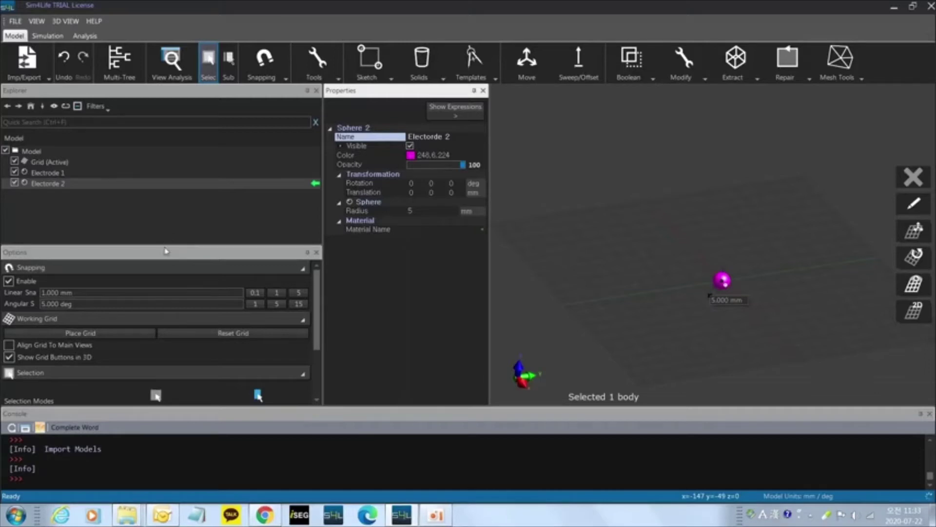
Step: Move Electrode 1 along the X axis by setting its X translation to 15 mm
{"action": "left_click", "coordinate": [46, 176]}
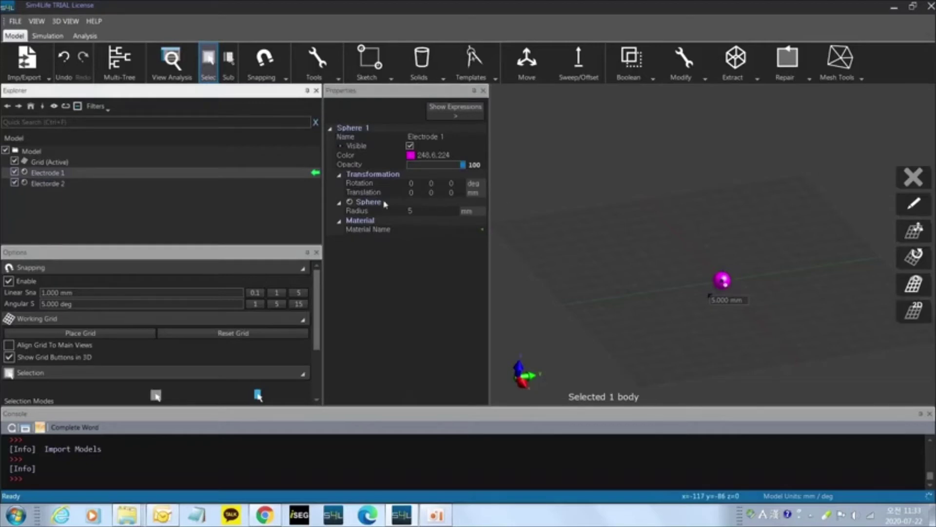
{"action": "left_click", "coordinate": [412, 193]}
{"action": "type", "text": "15"}
{"action": "key", "text": "Return"}
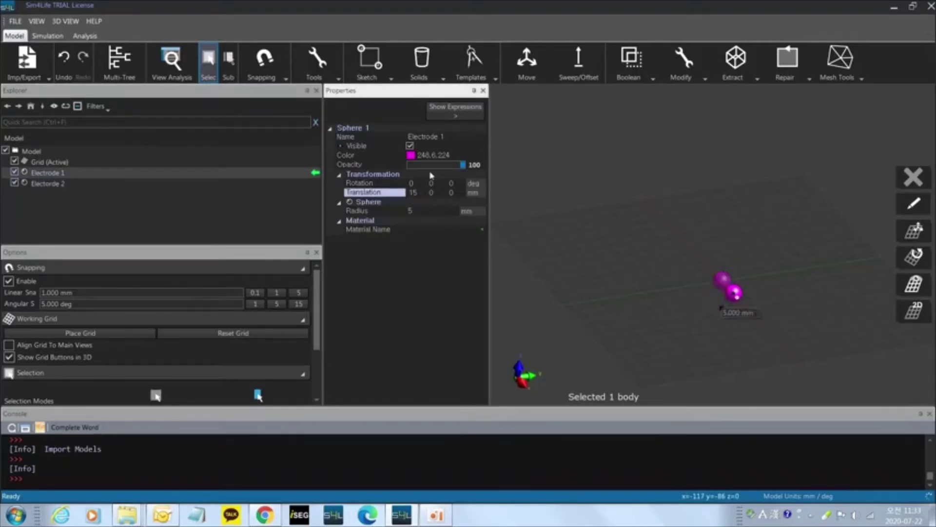
Step: Examine the placement and properties of the two electrode spheres from several angles, selecting them individually and together
{"action": "middle_click_drag", "start_coordinate": [738, 333], "coordinate": [750, 355]}
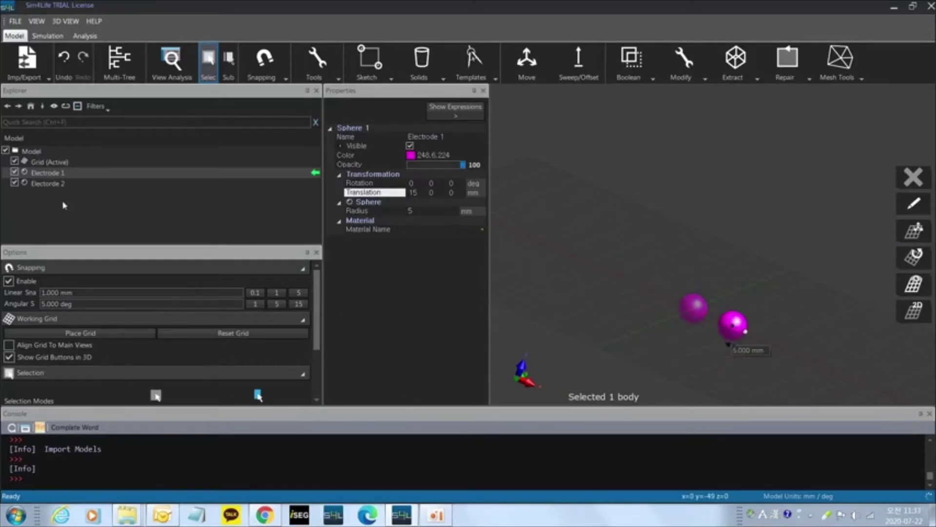
{"action": "left_click", "coordinate": [51, 187]}
{"action": "left_click", "coordinate": [56, 175]}
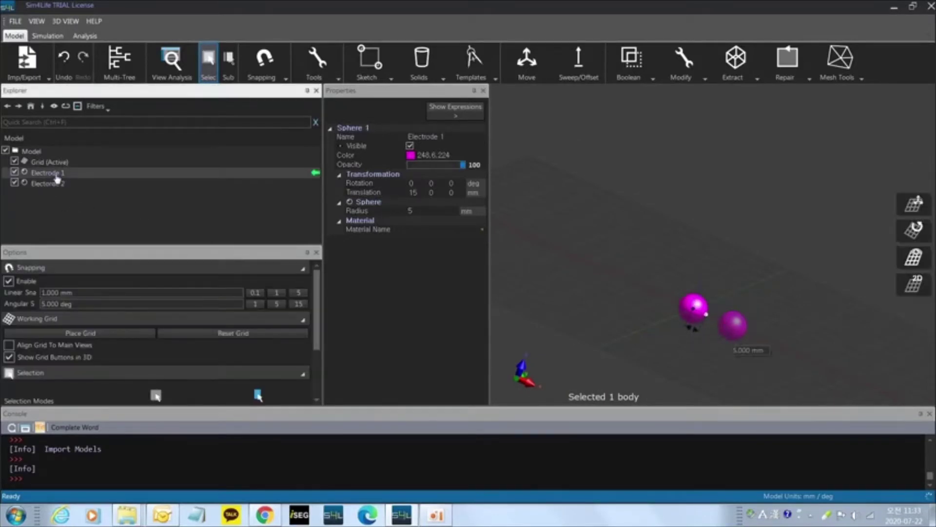
{"action": "left_click", "coordinate": [676, 360]}
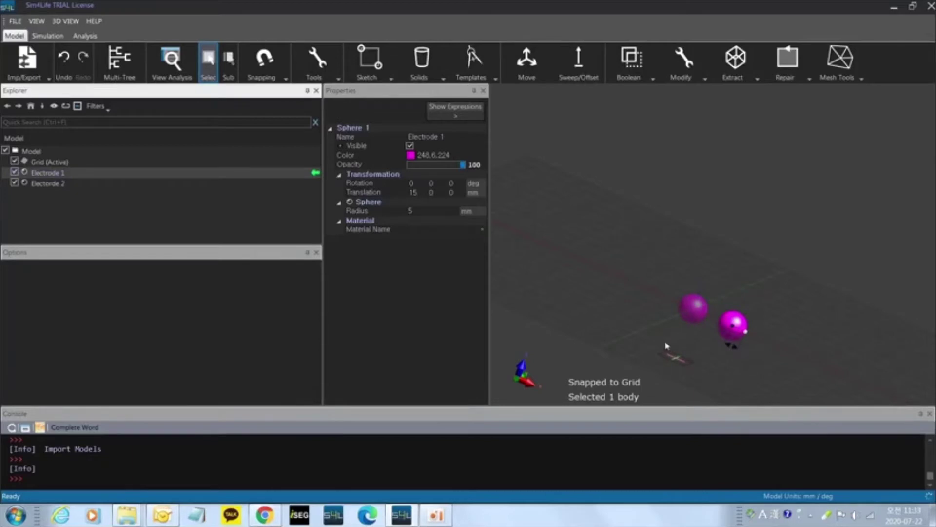
{"action": "mouse_move", "coordinate": [666, 346]}
{"action": "middle_mouse_down"}
{"action": "mouse_move", "coordinate": [612, 336]}
{"action": "mouse_move", "coordinate": [665, 360]}
{"action": "mouse_move", "coordinate": [682, 353]}
{"action": "mouse_move", "coordinate": [673, 338]}
{"action": "middle_mouse_up"}
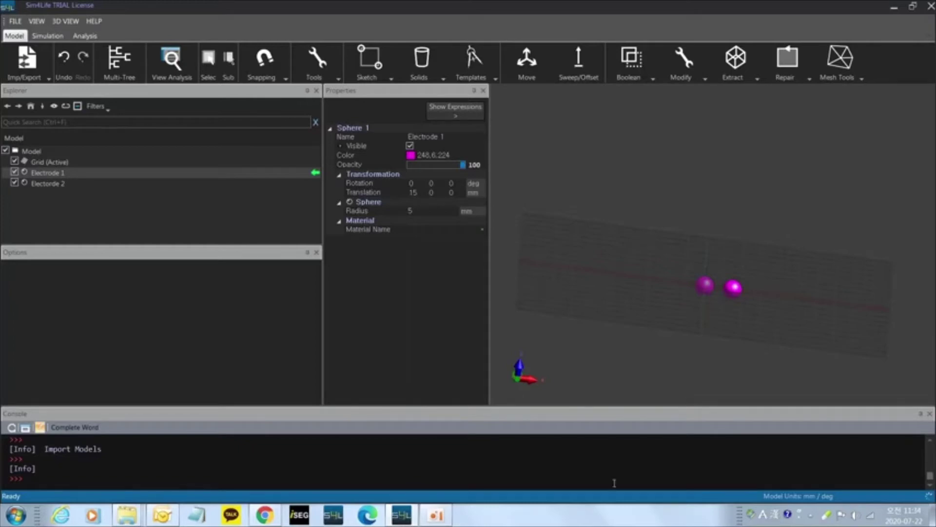
{"action": "left_click", "coordinate": [50, 182]}
{"action": "left_click", "coordinate": [50, 176]}
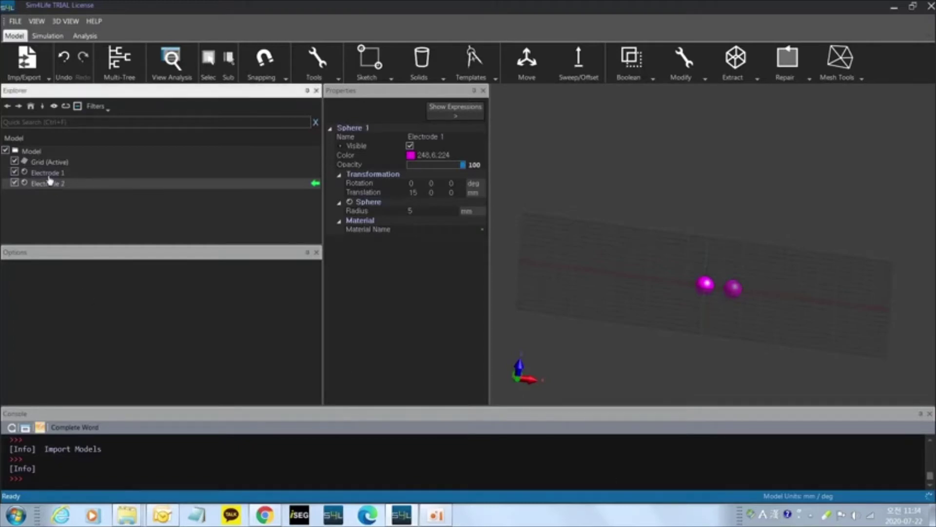
{"action": "left_click", "coordinate": [56, 183], "text": "ctrl"}
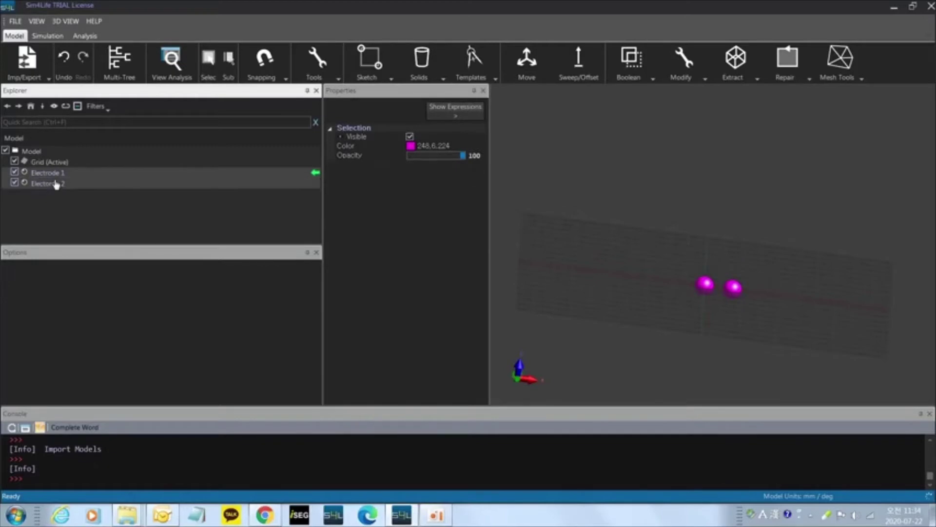
{"action": "left_click", "coordinate": [58, 183], "text": "ctrl"}
{"action": "left_click", "coordinate": [60, 183]}
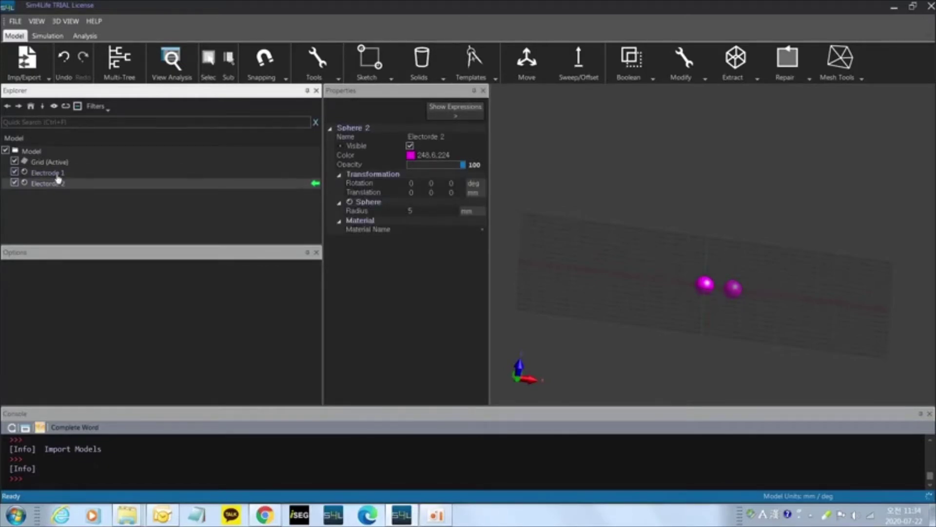
{"action": "left_click", "coordinate": [57, 175]}
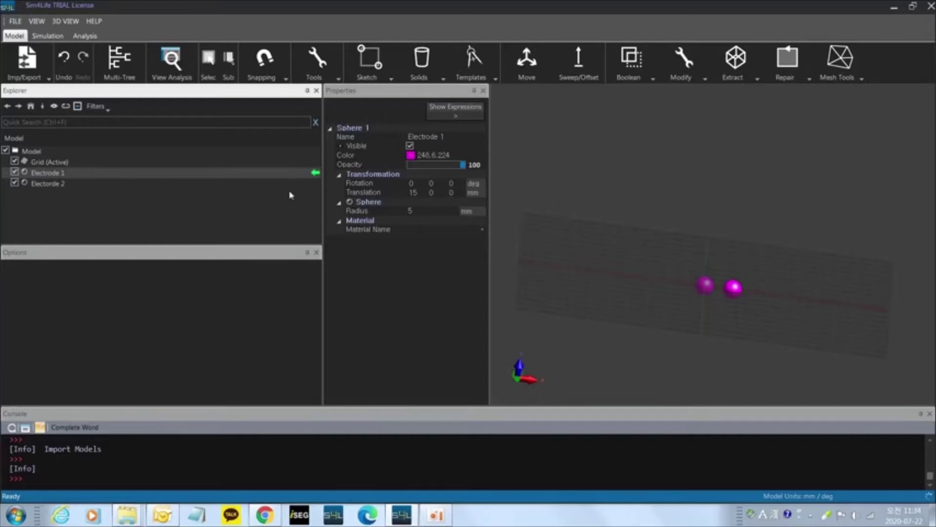
{"action": "key", "text": "shift+Down"}
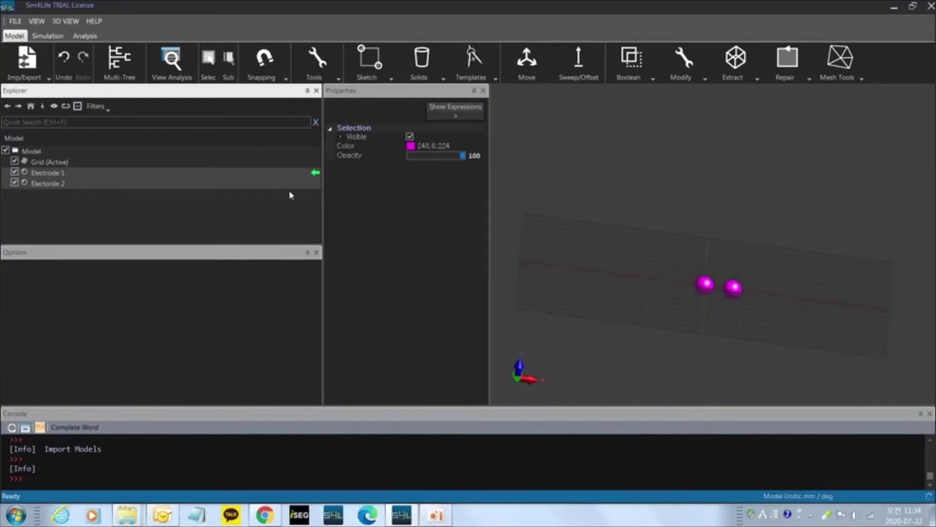
{"action": "left_click", "coordinate": [47, 173]}
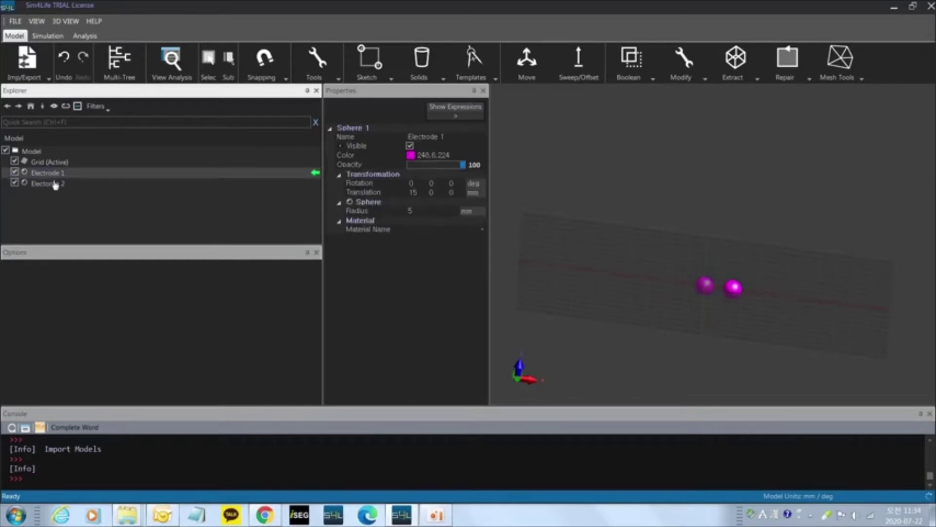
{"action": "left_click", "coordinate": [54, 184]}
{"action": "left_click", "coordinate": [54, 176]}
{"action": "scroll", "coordinate": [698, 277], "scroll_direction": "up", "scroll_amount": 2}
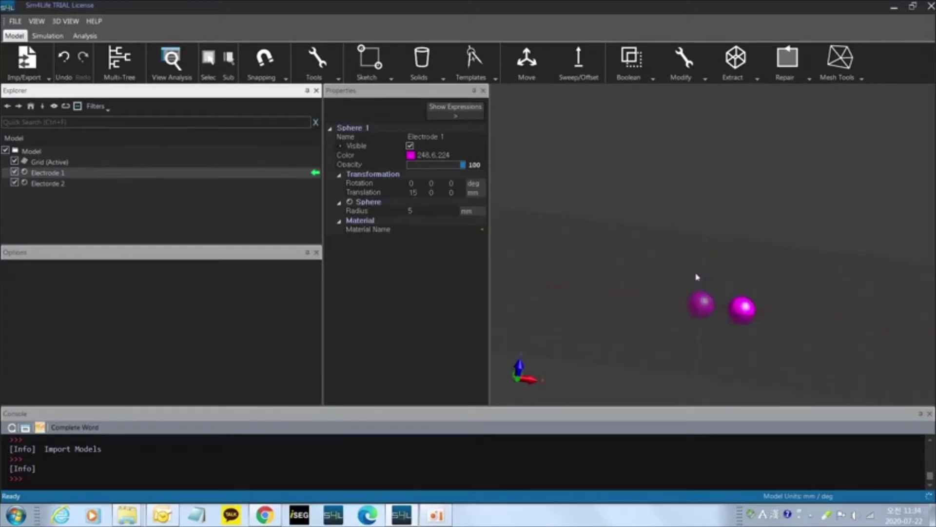
{"action": "left_click_drag", "start_coordinate": [665, 298], "coordinate": [669, 306]}
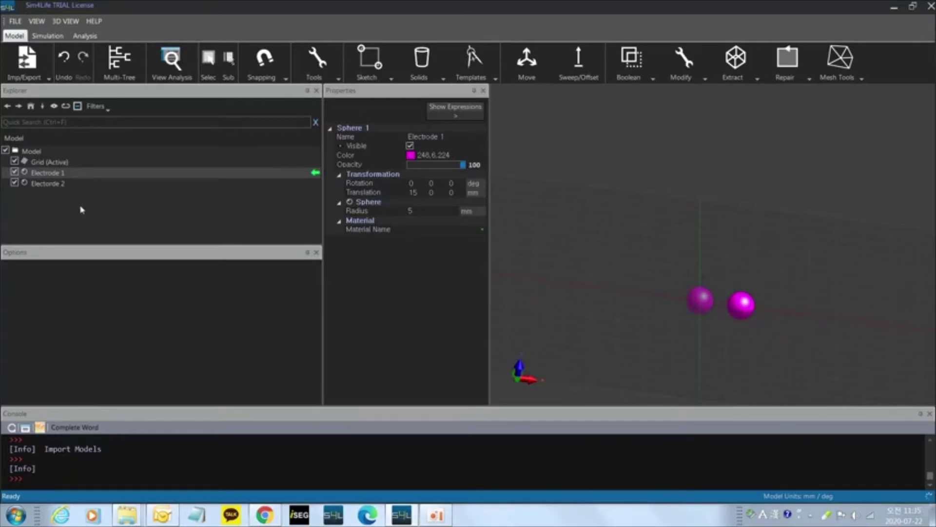
Step: Change the colour of Electrode 1 to red
{"action": "left_click", "coordinate": [412, 157]}
{"action": "left_click", "coordinate": [412, 157]}
{"action": "left_click", "coordinate": [478, 240]}
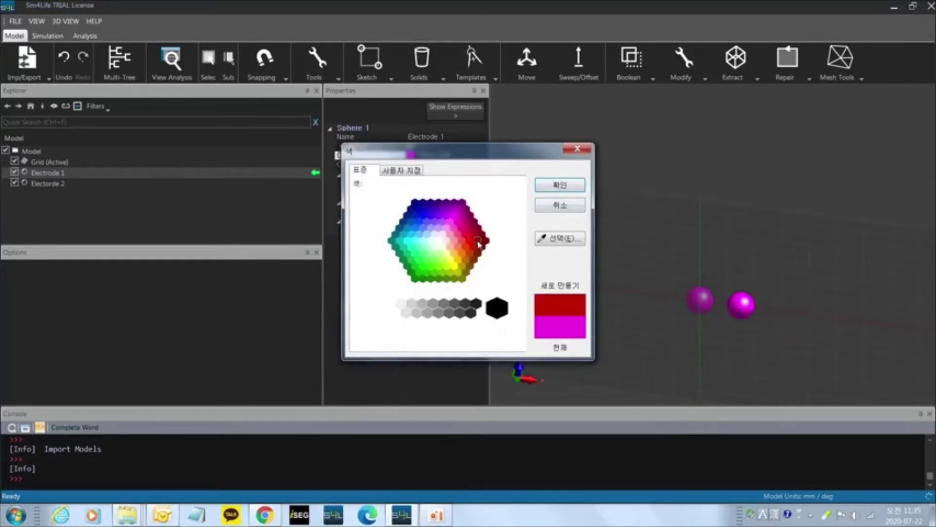
{"action": "left_click", "coordinate": [561, 184]}
Step: Change the colour of Electorde 2 to blue (66,0,255)
{"action": "left_click", "coordinate": [75, 184]}
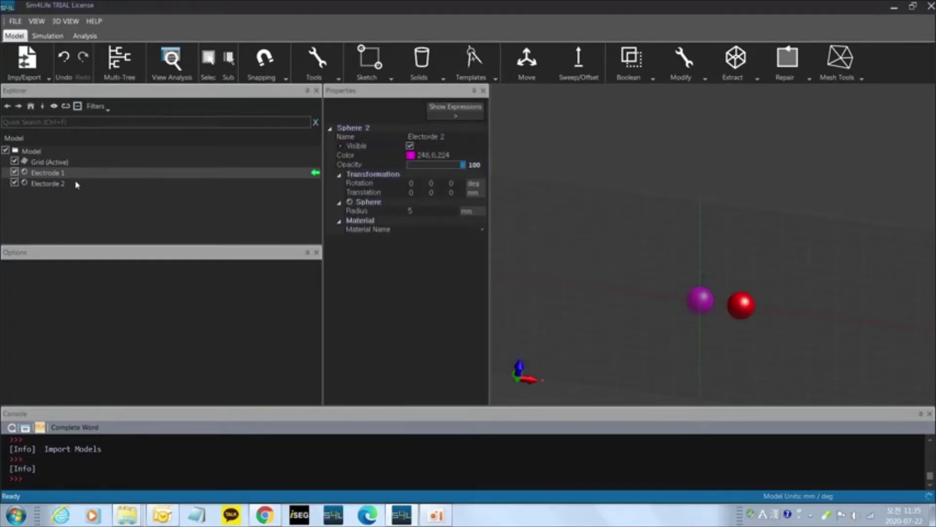
{"action": "left_click", "coordinate": [410, 155]}
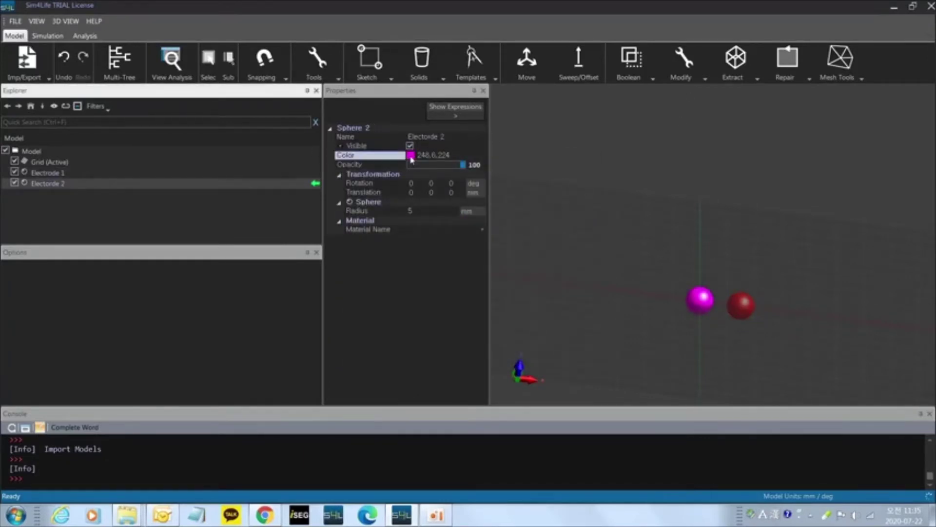
{"action": "left_click", "coordinate": [431, 215]}
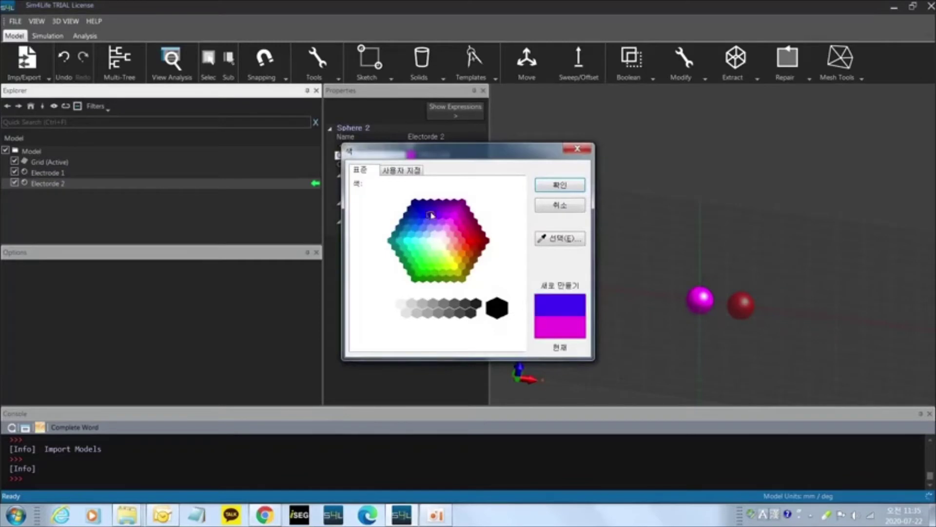
{"action": "left_click", "coordinate": [559, 187]}
{"action": "scroll", "coordinate": [634, 232], "scroll_direction": "up", "scroll_amount": 2}
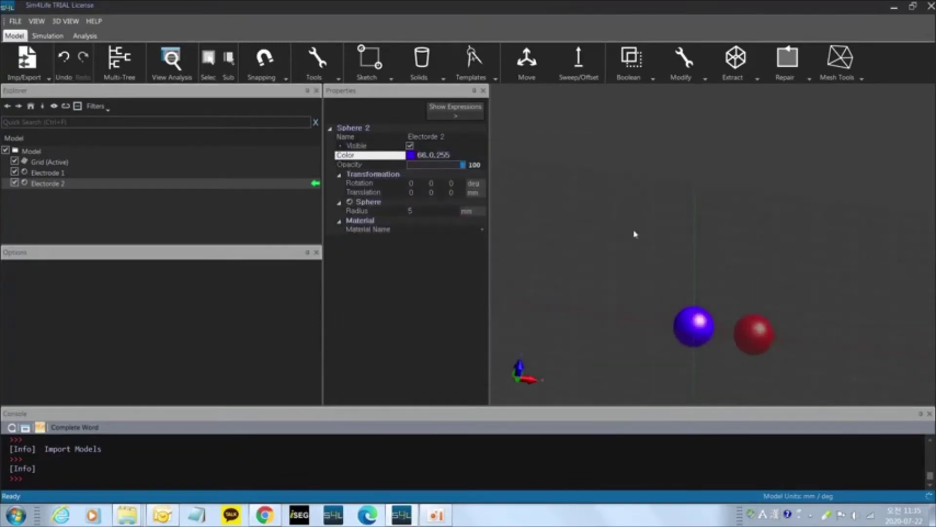
{"action": "middle_click_drag", "start_coordinate": [653, 267], "coordinate": [611, 134]}
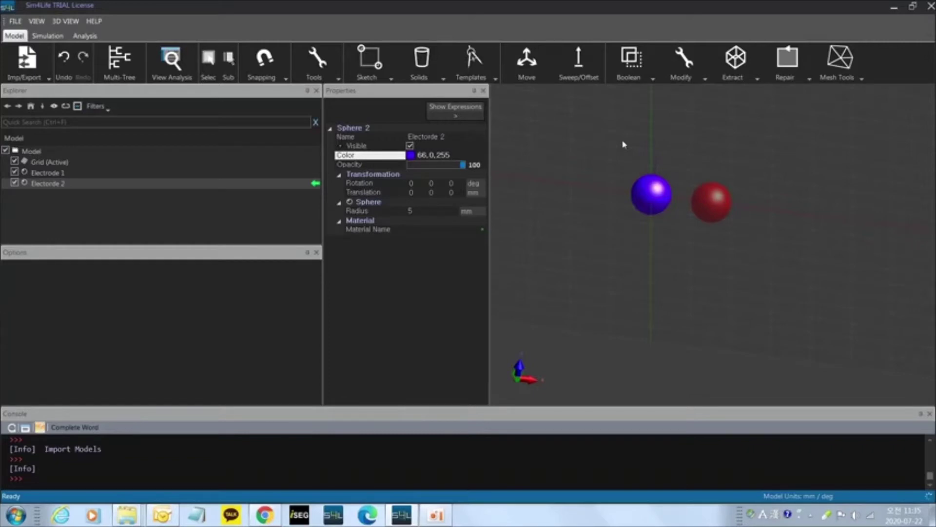
{"action": "scroll", "coordinate": [716, 185], "scroll_direction": "down", "scroll_amount": 5}
{"action": "scroll", "coordinate": [718, 224], "scroll_direction": "up", "scroll_amount": 4}
{"action": "middle_click_drag", "start_coordinate": [719, 235], "coordinate": [774, 284]}
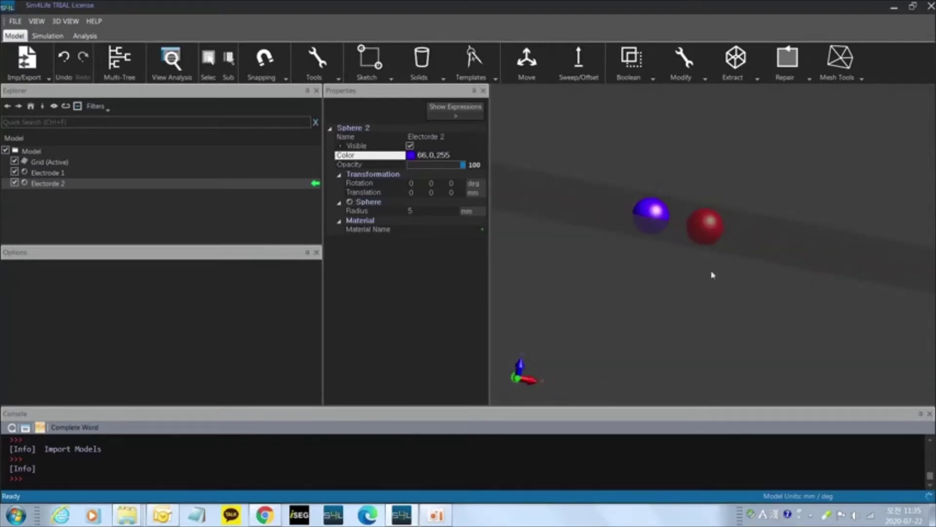
{"action": "middle_click_drag", "start_coordinate": [713, 234], "coordinate": [753, 288]}
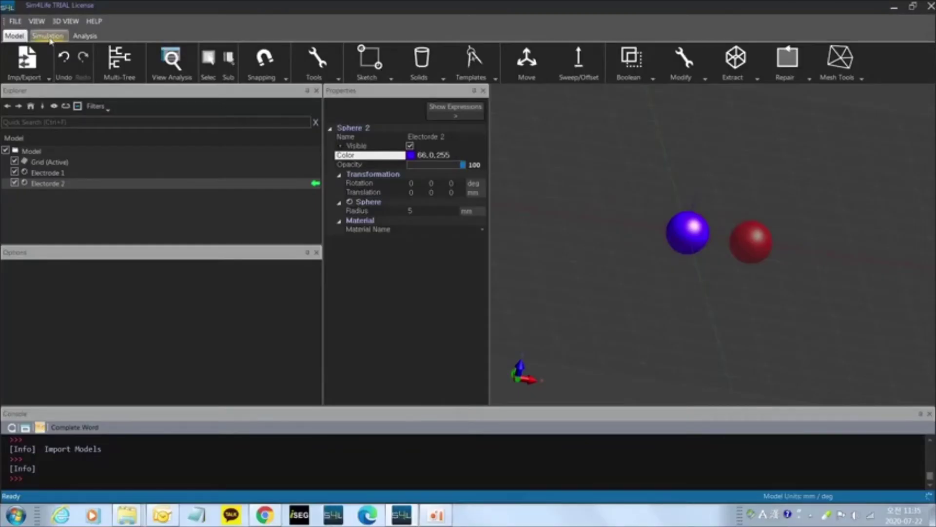
Step: Delete the existing EM FDTD and Neuron simulations from the project
{"action": "left_click", "coordinate": [49, 36]}
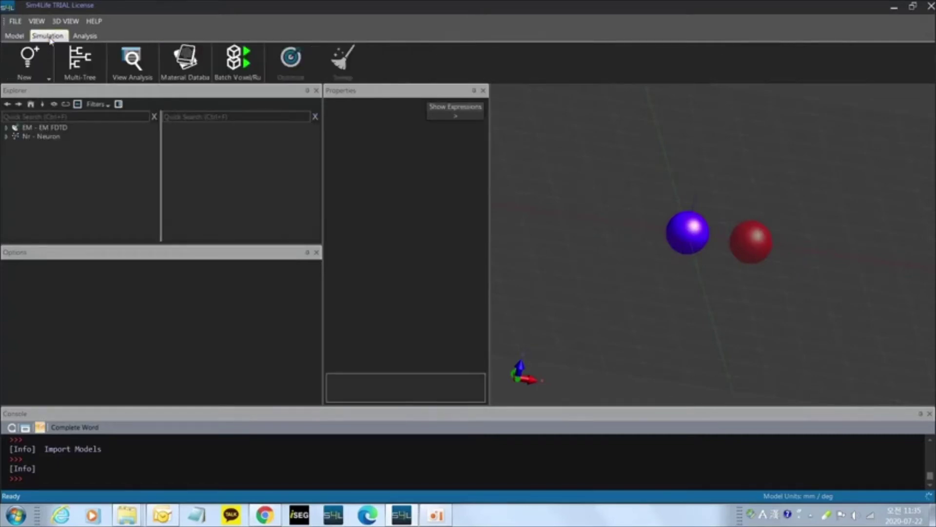
{"action": "left_click", "coordinate": [42, 136]}
{"action": "key", "text": "ctrl+a"}
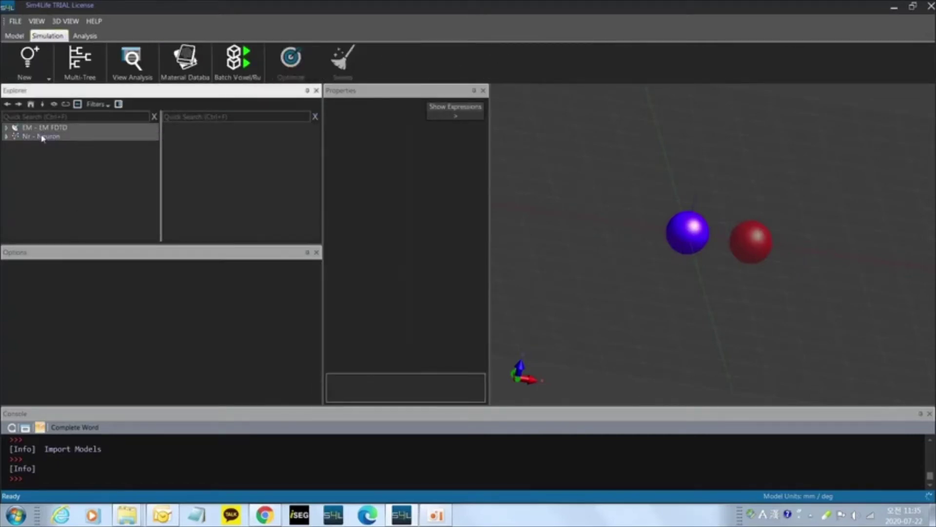
{"action": "key", "text": "Delete"}
{"action": "left_click", "coordinate": [414, 281]}
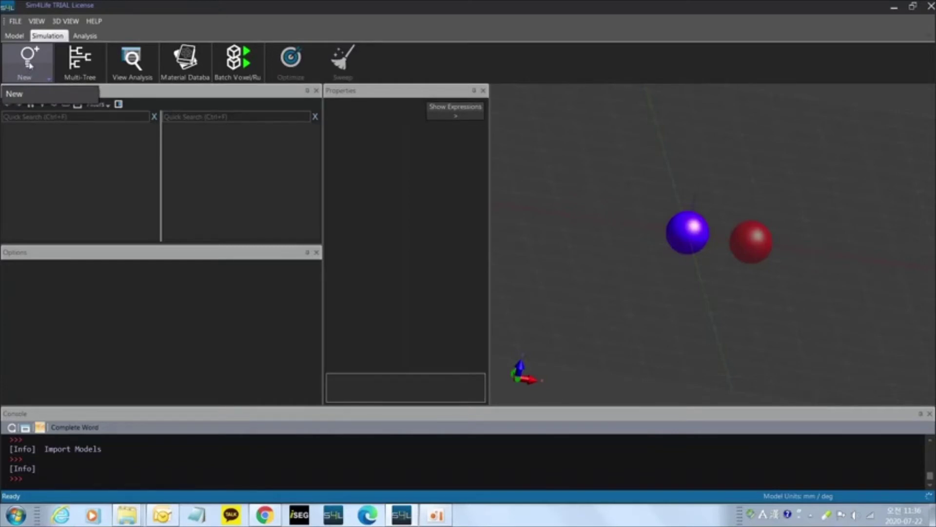
Step: Create a new EM LF Electro simulation of the Static type
{"action": "left_click", "coordinate": [29, 64]}
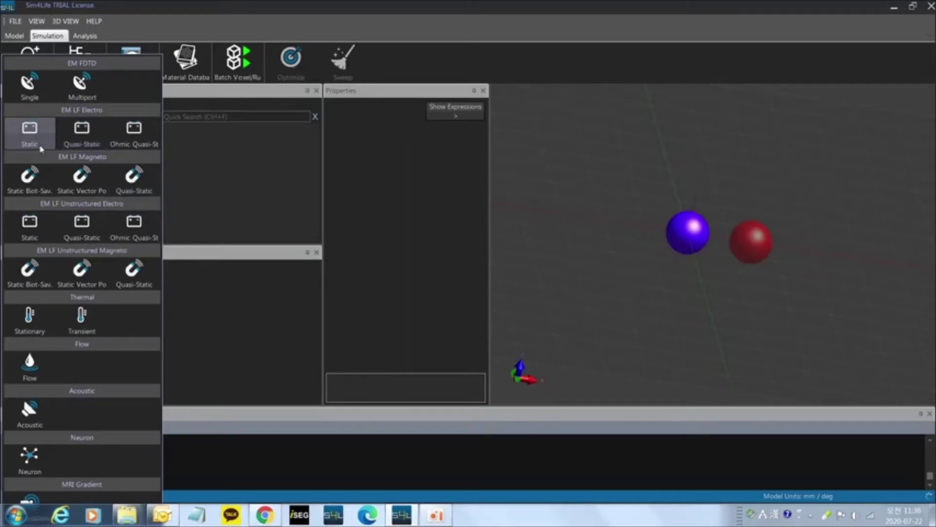
{"action": "key", "text": "Escape"}
{"action": "right_click", "coordinate": [64, 159]}
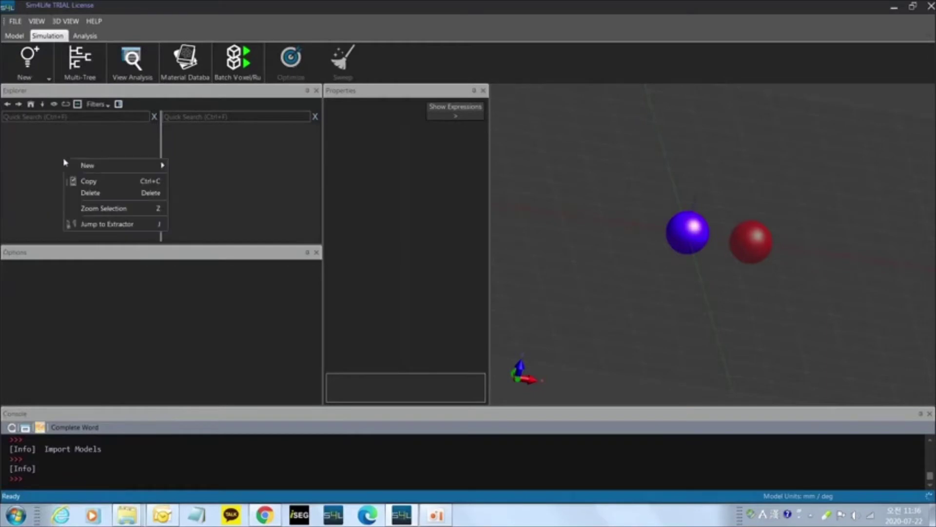
{"action": "mouse_move", "coordinate": [100, 167]}
{"action": "mouse_move", "coordinate": [237, 180]}
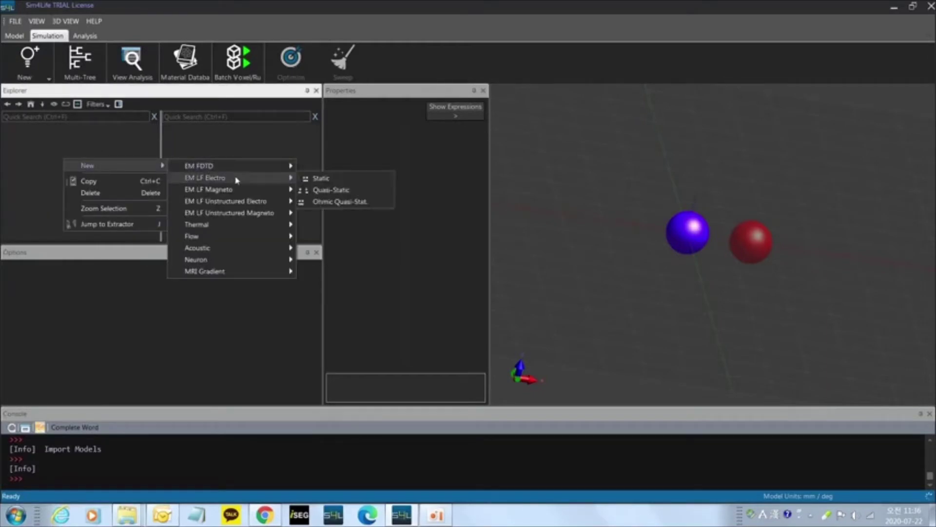
{"action": "left_click", "coordinate": [312, 177]}
{"action": "left_click", "coordinate": [37, 129]}
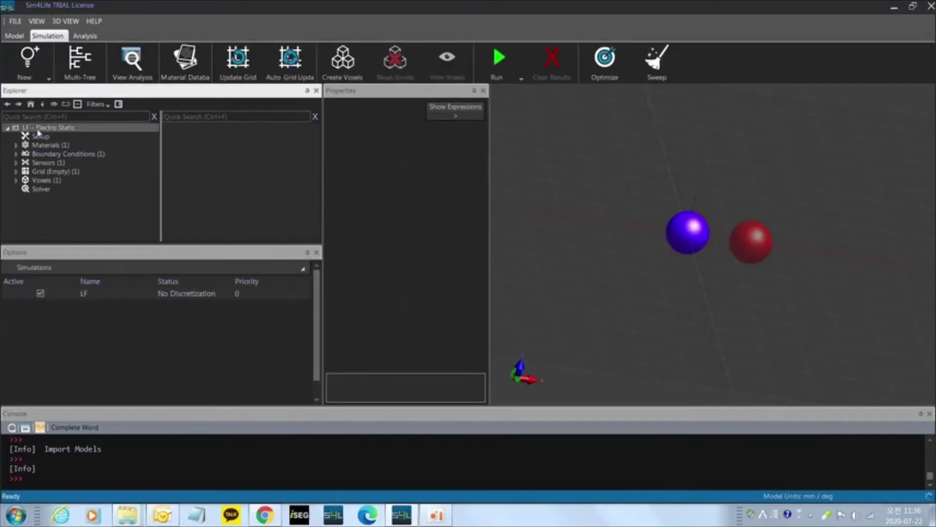
Step: Examine the other EM LF Electro simulation types and the Setup and Materials entries of the electrostatic simulation
{"action": "left_click", "coordinate": [27, 59]}
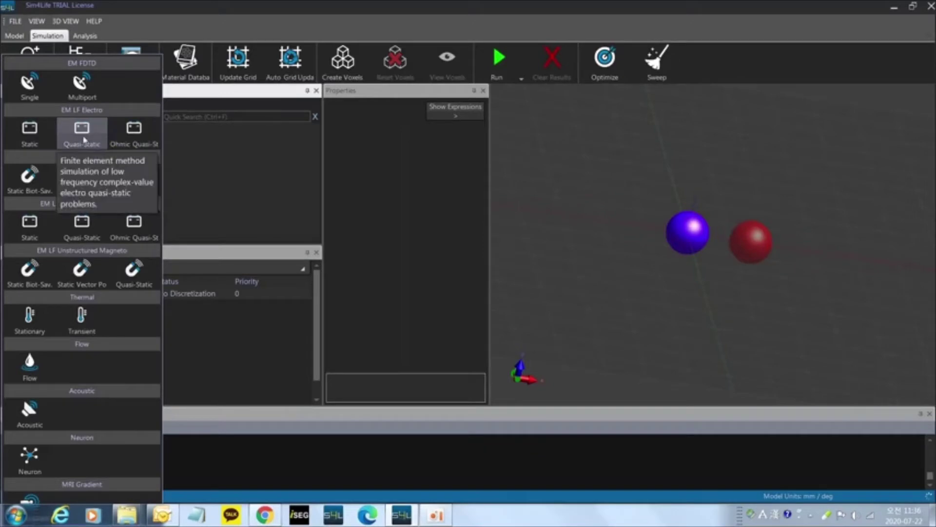
{"action": "left_click", "coordinate": [54, 144]}
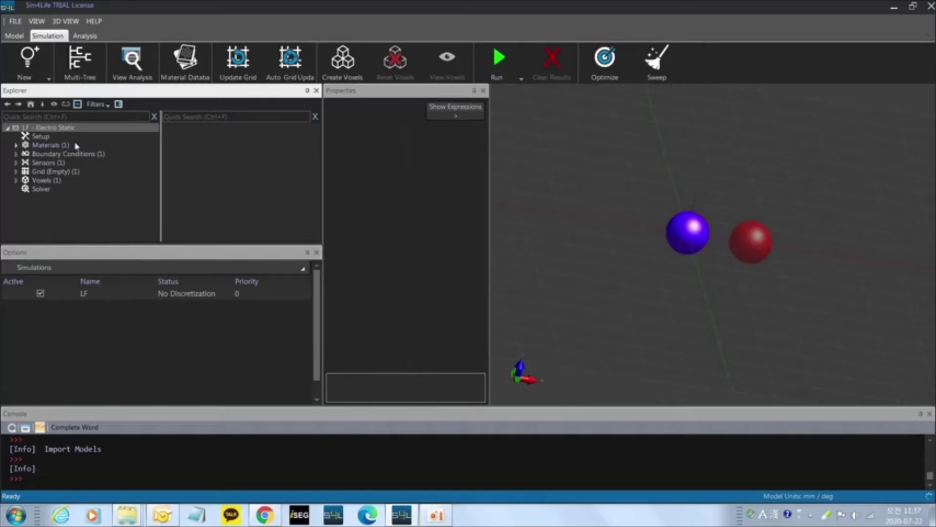
{"action": "left_click", "coordinate": [30, 60]}
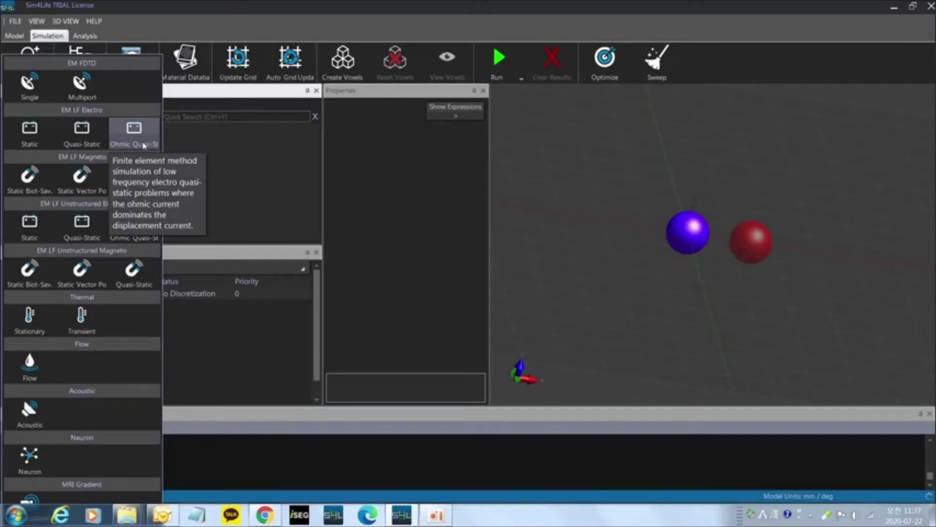
{"action": "left_click", "coordinate": [144, 145]}
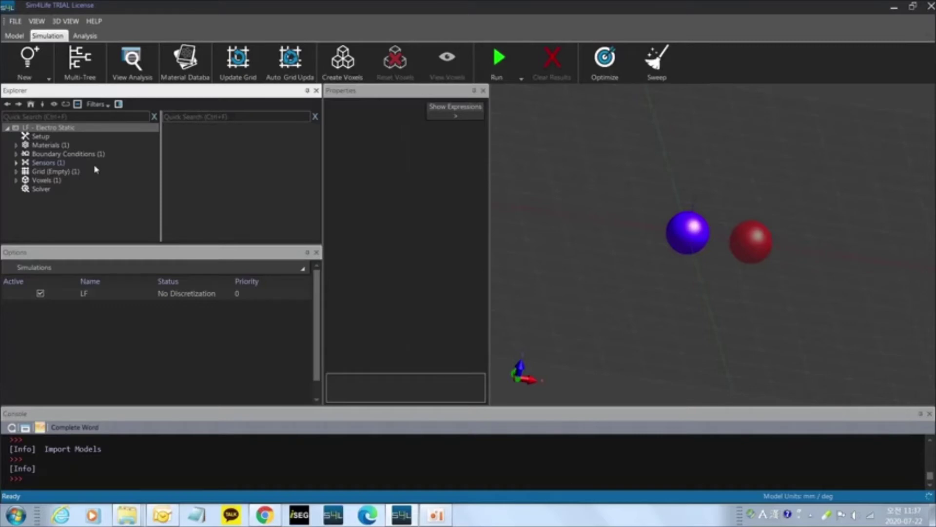
{"action": "left_click", "coordinate": [47, 137]}
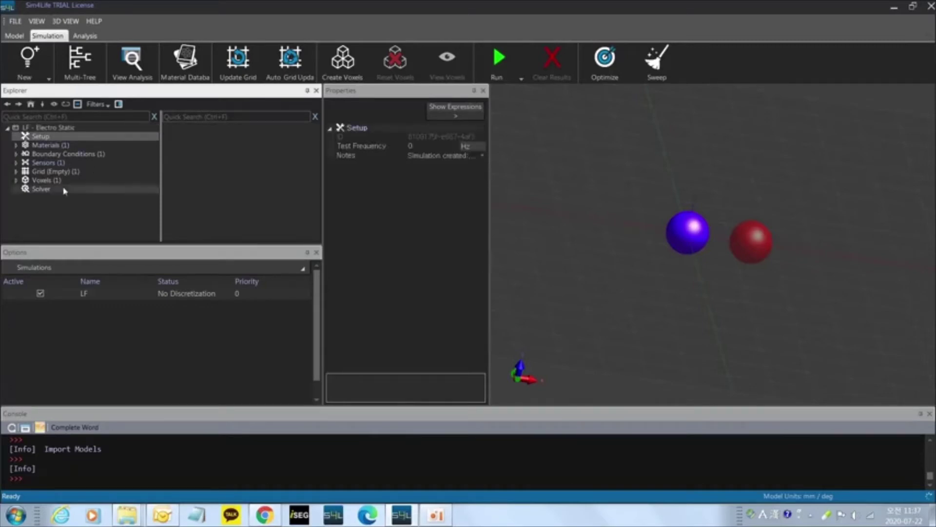
{"action": "left_click", "coordinate": [49, 144]}
{"action": "left_click", "coordinate": [49, 127]}
{"action": "left_click", "coordinate": [47, 137]}
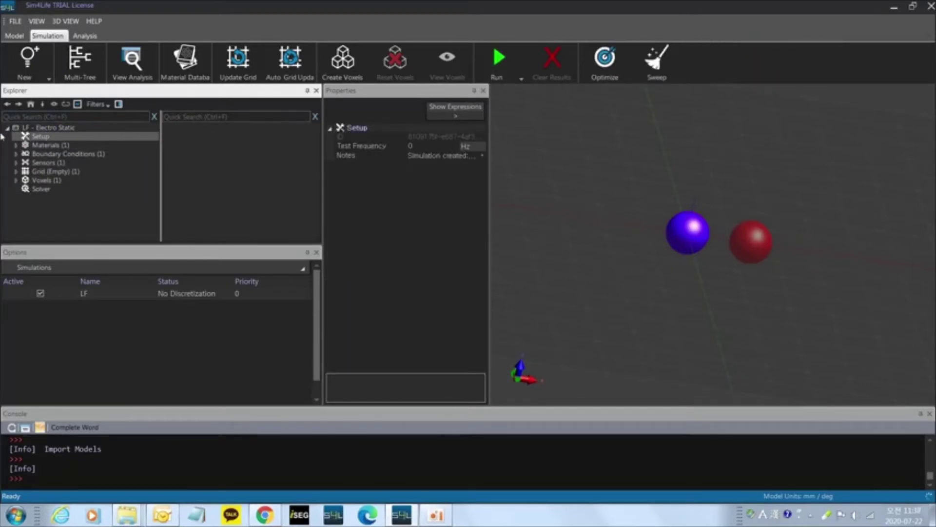
{"action": "left_click", "coordinate": [51, 146]}
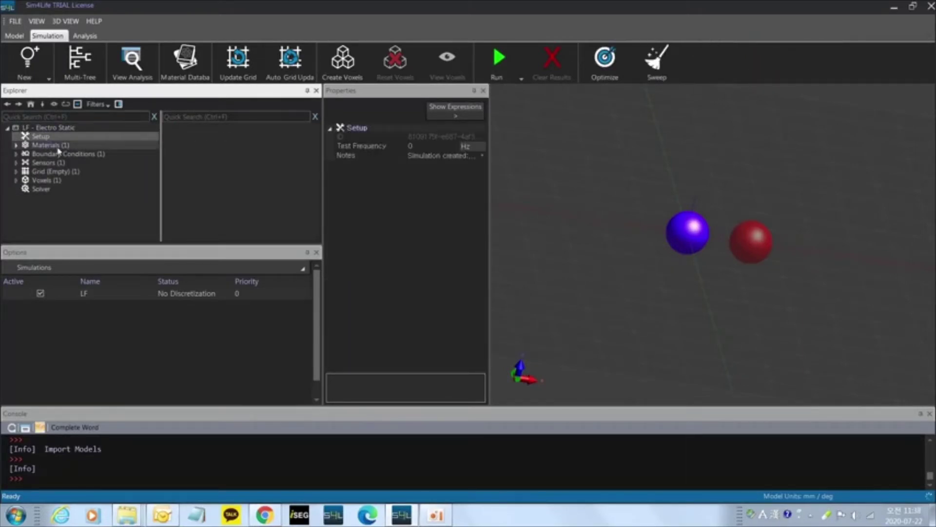
{"action": "left_click", "coordinate": [47, 128]}
Step: Set the test frequency in the electrostatic simulation's Setup to 1000 Hz
{"action": "left_click", "coordinate": [47, 137]}
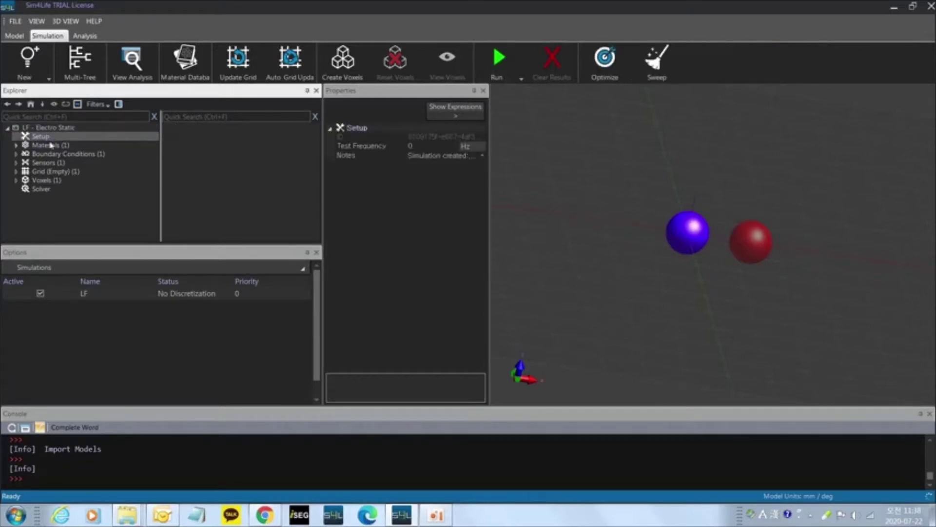
{"action": "left_click", "coordinate": [416, 136]}
{"action": "left_click", "coordinate": [423, 146]}
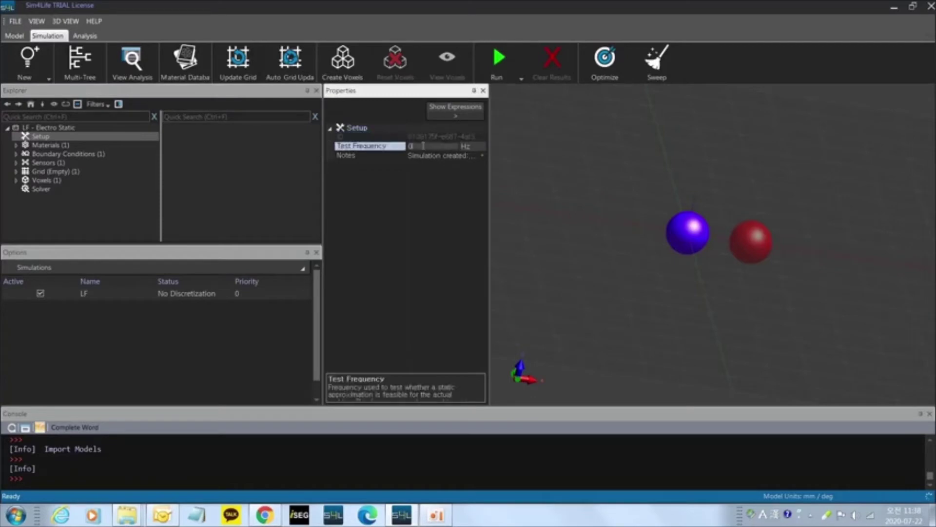
{"action": "type", "text": "10"}
{"action": "key", "text": "Return"}
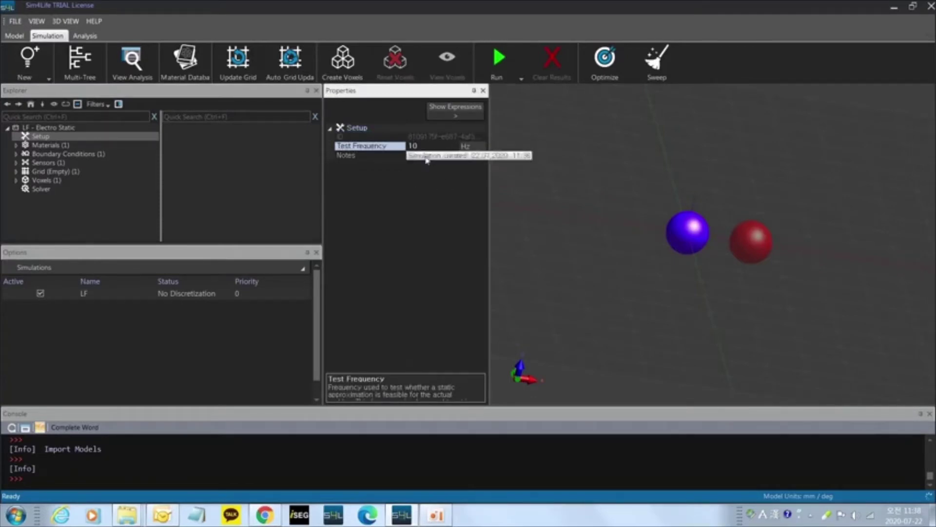
{"action": "type", "text": "00"}
{"action": "key", "text": "Return"}
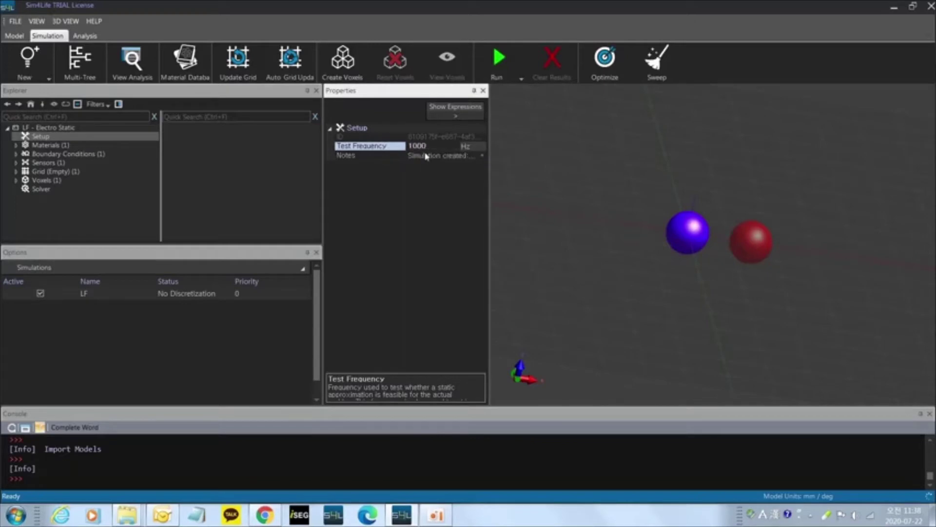
Step: Add the Electrode 1 and Electorde 2 spheres together to the simulation's Materials as one shared material setting
{"action": "left_click", "coordinate": [79, 149]}
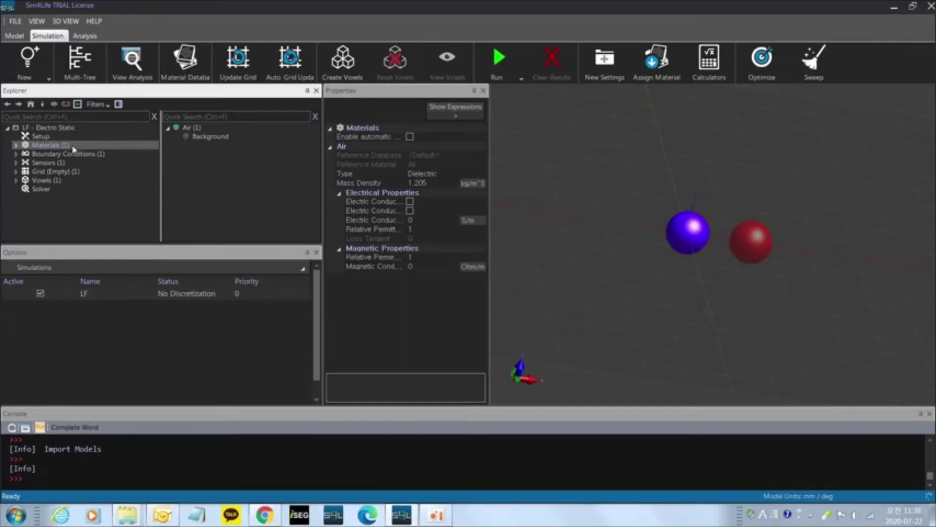
{"action": "left_click", "coordinate": [39, 138]}
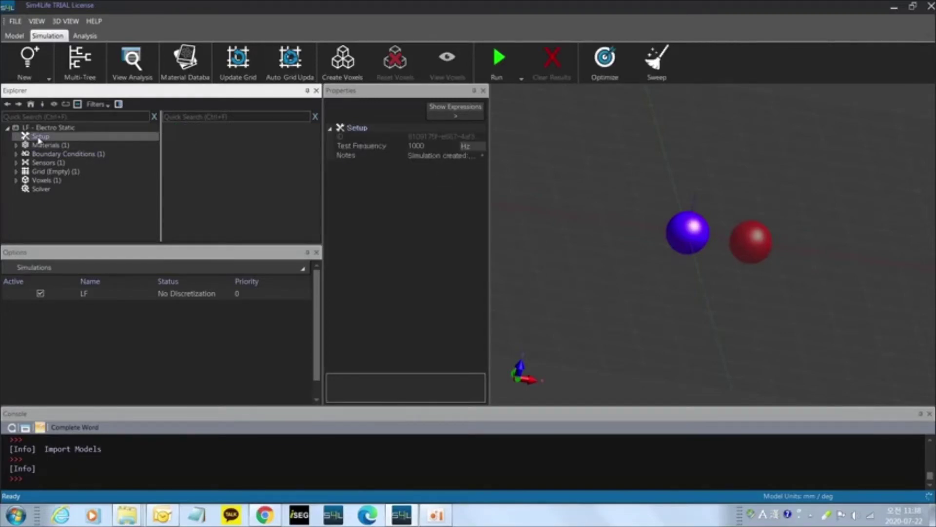
{"action": "left_click", "coordinate": [44, 148]}
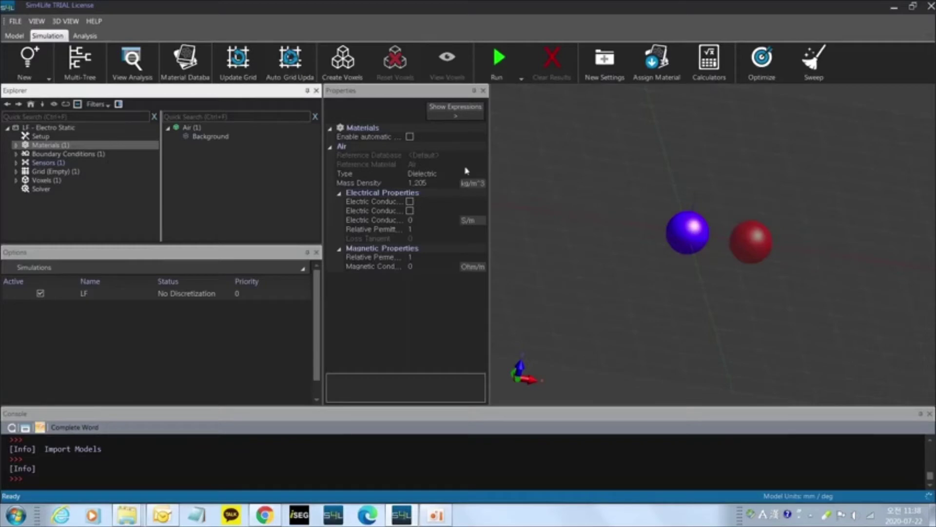
{"action": "left_click", "coordinate": [80, 62]}
{"action": "left_click", "coordinate": [546, 197]}
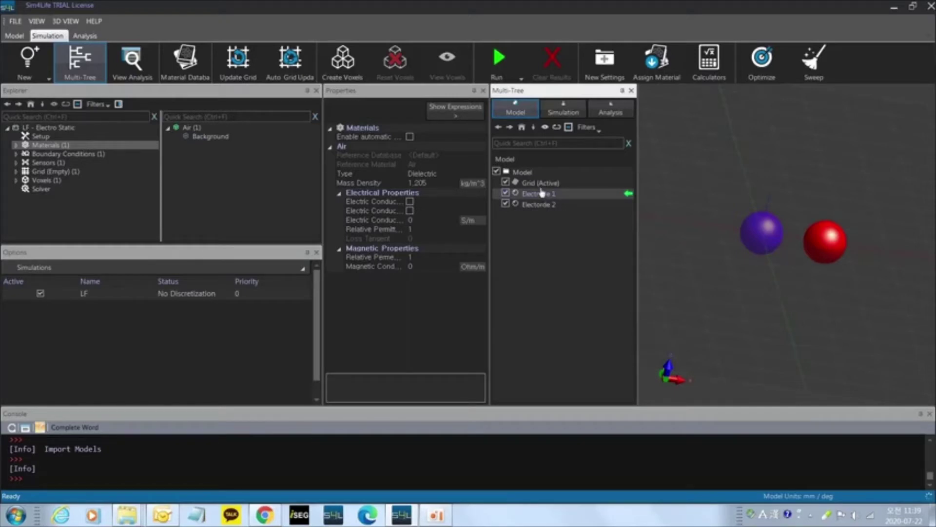
{"action": "left_click", "coordinate": [541, 207], "text": "ctrl"}
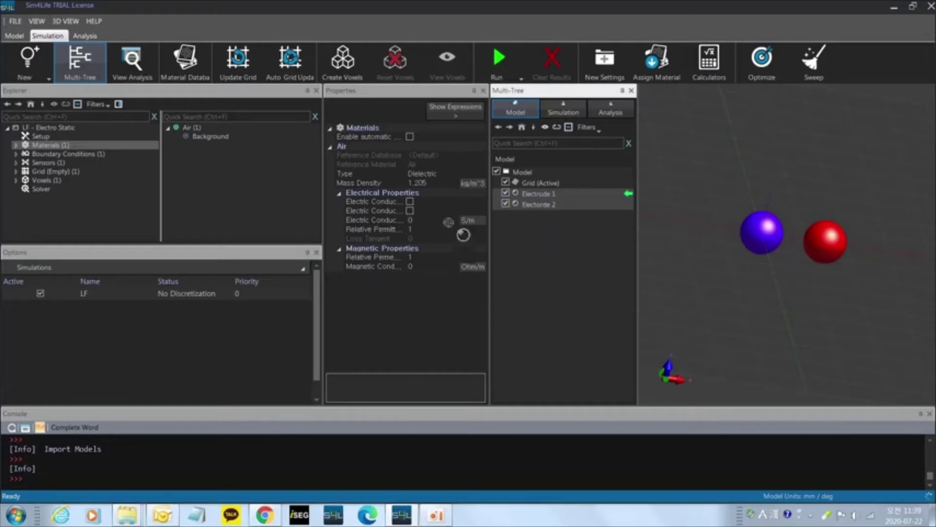
{"action": "left_click_drag", "start_coordinate": [463, 235], "coordinate": [55, 148]}
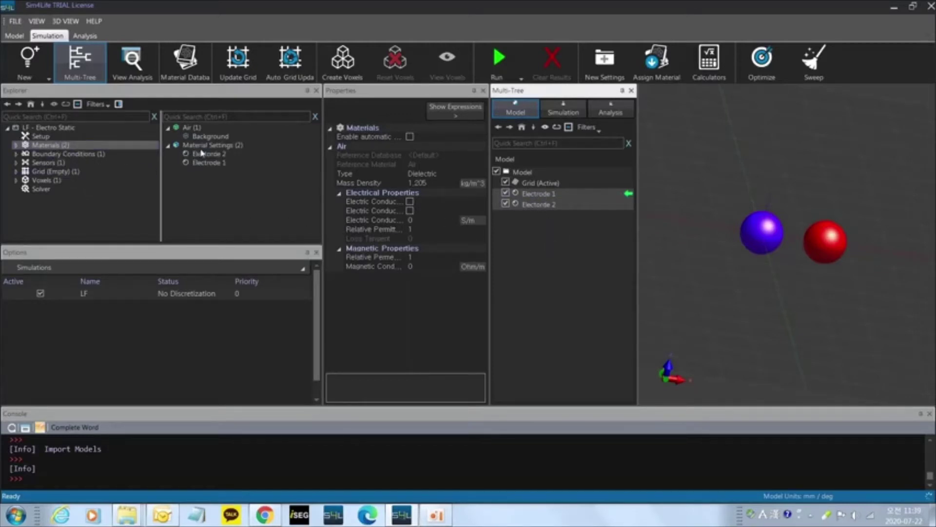
Step: Set the electrodes' shared material to an electric conductivity of 2.3 S/m and a relative permittivity of 2
{"action": "left_click", "coordinate": [202, 146]}
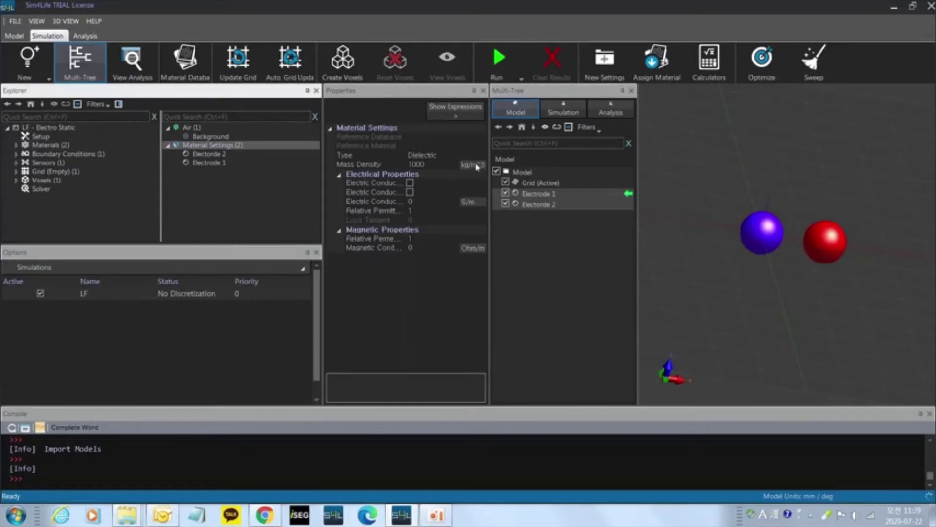
{"action": "left_click", "coordinate": [440, 166]}
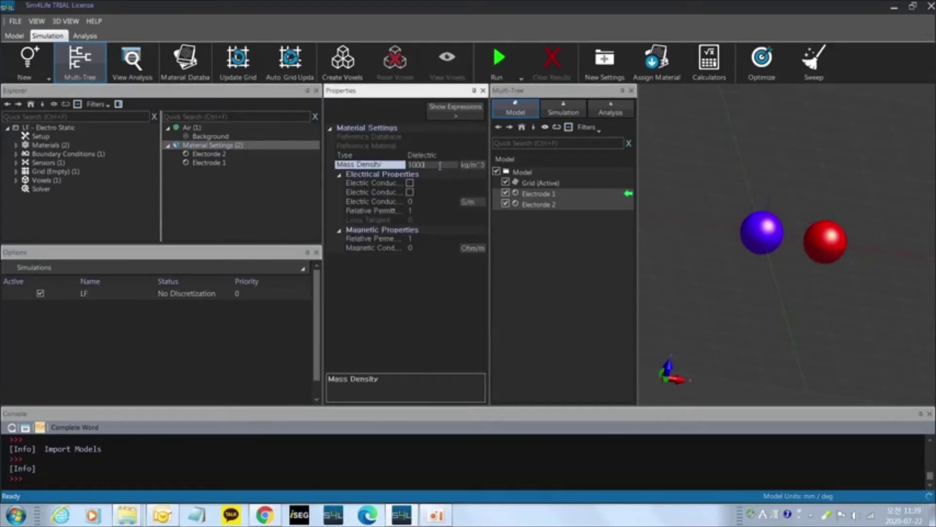
{"action": "left_click", "coordinate": [444, 202]}
{"action": "type", "text": "2.3"}
{"action": "key", "text": "Return"}
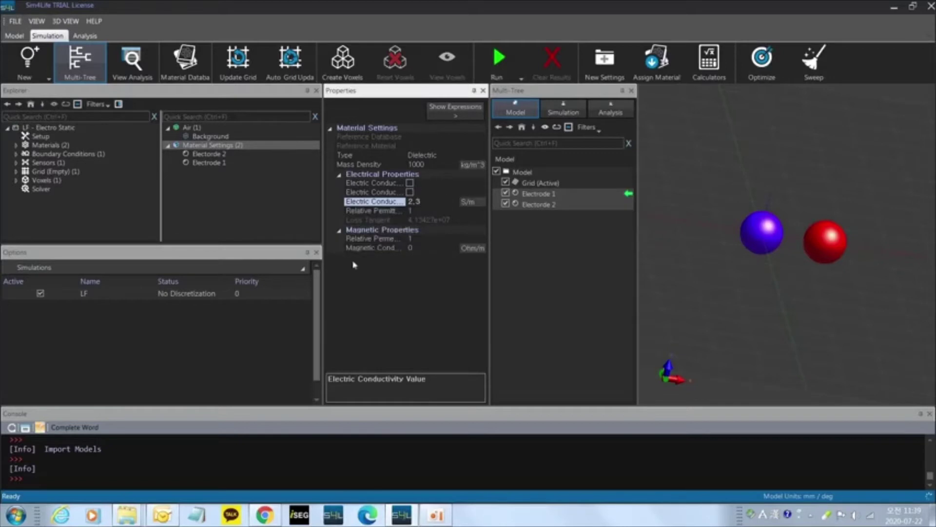
{"action": "left_click", "coordinate": [394, 211]}
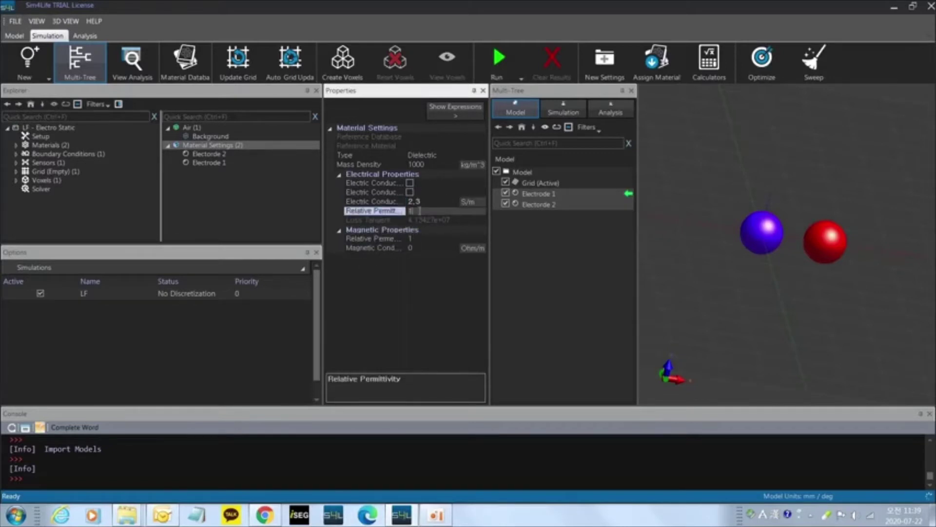
{"action": "type", "text": "2"}
{"action": "key", "text": "Return"}
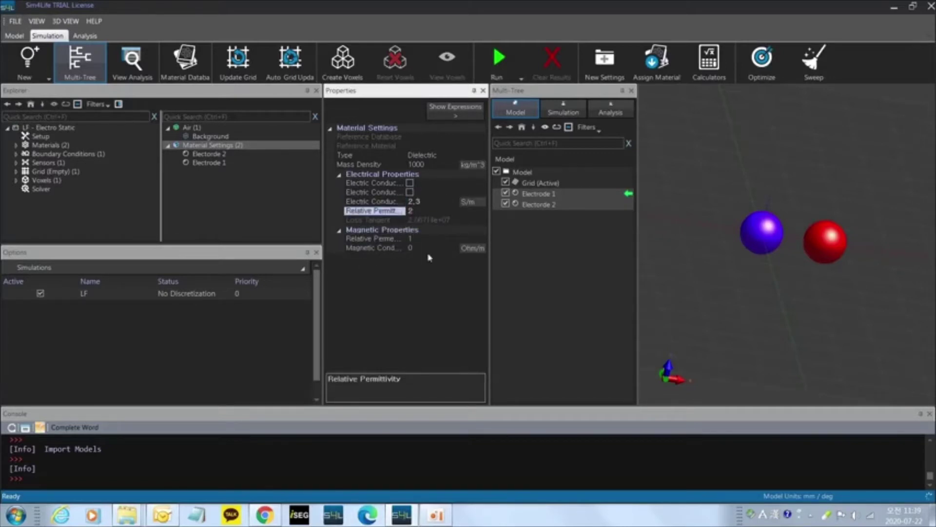
Step: Try the PEC type for the electrodes' material, and return it to Dielectric
{"action": "left_click", "coordinate": [482, 157]}
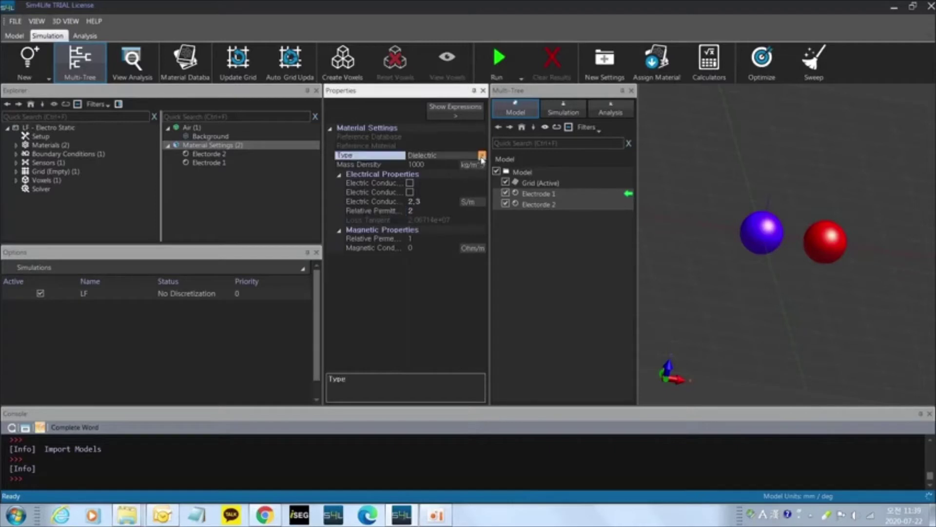
{"action": "left_click", "coordinate": [481, 157]}
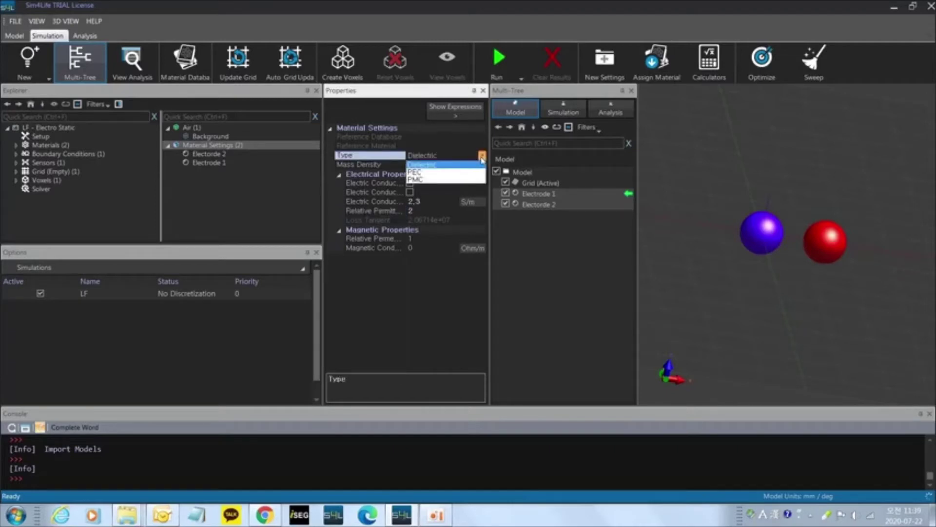
{"action": "left_click", "coordinate": [475, 173]}
{"action": "left_click", "coordinate": [481, 155]}
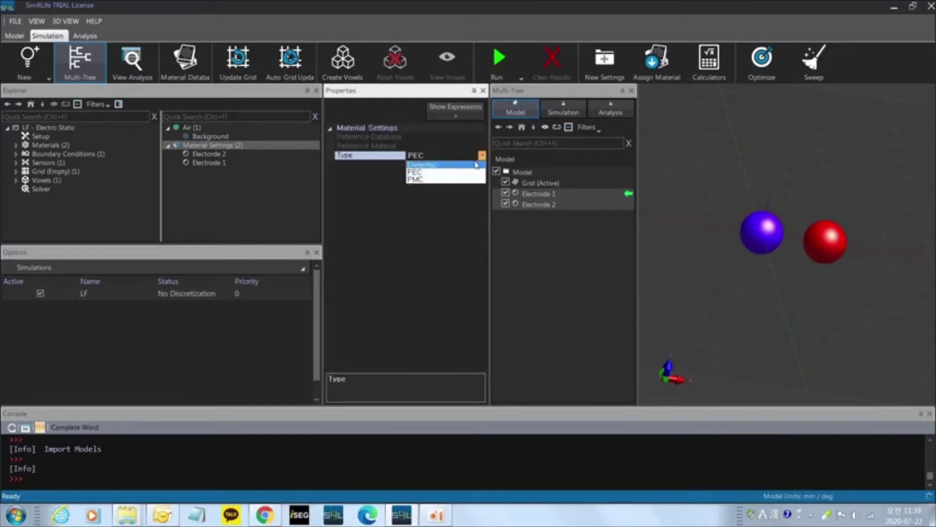
{"action": "left_click", "coordinate": [475, 164]}
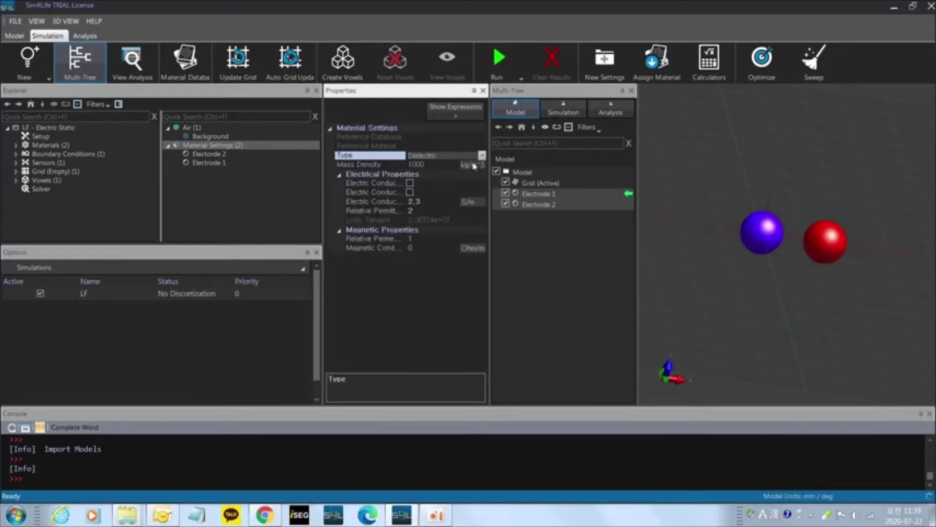
Step: Add Electrode 1 and Electorde 2 to the Boundary Conditions as two separate Dirichlet boundary settings
{"action": "left_click", "coordinate": [62, 138]}
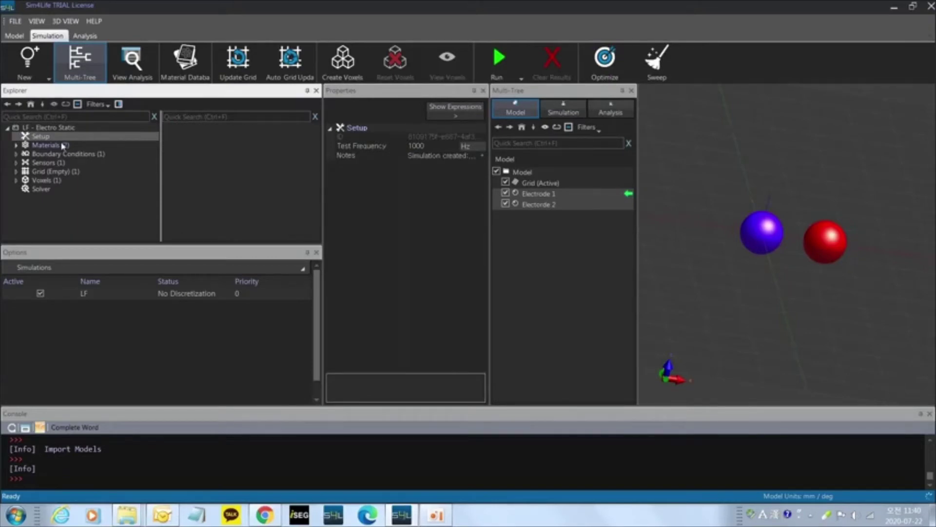
{"action": "left_click", "coordinate": [63, 146]}
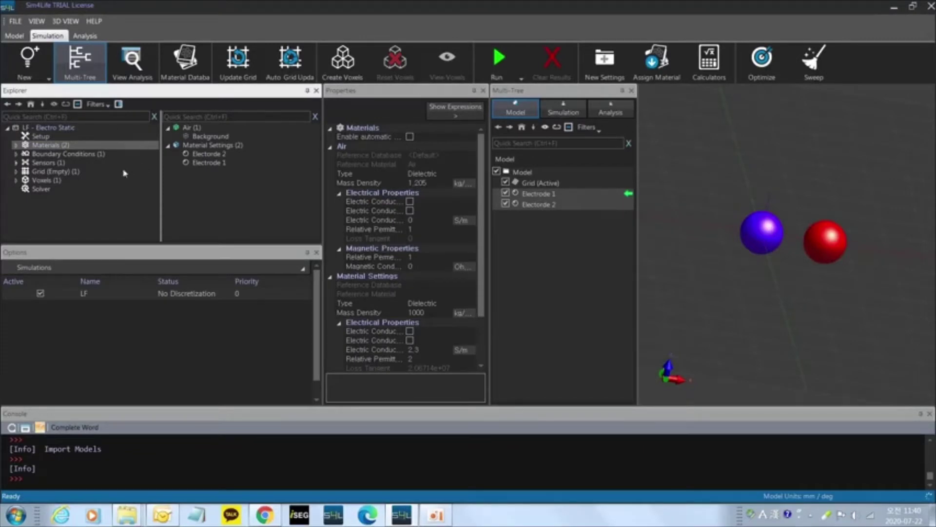
{"action": "left_click", "coordinate": [83, 153]}
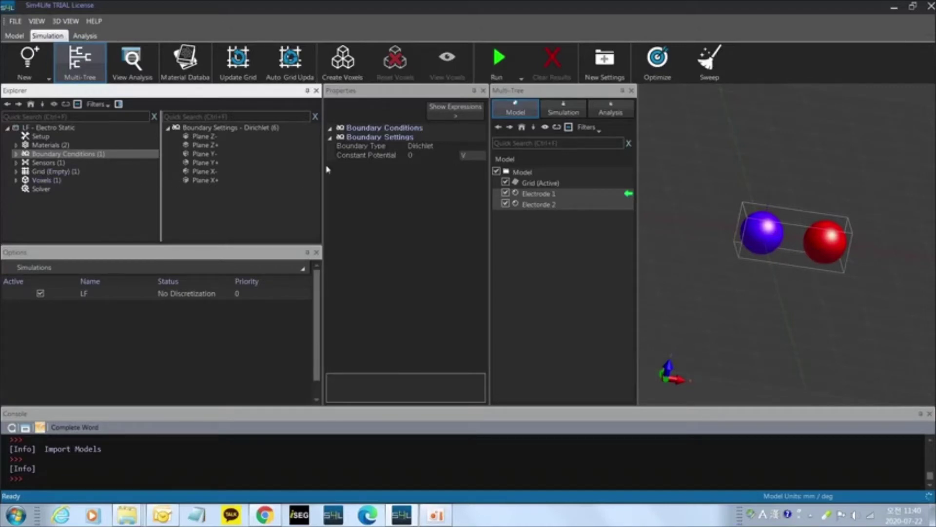
{"action": "left_click", "coordinate": [554, 204]}
{"action": "left_click", "coordinate": [545, 195]}
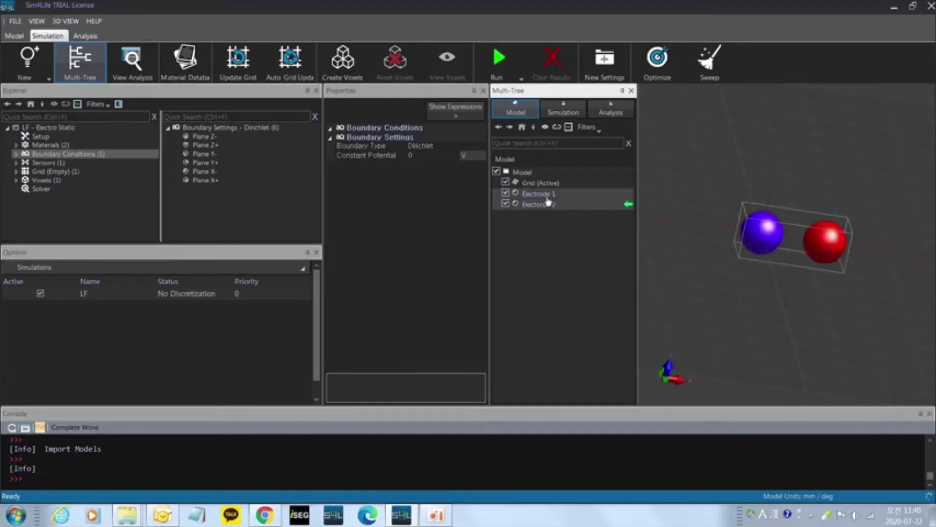
{"action": "mouse_move", "coordinate": [546, 197]}
{"action": "left_mouse_down"}
{"action": "mouse_move", "coordinate": [524, 225]}
{"action": "mouse_move", "coordinate": [496, 230]}
{"action": "mouse_move", "coordinate": [532, 224]}
{"action": "mouse_move", "coordinate": [549, 194]}
{"action": "left_mouse_up"}
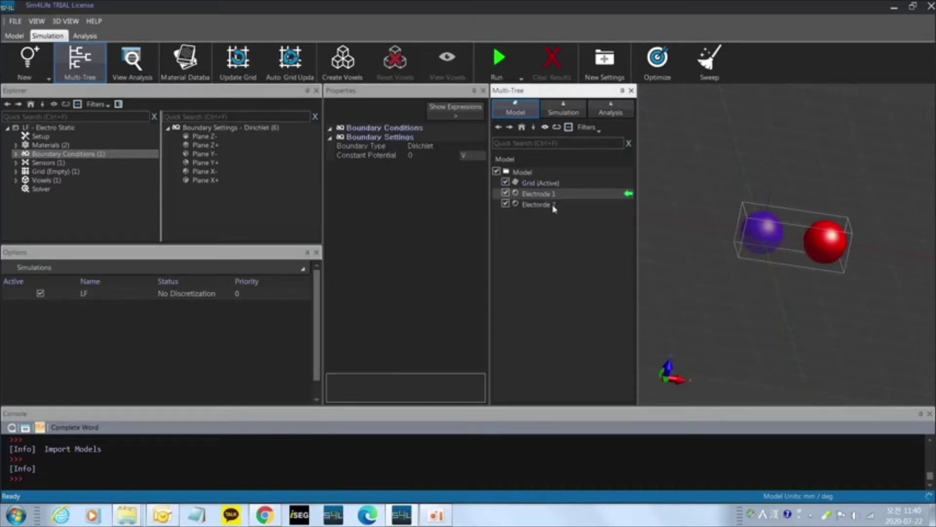
{"action": "left_click", "coordinate": [553, 205], "text": "ctrl"}
{"action": "left_click", "coordinate": [551, 220]}
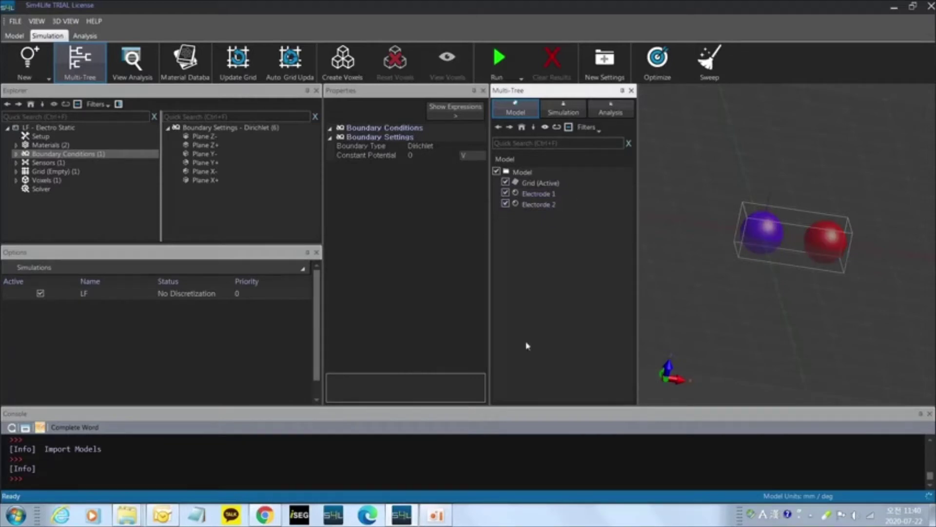
{"action": "left_click", "coordinate": [555, 197]}
{"action": "left_click_drag", "start_coordinate": [255, 197], "coordinate": [88, 157]}
{"action": "left_click_drag", "start_coordinate": [534, 204], "coordinate": [100, 159]}
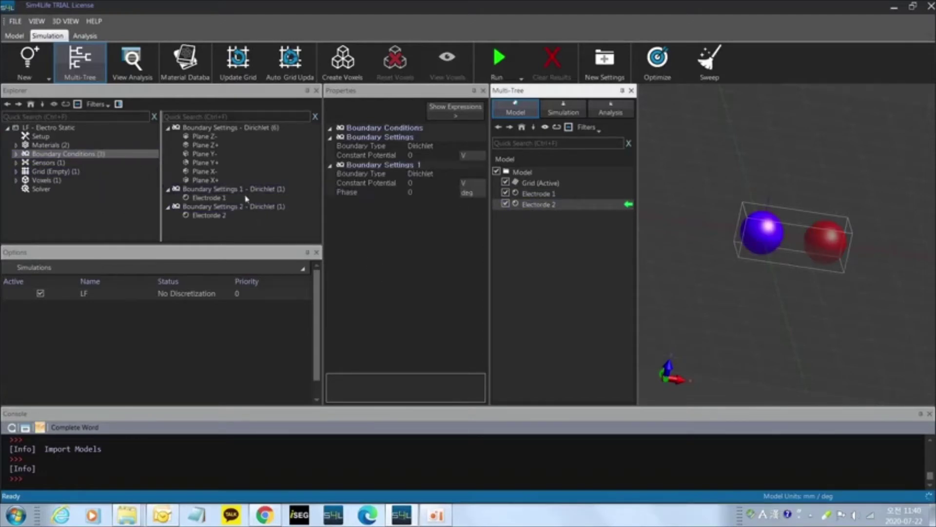
Step: Set the constant potential of Electrode 1's Dirichlet boundary setting to 30 V
{"action": "left_click", "coordinate": [249, 190]}
{"action": "left_click", "coordinate": [266, 209], "text": "ctrl"}
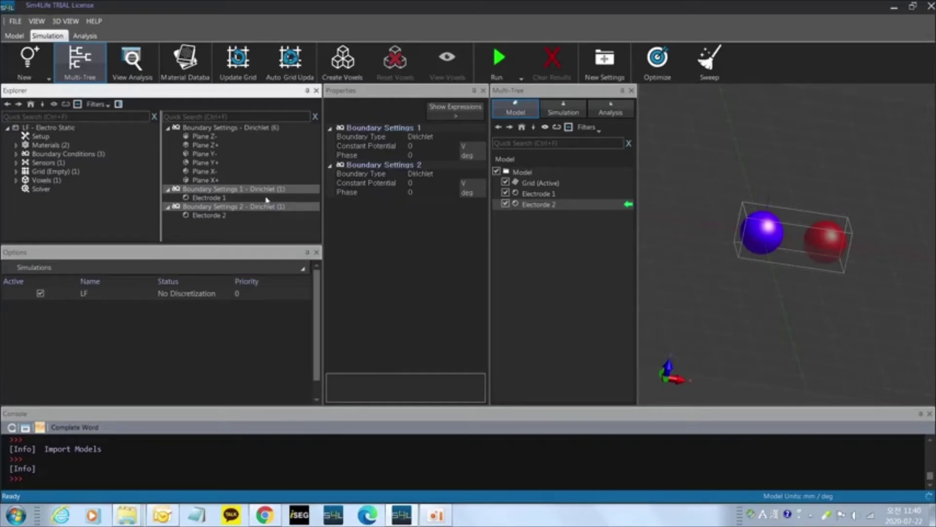
{"action": "left_click", "coordinate": [259, 190]}
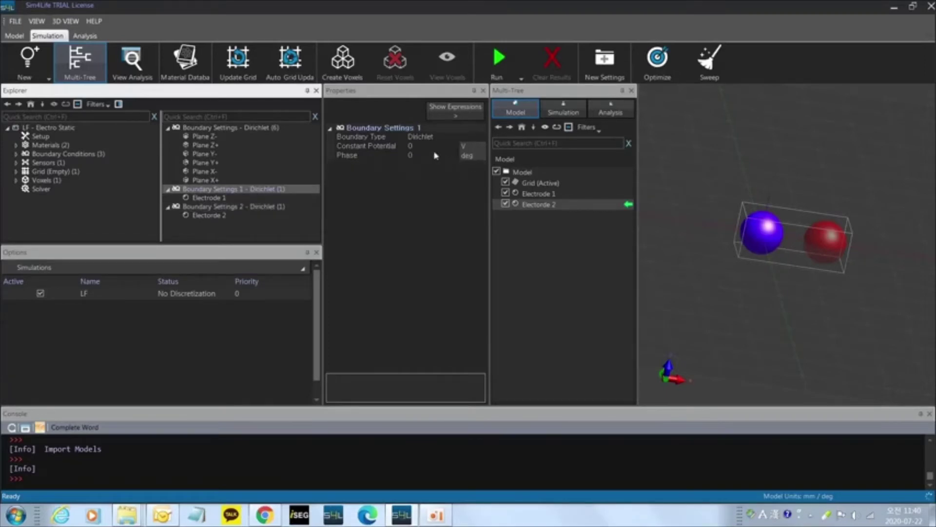
{"action": "left_click", "coordinate": [402, 145]}
{"action": "type", "text": "50"}
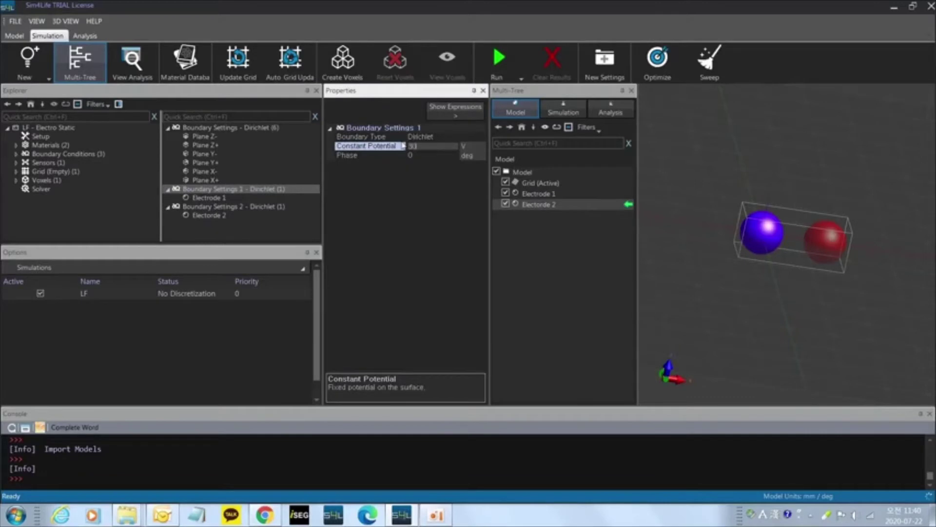
{"action": "left_click", "coordinate": [467, 255]}
Step: Review the boundary settings of both electrodes and the recording options of the Overall Field sensor
{"action": "left_click", "coordinate": [239, 207]}
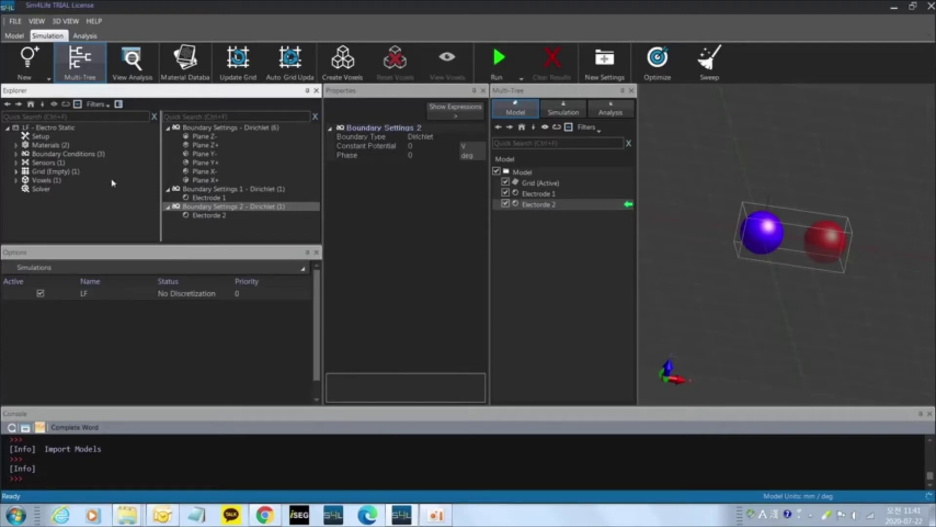
{"action": "left_click", "coordinate": [73, 155]}
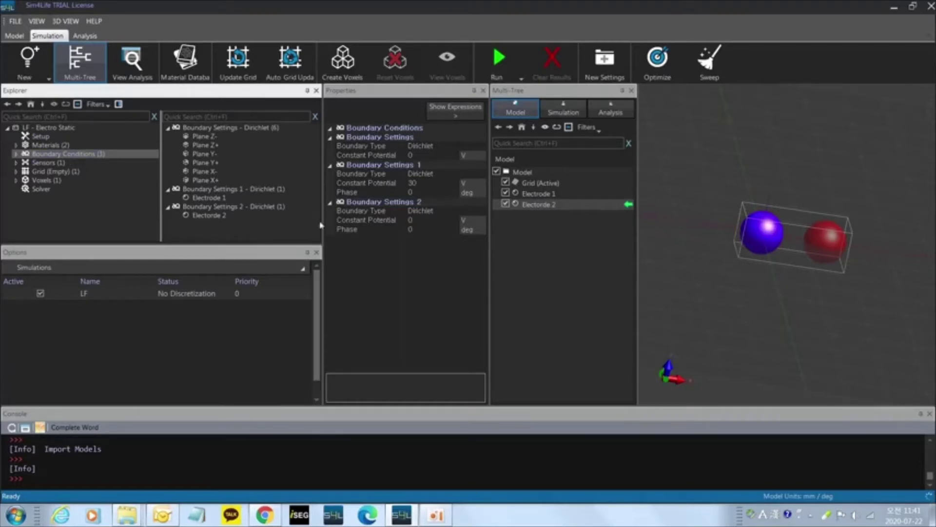
{"action": "left_click", "coordinate": [90, 165]}
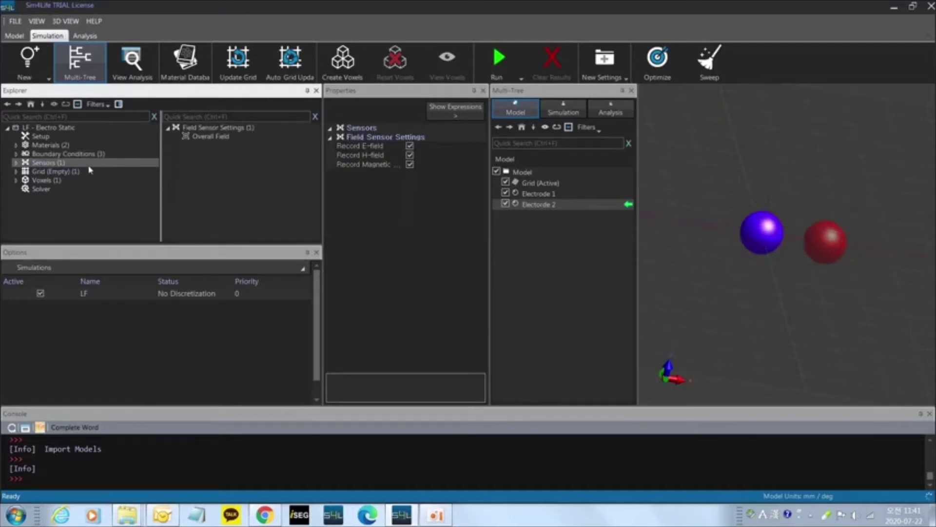
{"action": "left_click", "coordinate": [224, 138]}
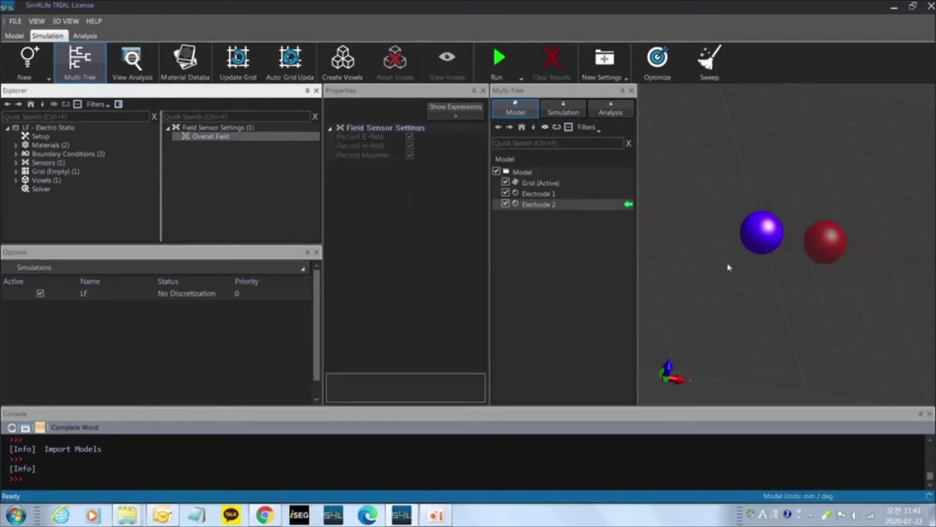
{"action": "scroll", "coordinate": [763, 271], "scroll_direction": "down", "scroll_amount": 2}
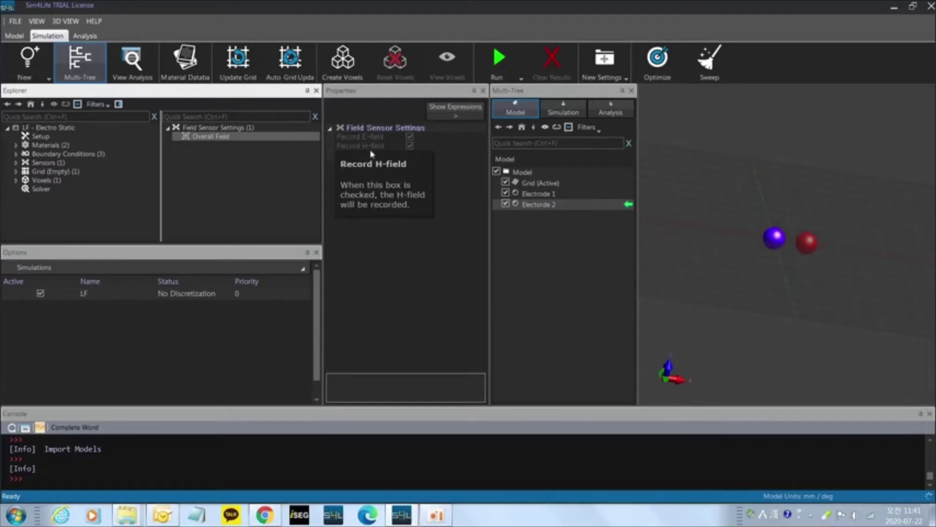
Step: Generate the computational grid around both electrodes with automatic grid updating, and show the Grid and Voxels settings together
{"action": "left_click", "coordinate": [69, 173]}
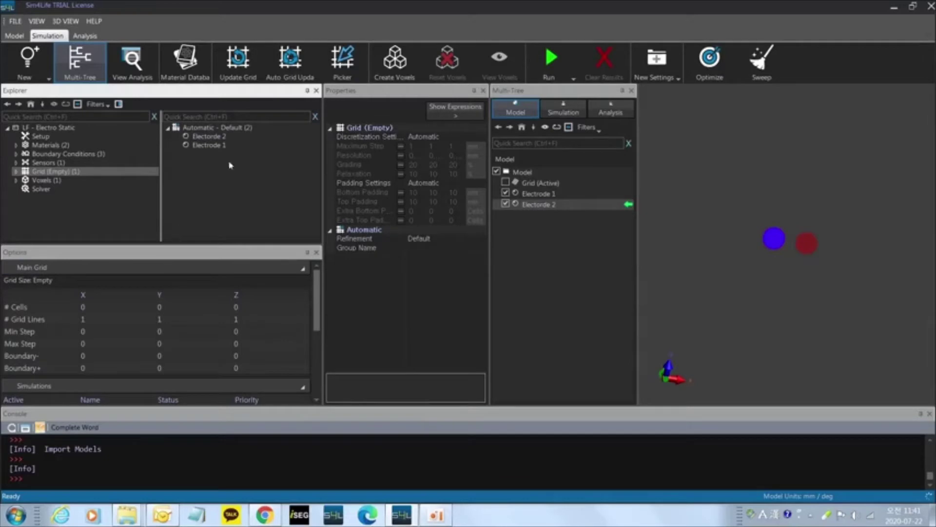
{"action": "left_click", "coordinate": [306, 78]}
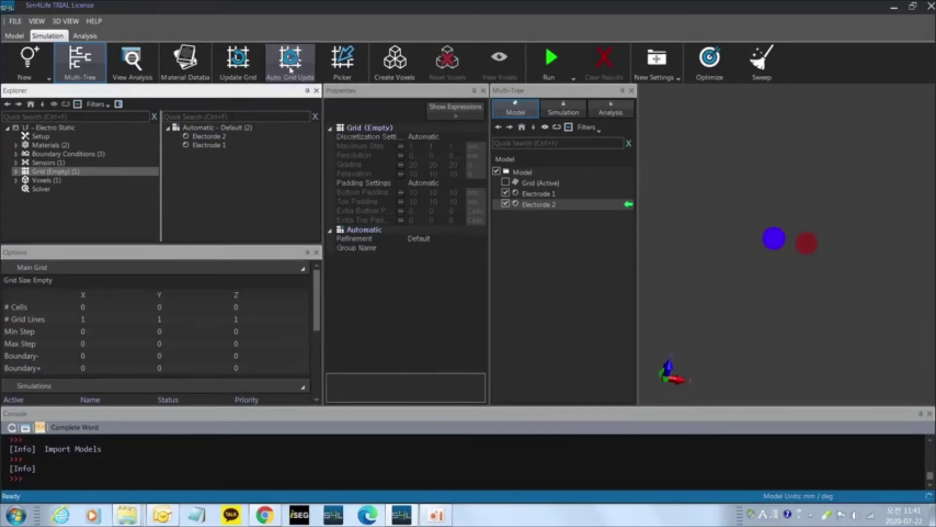
{"action": "scroll", "coordinate": [837, 288], "scroll_direction": "down", "scroll_amount": 4}
{"action": "left_click_drag", "start_coordinate": [843, 292], "coordinate": [815, 271]}
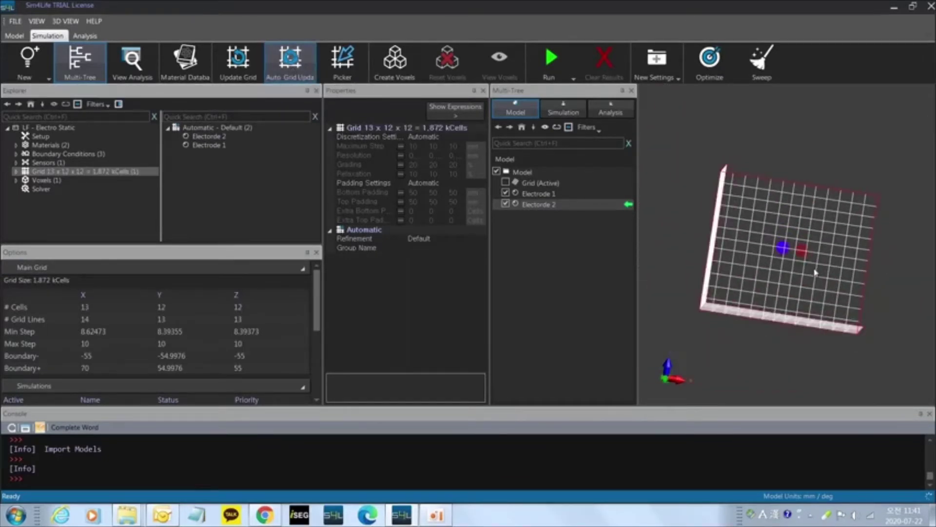
{"action": "key", "text": "space"}
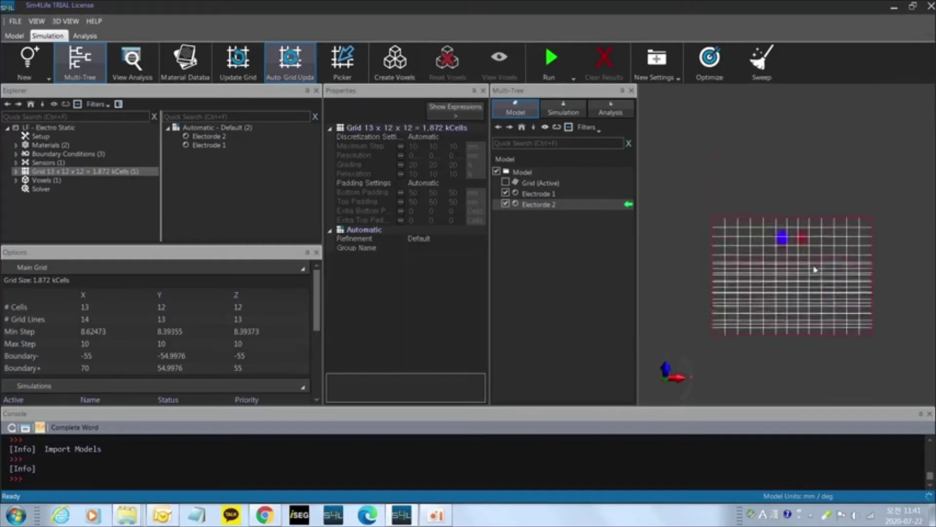
{"action": "left_click", "coordinate": [57, 182], "text": "ctrl"}
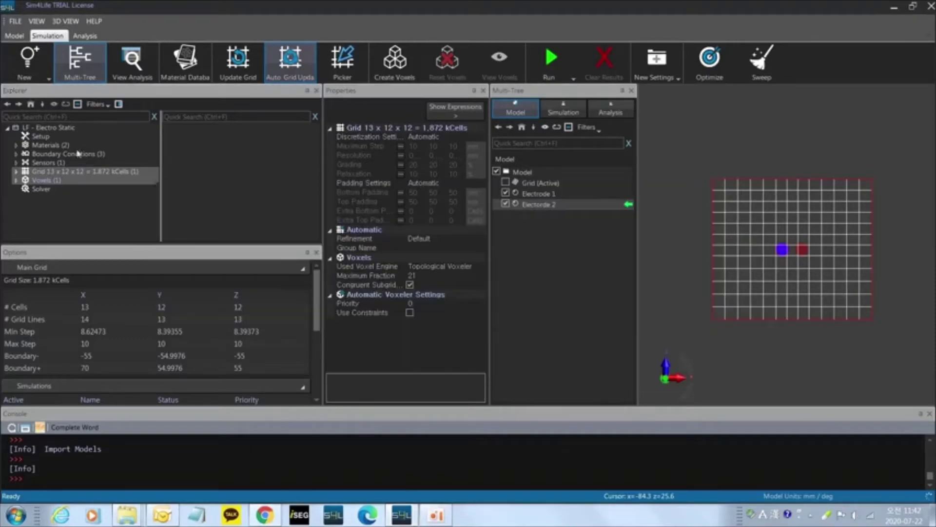
Step: Switch to the Chrome browser, search Google Images for "pixel voxel", and open the picture comparing a pixel with a voxel
{"action": "key", "text": "alt+Tab"}
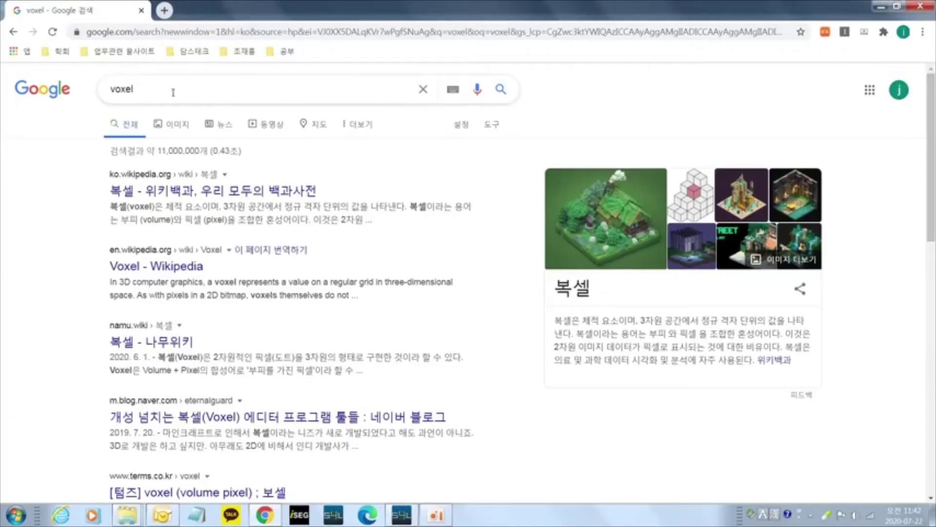
{"action": "double_click", "coordinate": [172, 89]}
{"action": "type", "text": "pixel"}
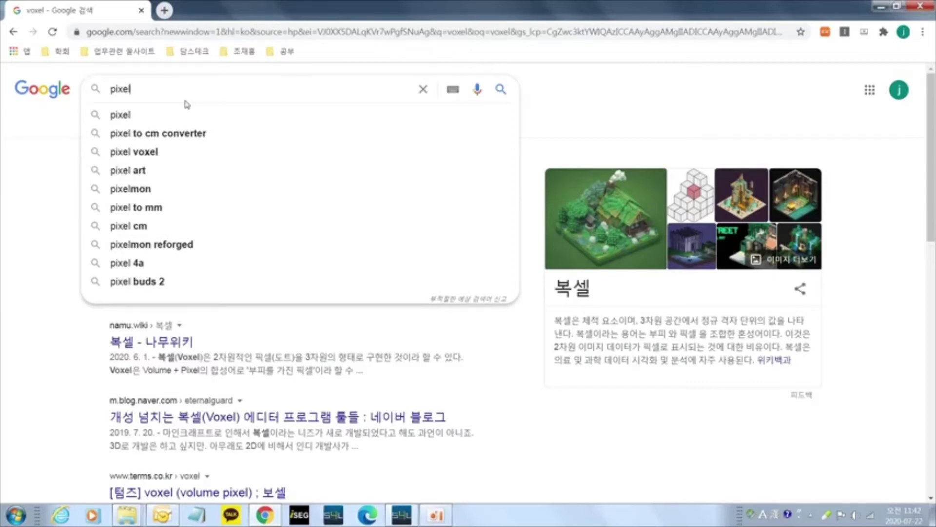
{"action": "key", "text": "Return"}
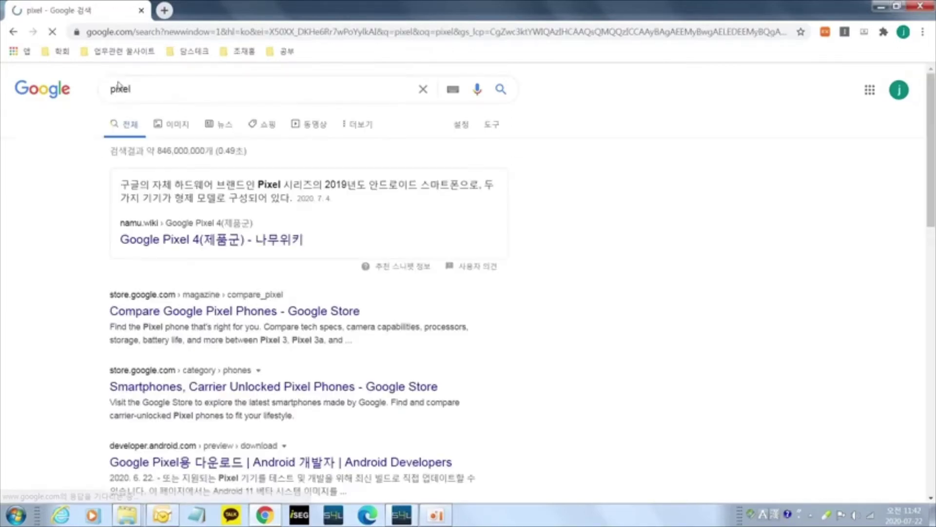
{"action": "left_click", "coordinate": [171, 89]}
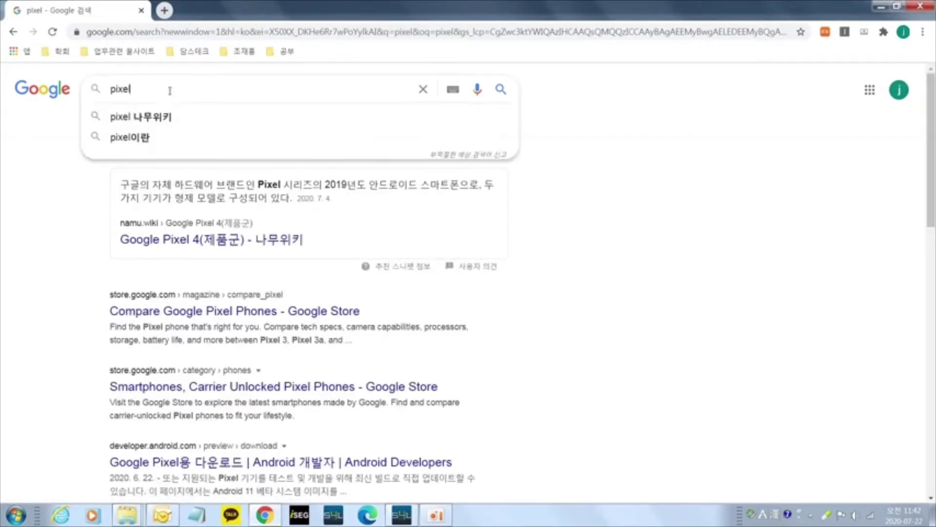
{"action": "type", "text": "voe"}
{"action": "key", "text": "BackSpace"}
{"action": "type", "text": "xel"}
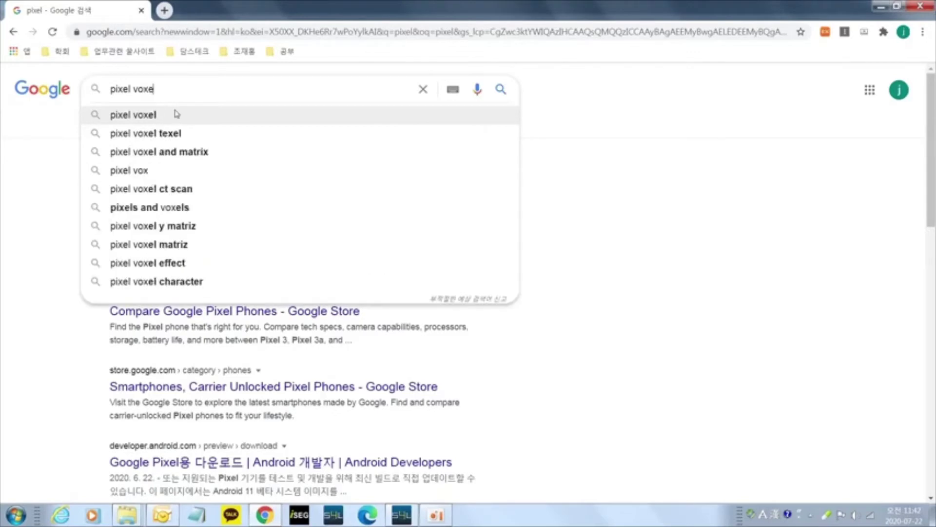
{"action": "key", "text": "Return"}
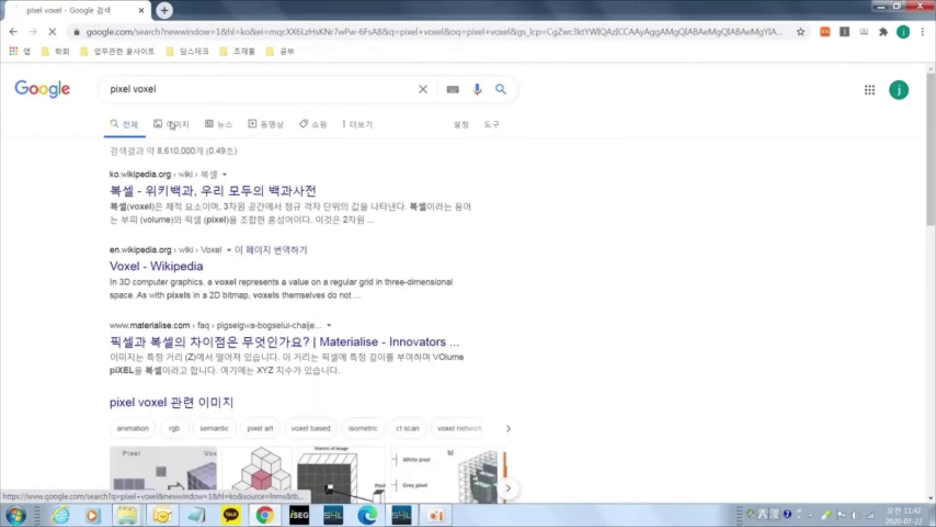
{"action": "left_click", "coordinate": [174, 125]}
{"action": "left_click", "coordinate": [229, 235]}
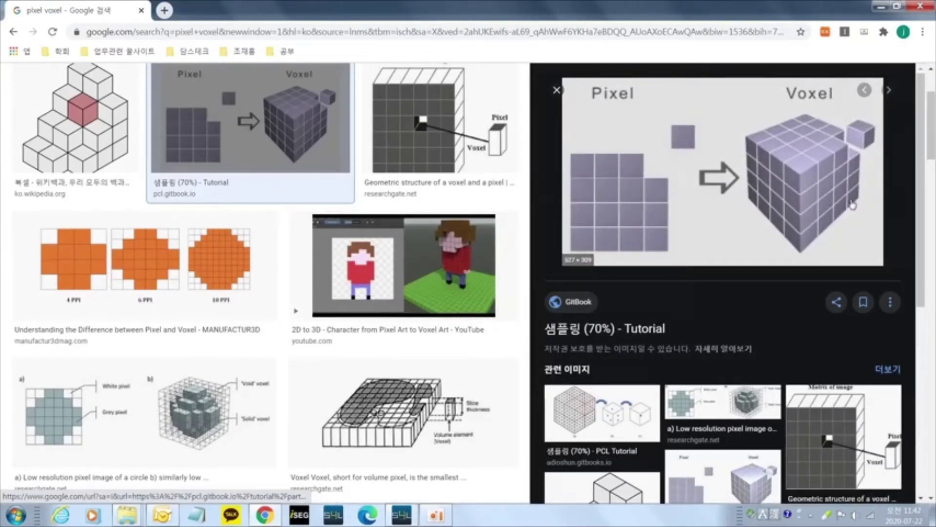
{"action": "key", "text": "alt+Tab"}
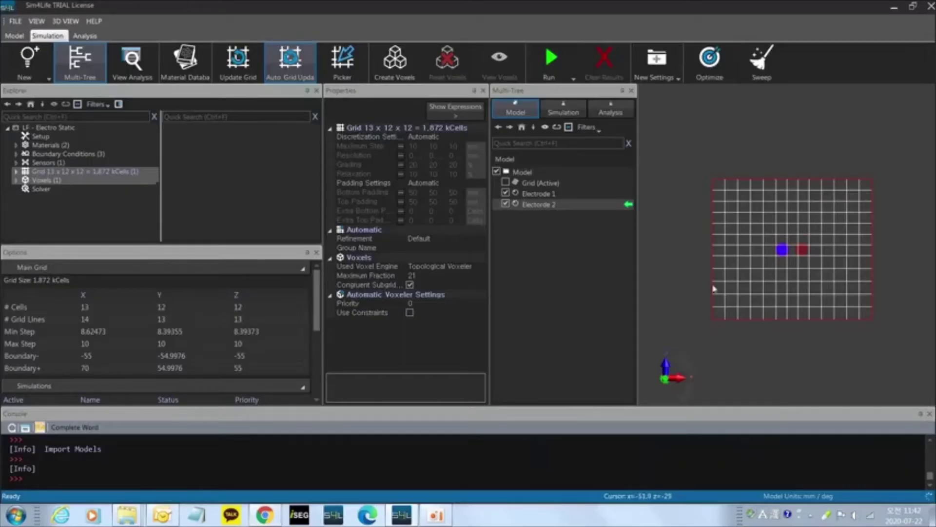
Step: Display the simulation grid and examine its lines around both spherical electrodes in a close front view
{"action": "left_click", "coordinate": [42, 137]}
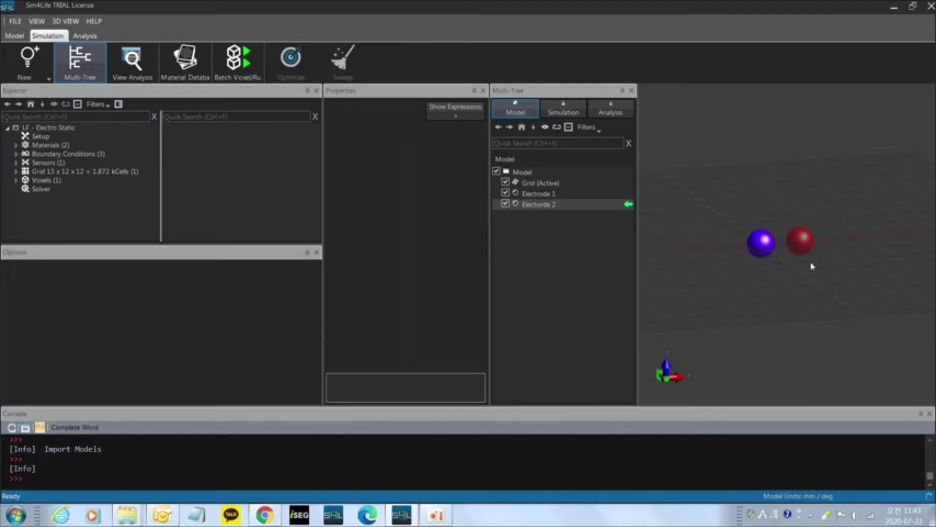
{"action": "left_click", "coordinate": [104, 171]}
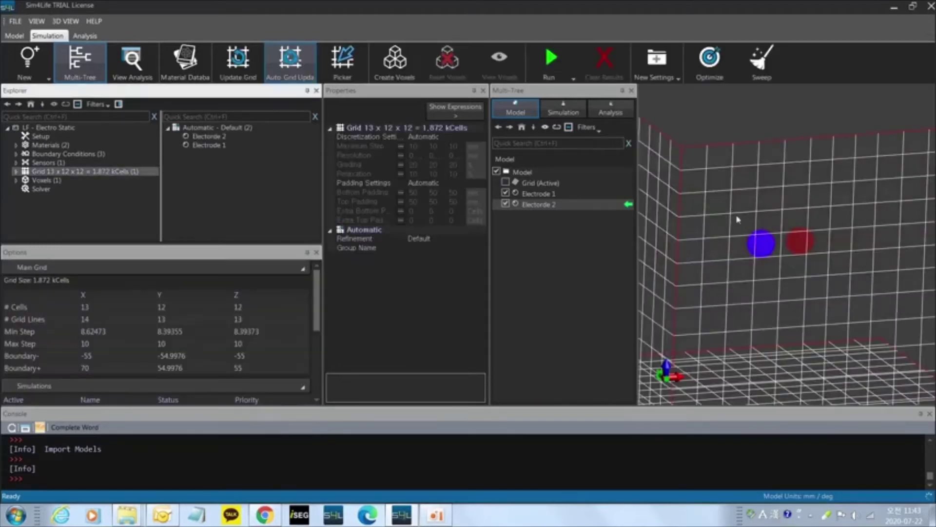
{"action": "scroll", "coordinate": [738, 220], "scroll_direction": "down", "scroll_amount": 3}
{"action": "double_click", "coordinate": [759, 251]}
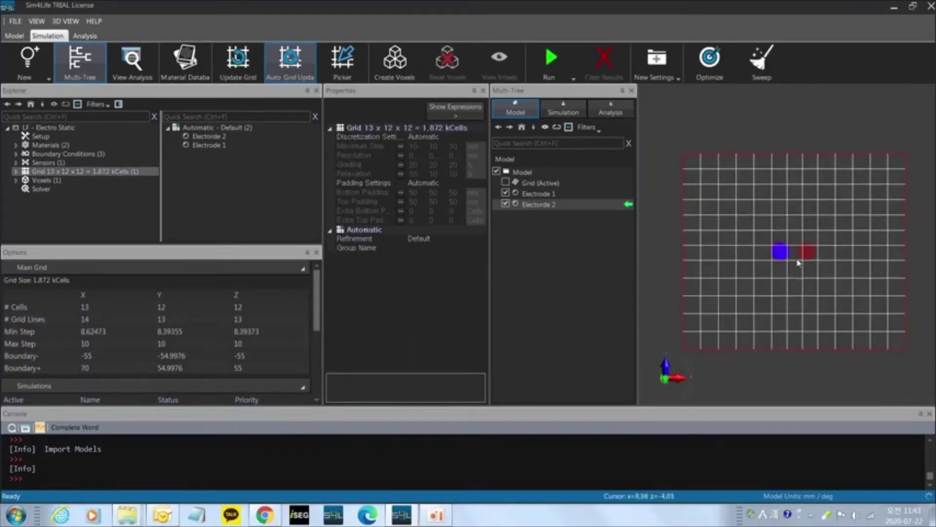
{"action": "scroll", "coordinate": [798, 263], "scroll_direction": "up", "scroll_amount": 5}
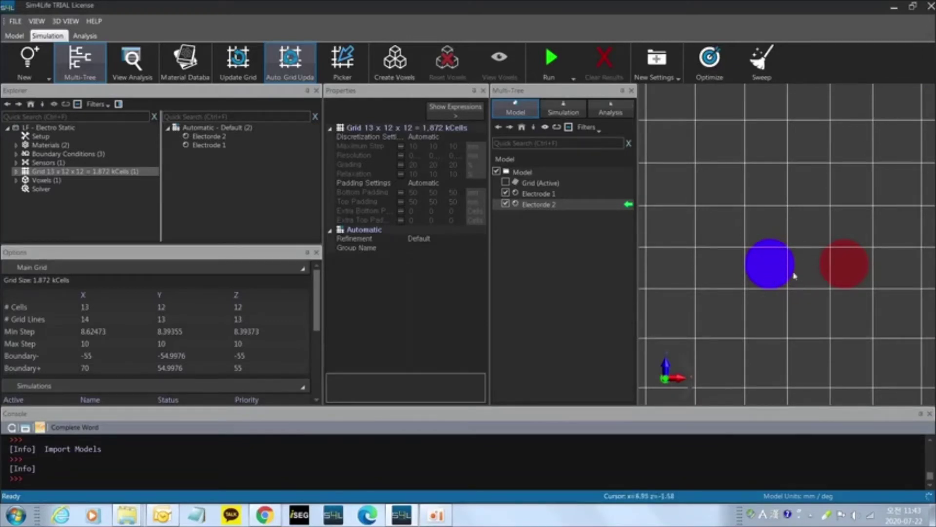
Step: Start creating the voxels and make a new folder named data under 4. 2020_01 for the project file
{"action": "left_click", "coordinate": [412, 80]}
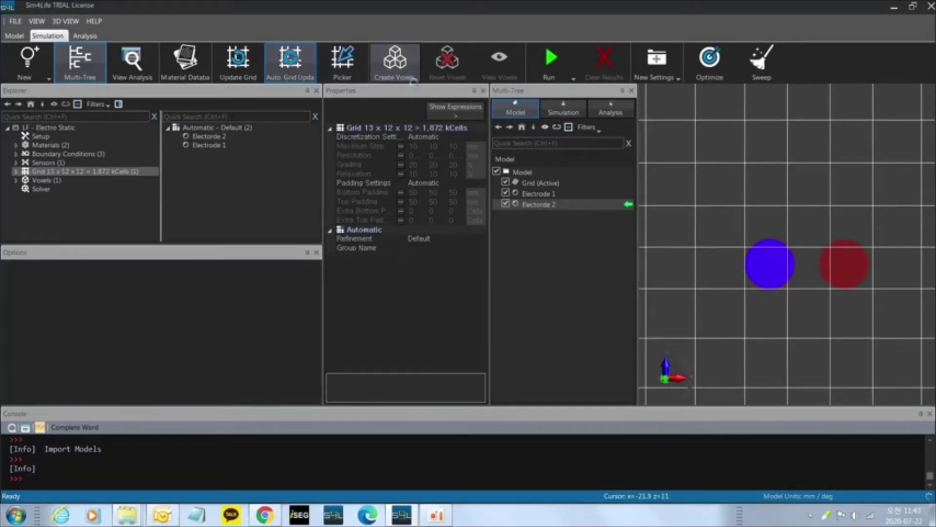
{"action": "left_click", "coordinate": [515, 77]}
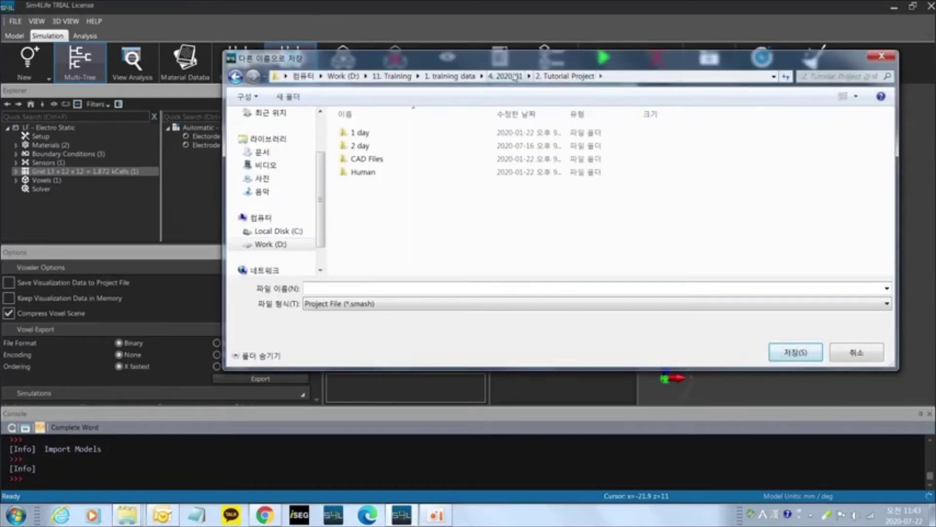
{"action": "left_click", "coordinate": [516, 77]}
{"action": "right_click", "coordinate": [410, 227]}
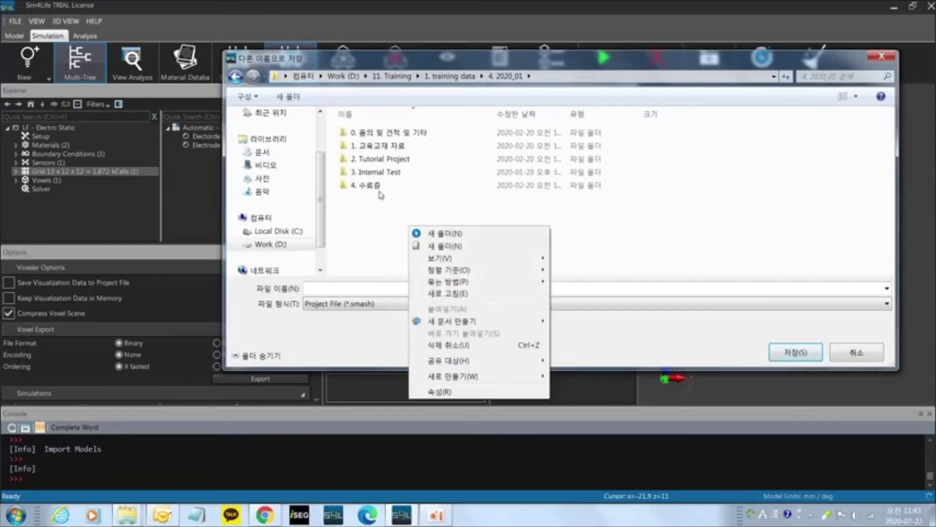
{"action": "left_click", "coordinate": [441, 236]}
{"action": "type", "text": "data"}
{"action": "key", "text": "Return"}
{"action": "key", "text": "Return"}
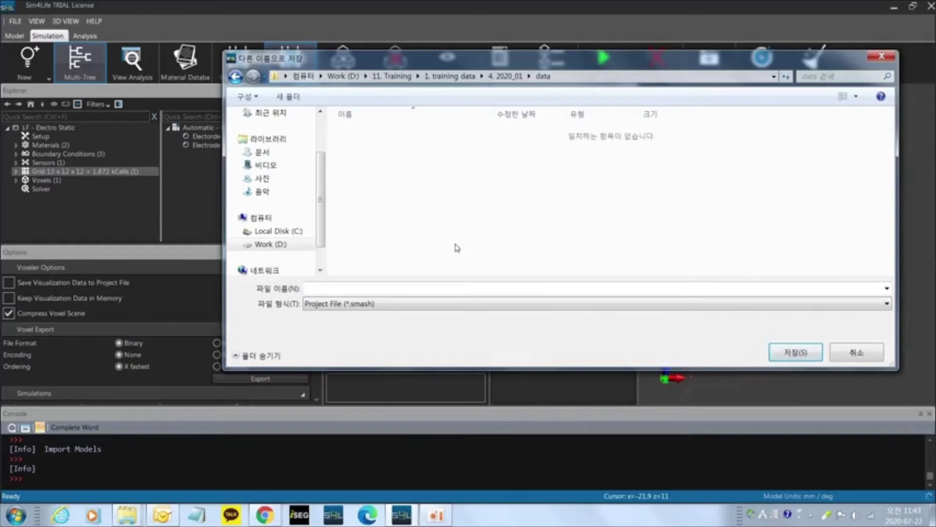
Step: Save the project as 1 in the data folder to create the voxels, and display the voxels of both electrodes
{"action": "left_click", "coordinate": [327, 290]}
{"action": "type", "text": "1"}
{"action": "left_click", "coordinate": [787, 352]}
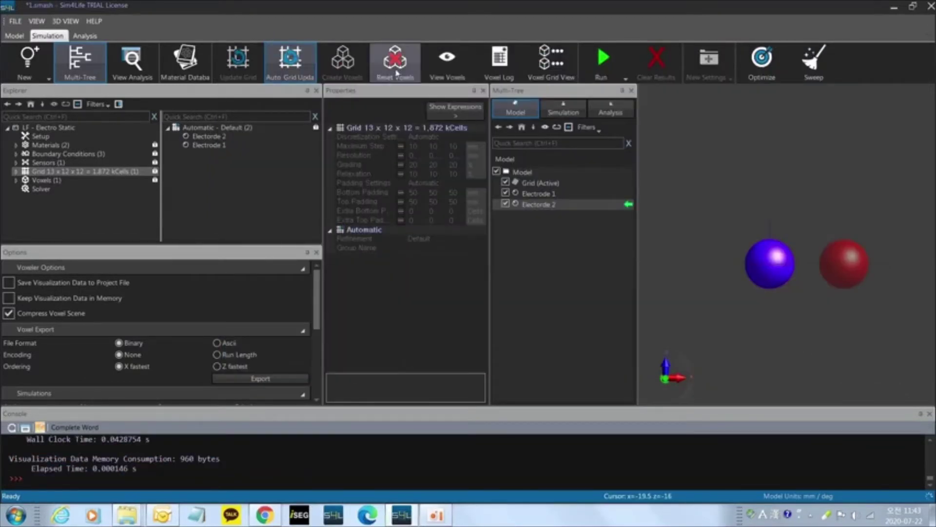
{"action": "left_click", "coordinate": [439, 72]}
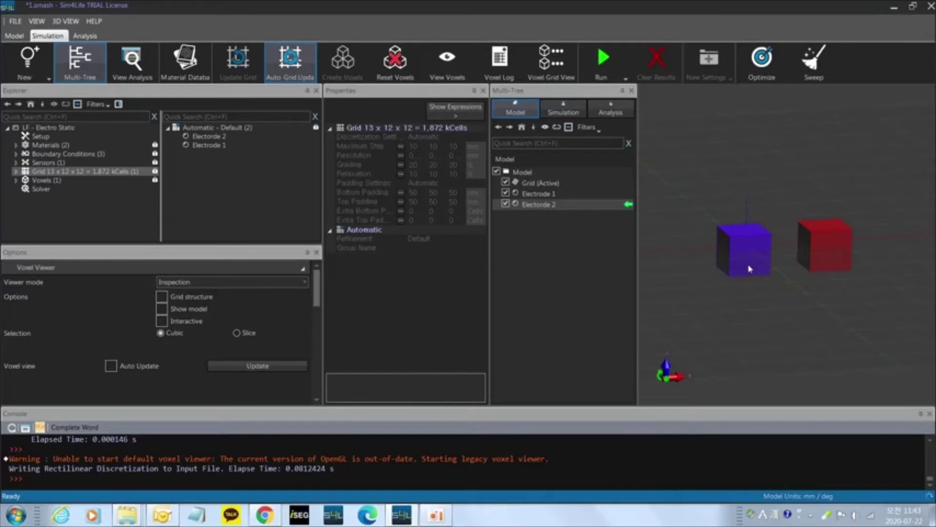
{"action": "scroll", "coordinate": [769, 274], "scroll_direction": "down", "scroll_amount": 3}
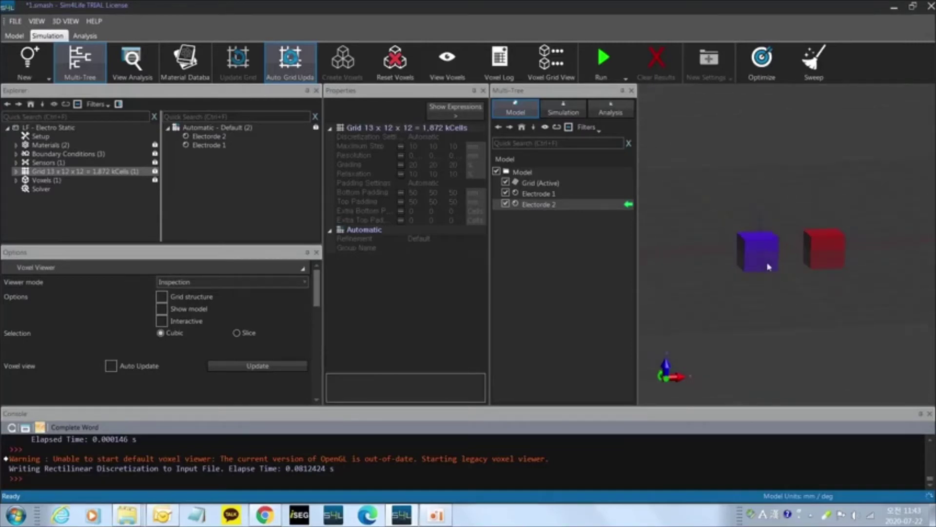
Step: Reset the voxels and set the refinement of the electrodes' automatic grid setting to Extremely Fine
{"action": "left_click", "coordinate": [395, 61]}
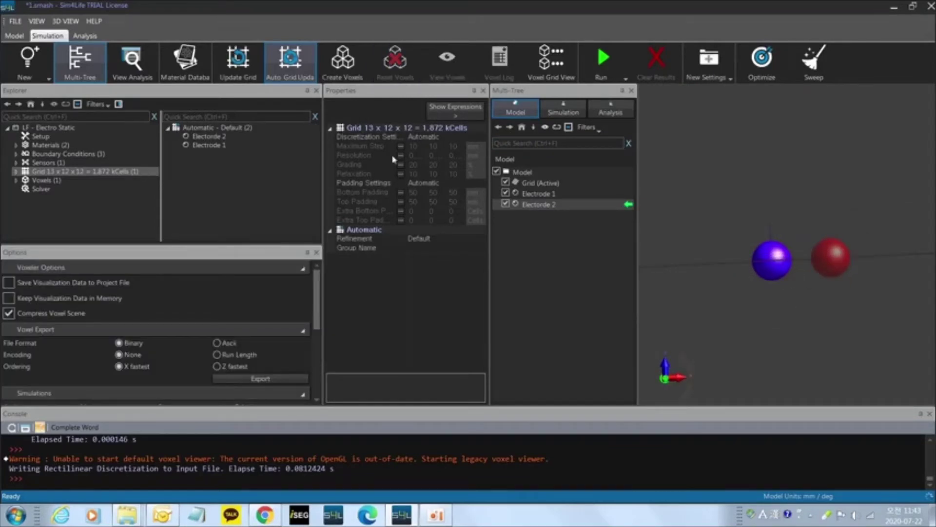
{"action": "left_click", "coordinate": [482, 137]}
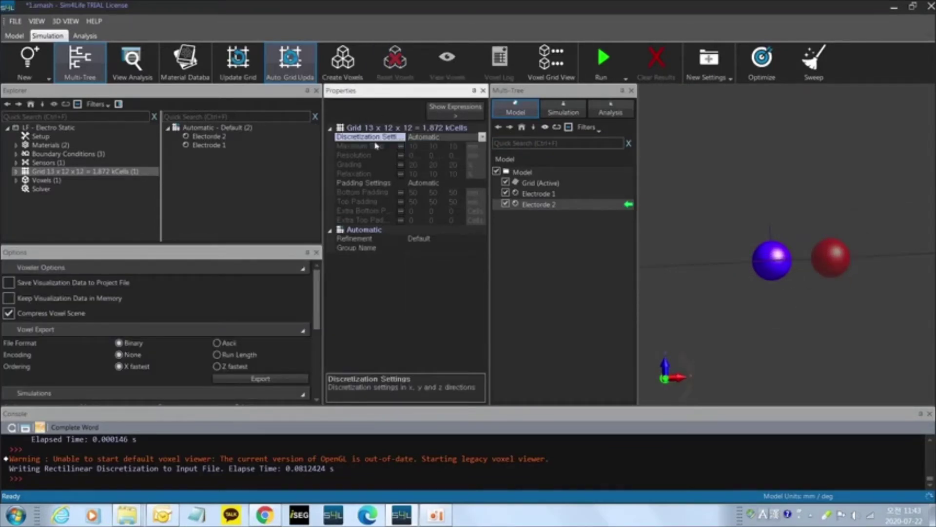
{"action": "left_click", "coordinate": [187, 130]}
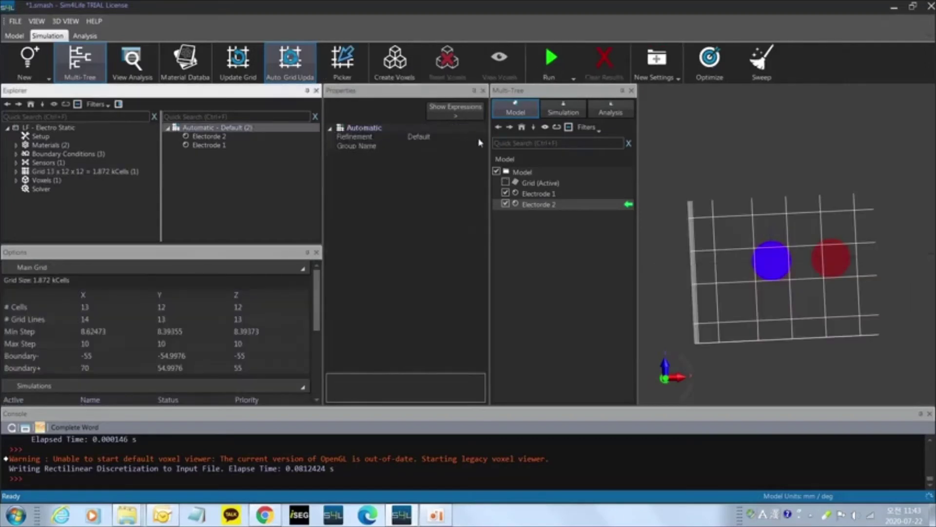
{"action": "left_click", "coordinate": [480, 139]}
{"action": "left_click", "coordinate": [439, 149]}
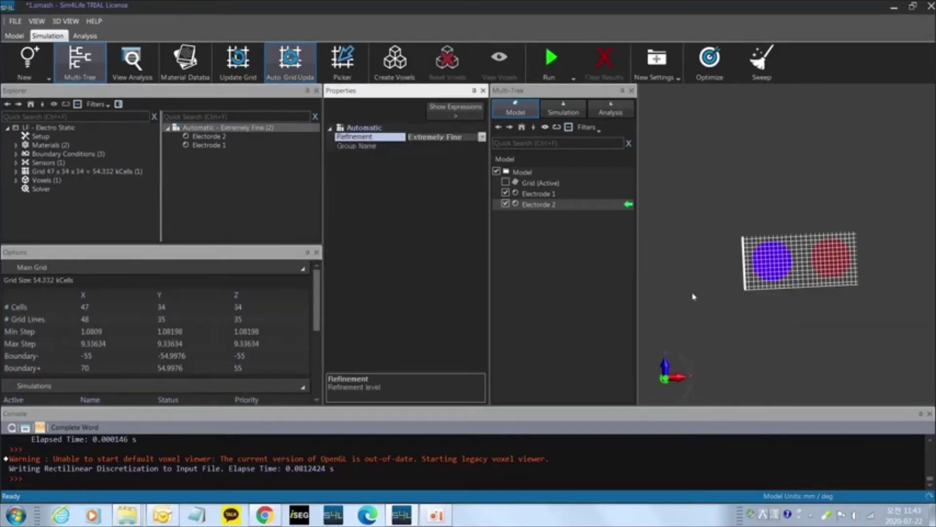
{"action": "middle_click_drag", "start_coordinate": [693, 296], "coordinate": [820, 322]}
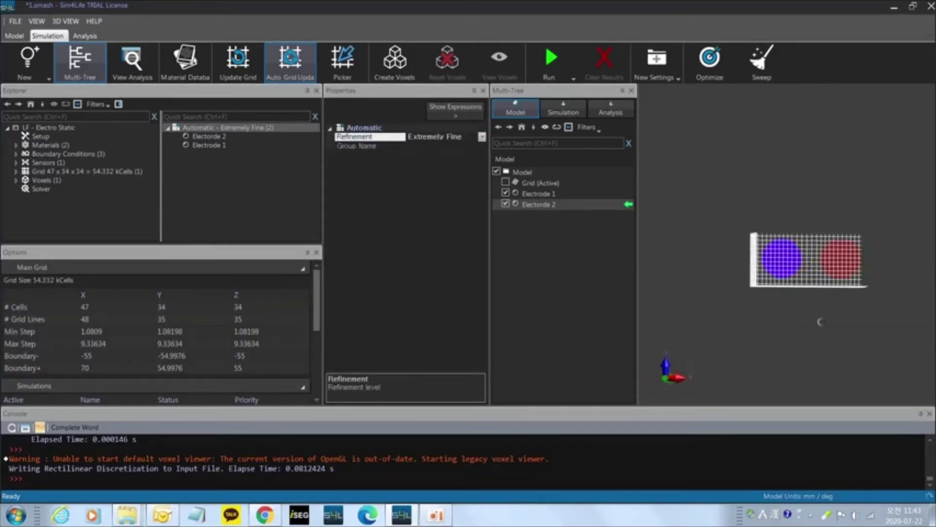
Step: Create the voxels from the Extremely Fine grid and inspect the voxelized shape of both electrodes
{"action": "left_click", "coordinate": [399, 63]}
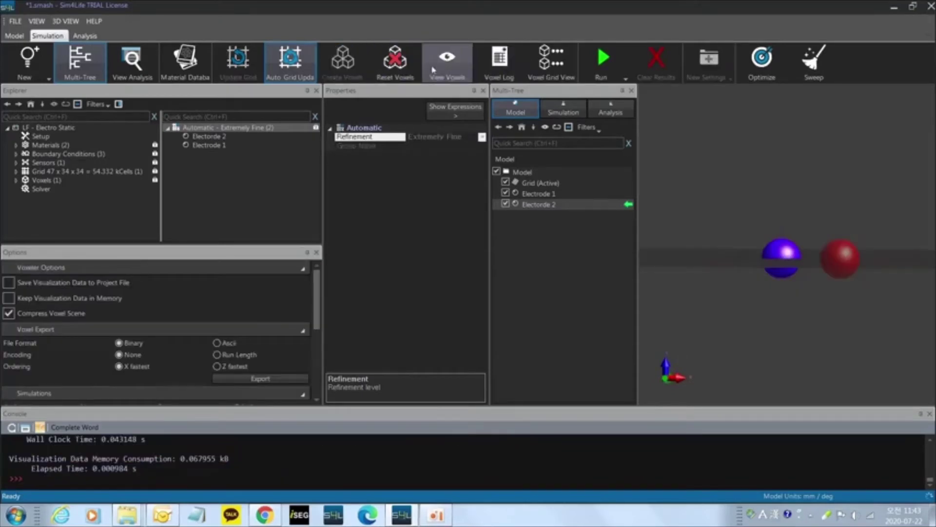
{"action": "left_click", "coordinate": [432, 69]}
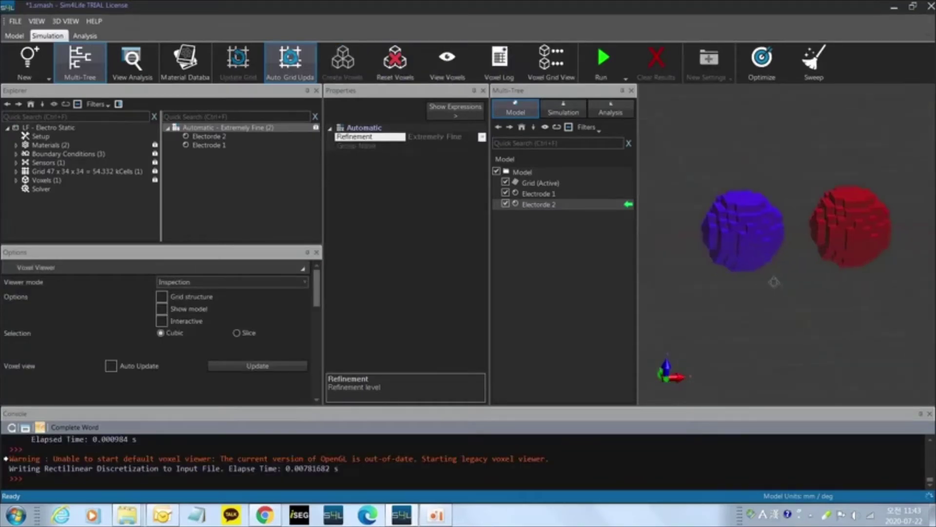
{"action": "scroll", "coordinate": [774, 282], "scroll_direction": "up", "scroll_amount": 5}
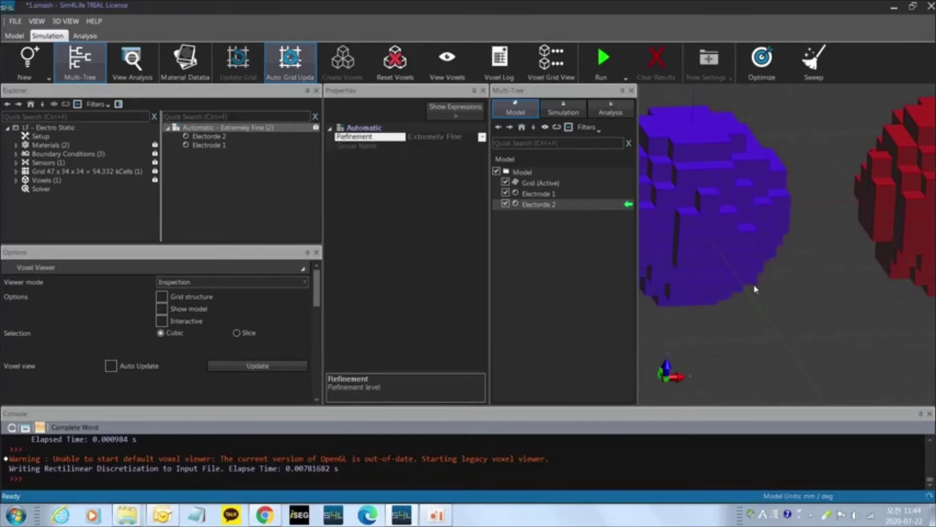
{"action": "scroll", "coordinate": [758, 279], "scroll_direction": "down", "scroll_amount": 5}
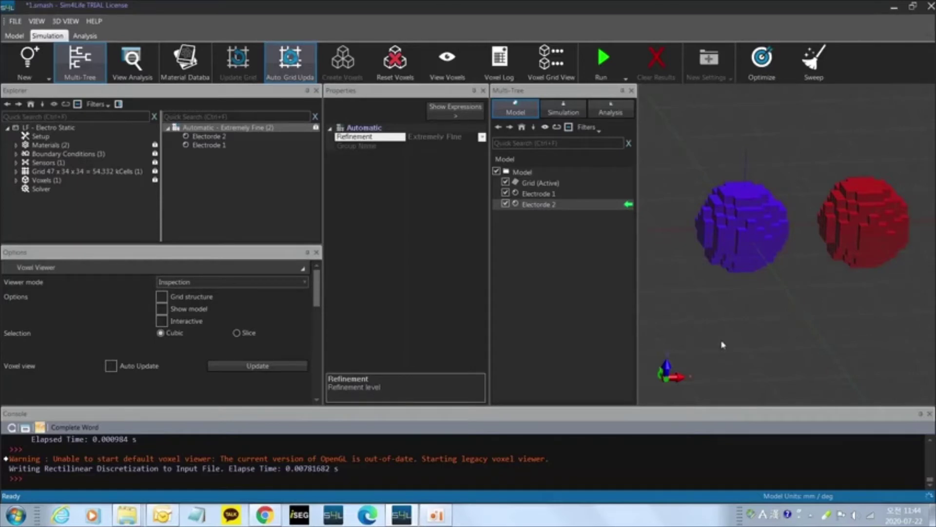
{"action": "scroll", "coordinate": [762, 326], "scroll_direction": "down", "scroll_amount": 4}
{"action": "middle_click_drag", "start_coordinate": [767, 330], "coordinate": [745, 301]}
Step: Show the voxel settings and redisplay the voxels, and show the Extremely Fine grid around both electrodes
{"action": "left_click", "coordinate": [36, 145]}
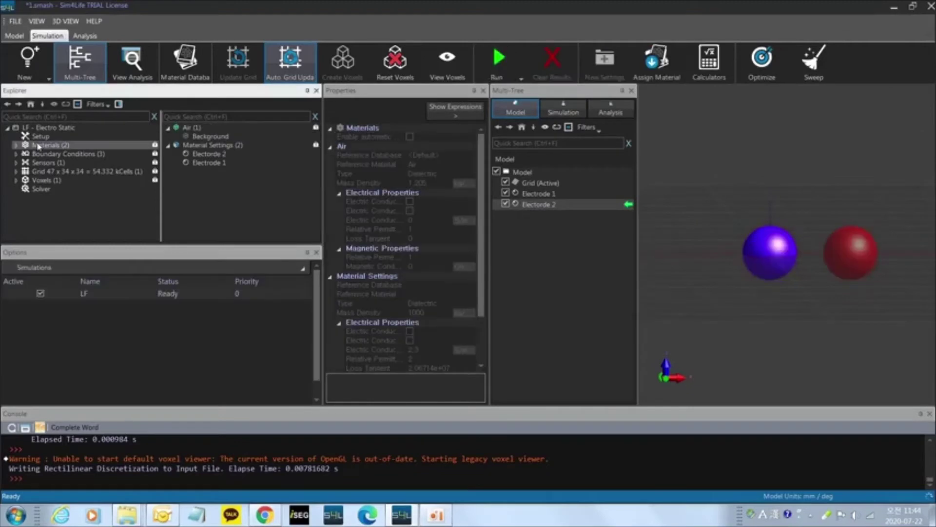
{"action": "left_click", "coordinate": [48, 181]}
{"action": "left_click", "coordinate": [441, 63]}
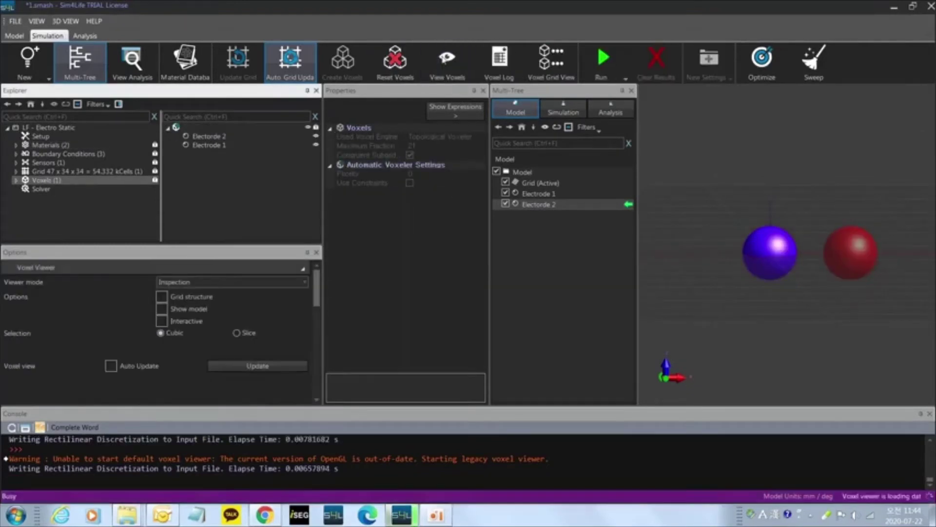
{"action": "left_click", "coordinate": [104, 174]}
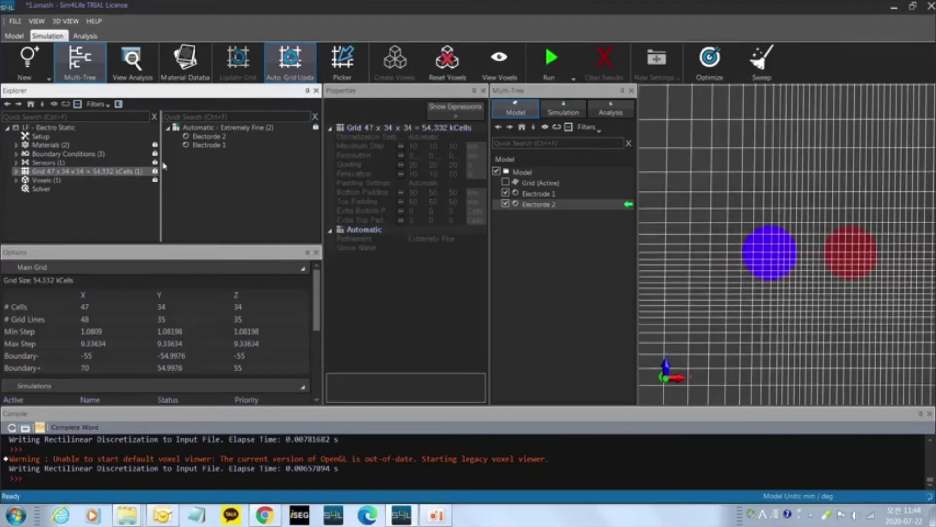
Step: Reset the voxels and review the Extremely Fine automatic grid setting, its Electorde 2 region and the whole grid
{"action": "left_click", "coordinate": [455, 76]}
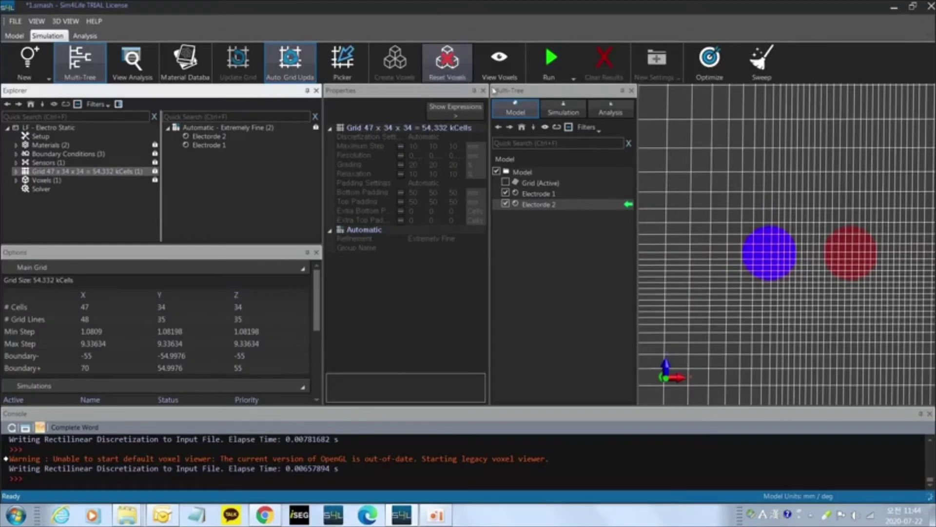
{"action": "double_click", "coordinate": [25, 172]}
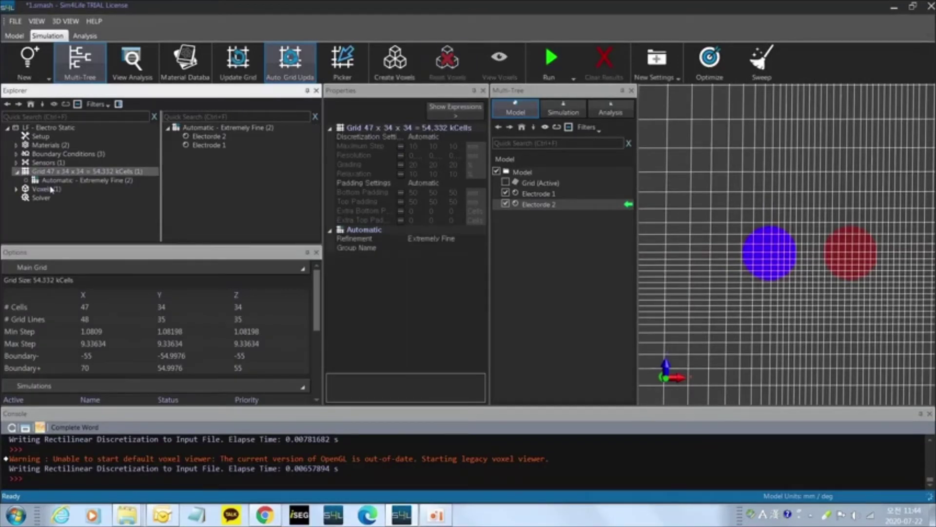
{"action": "left_click", "coordinate": [84, 181]}
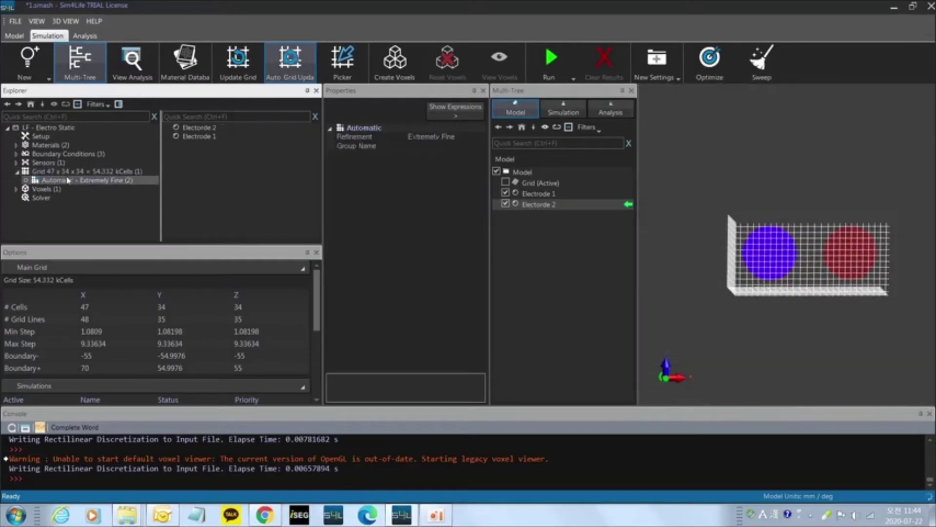
{"action": "left_click", "coordinate": [235, 128]}
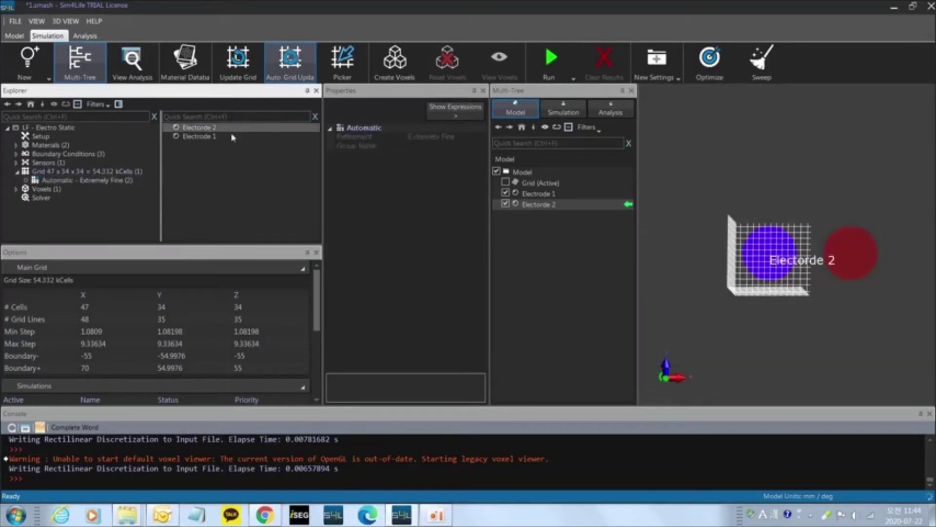
{"action": "left_click", "coordinate": [74, 181]}
{"action": "left_click", "coordinate": [69, 172]}
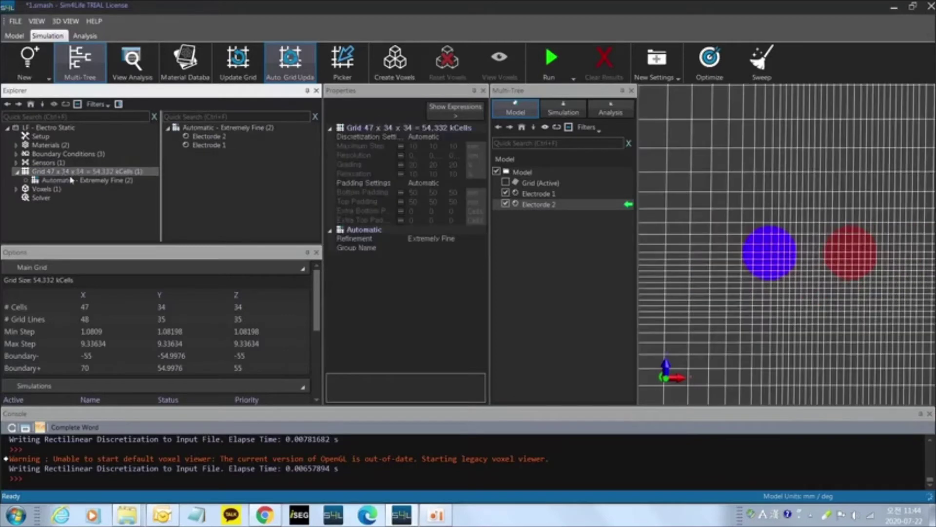
Step: Set the refinement of the electrodes' automatic grid setting to Very Coarse and view the grid from the front
{"action": "left_click", "coordinate": [72, 181]}
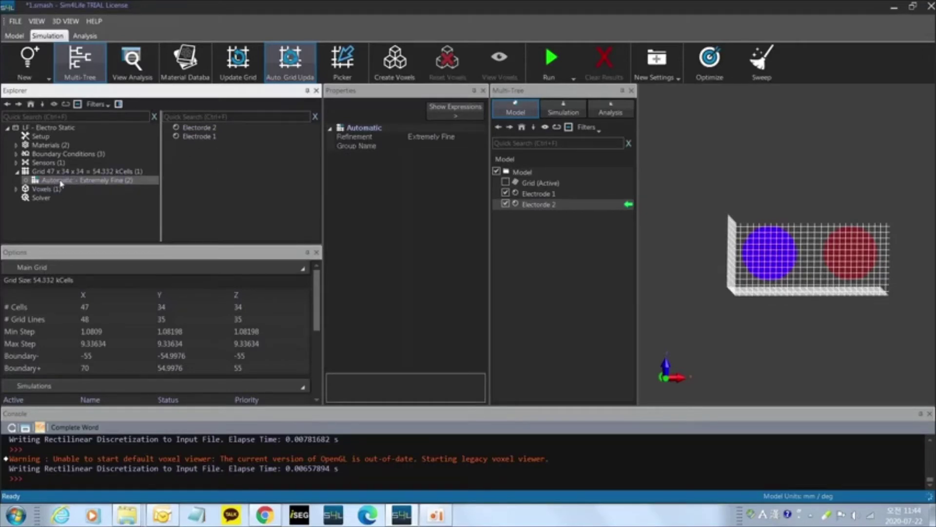
{"action": "left_click", "coordinate": [482, 139]}
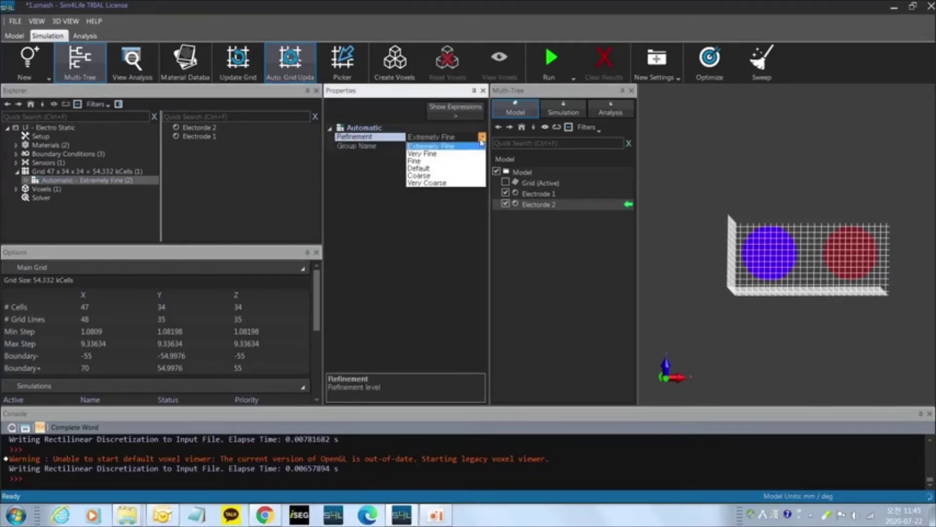
{"action": "left_click", "coordinate": [472, 183]}
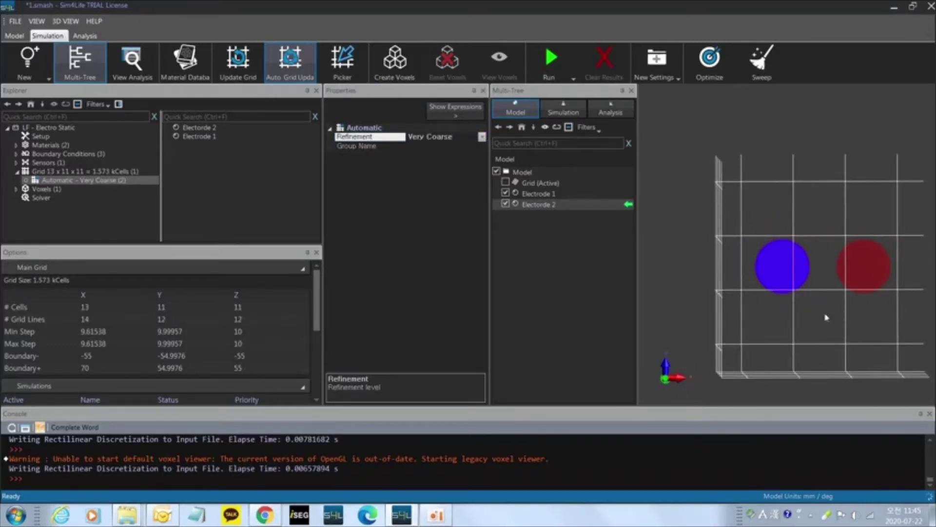
{"action": "middle_click_drag", "start_coordinate": [826, 315], "coordinate": [736, 302]}
Step: Compare grid densities by setting the refinement to Extremely Fine, back to Very Coarse and again to Extremely Fine
{"action": "left_click", "coordinate": [482, 138]}
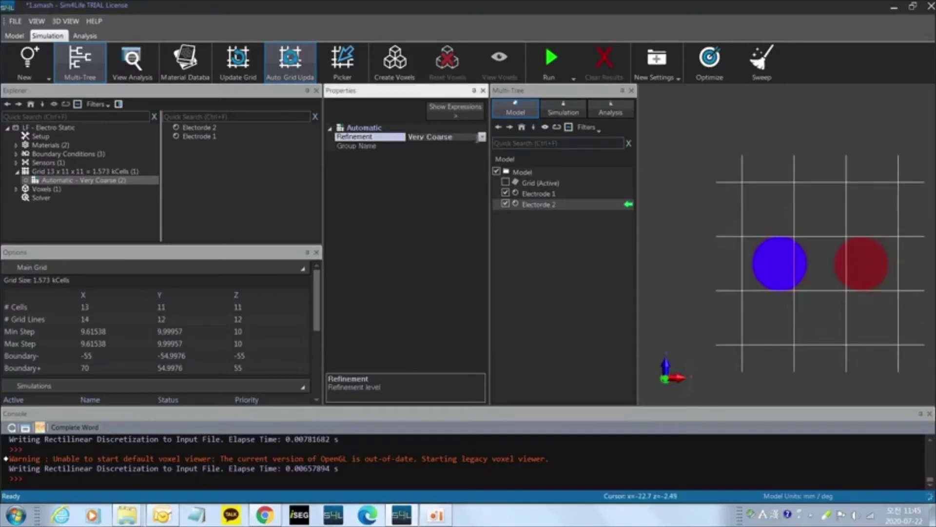
{"action": "left_click", "coordinate": [431, 146]}
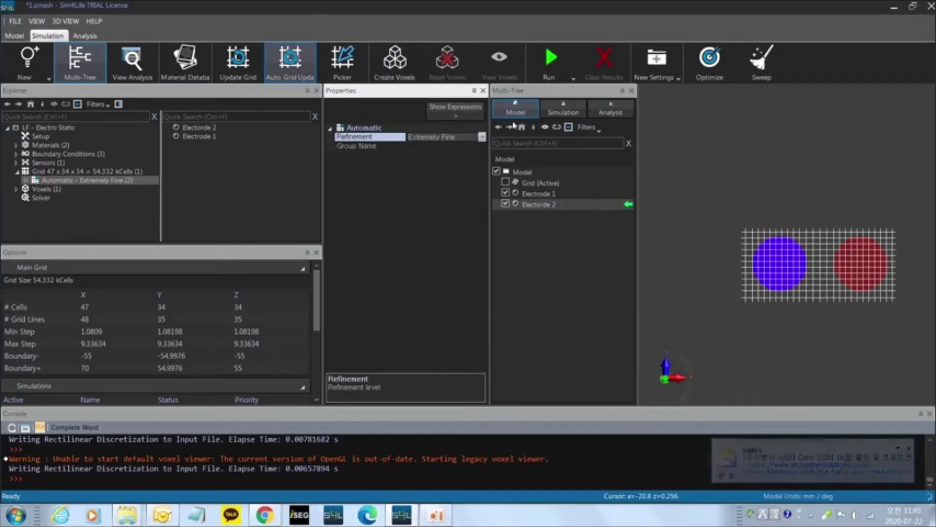
{"action": "left_click", "coordinate": [483, 137]}
{"action": "left_click", "coordinate": [441, 185]}
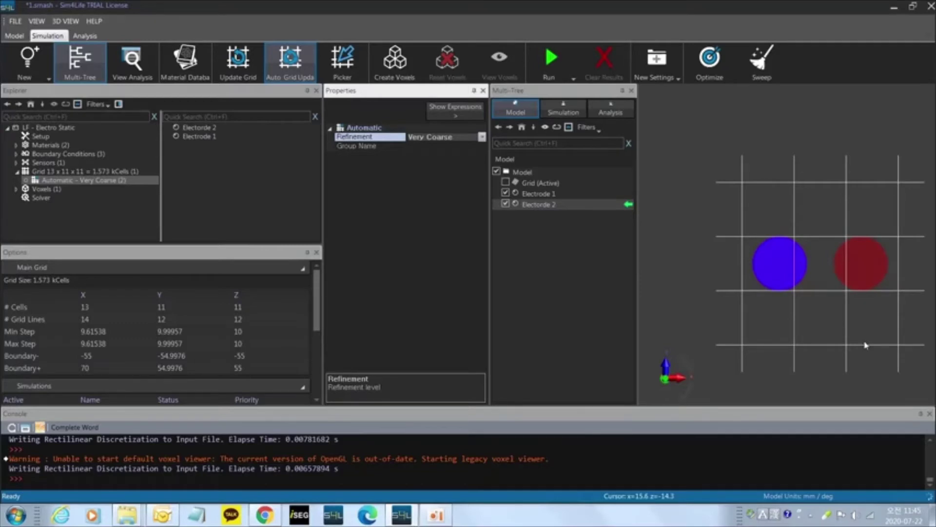
{"action": "left_click", "coordinate": [482, 138]}
{"action": "left_click", "coordinate": [477, 147]}
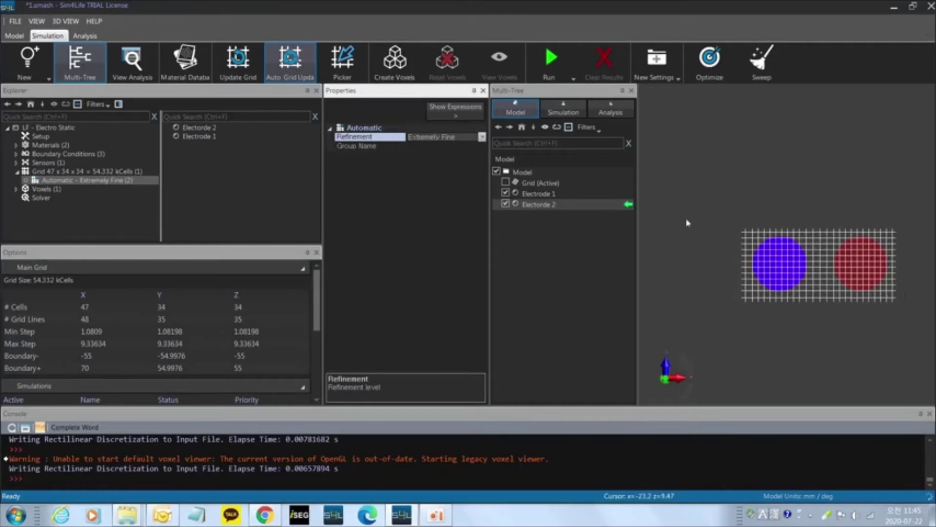
Step: Try the Very Fine refinement for the electrodes' automatic grid setting, and set it to Fine
{"action": "left_click", "coordinate": [481, 137]}
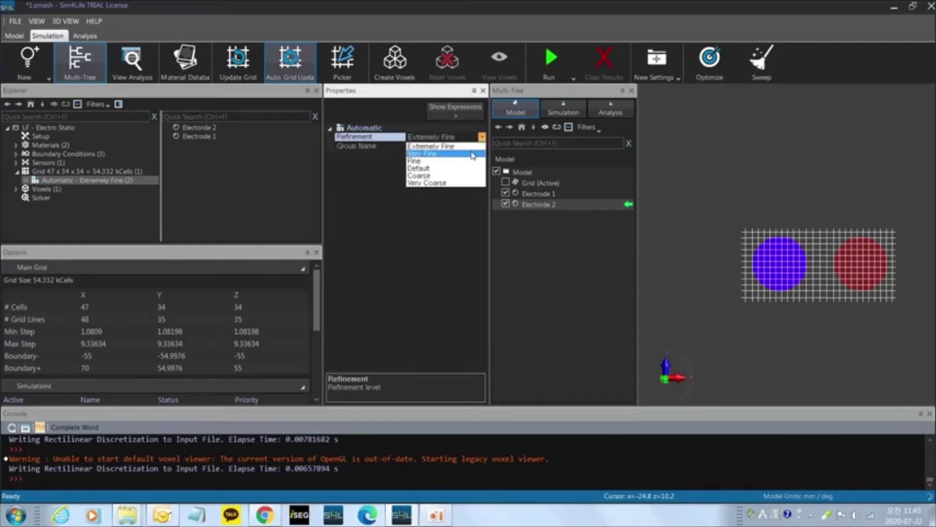
{"action": "left_click", "coordinate": [474, 154]}
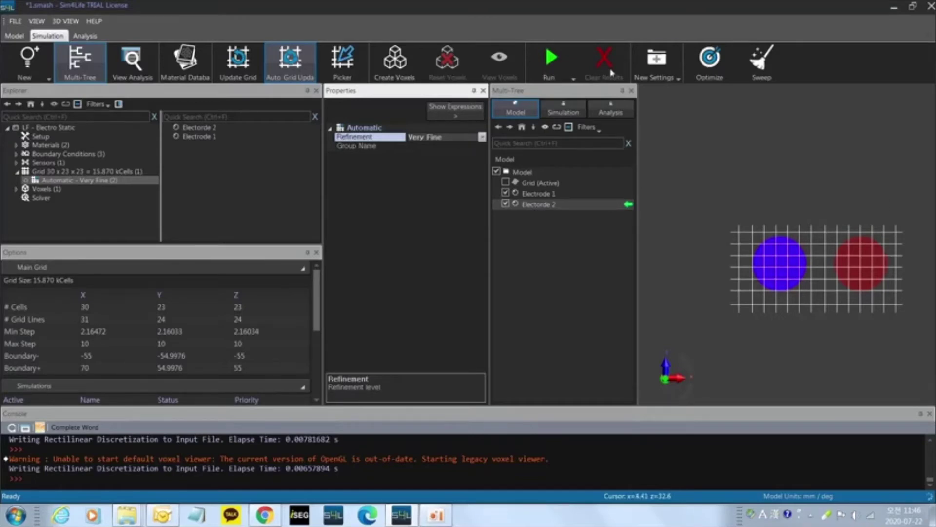
{"action": "left_click", "coordinate": [482, 137]}
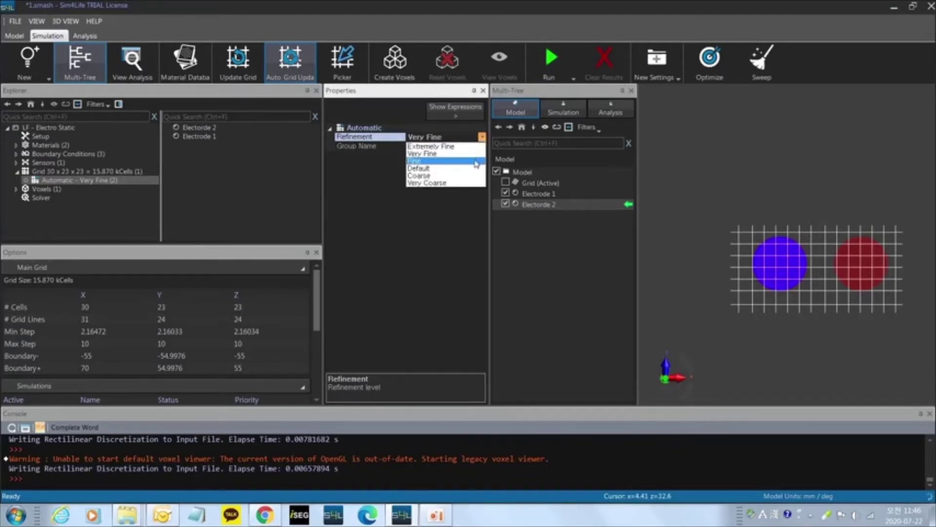
{"action": "left_click", "coordinate": [476, 161]}
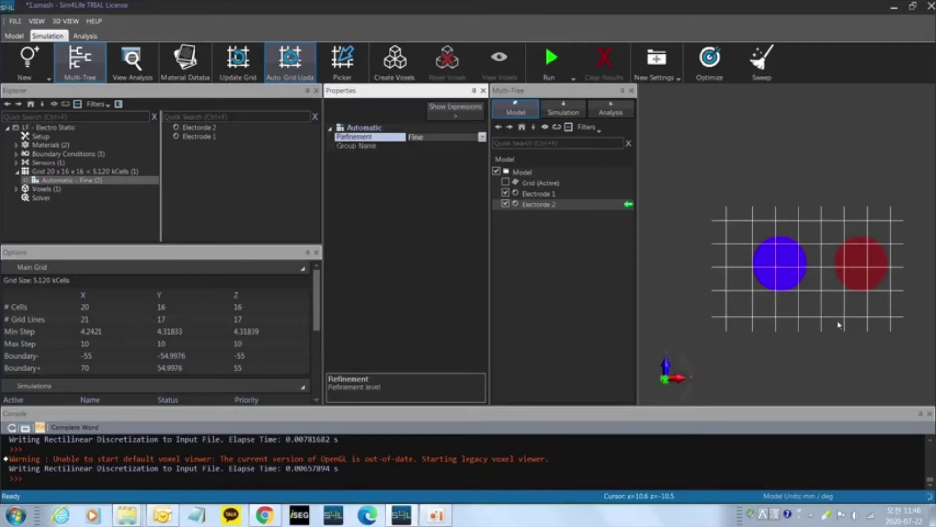
Step: Compare the whole simulation grid with the automatic setting's grid around the electrodes, and widen the grid's property area
{"action": "left_click", "coordinate": [66, 171]}
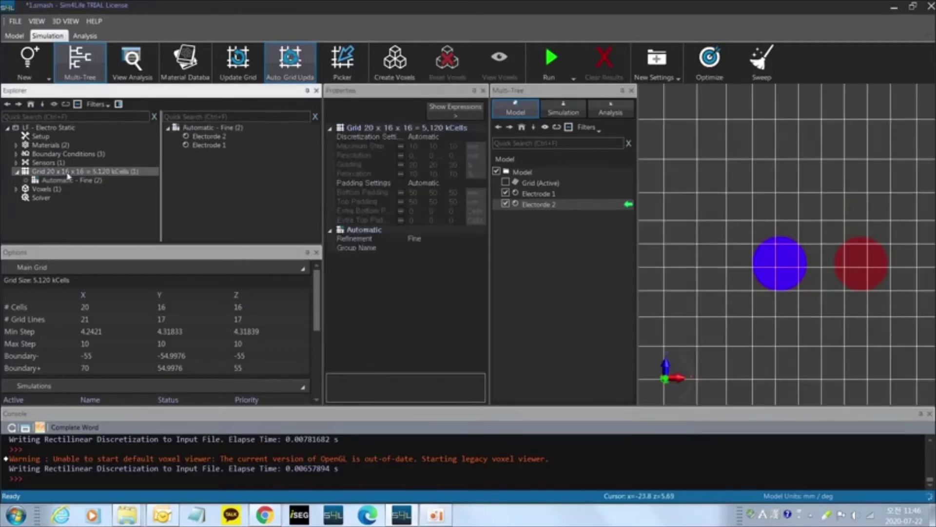
{"action": "left_click", "coordinate": [74, 181]}
{"action": "left_click", "coordinate": [77, 172]}
{"action": "left_click", "coordinate": [106, 181]}
{"action": "left_click", "coordinate": [102, 174]}
{"action": "left_click_drag", "start_coordinate": [490, 169], "coordinate": [549, 166]}
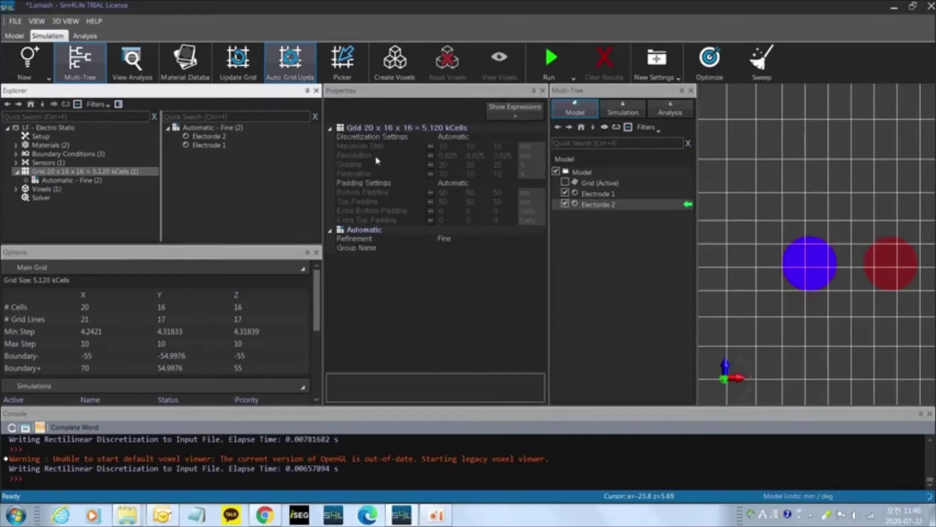
Step: Examine the grid's Resolution and Relaxation settings and the grid lines from the outer boundary to the electrodes
{"action": "left_click", "coordinate": [377, 159]}
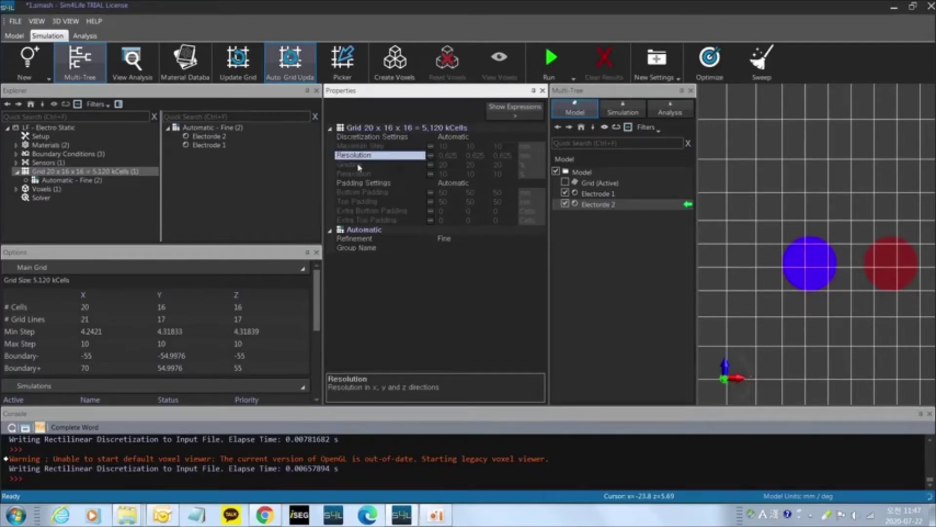
{"action": "left_click", "coordinate": [362, 174]}
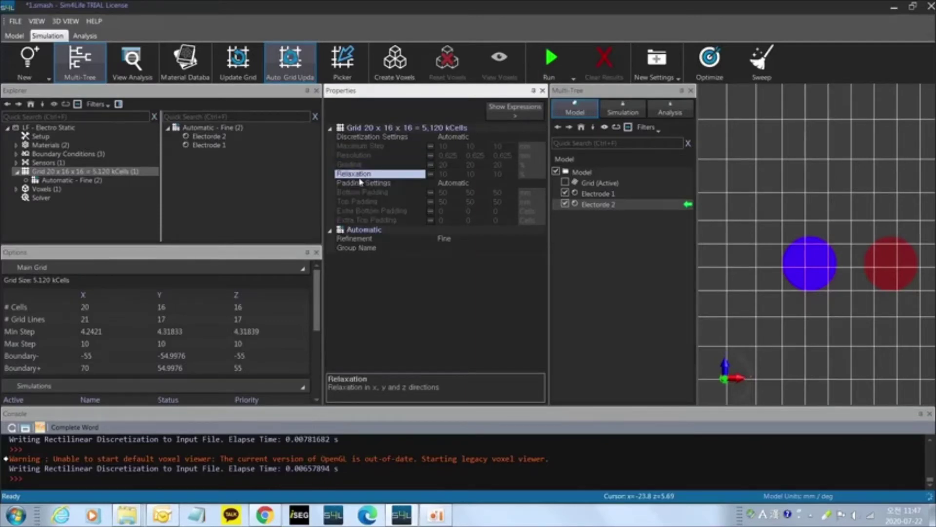
{"action": "scroll", "coordinate": [790, 273], "scroll_direction": "down", "scroll_amount": 5}
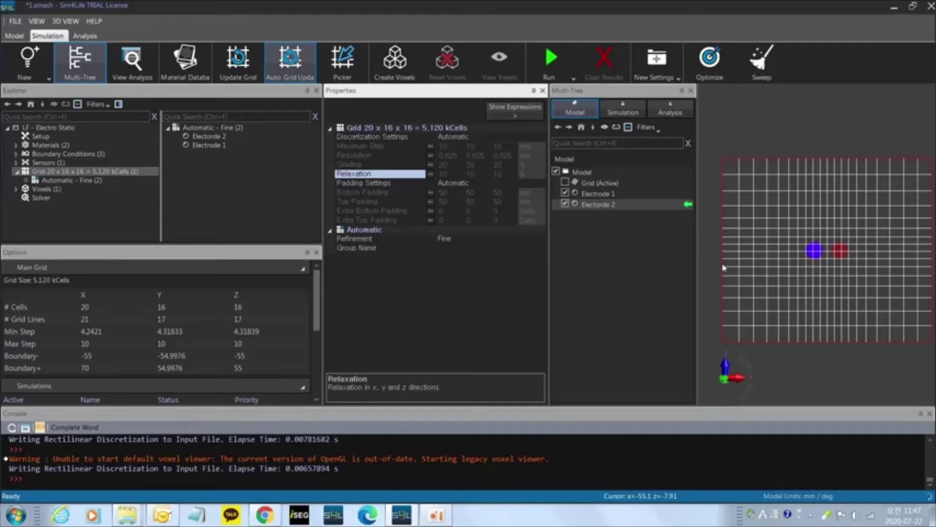
{"action": "scroll", "coordinate": [810, 254], "scroll_direction": "up", "scroll_amount": 6}
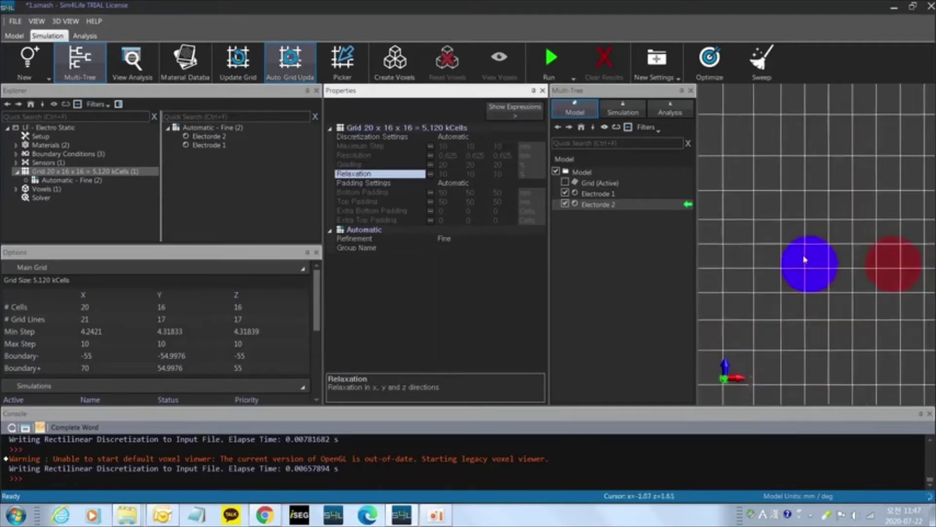
{"action": "middle_click_drag", "start_coordinate": [797, 259], "coordinate": [814, 245]}
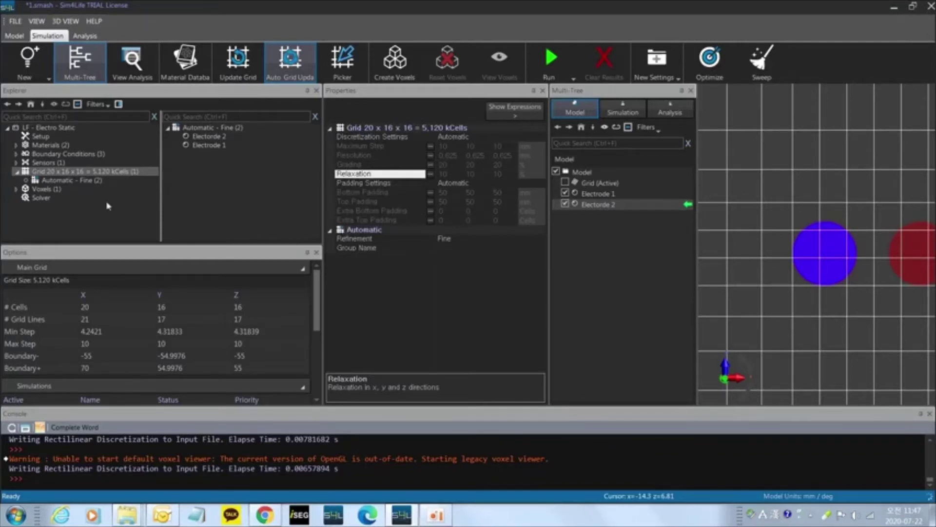
Step: Create the voxels from the Fine grid and display the voxelized shape of both electrodes
{"action": "left_click", "coordinate": [68, 182]}
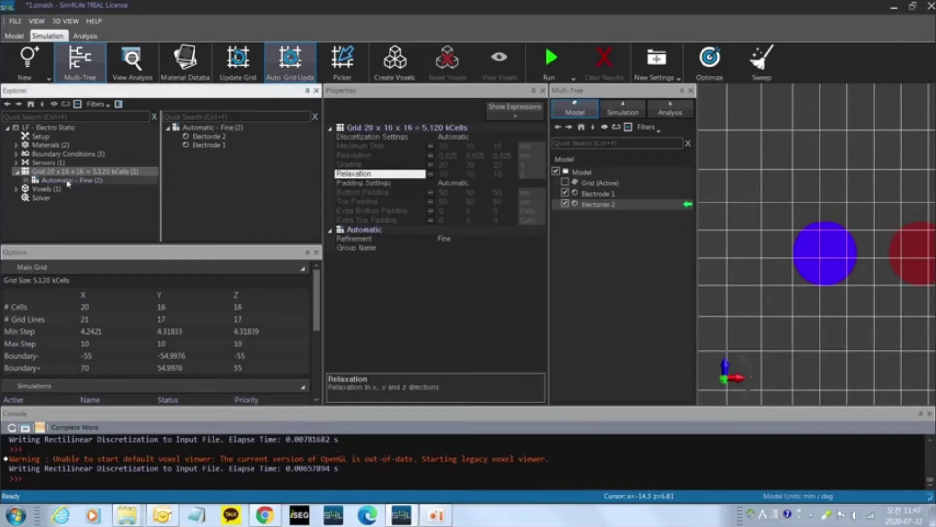
{"action": "left_click", "coordinate": [53, 173]}
{"action": "left_click", "coordinate": [53, 181]}
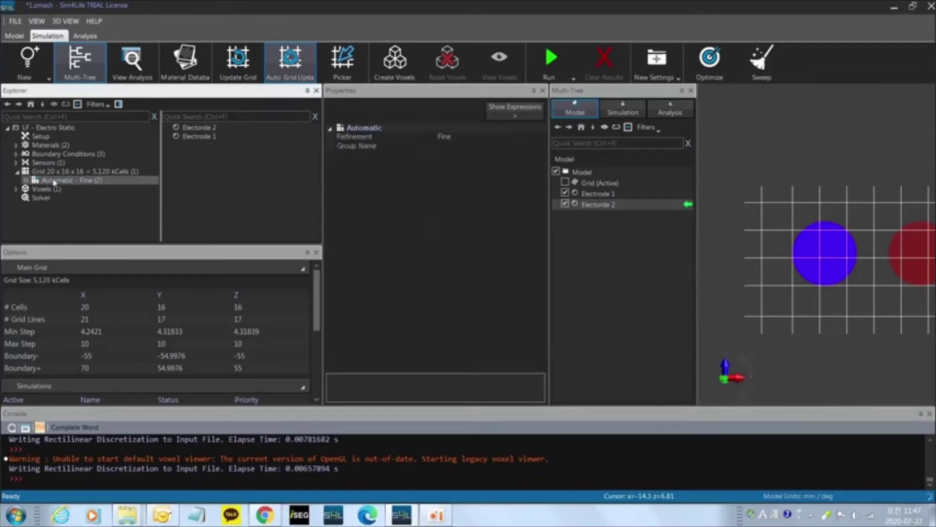
{"action": "left_click", "coordinate": [48, 191]}
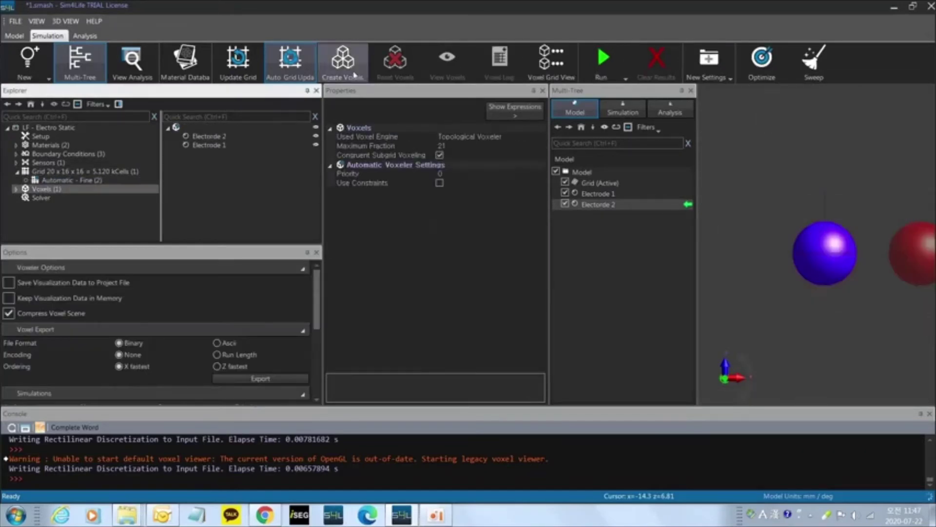
{"action": "left_click", "coordinate": [354, 75]}
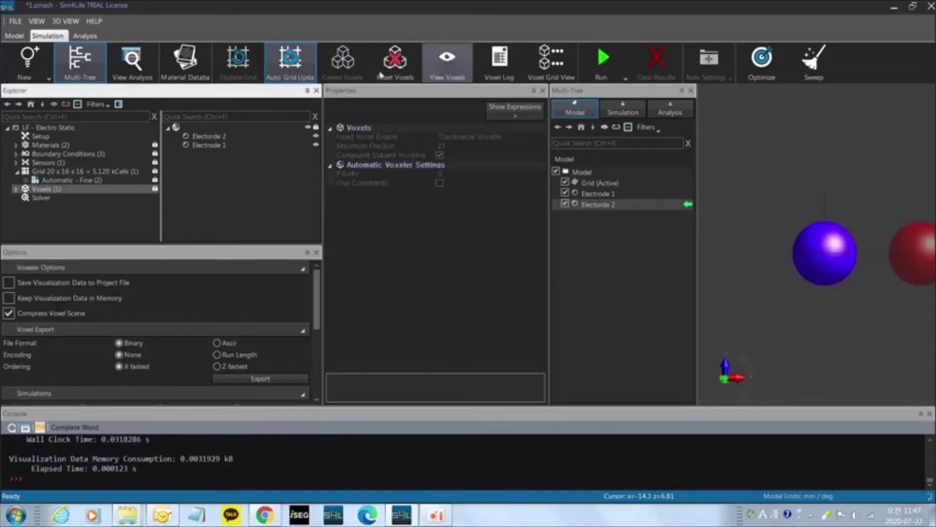
{"action": "left_click", "coordinate": [434, 61]}
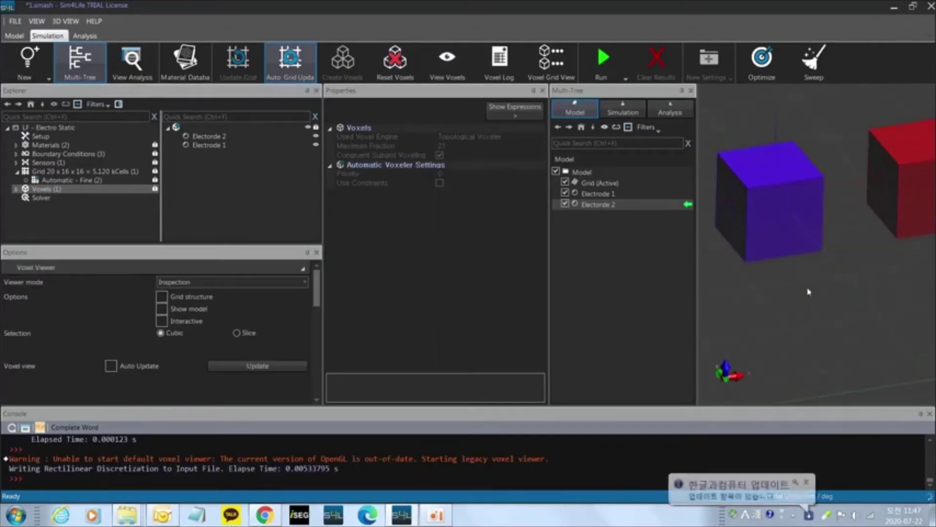
Step: Show the solver settings and the available run options for the electrostatic simulation
{"action": "left_click", "coordinate": [43, 198]}
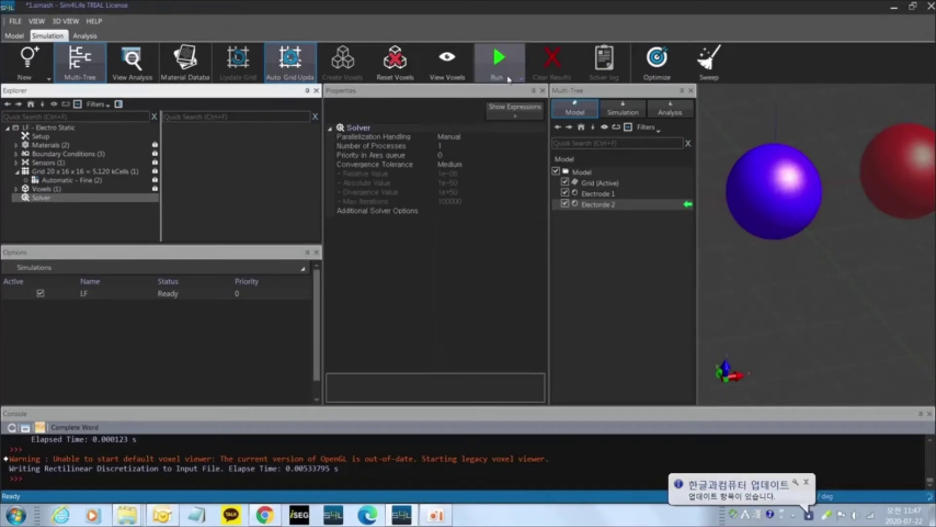
{"action": "left_click", "coordinate": [502, 65]}
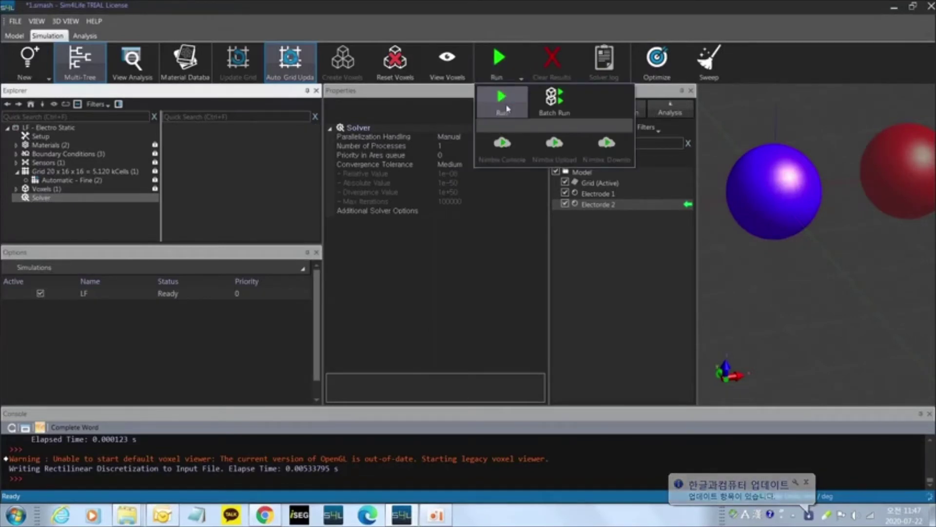
{"action": "left_click", "coordinate": [520, 52]}
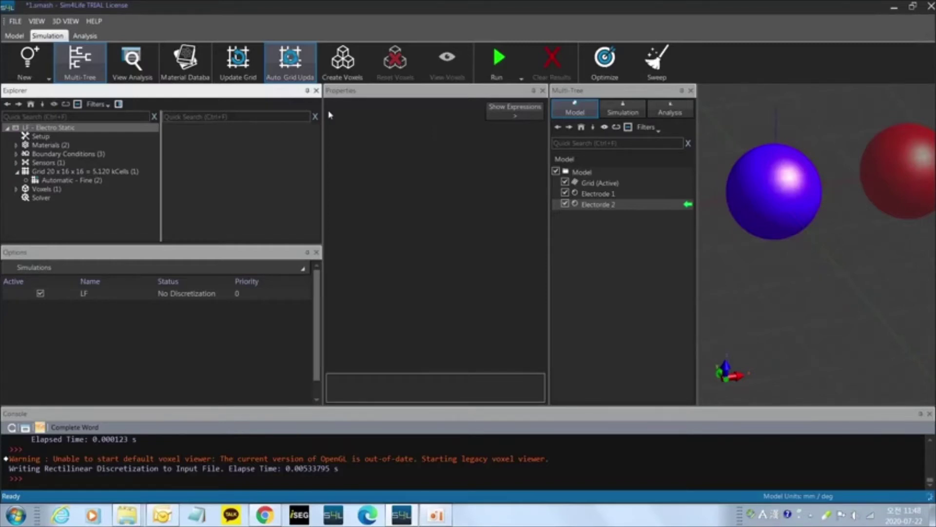
Step: Delete the LF electrostatic simulation together with all its associated files
{"action": "key", "text": "Delete"}
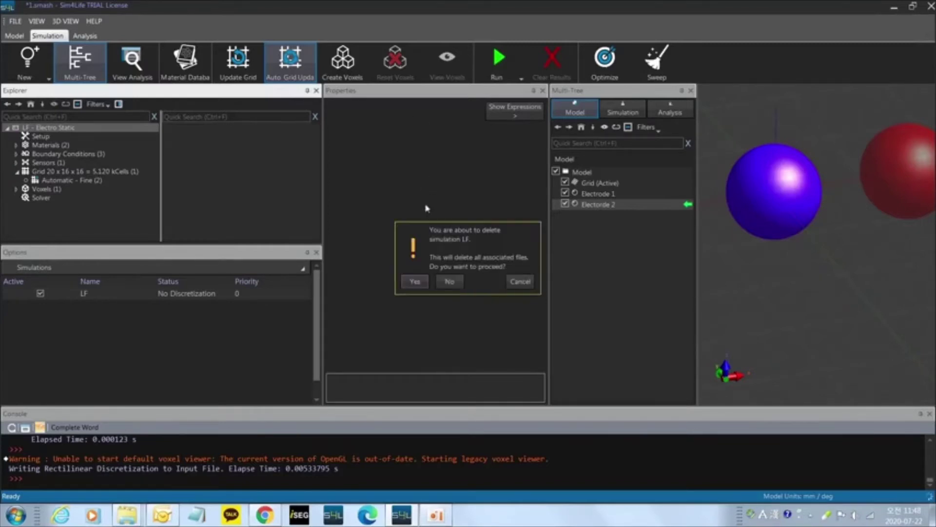
{"action": "left_click", "coordinate": [414, 281]}
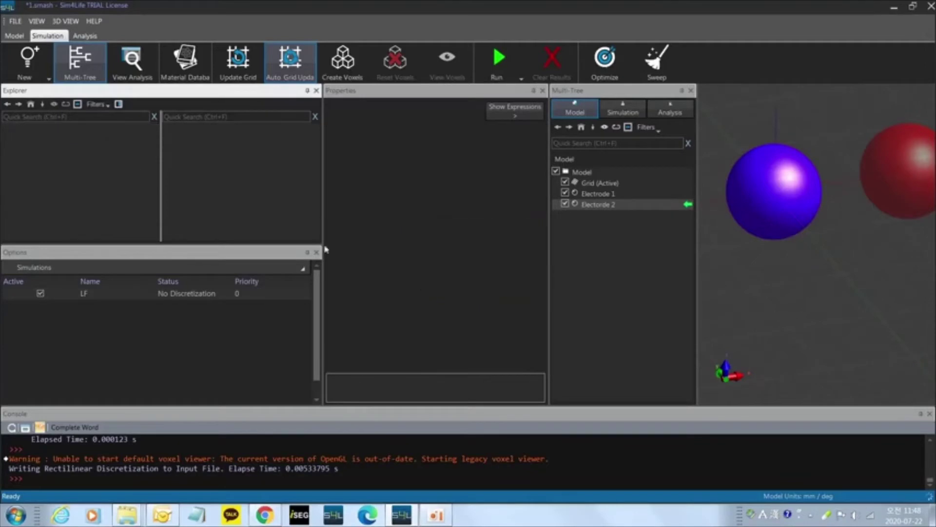
{"action": "left_click", "coordinate": [18, 65]}
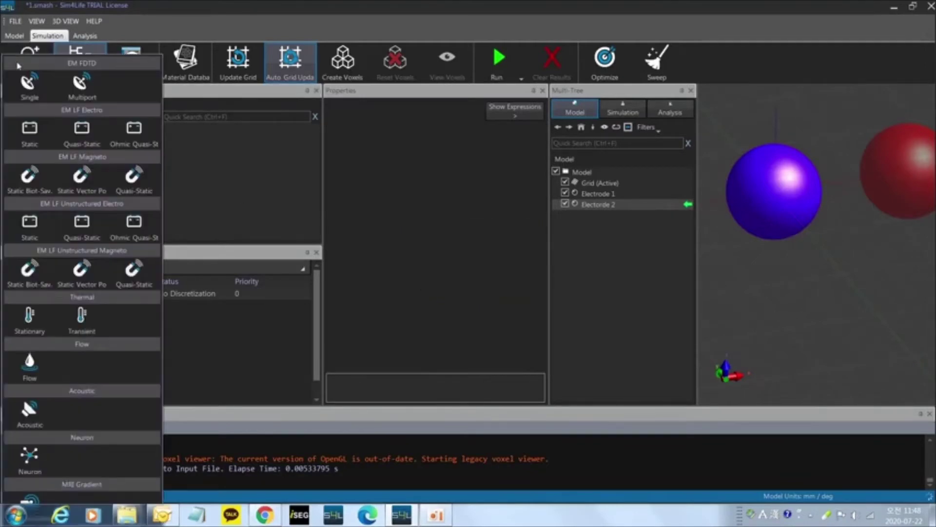
{"action": "key", "text": "Escape"}
{"action": "right_click", "coordinate": [43, 135]}
{"action": "key", "text": "Escape"}
Step: Create a new EM LF Electro simulation of the Static type
{"action": "right_click", "coordinate": [57, 142]}
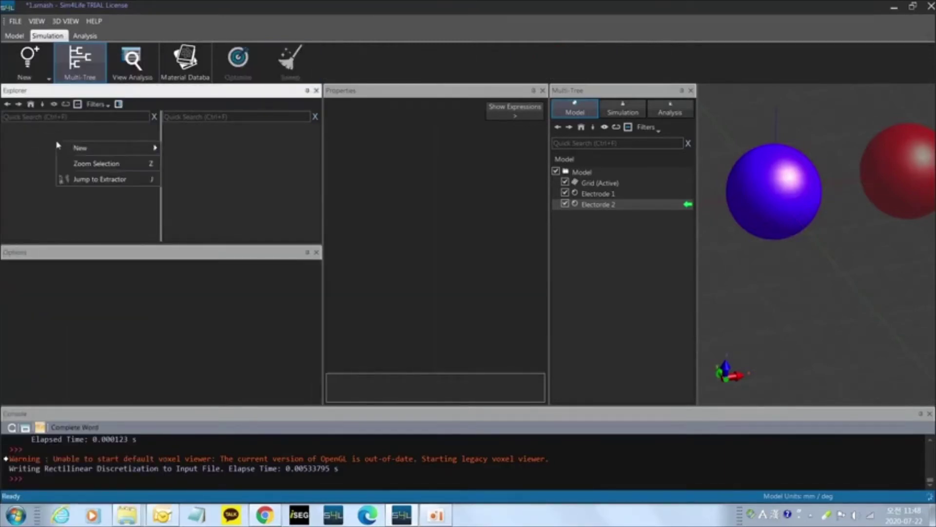
{"action": "mouse_move", "coordinate": [80, 148]}
{"action": "mouse_move", "coordinate": [217, 160]}
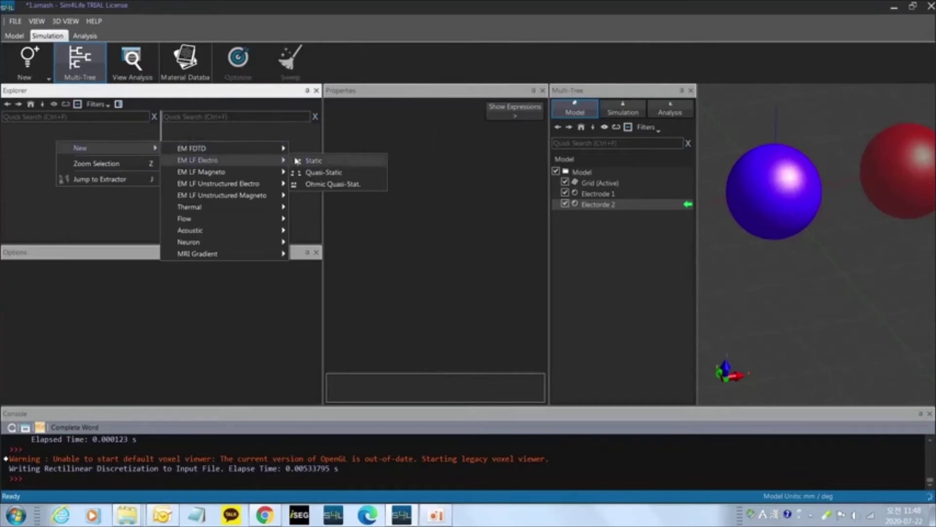
{"action": "left_click", "coordinate": [312, 160]}
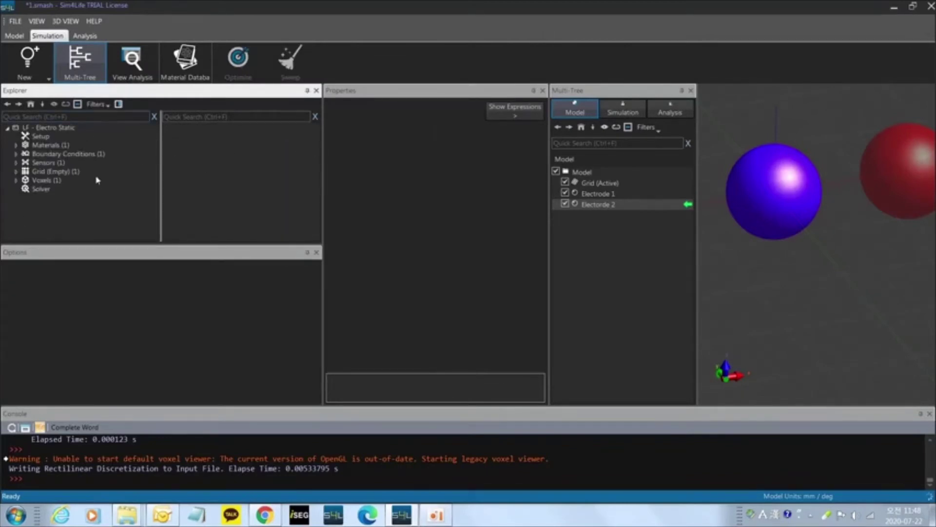
Step: Set the Test Frequency in the new simulation's setup to 1000 Hz
{"action": "left_click", "coordinate": [38, 129]}
{"action": "left_click", "coordinate": [49, 140]}
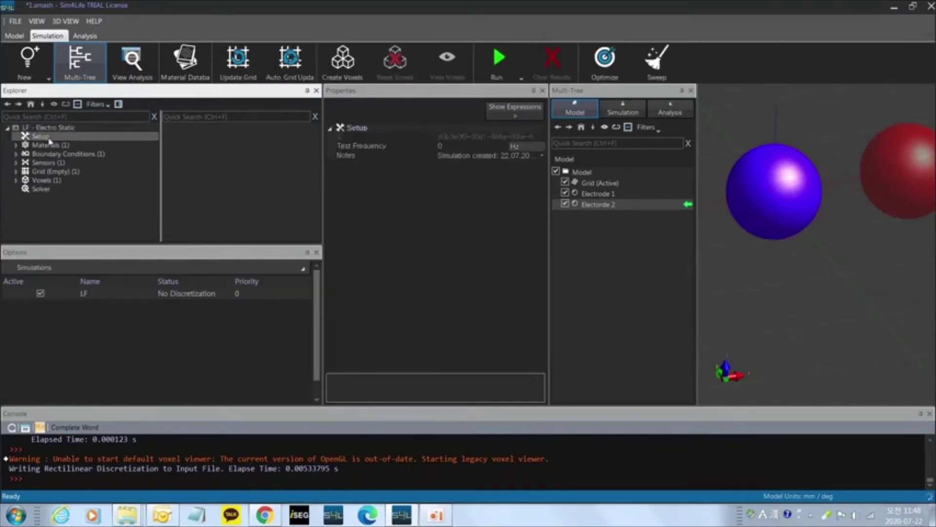
{"action": "left_click", "coordinate": [48, 129]}
{"action": "left_click", "coordinate": [48, 138]}
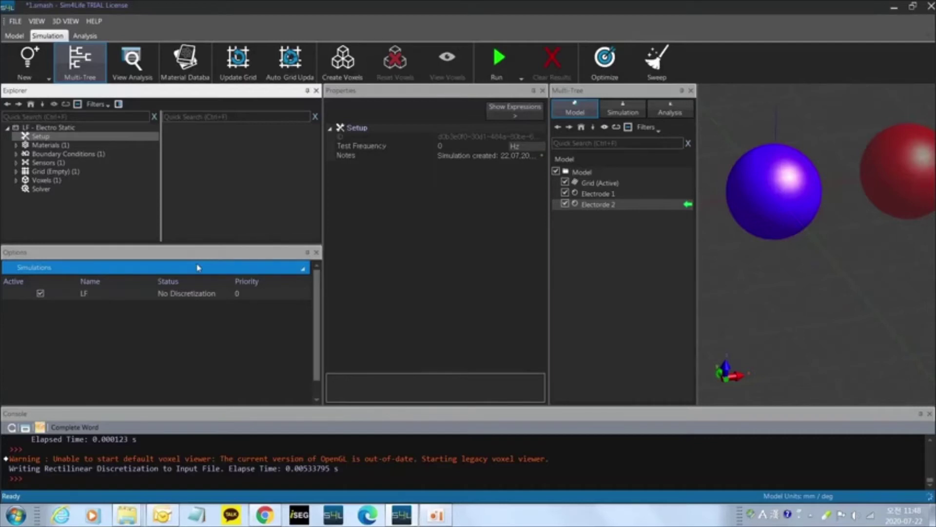
{"action": "left_click", "coordinate": [468, 146]}
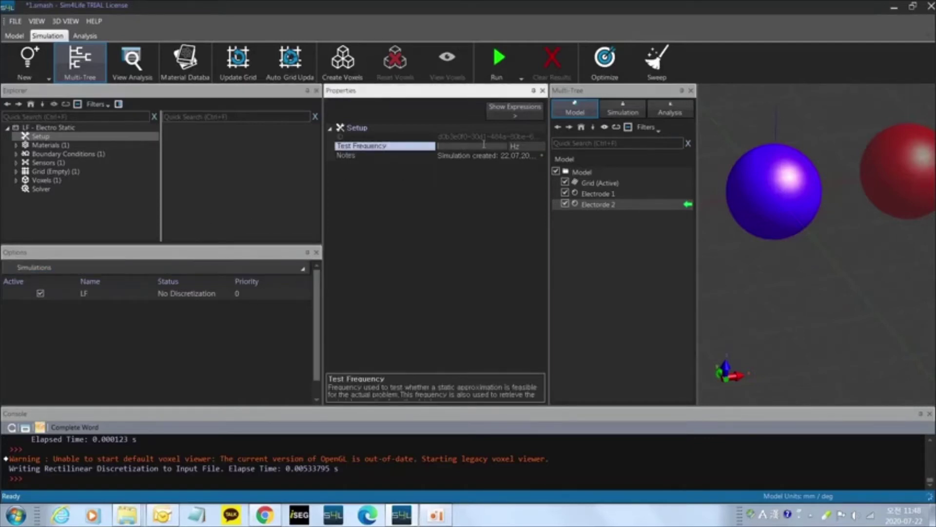
{"action": "type", "text": "1000"}
{"action": "key", "text": "Return"}
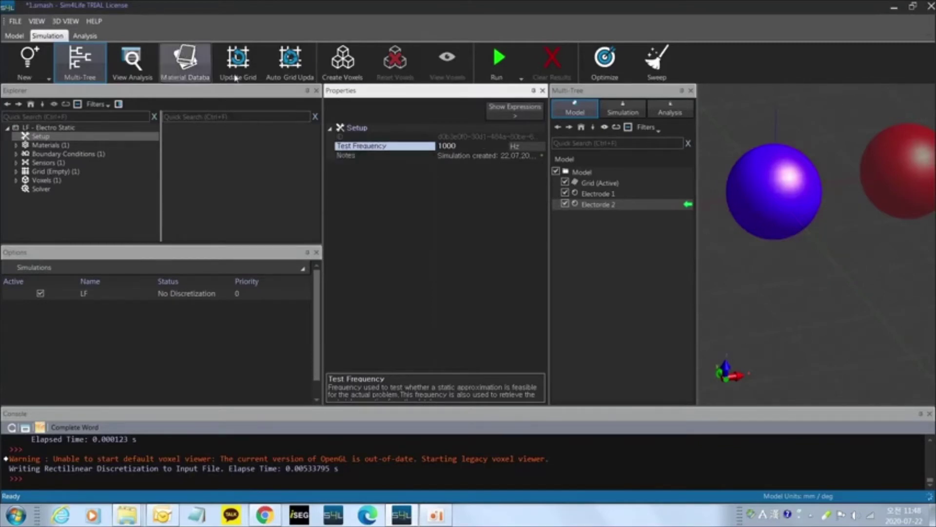
Step: Check the background material, and add Electrode 1 and Electorde 2 to the boundary conditions as separate Dirichlet settings
{"action": "left_click", "coordinate": [48, 146]}
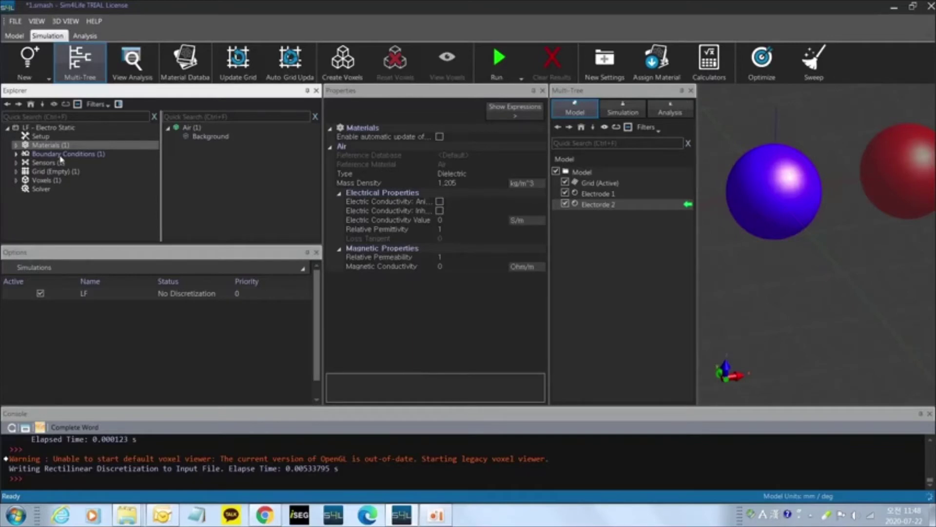
{"action": "scroll", "coordinate": [777, 242], "scroll_direction": "down", "scroll_amount": 3}
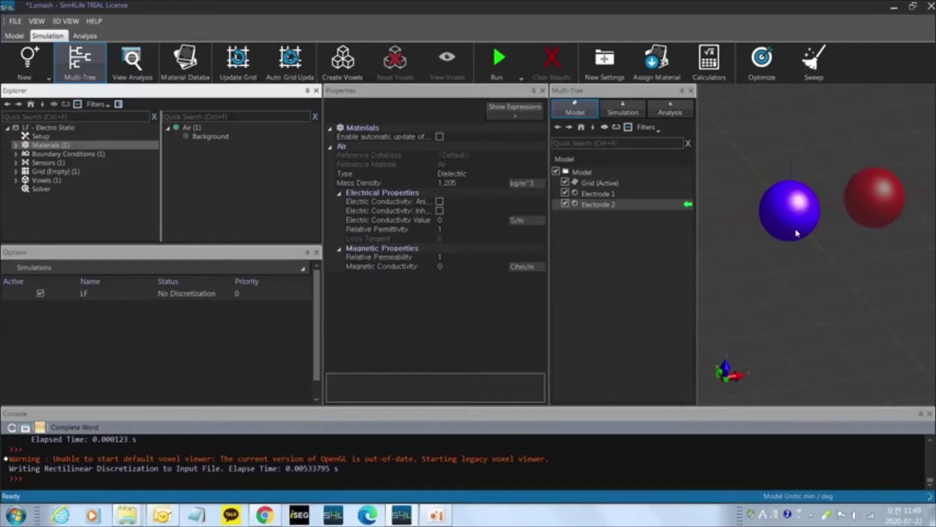
{"action": "left_click", "coordinate": [45, 155]}
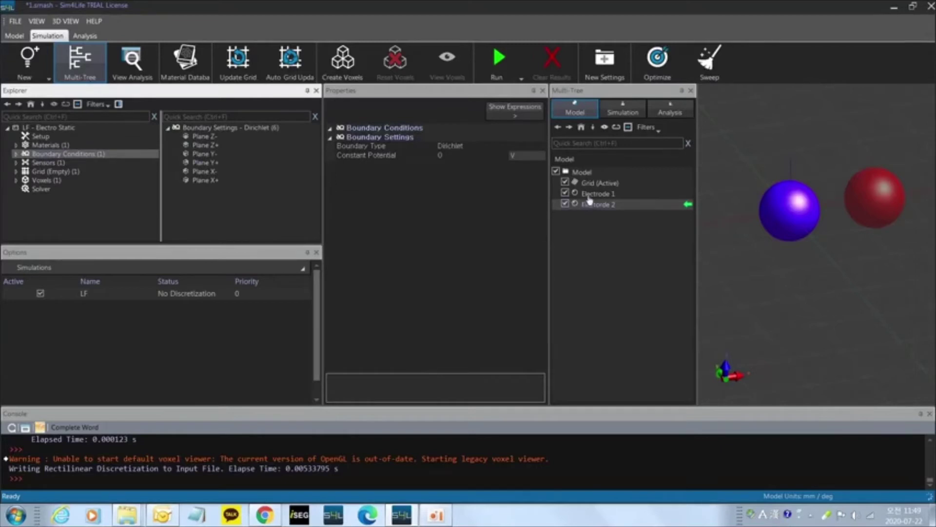
{"action": "left_click_drag", "start_coordinate": [592, 193], "coordinate": [67, 153]}
{"action": "left_click", "coordinate": [601, 204]}
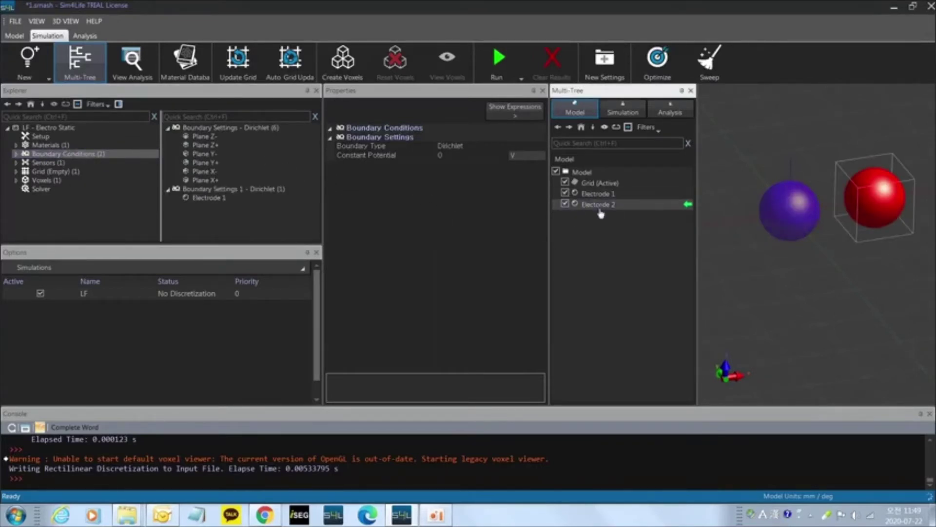
{"action": "left_click_drag", "start_coordinate": [428, 269], "coordinate": [64, 154]}
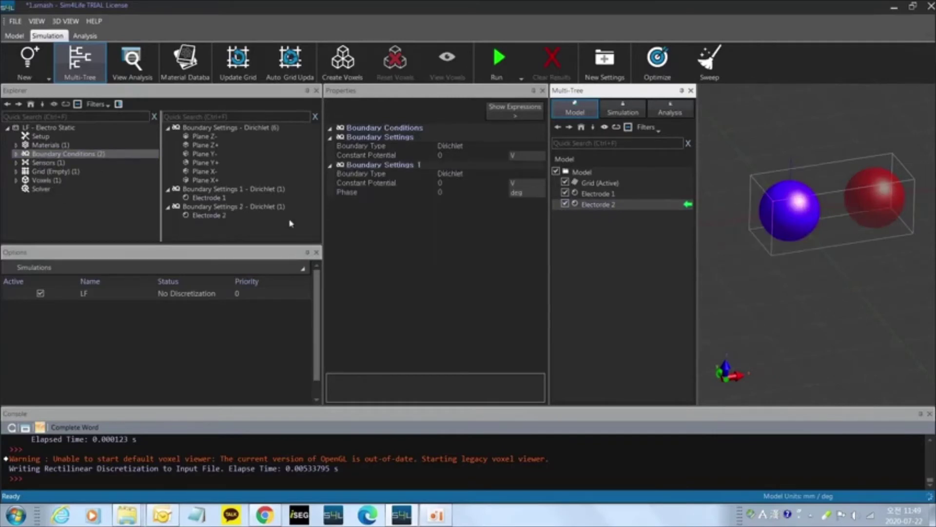
Step: Set the Constant Potential of Electrode 1's Dirichlet boundary to 30 V and compare it with Electorde 2's boundary settings
{"action": "left_click", "coordinate": [266, 186]}
{"action": "left_click", "coordinate": [267, 189]}
{"action": "left_click", "coordinate": [458, 146]}
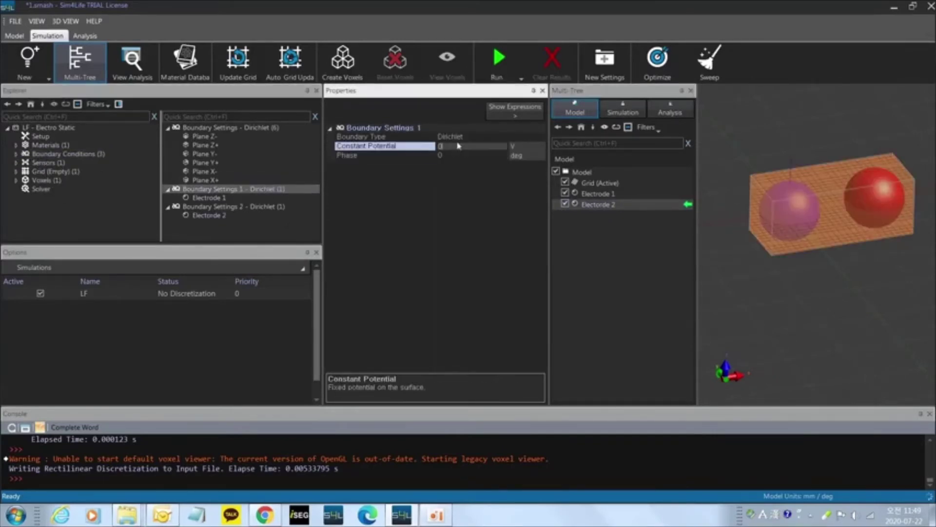
{"action": "type", "text": "30"}
{"action": "key", "text": "Return"}
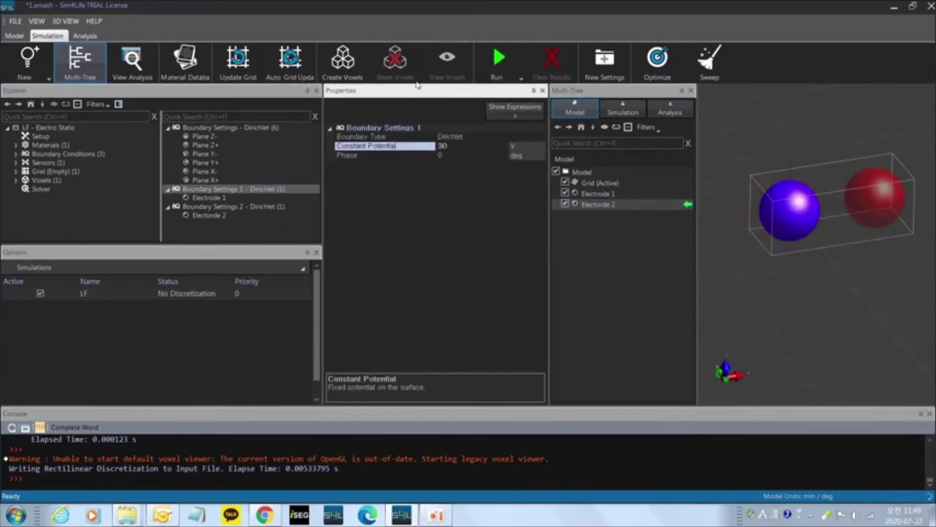
{"action": "left_click", "coordinate": [215, 207], "text": "ctrl"}
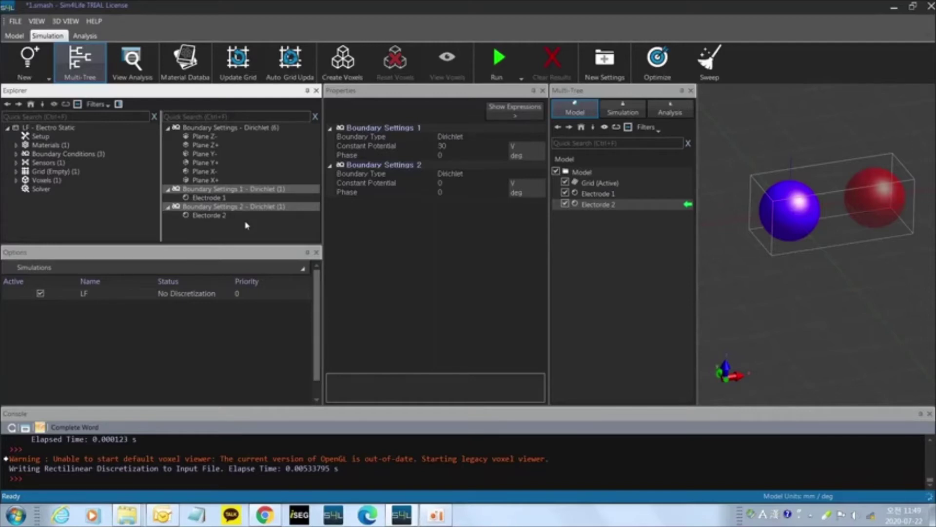
Step: Review the field sensor settings and turn on automatic grid updating to generate the simulation grid
{"action": "left_click", "coordinate": [61, 164]}
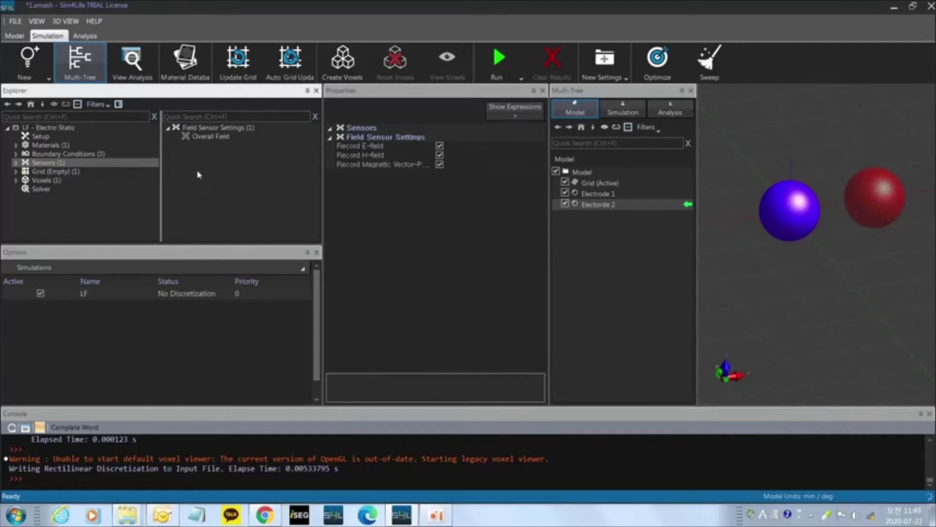
{"action": "left_click", "coordinate": [59, 172]}
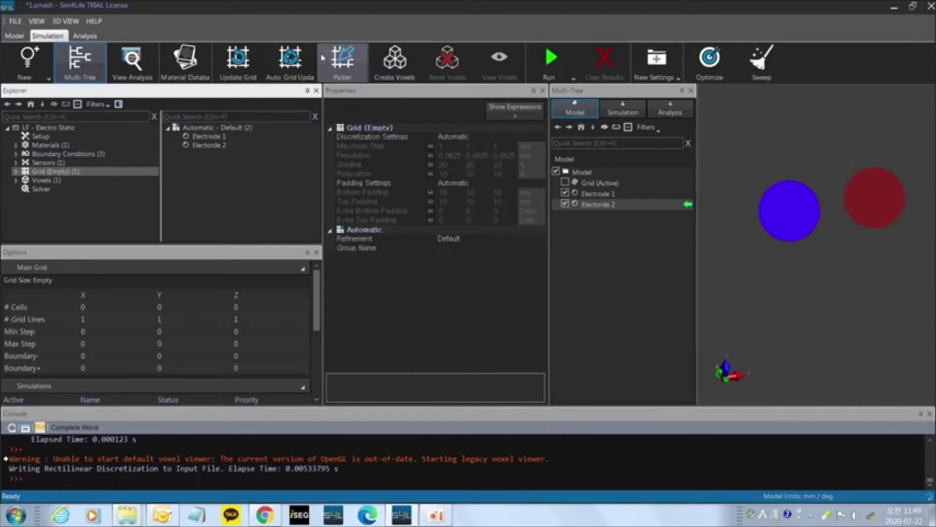
{"action": "left_click", "coordinate": [291, 61]}
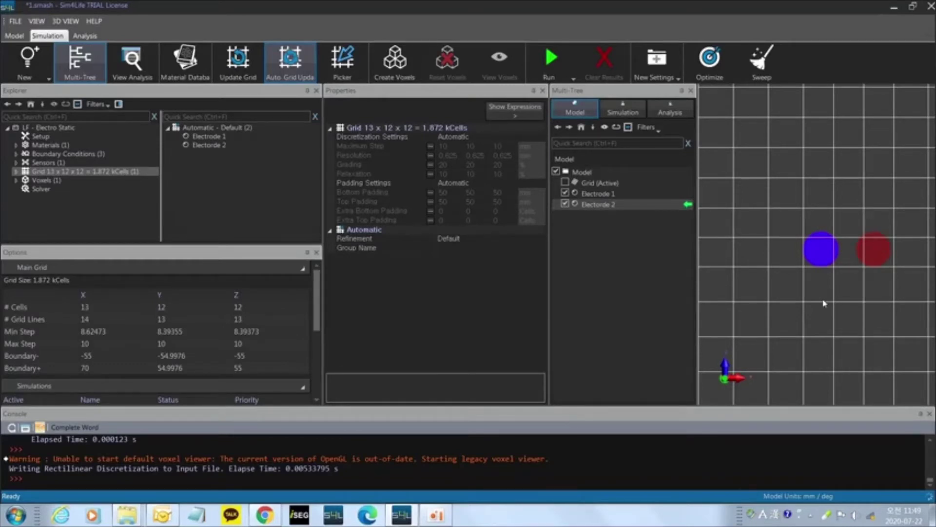
Step: Move both electrodes out of the Automatic grid settings into a new Manual grid setting
{"action": "left_click", "coordinate": [219, 129]}
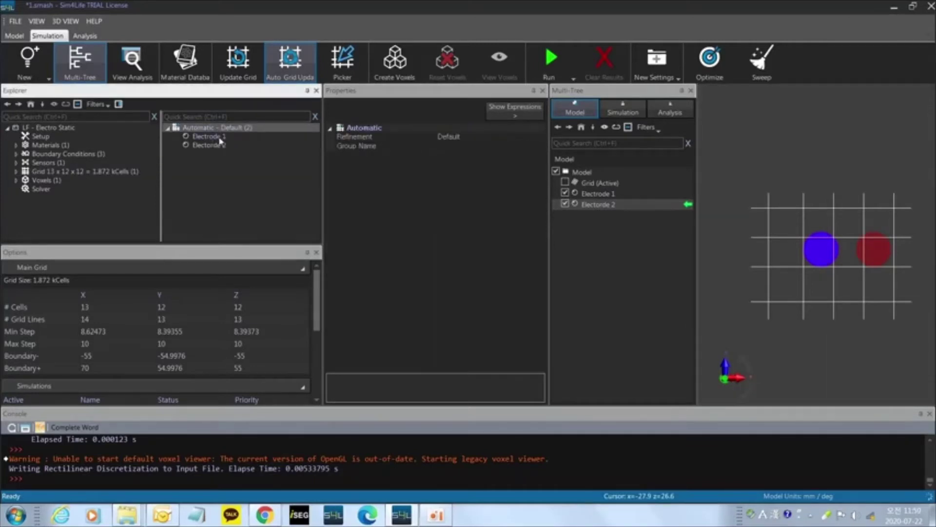
{"action": "left_click", "coordinate": [220, 138]}
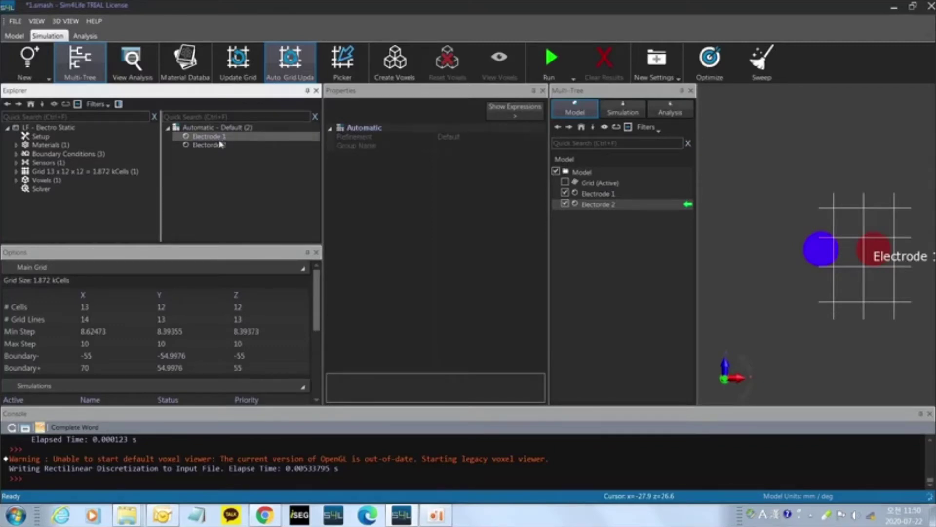
{"action": "left_click", "coordinate": [221, 148], "text": "shift"}
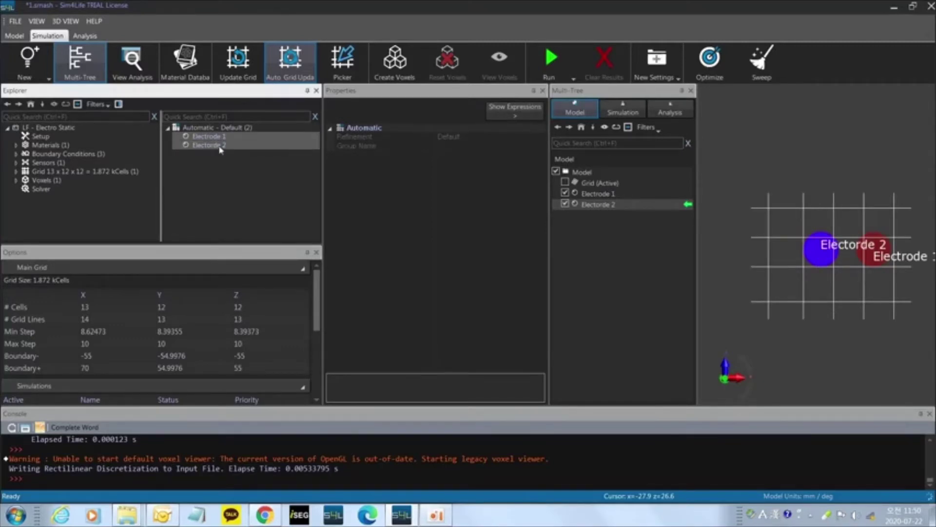
{"action": "right_click", "coordinate": [220, 140]}
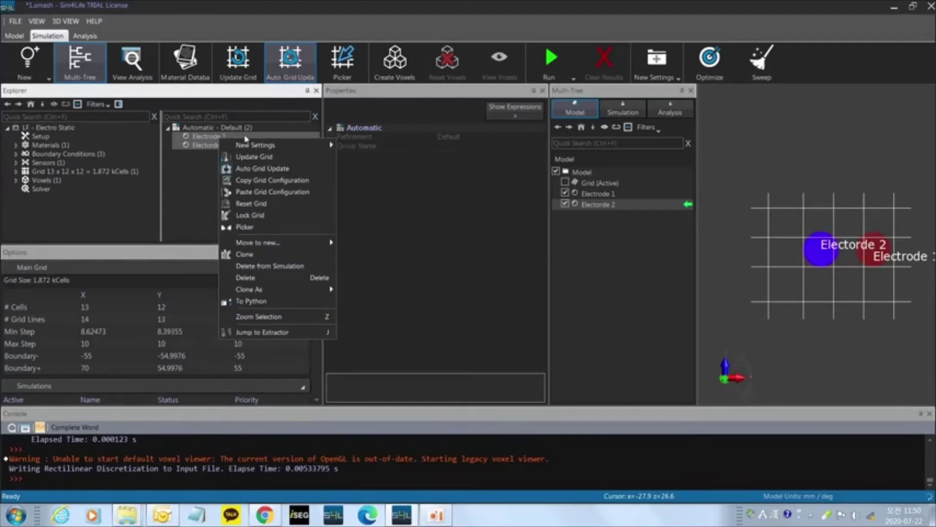
{"action": "mouse_move", "coordinate": [249, 145]}
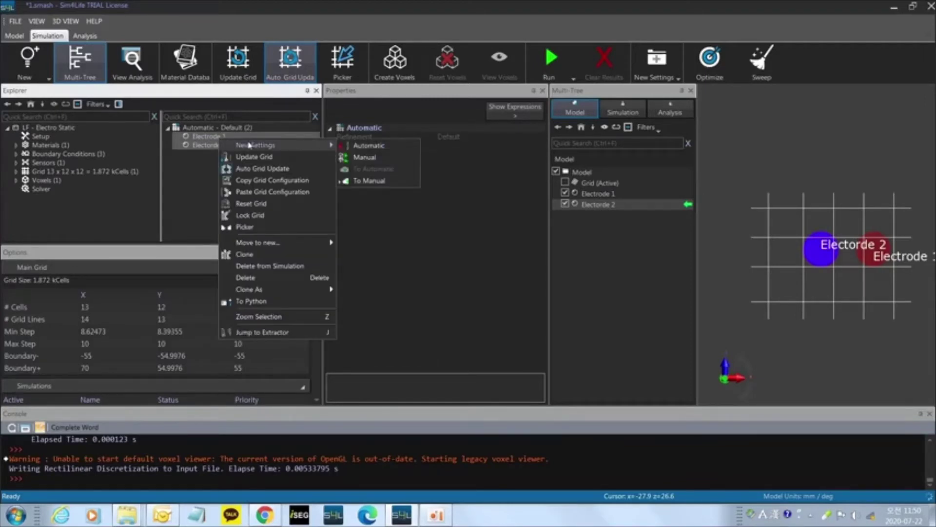
{"action": "left_click", "coordinate": [396, 186]}
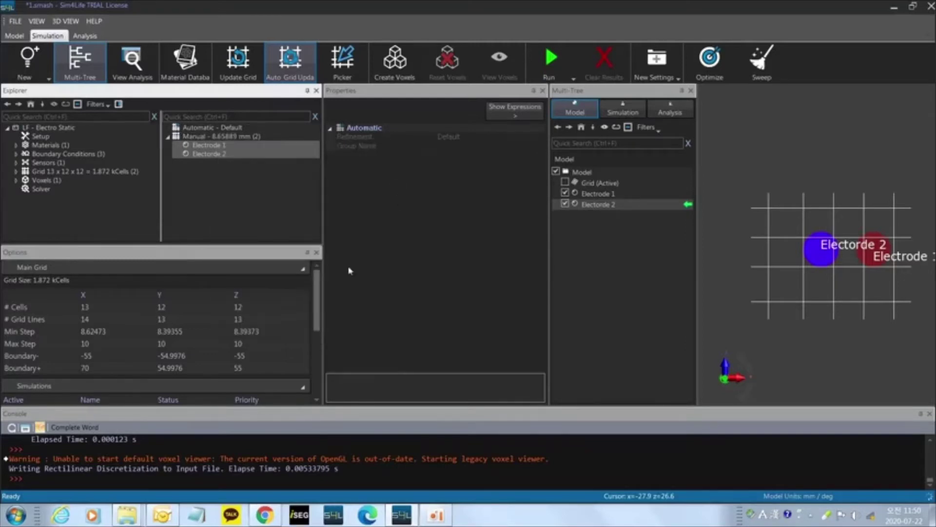
Step: Examine the Manual grid setting's parameters and the refinement levels offered by the Automatic grid setting
{"action": "left_click", "coordinate": [220, 137]}
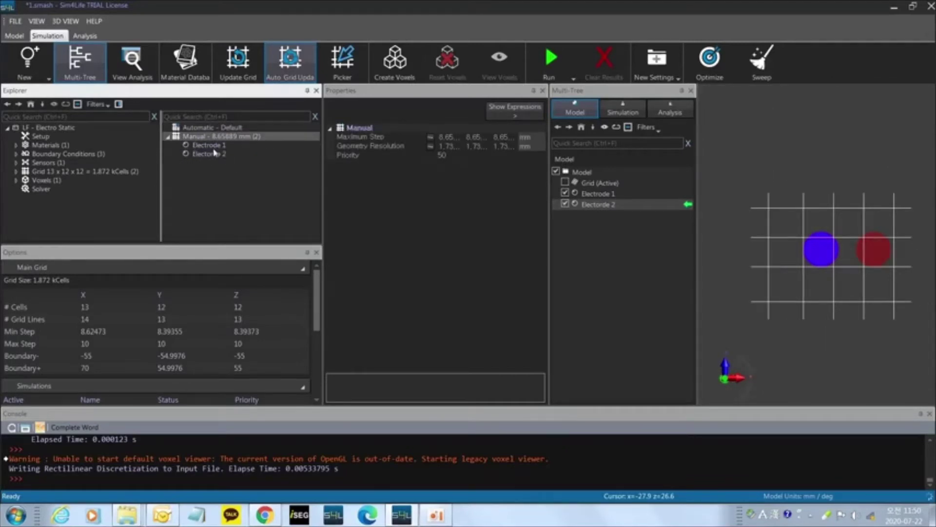
{"action": "left_click", "coordinate": [215, 153]}
{"action": "left_click", "coordinate": [220, 136]}
{"action": "left_click", "coordinate": [229, 128]}
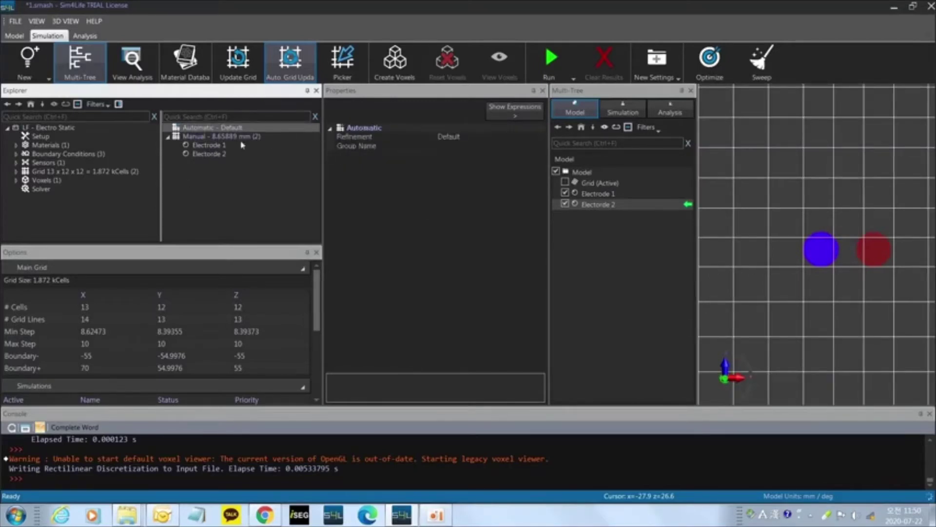
{"action": "left_click", "coordinate": [542, 138]}
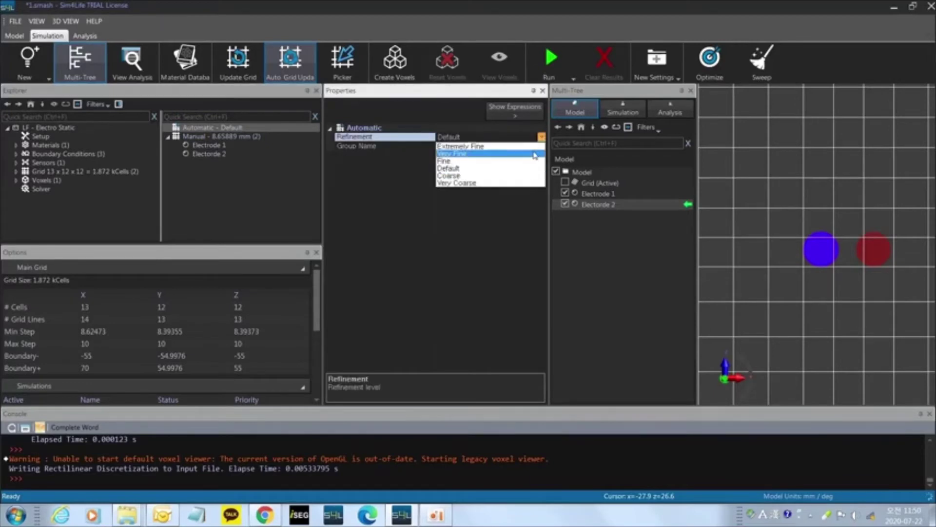
{"action": "left_click", "coordinate": [373, 181]}
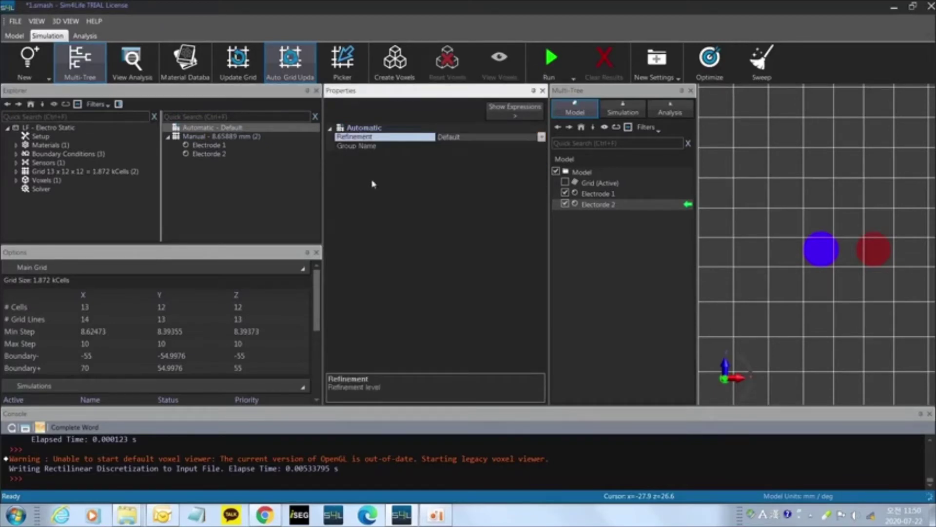
Step: Link the X, Y and Z values of Maximum Step and Geometry Resolution in the Manual grid setting
{"action": "left_click", "coordinate": [199, 137]}
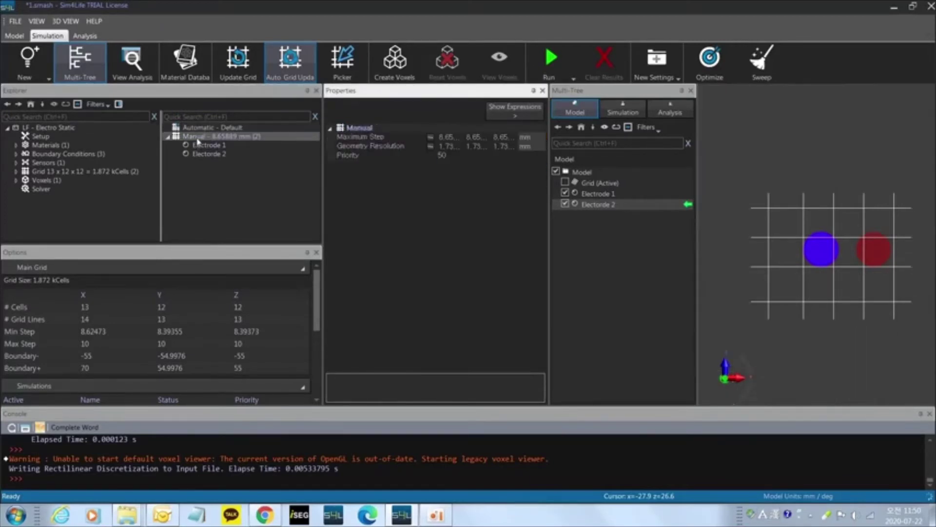
{"action": "left_click", "coordinate": [453, 139]}
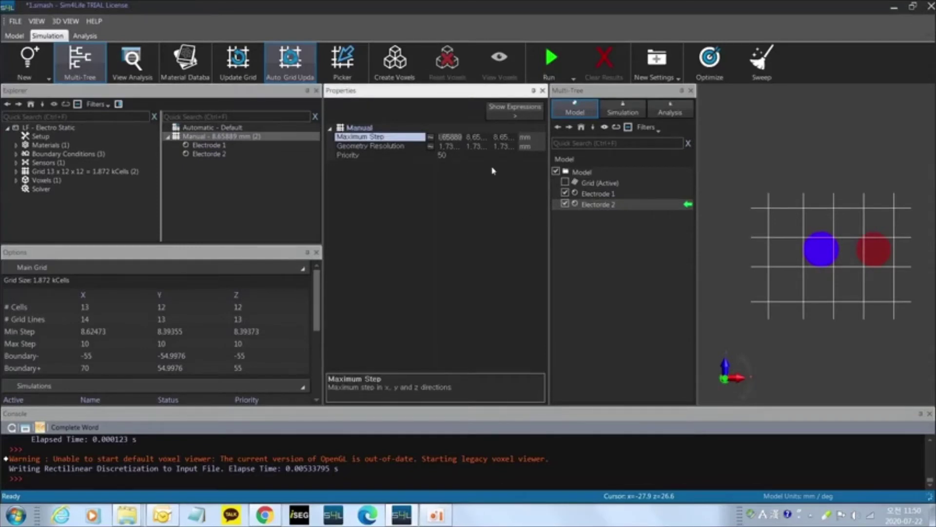
{"action": "left_click", "coordinate": [431, 138]}
{"action": "left_click", "coordinate": [431, 146]}
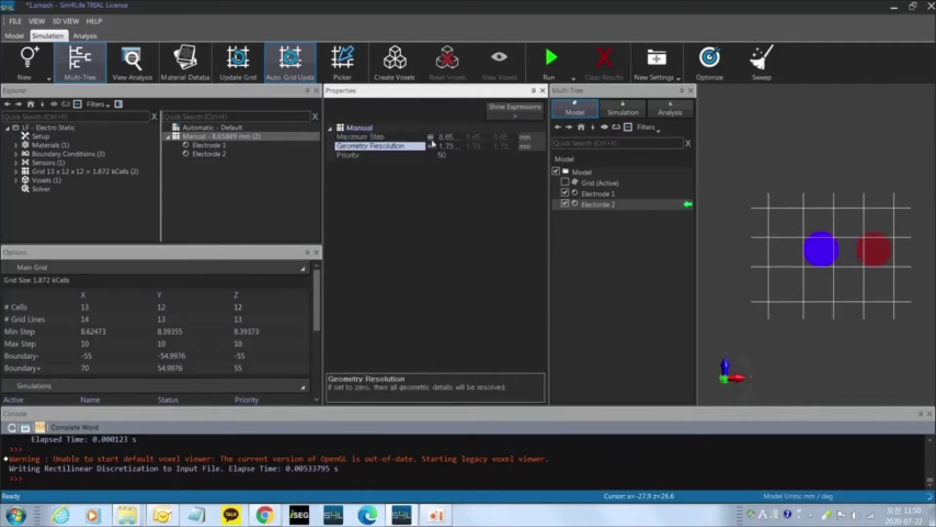
Step: Set the Manual grid setting's Maximum Step to 5 mm, with the X, Y and Z values linked
{"action": "left_click", "coordinate": [432, 139]}
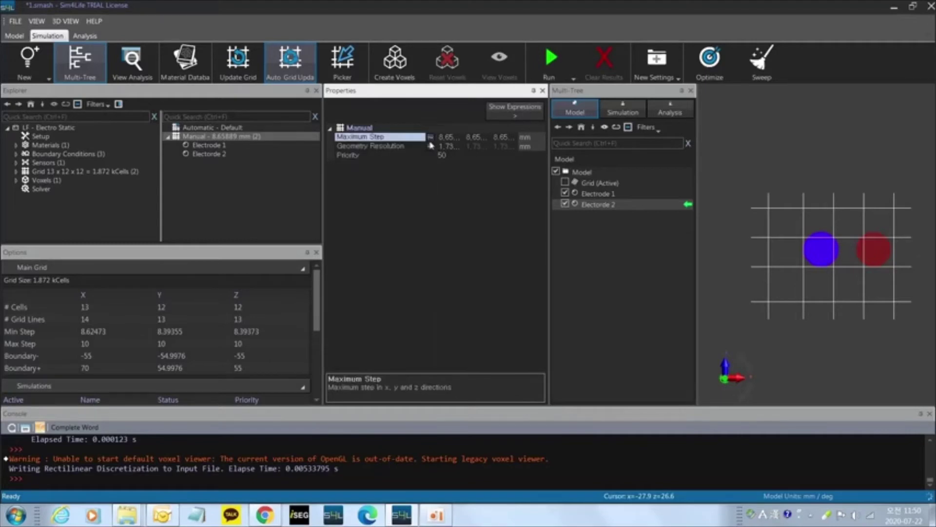
{"action": "left_click", "coordinate": [450, 138]}
{"action": "left_click", "coordinate": [480, 138]}
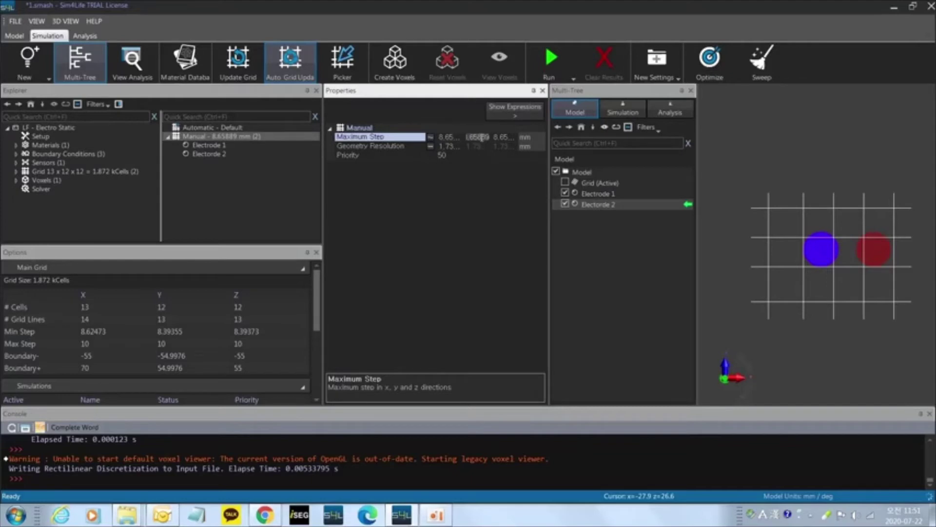
{"action": "left_click", "coordinate": [431, 138]}
{"action": "left_click", "coordinate": [454, 139]}
{"action": "type", "text": "5"}
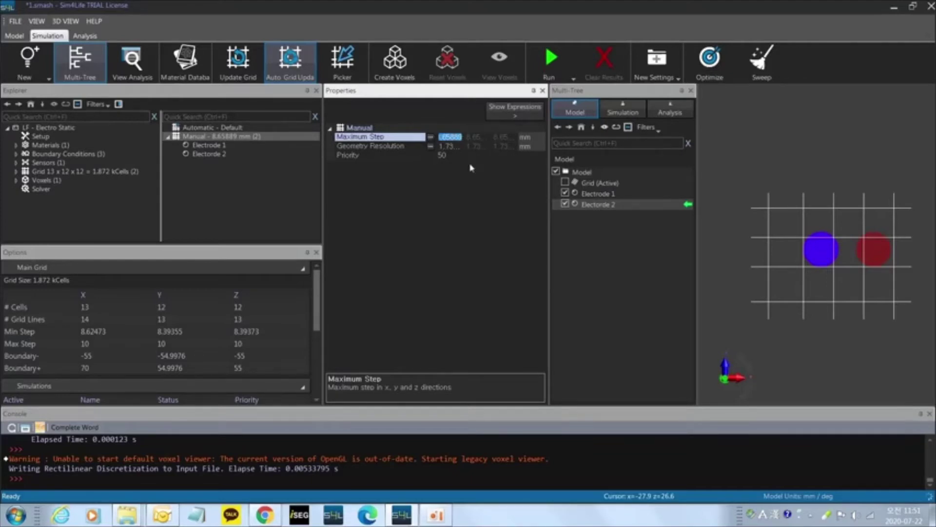
{"action": "key", "text": "Return"}
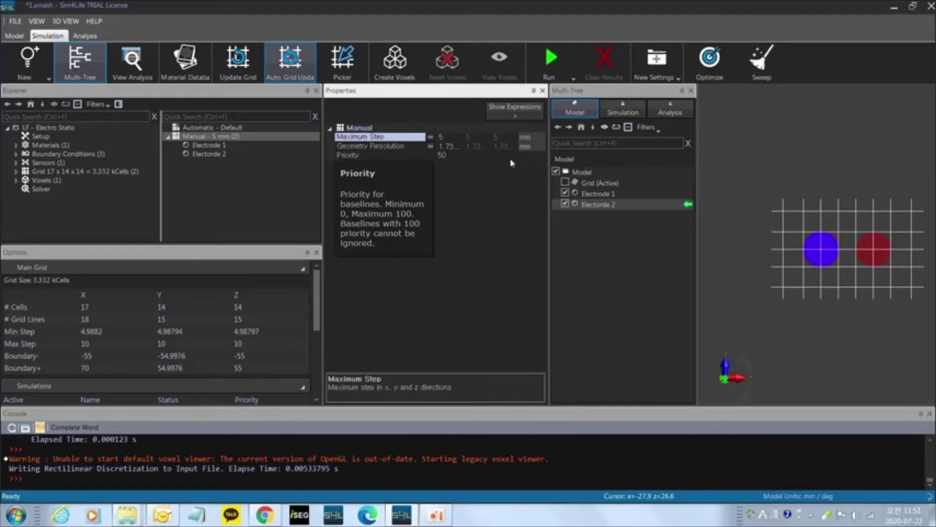
Step: Set both the Maximum Step and the Geometry Resolution of the Manual grid setting to 1 mm
{"action": "left_click", "coordinate": [461, 139]}
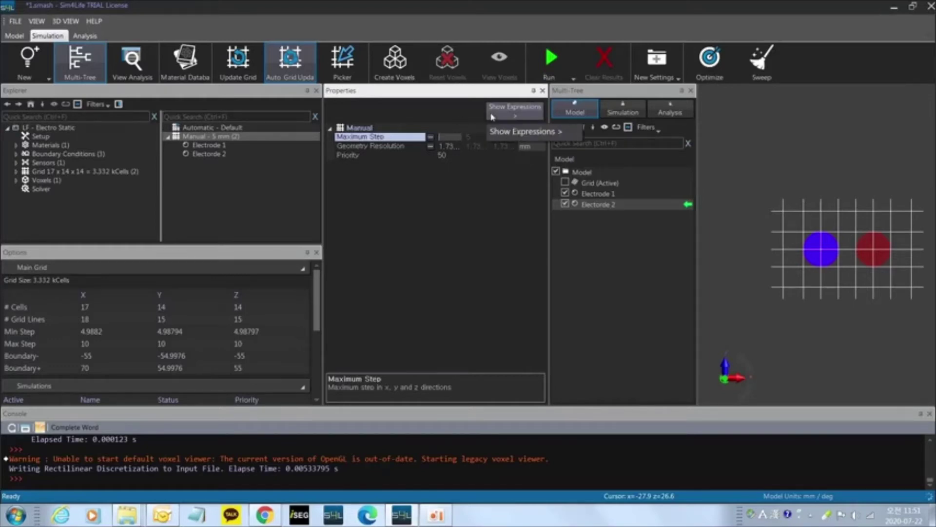
{"action": "type", "text": "1"}
{"action": "key", "text": "Return"}
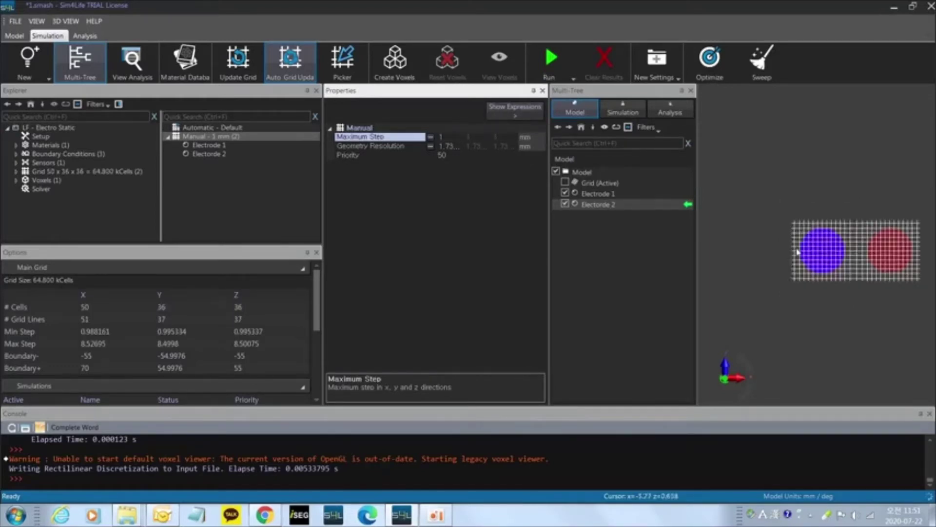
{"action": "left_click", "coordinate": [456, 146]}
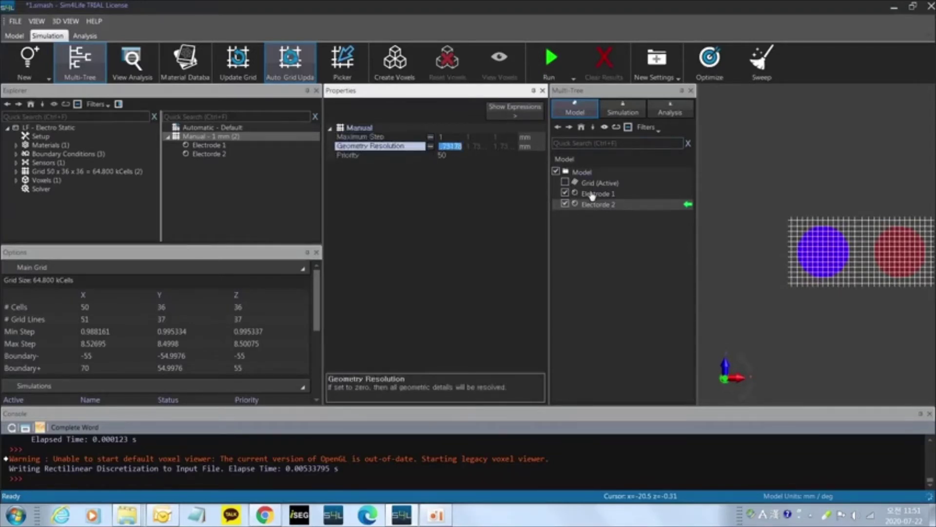
{"action": "type", "text": "1"}
{"action": "left_click", "coordinate": [465, 237]}
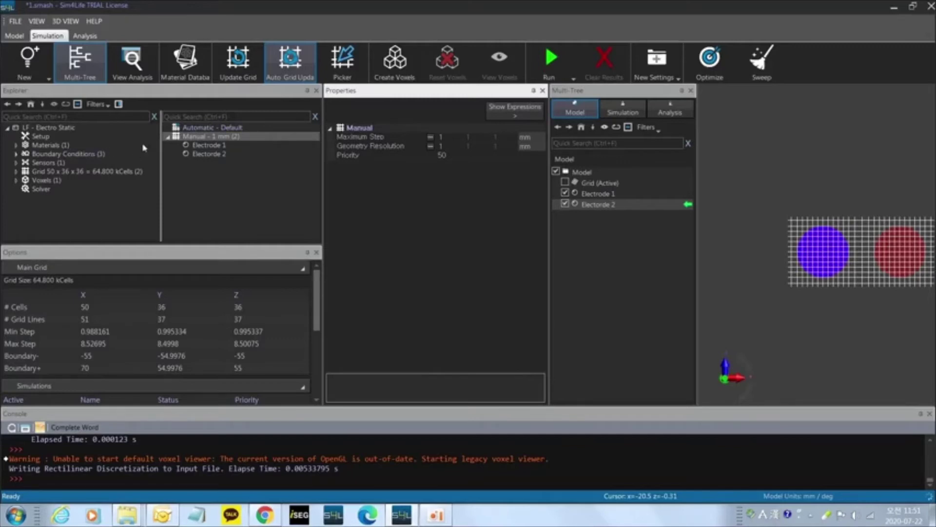
Step: Compare the main grid's parameters and extent with those of its Automatic and Manual settings
{"action": "left_click", "coordinate": [30, 173]}
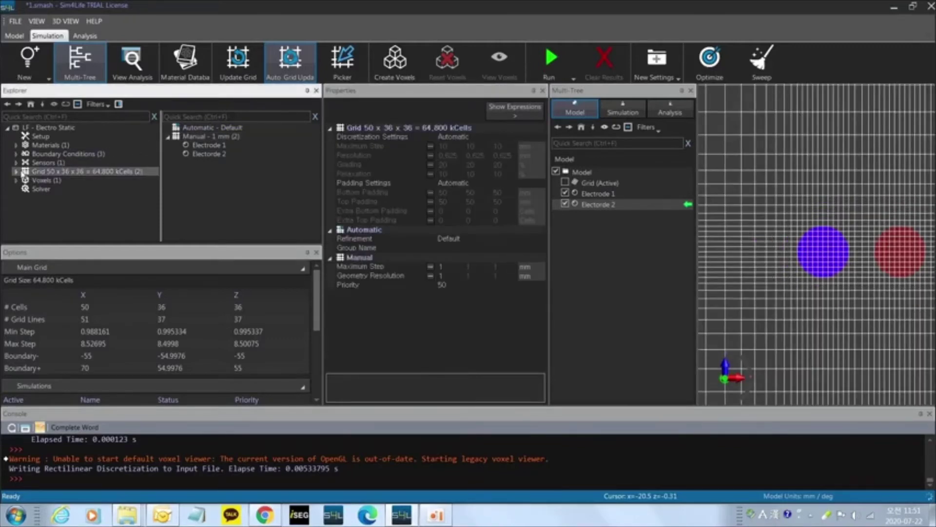
{"action": "left_click", "coordinate": [17, 172]}
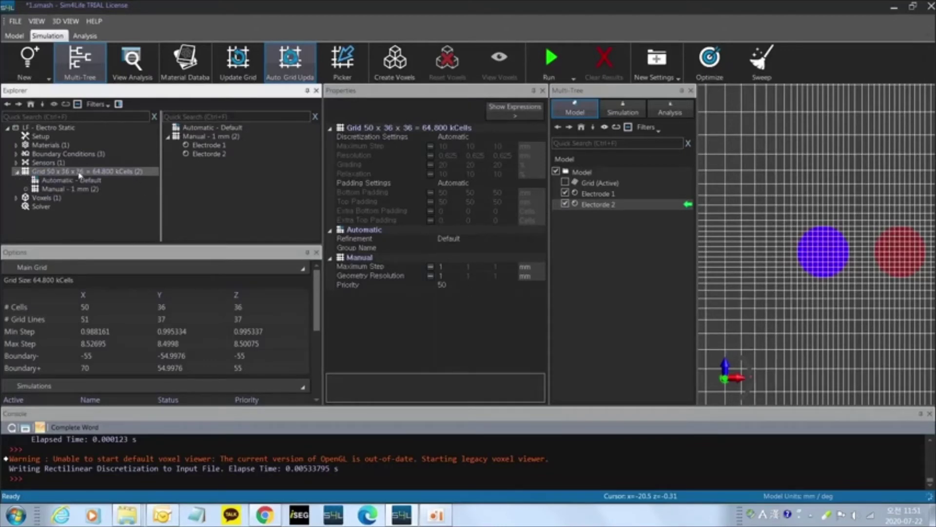
{"action": "left_click", "coordinate": [208, 140]}
{"action": "left_click", "coordinate": [207, 128]}
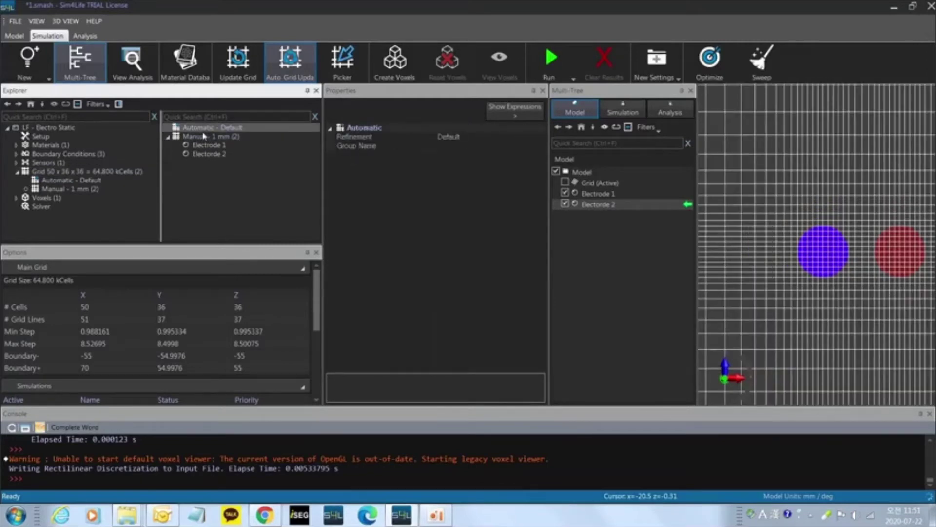
{"action": "left_click", "coordinate": [207, 138]}
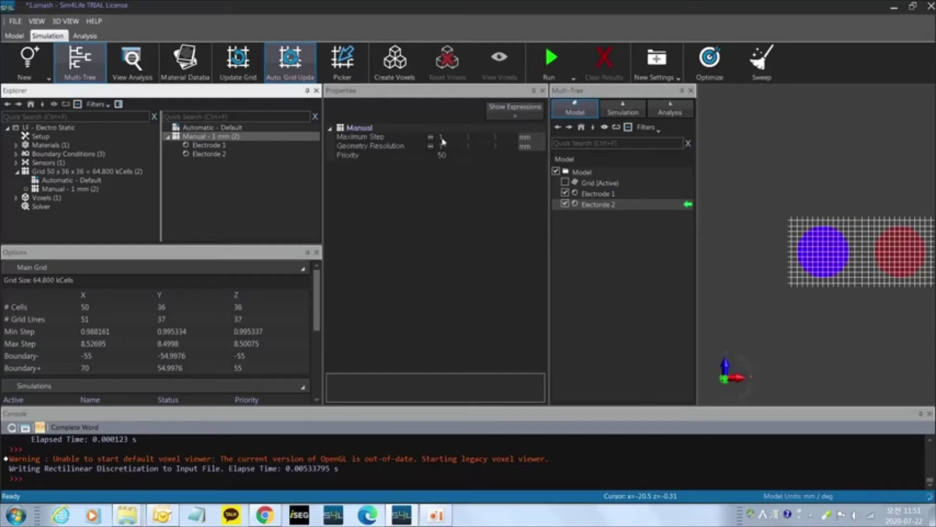
{"action": "left_click", "coordinate": [118, 173]}
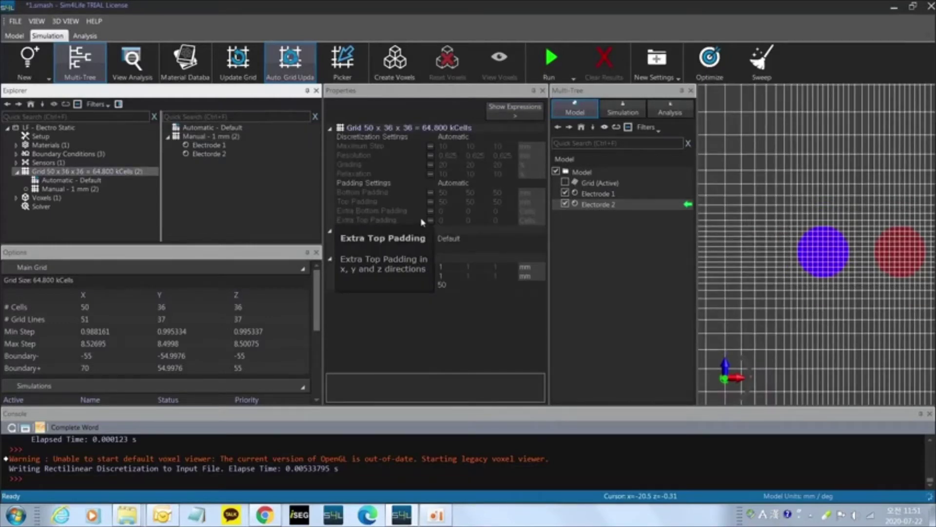
{"action": "left_click", "coordinate": [213, 137]}
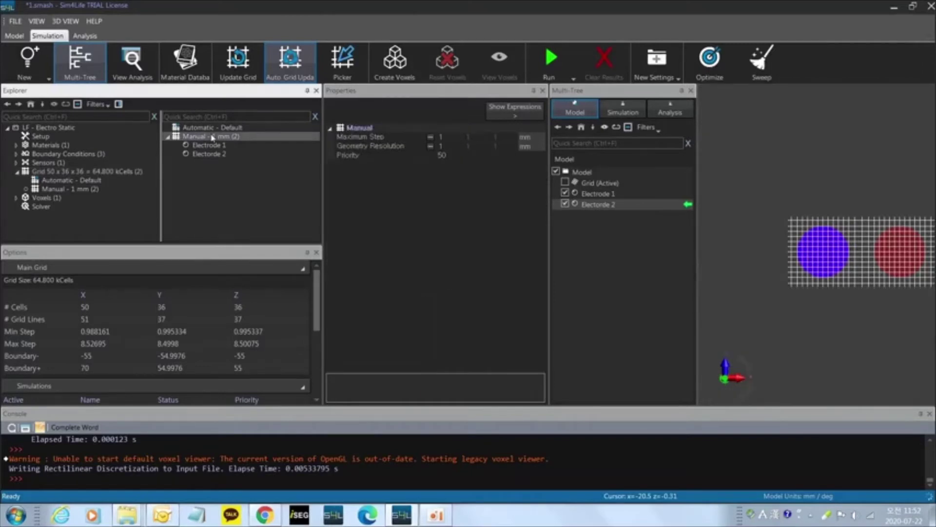
{"action": "scroll", "coordinate": [750, 259], "scroll_direction": "down", "scroll_amount": 2}
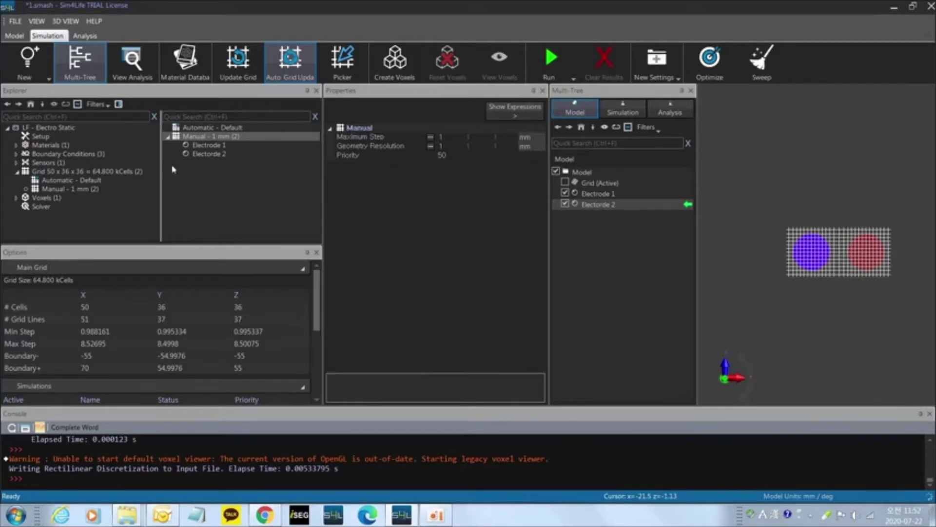
Step: Switch the main grid's Discretization Settings to Manual and set its Maximum Step to 5 mm
{"action": "left_click", "coordinate": [70, 173]}
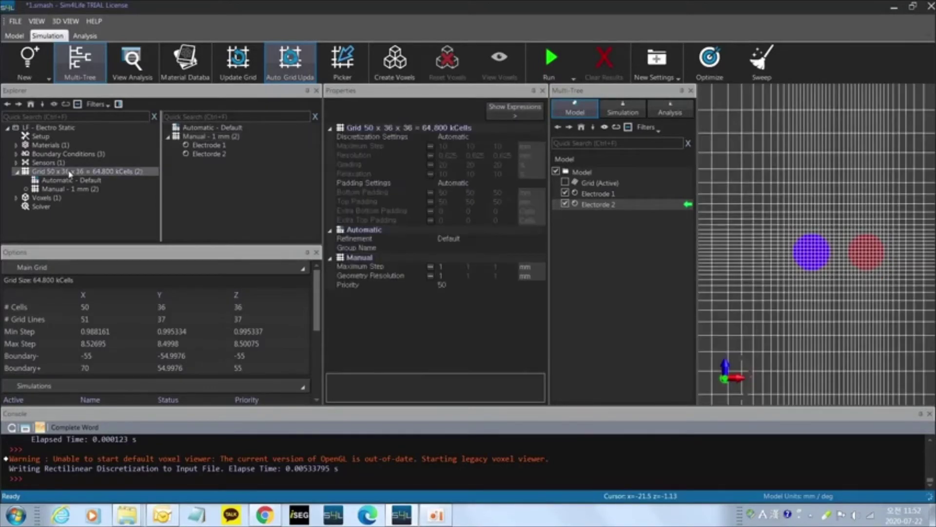
{"action": "scroll", "coordinate": [804, 282], "scroll_direction": "down", "scroll_amount": 2}
{"action": "scroll", "coordinate": [805, 282], "scroll_direction": "down", "scroll_amount": 2}
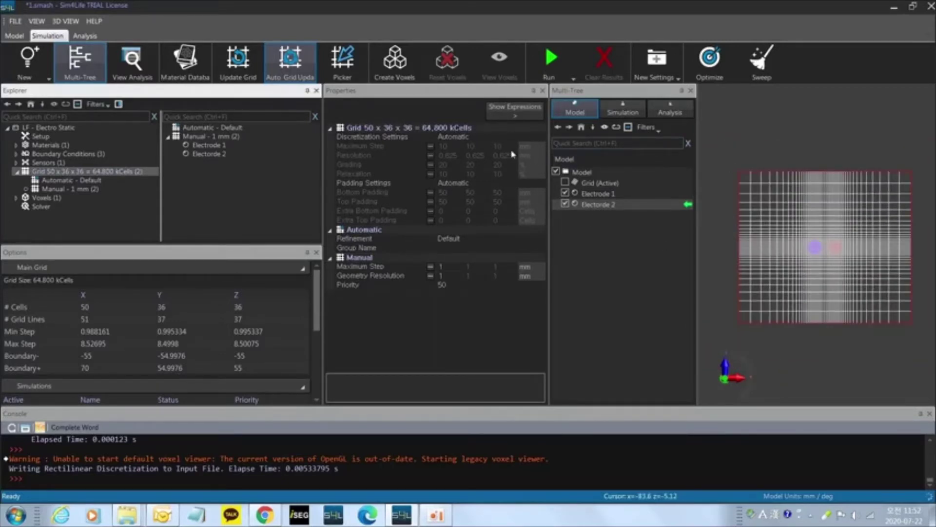
{"action": "mouse_move", "coordinate": [353, 145]}
{"action": "left_click", "coordinate": [542, 137]}
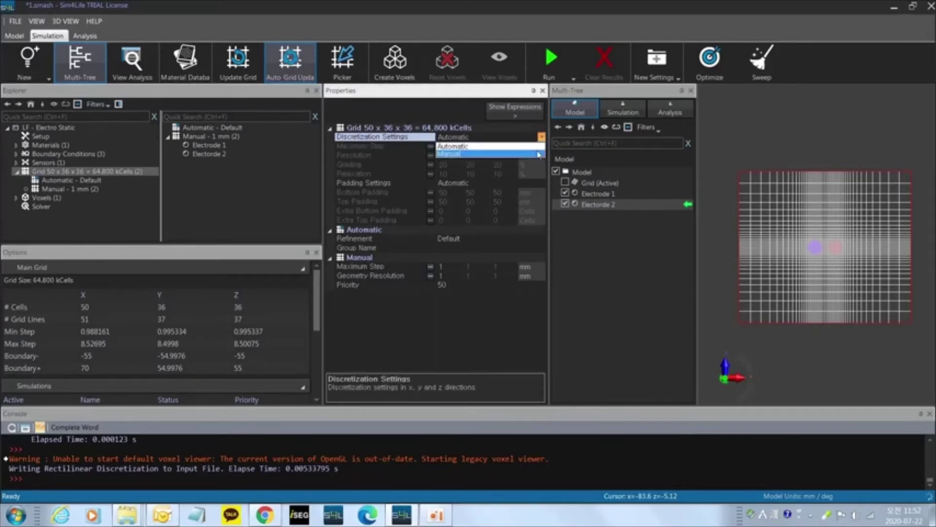
{"action": "left_click", "coordinate": [540, 153]}
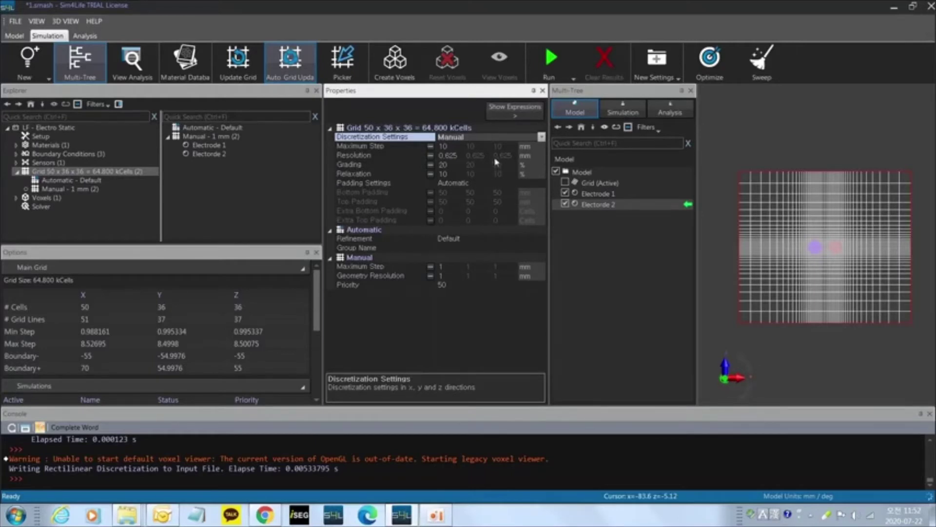
{"action": "left_click", "coordinate": [454, 147]}
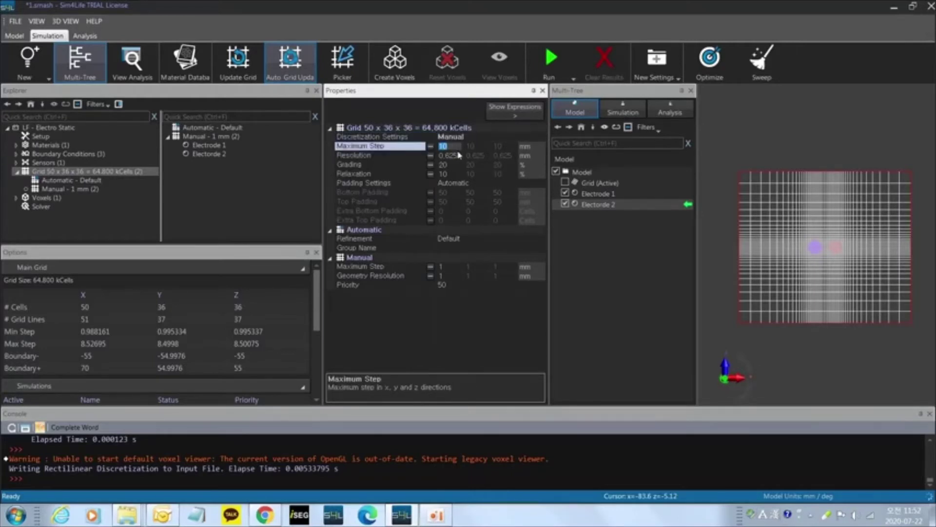
{"action": "type", "text": "5"}
{"action": "key", "text": "Return"}
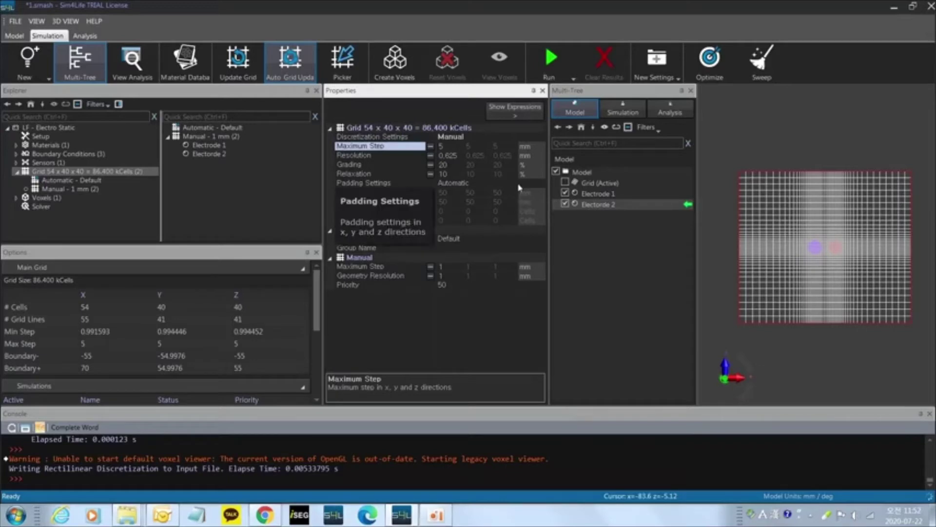
Step: Switch the main grid's Padding Settings to Manual and set Bottom Padding and Top Padding to 60 mm
{"action": "left_click", "coordinate": [540, 187]}
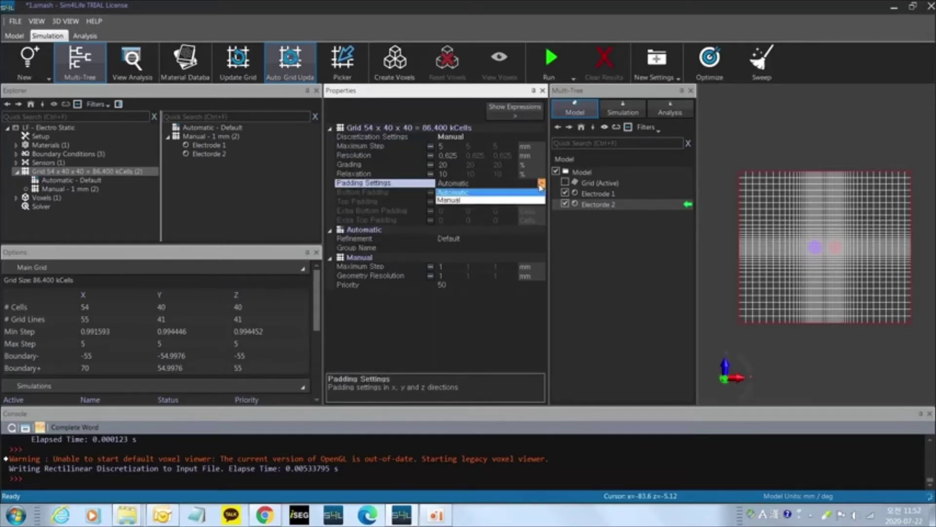
{"action": "left_click", "coordinate": [520, 200]}
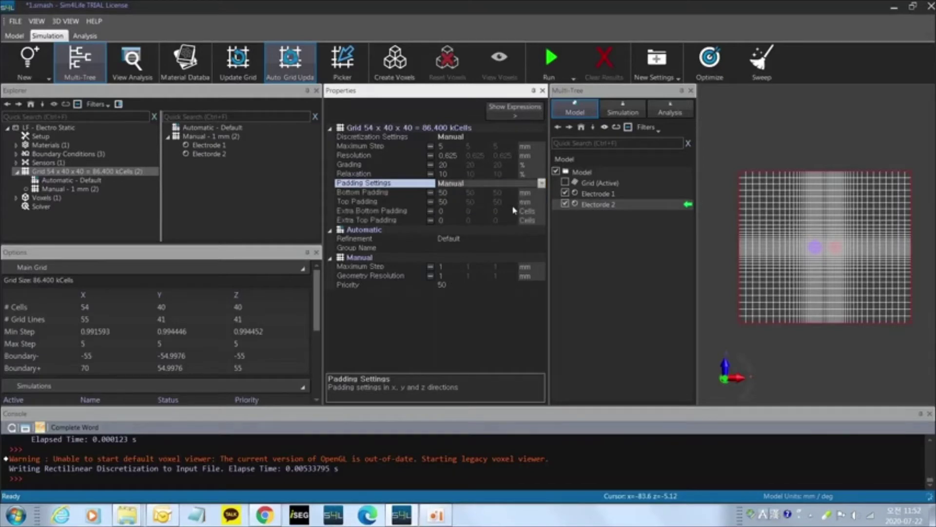
{"action": "left_click", "coordinate": [451, 193]}
{"action": "type", "text": "60"}
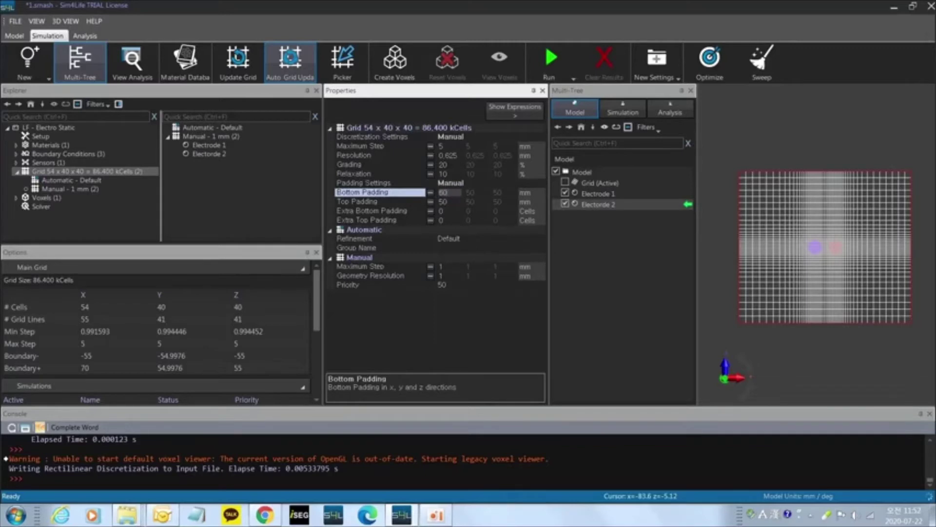
{"action": "key", "text": "Return"}
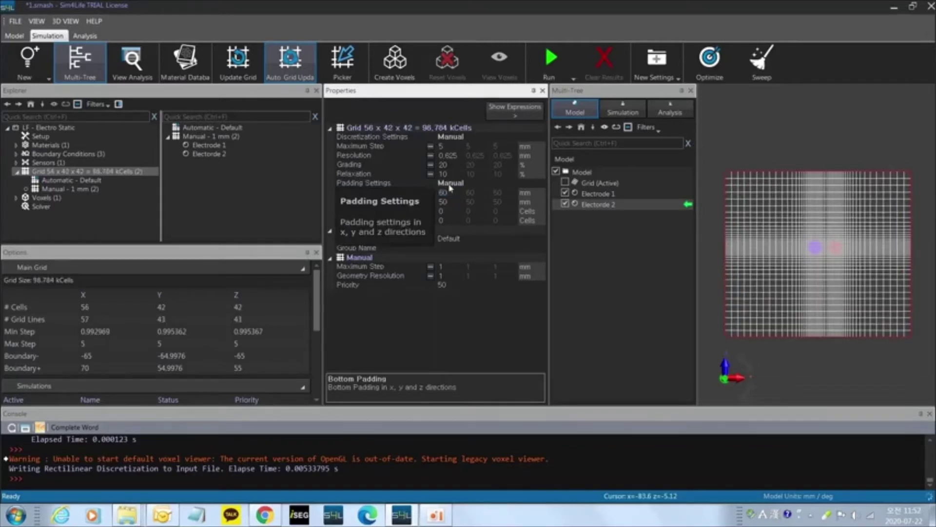
{"action": "left_click", "coordinate": [452, 202]}
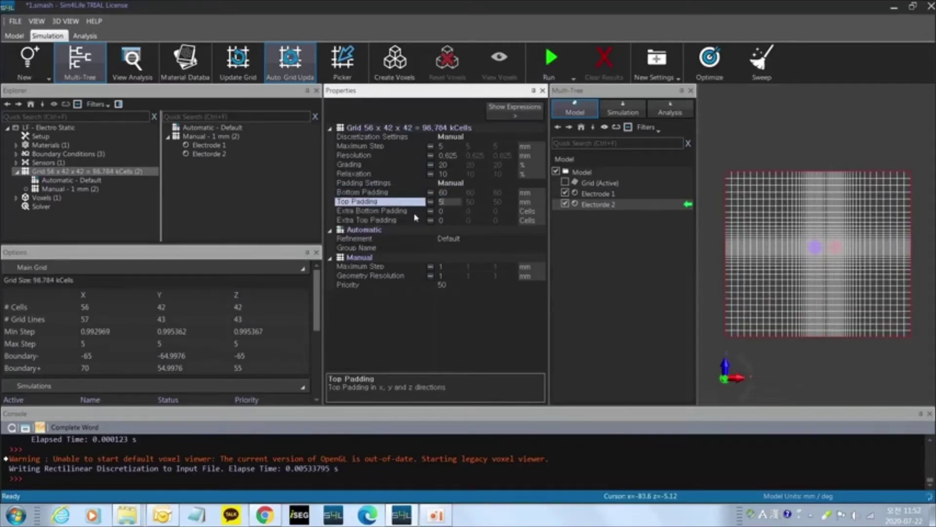
{"action": "type", "text": "60"}
{"action": "key", "text": "Return"}
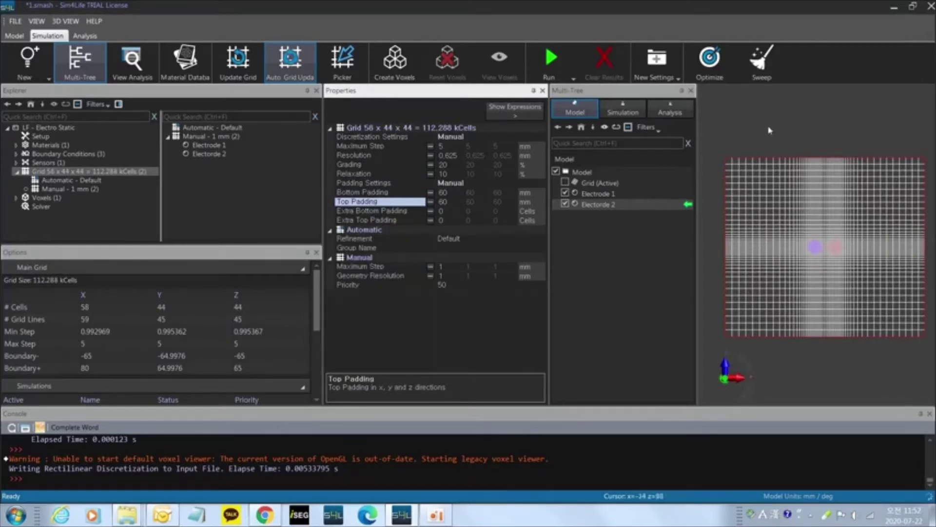
{"action": "mouse_move", "coordinate": [771, 268]}
{"action": "middle_mouse_down"}
{"action": "mouse_move", "coordinate": [799, 244]}
{"action": "mouse_move", "coordinate": [778, 266]}
{"action": "middle_mouse_up"}
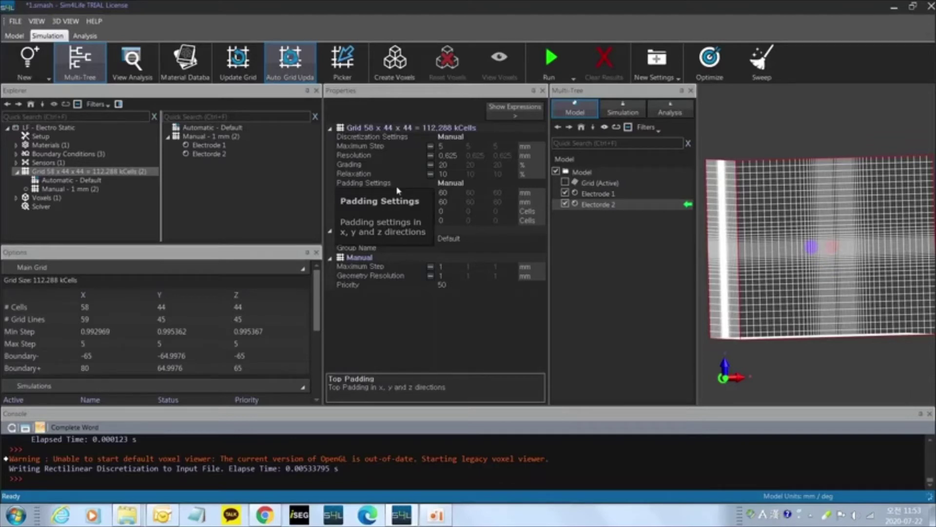
Step: Reduce the main grid's Bottom Padding and Top Padding to 20 mm
{"action": "left_click", "coordinate": [470, 195]}
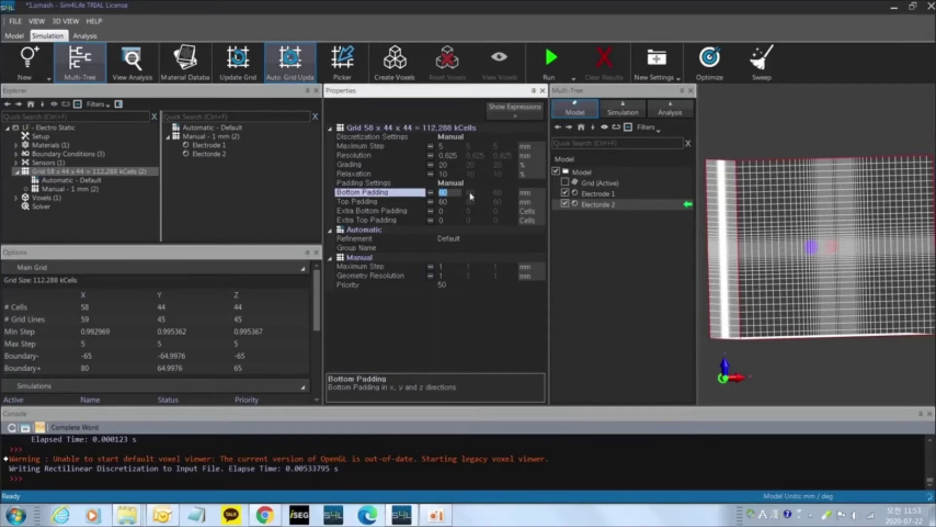
{"action": "type", "text": "20"}
{"action": "key", "text": "Tab"}
{"action": "type", "text": "20"}
{"action": "key", "text": "Return"}
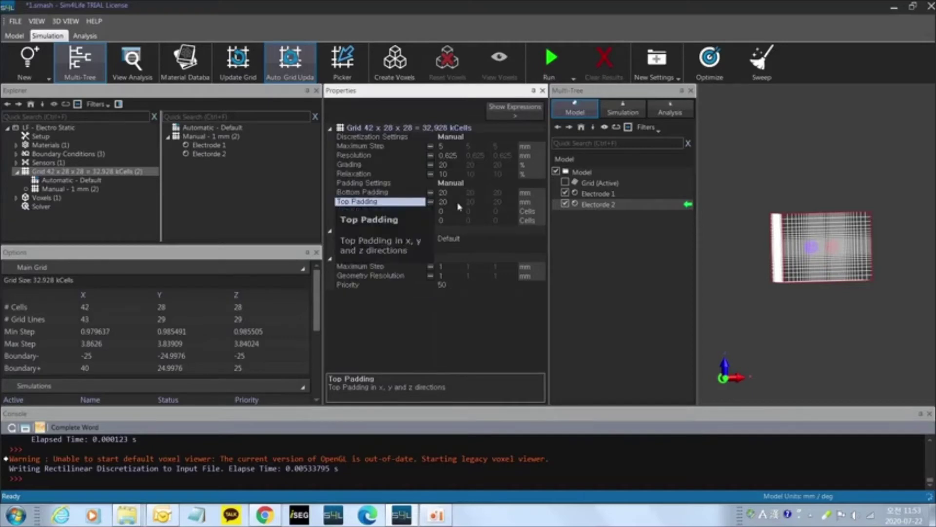
Step: Restore the main grid's Bottom Padding and Top Padding to 60 mm
{"action": "left_click", "coordinate": [444, 193]}
{"action": "type", "text": "60"}
{"action": "key", "text": "Tab"}
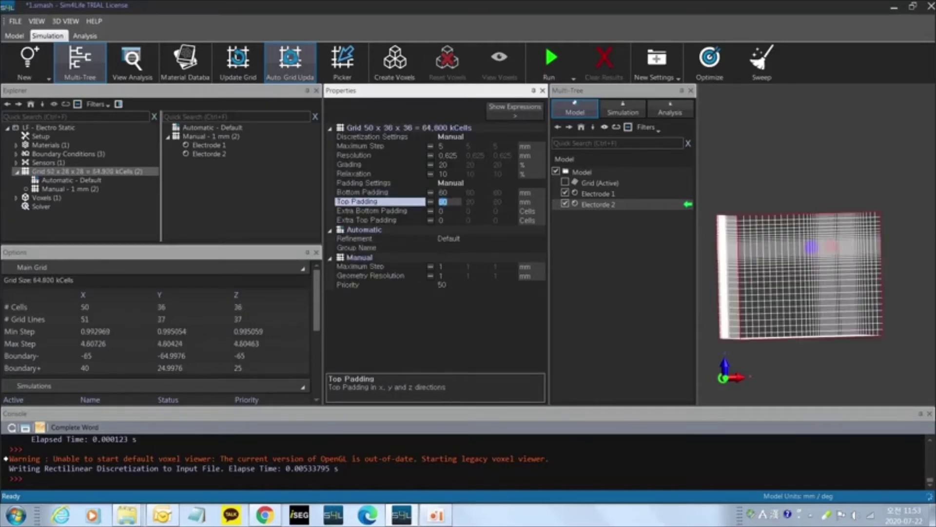
{"action": "type", "text": "60"}
{"action": "key", "text": "Return"}
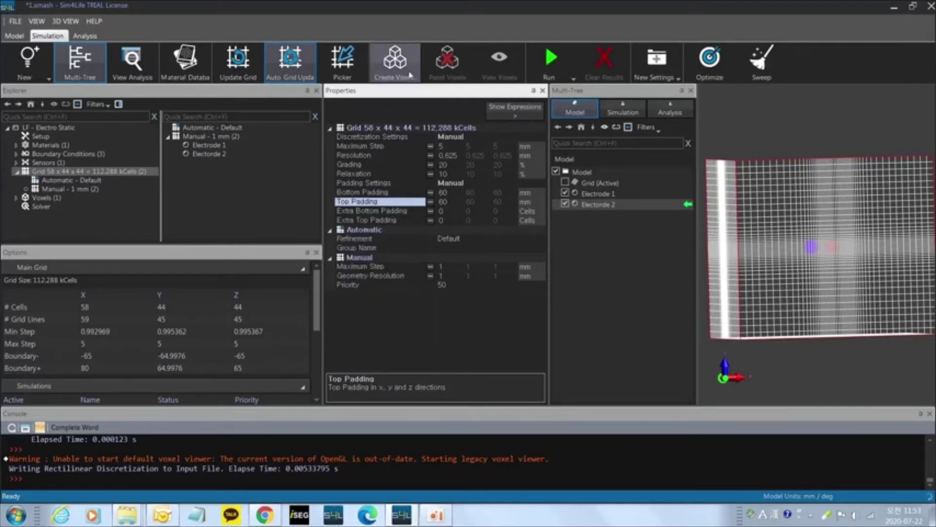
Step: Create the voxels for the electrostatic simulation from the refined grid
{"action": "left_click", "coordinate": [399, 73]}
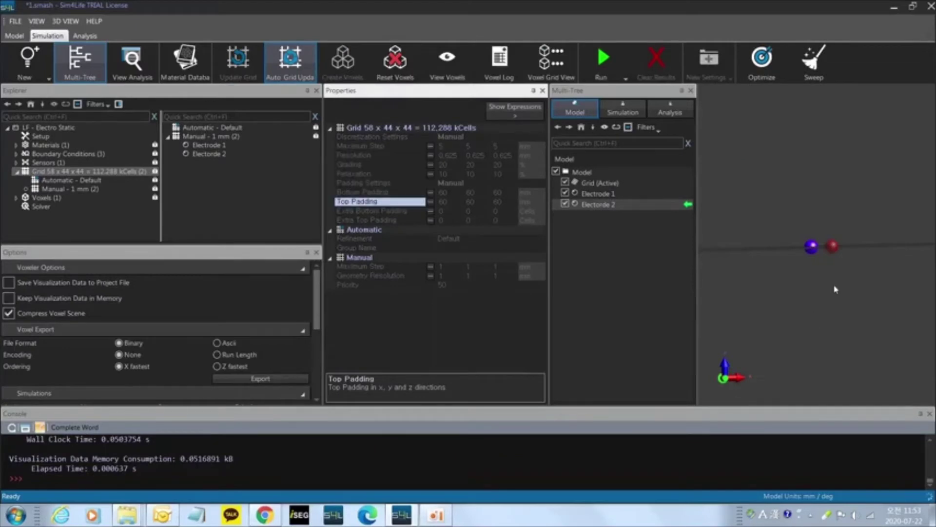
{"action": "scroll", "coordinate": [837, 289], "scroll_direction": "down", "scroll_amount": 2}
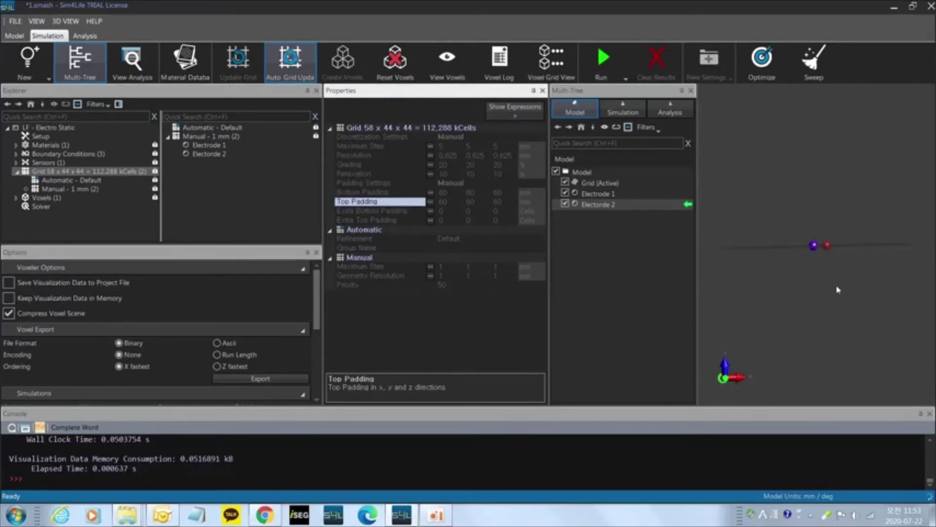
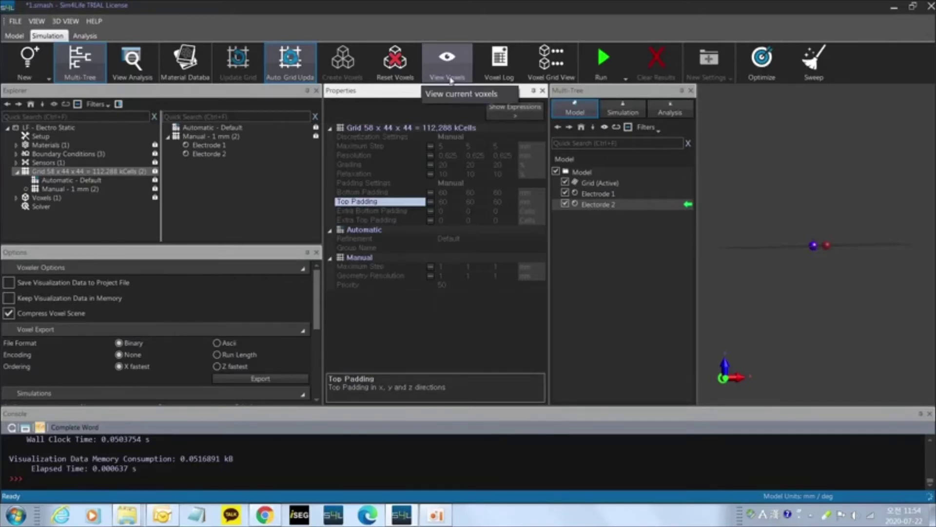
Step: View the created voxels and examine both spherical electrodes up close from several angles
{"action": "left_click", "coordinate": [448, 77]}
{"action": "scroll", "coordinate": [829, 317], "scroll_direction": "up", "scroll_amount": 5}
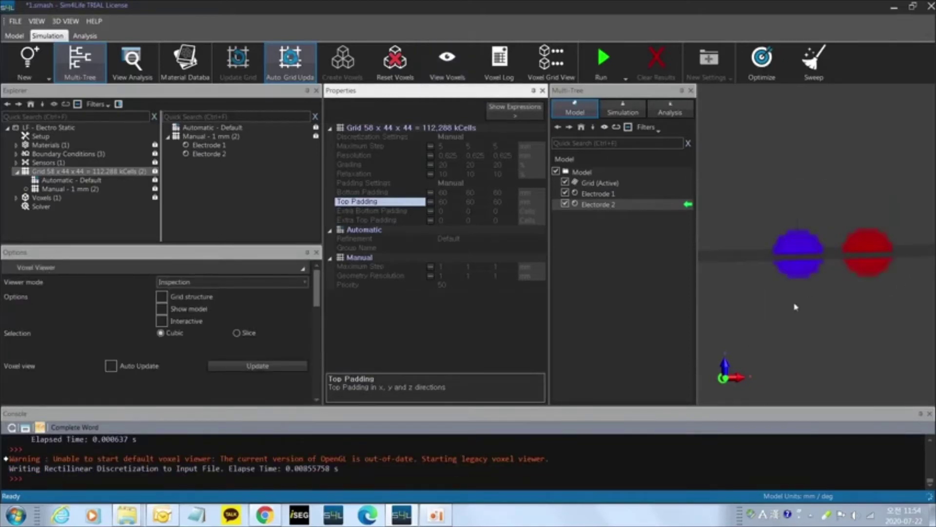
{"action": "scroll", "coordinate": [797, 300], "scroll_direction": "up", "scroll_amount": 5}
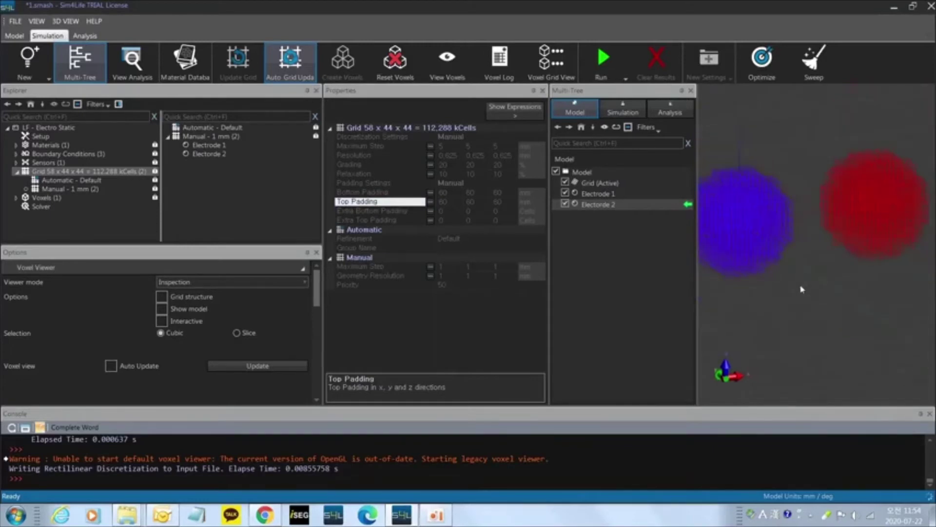
{"action": "scroll", "coordinate": [803, 289], "scroll_direction": "down", "scroll_amount": 1}
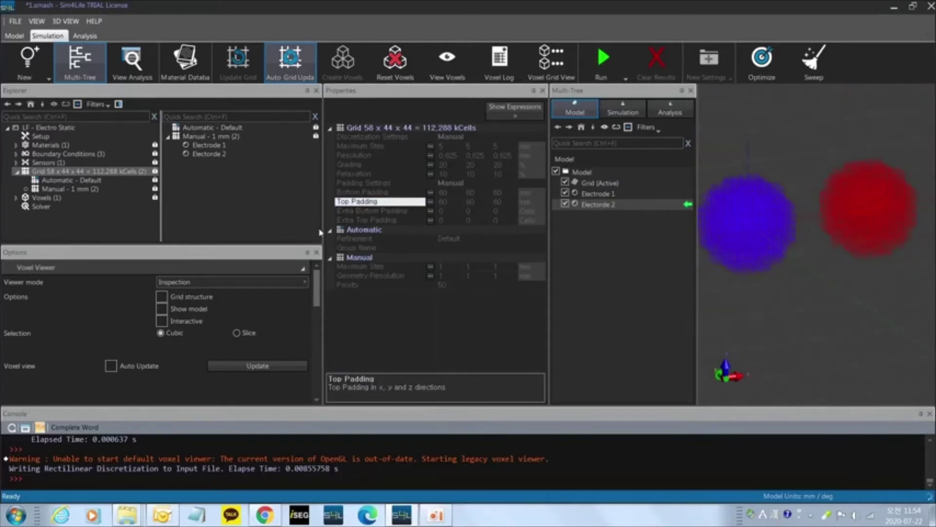
{"action": "left_click_drag", "start_coordinate": [322, 230], "coordinate": [238, 230]}
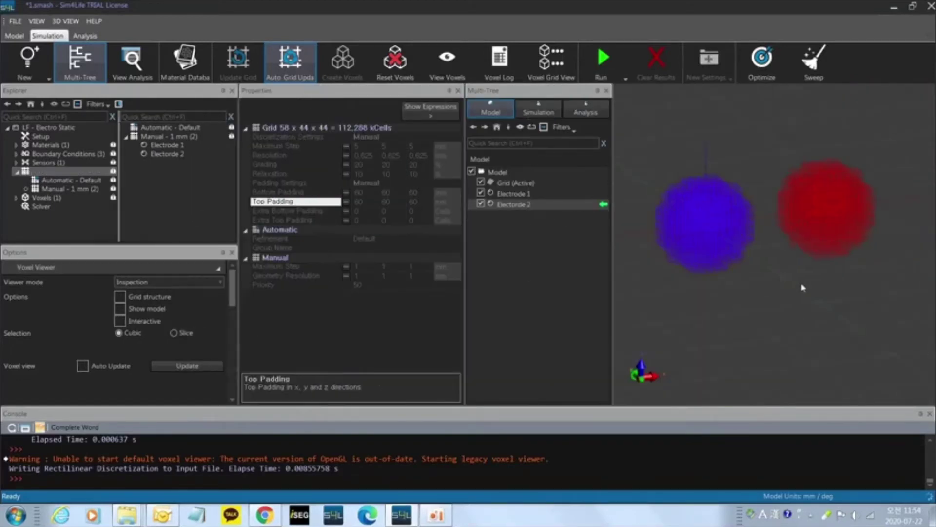
{"action": "scroll", "coordinate": [729, 277], "scroll_direction": "up", "scroll_amount": 4}
{"action": "middle_click_drag", "start_coordinate": [729, 277], "coordinate": [791, 315]}
{"action": "scroll", "coordinate": [731, 268], "scroll_direction": "down", "scroll_amount": 3}
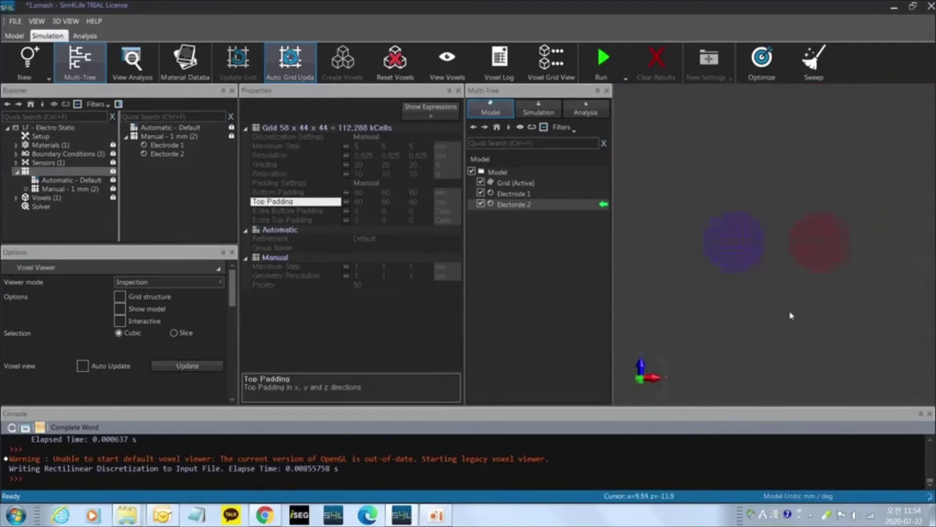
{"action": "scroll", "coordinate": [790, 313], "scroll_direction": "up", "scroll_amount": 3}
{"action": "scroll", "coordinate": [795, 315], "scroll_direction": "down", "scroll_amount": 2}
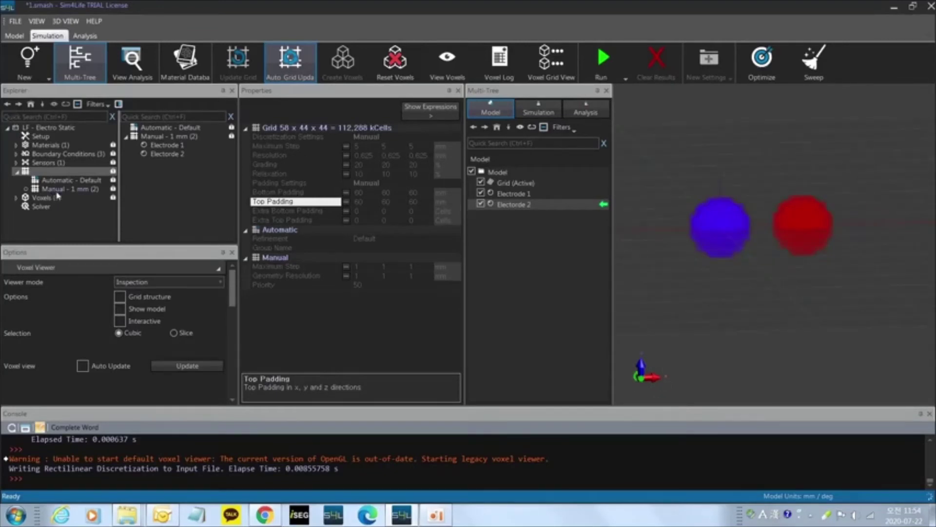
Step: Run the LF - Electro Static simulation locally and dismiss the Task Manager when the job is done
{"action": "left_click", "coordinate": [626, 78]}
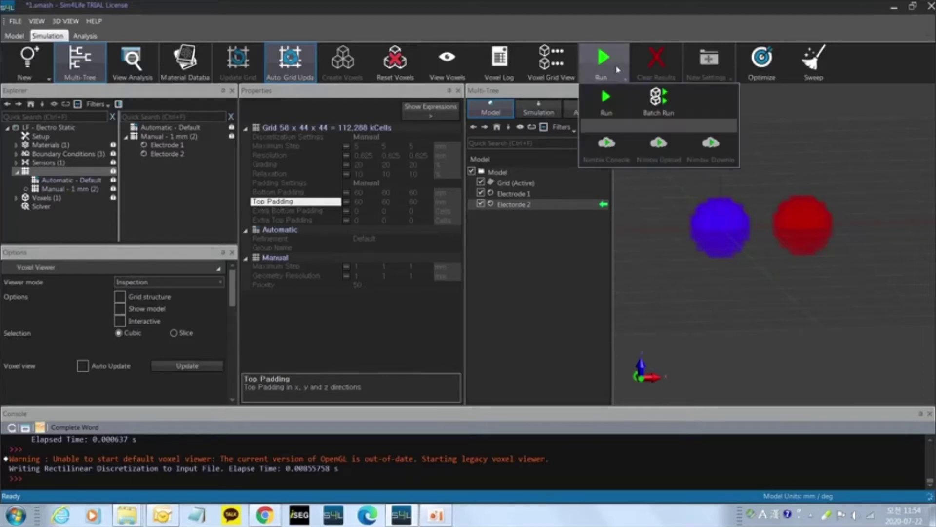
{"action": "left_click", "coordinate": [611, 104]}
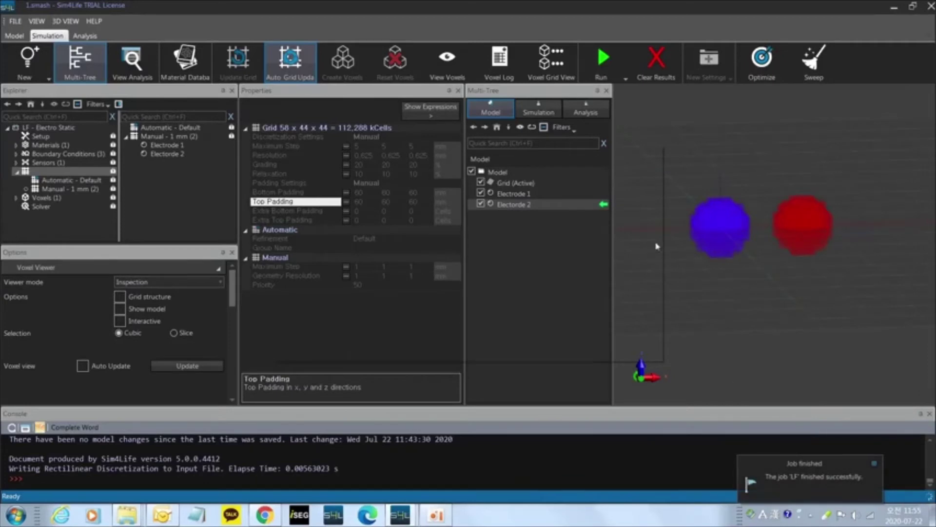
{"action": "left_click_drag", "start_coordinate": [661, 238], "coordinate": [681, 237]}
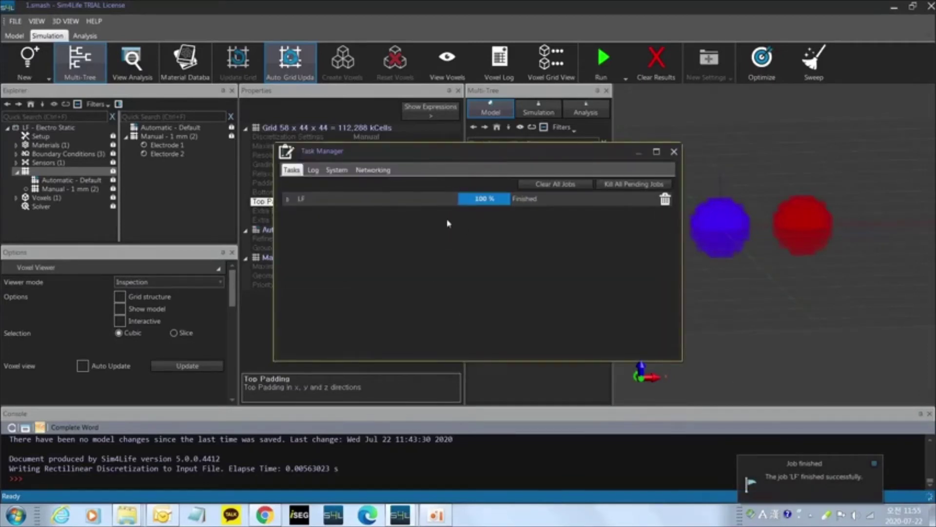
{"action": "left_click", "coordinate": [674, 151]}
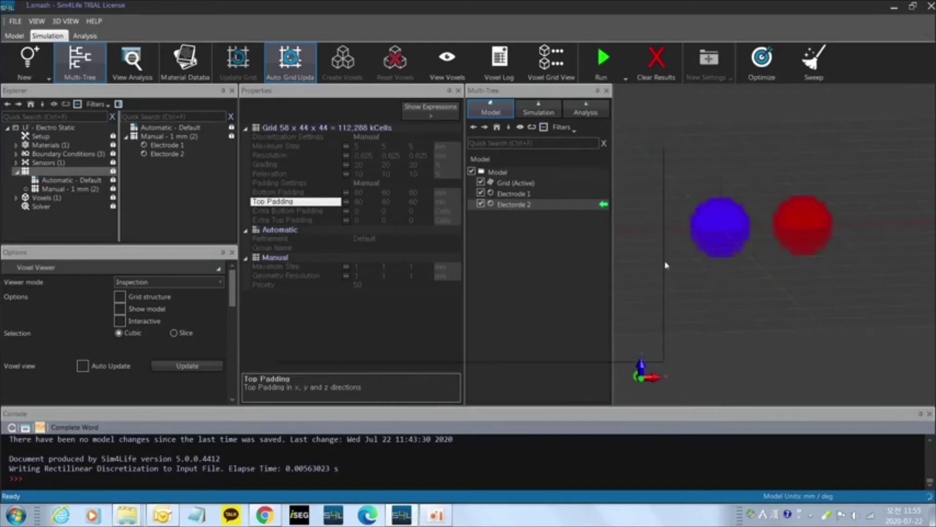
Step: Reopen the Task Manager and review the LF job's information, solver log and residual monitoring plot
{"action": "middle_click_drag", "start_coordinate": [666, 265], "coordinate": [669, 265]}
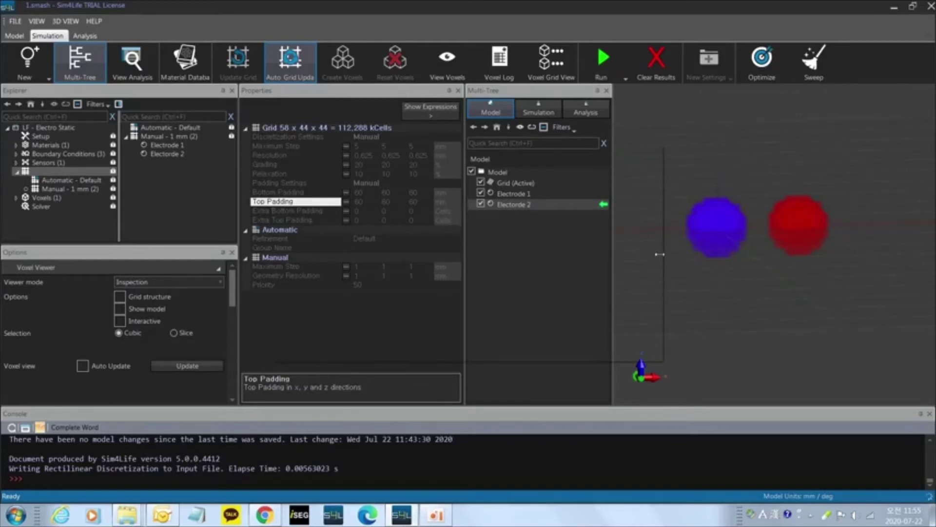
{"action": "left_click_drag", "start_coordinate": [660, 254], "coordinate": [681, 257]}
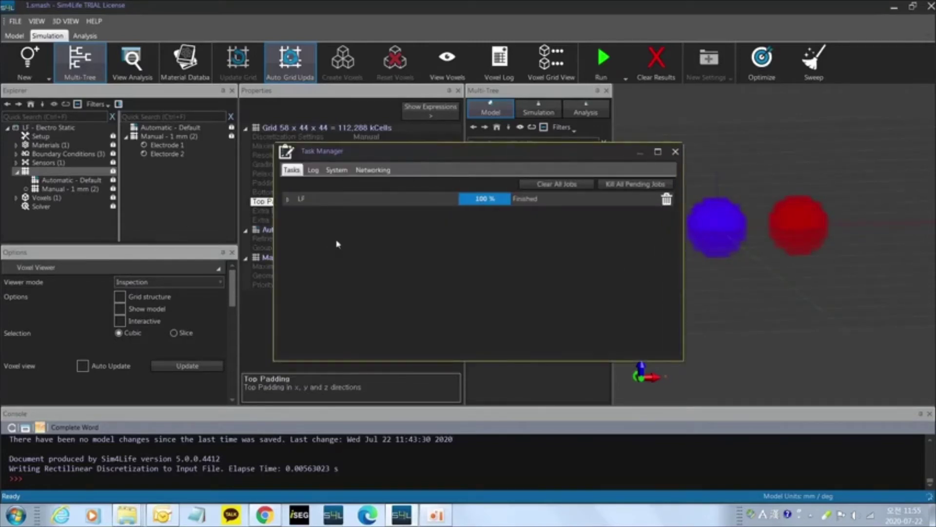
{"action": "left_click", "coordinate": [299, 203]}
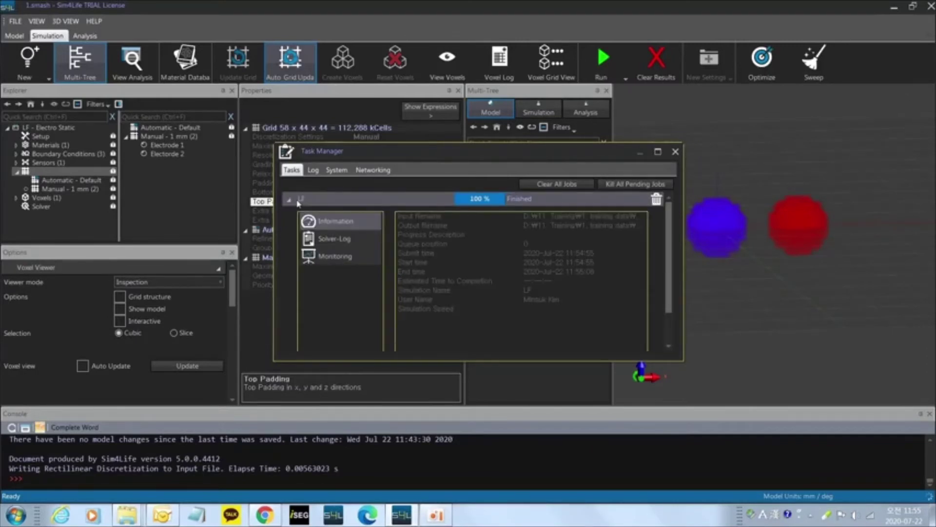
{"action": "left_click", "coordinate": [299, 203]}
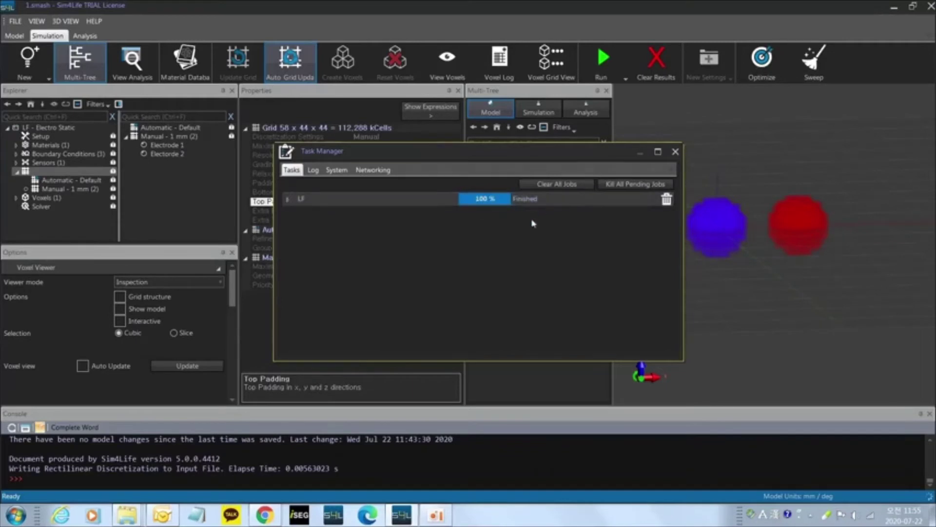
{"action": "left_click", "coordinate": [288, 199]}
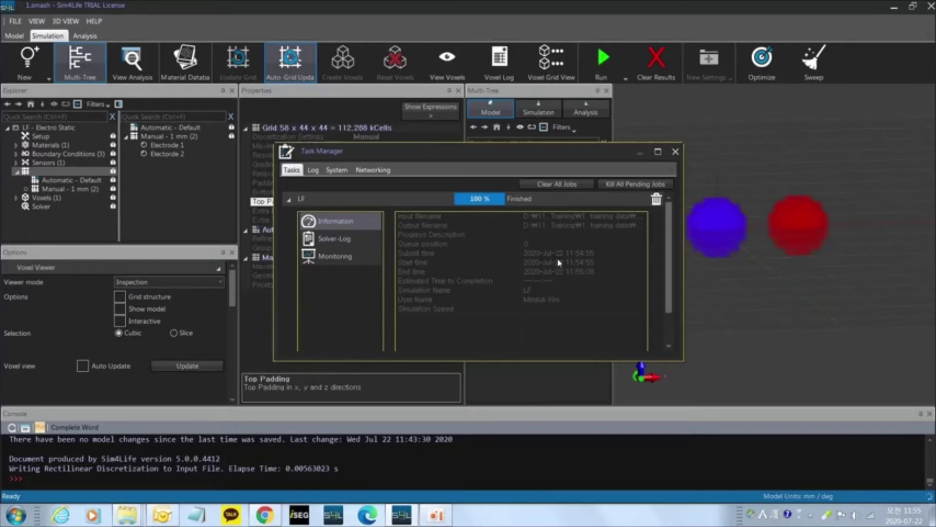
{"action": "left_click", "coordinate": [290, 199]}
{"action": "left_click", "coordinate": [290, 200]}
{"action": "left_click", "coordinate": [341, 239]}
{"action": "scroll", "coordinate": [506, 255], "scroll_direction": "down", "scroll_amount": 10}
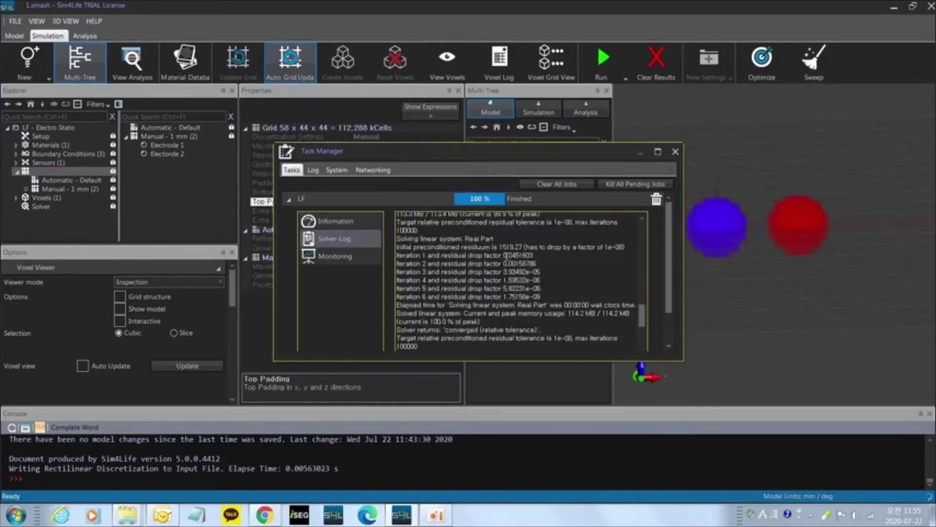
{"action": "scroll", "coordinate": [506, 255], "scroll_direction": "down", "scroll_amount": 5}
{"action": "left_click", "coordinate": [342, 256]}
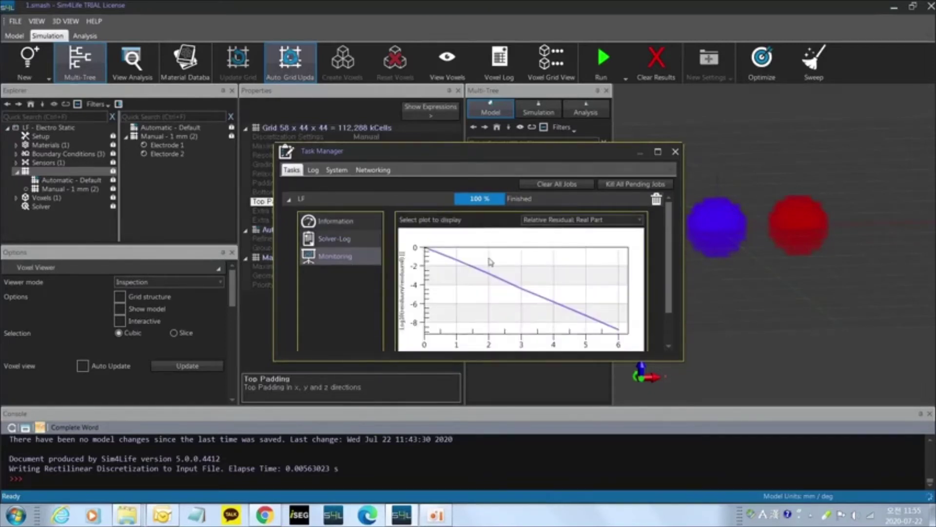
{"action": "left_click", "coordinate": [365, 225]}
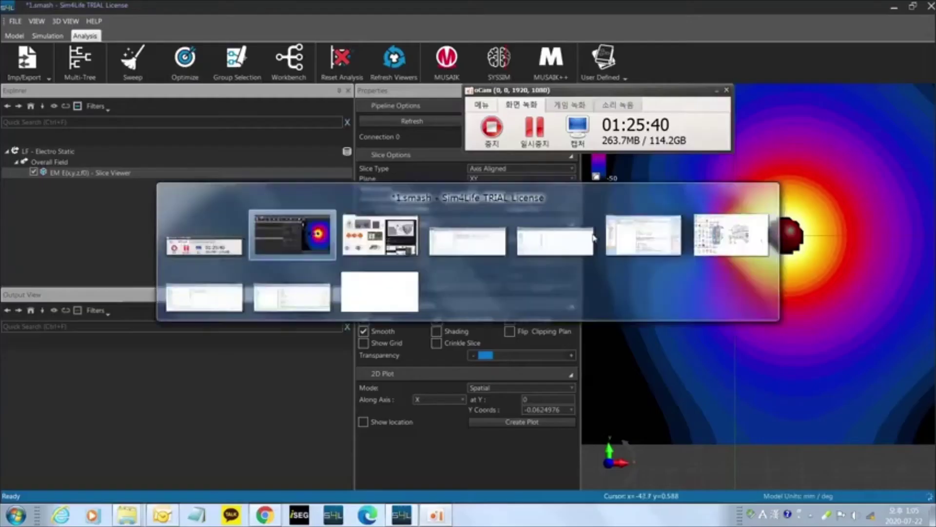
Step: Select the EM E(x,y,z,f0) output of the simulation's Overall Field and look up the Slice Viewer among its general viewers
{"action": "key", "text": "alt+Tab"}
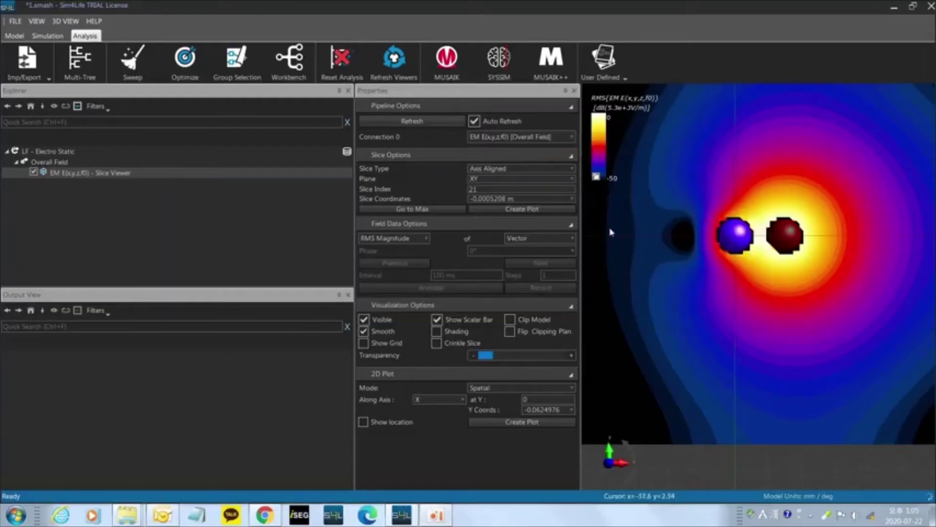
{"action": "scroll", "coordinate": [751, 238], "scroll_direction": "down", "scroll_amount": 3}
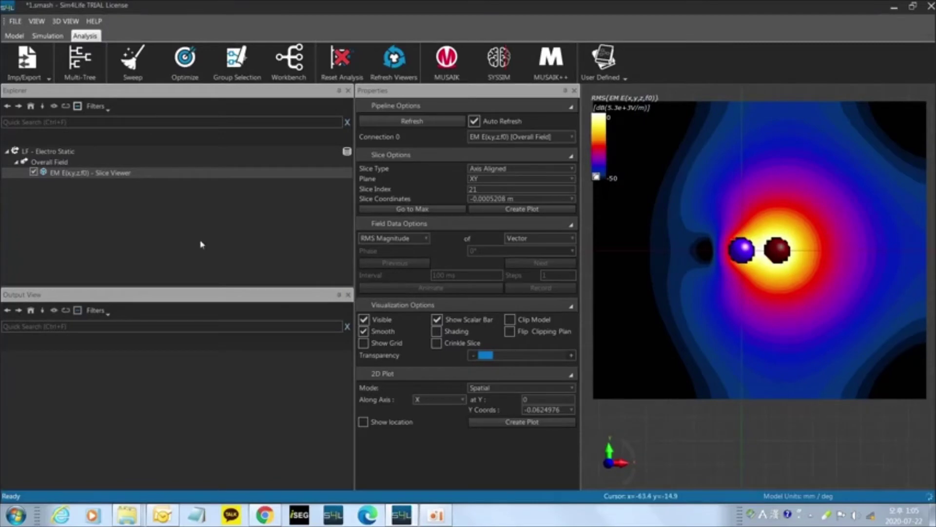
{"action": "left_click", "coordinate": [30, 152]}
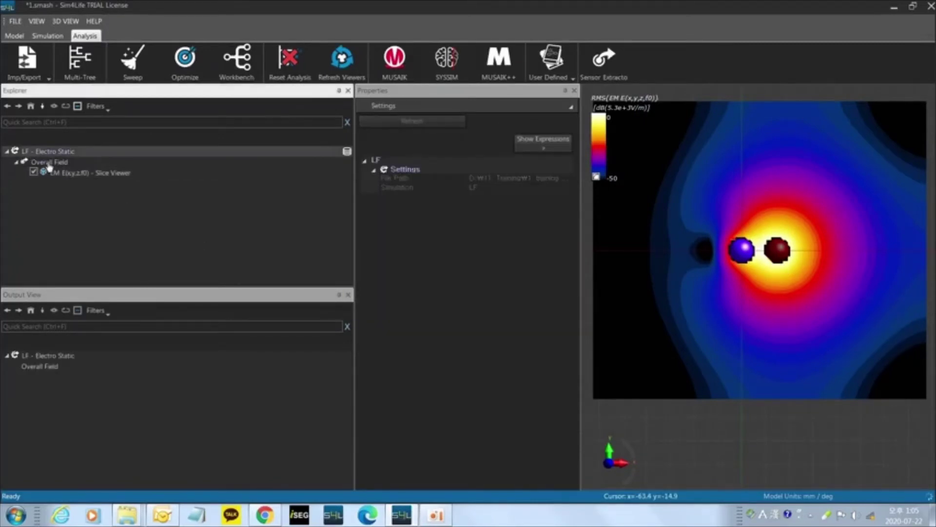
{"action": "left_click", "coordinate": [49, 164]}
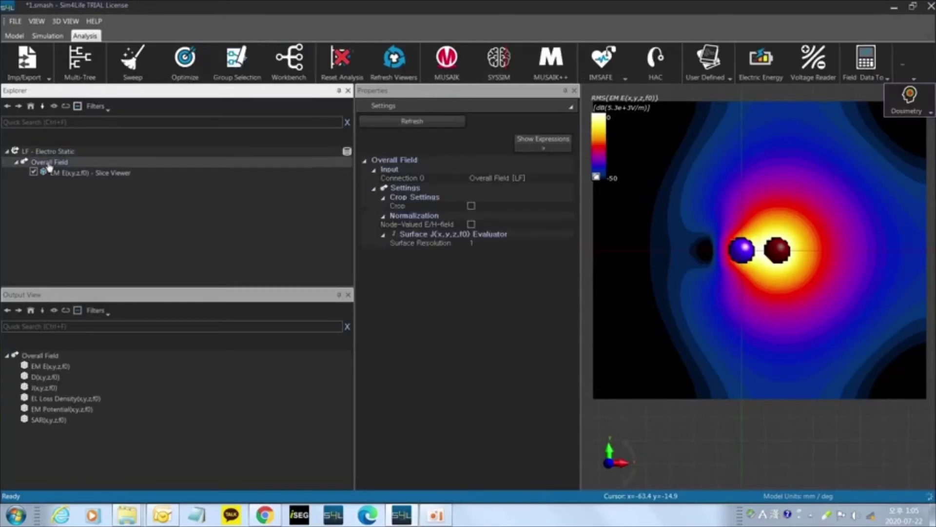
{"action": "left_click", "coordinate": [47, 368]}
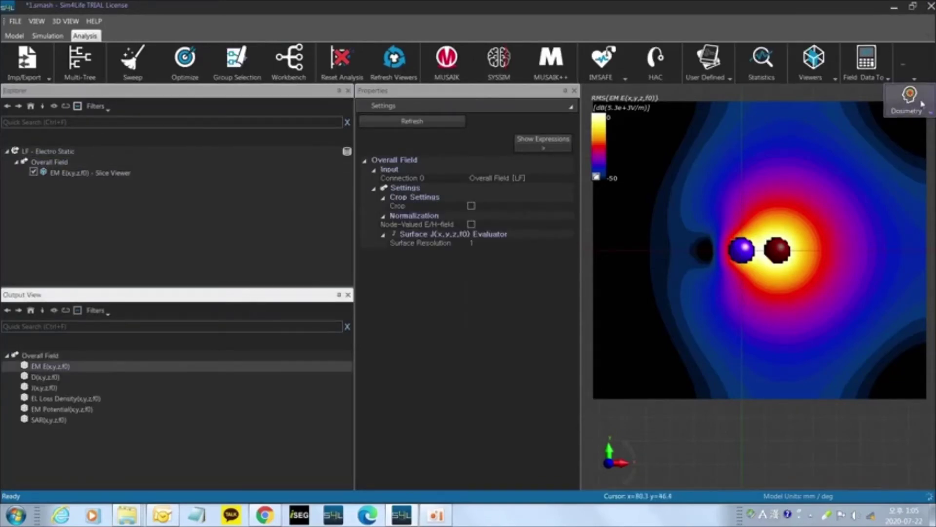
{"action": "left_click", "coordinate": [825, 76]}
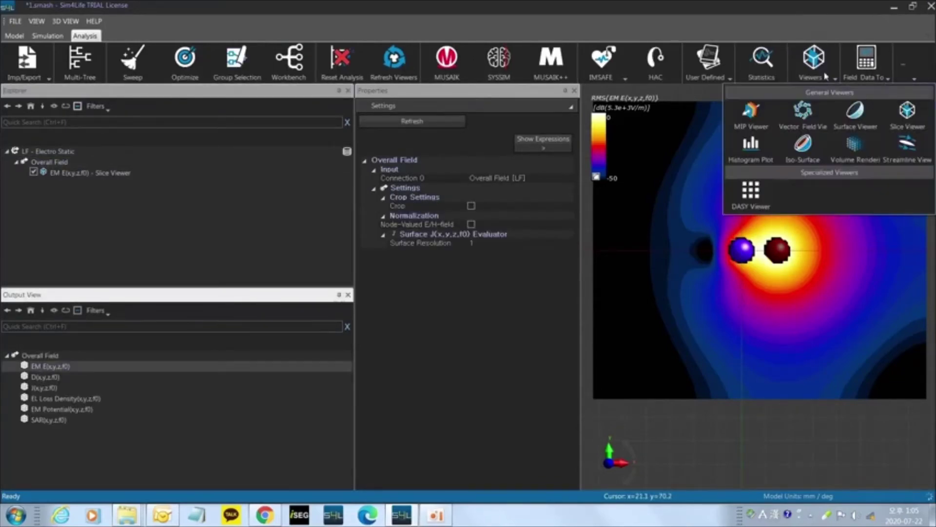
{"action": "left_click", "coordinate": [903, 126]}
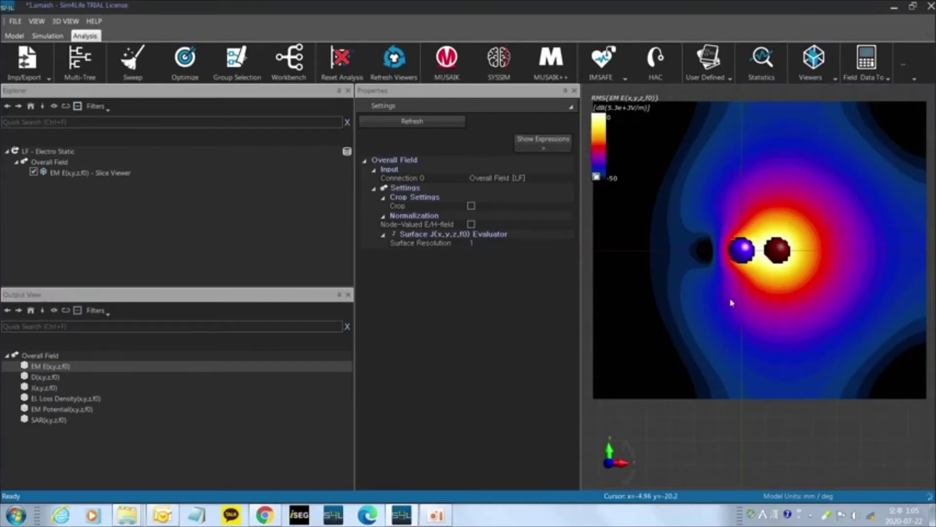
Step: Select the EM E(x,y,z,f0) slice viewer and set its plane to XZ
{"action": "left_click", "coordinate": [53, 162]}
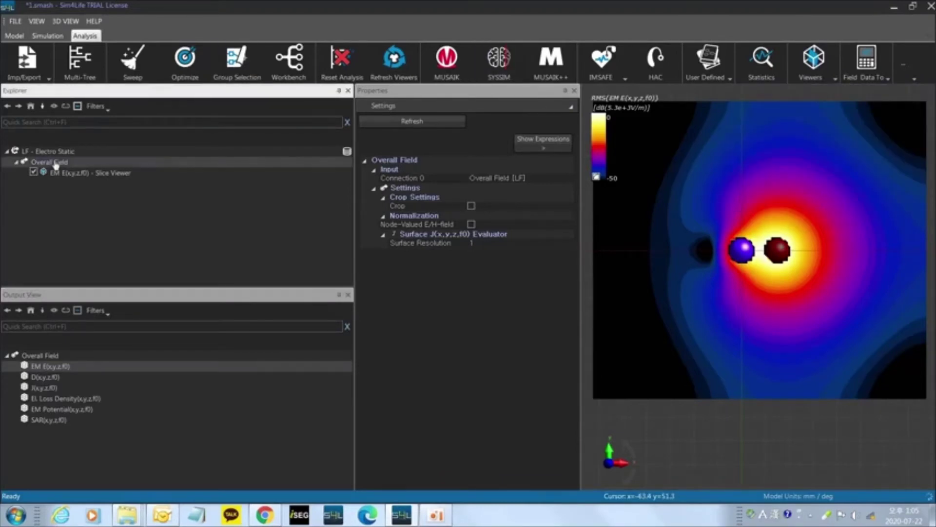
{"action": "left_click", "coordinate": [83, 174]}
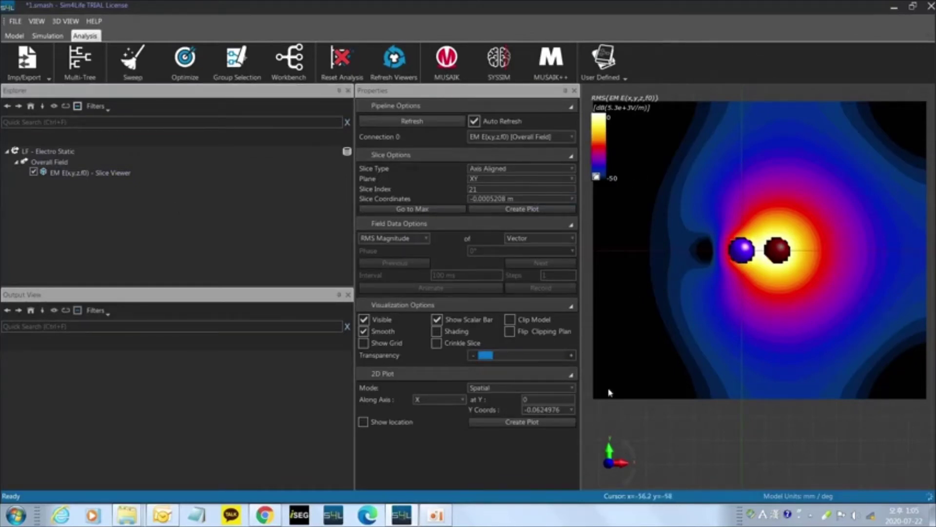
{"action": "left_click", "coordinate": [510, 179]}
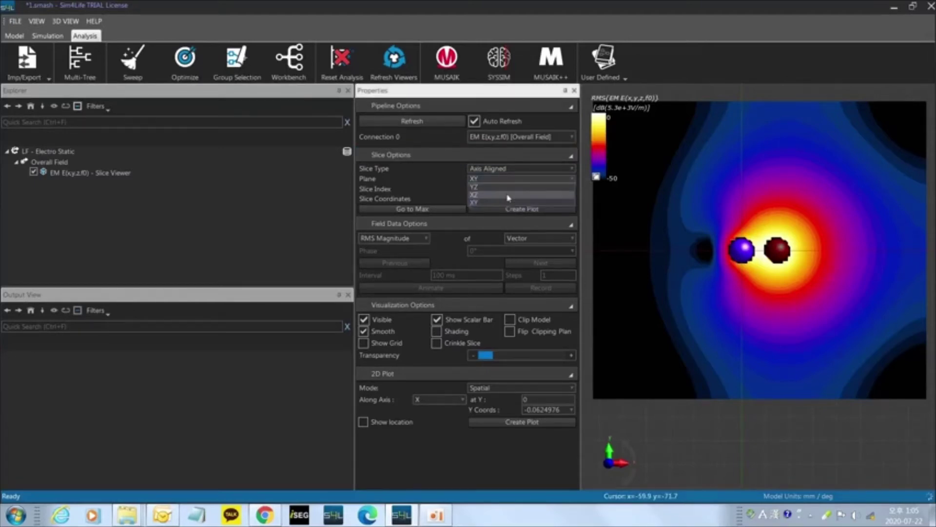
{"action": "left_click", "coordinate": [508, 197]}
{"action": "middle_click_drag", "start_coordinate": [761, 374], "coordinate": [727, 377]}
Step: Set the electric field slice's plane to YZ and rotate the model to face it
{"action": "left_click", "coordinate": [471, 178]}
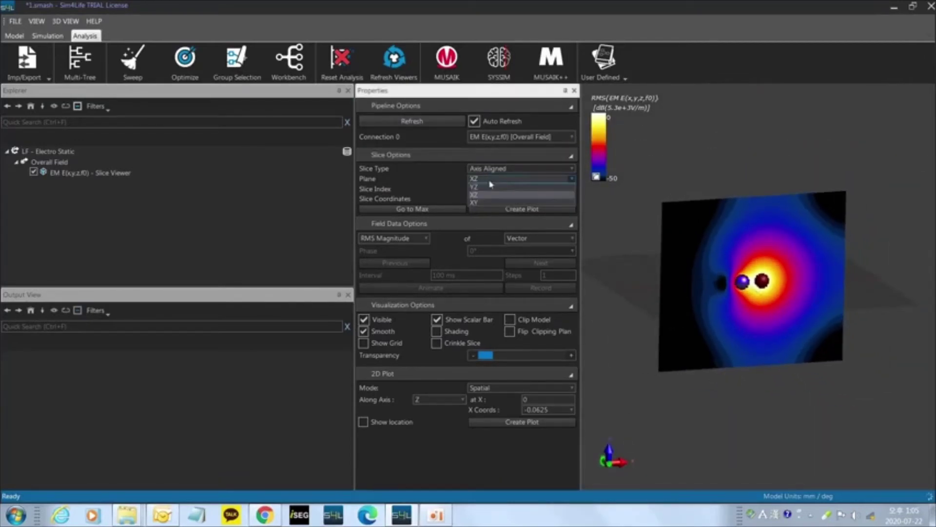
{"action": "left_click", "coordinate": [492, 195]}
{"action": "middle_click_drag", "start_coordinate": [731, 348], "coordinate": [778, 349]}
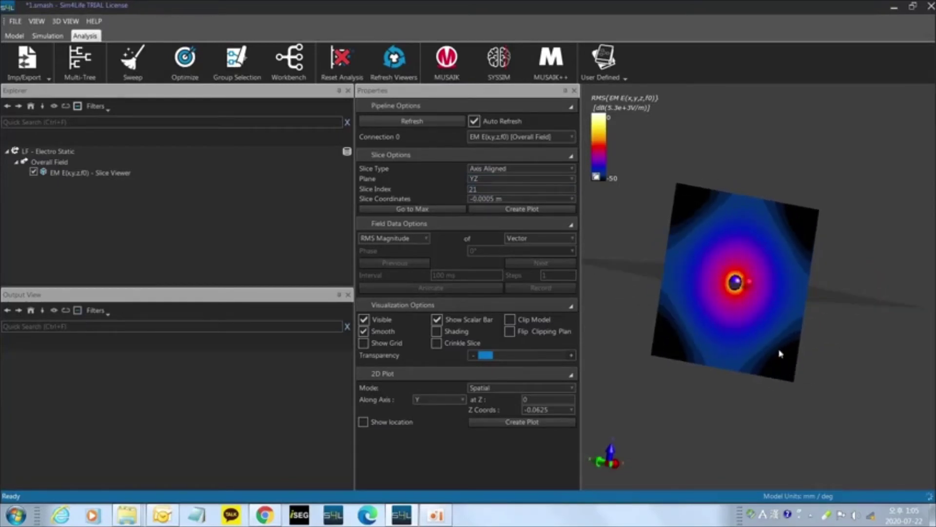
Step: Set the electric field slice's plane back to XY and inspect it from above and at an angle
{"action": "left_click", "coordinate": [509, 181]}
{"action": "left_click", "coordinate": [515, 202]}
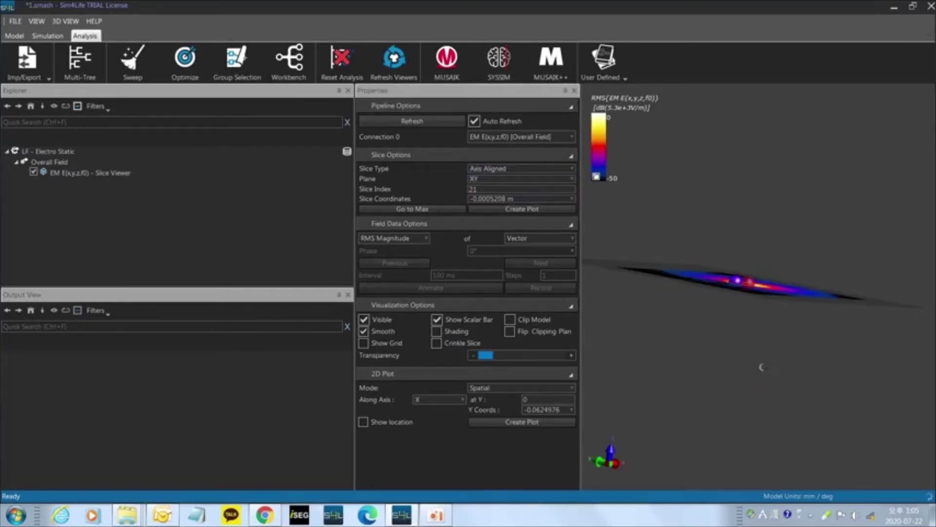
{"action": "key", "text": "z"}
{"action": "scroll", "coordinate": [821, 351], "scroll_direction": "up", "scroll_amount": 4}
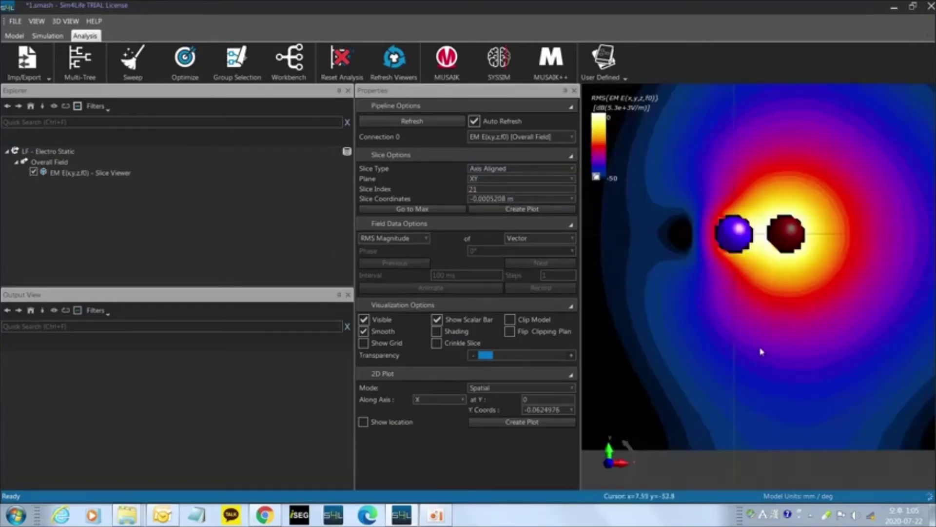
{"action": "scroll", "coordinate": [753, 405], "scroll_direction": "down", "scroll_amount": 2}
{"action": "middle_click_drag", "start_coordinate": [754, 405], "coordinate": [766, 351]}
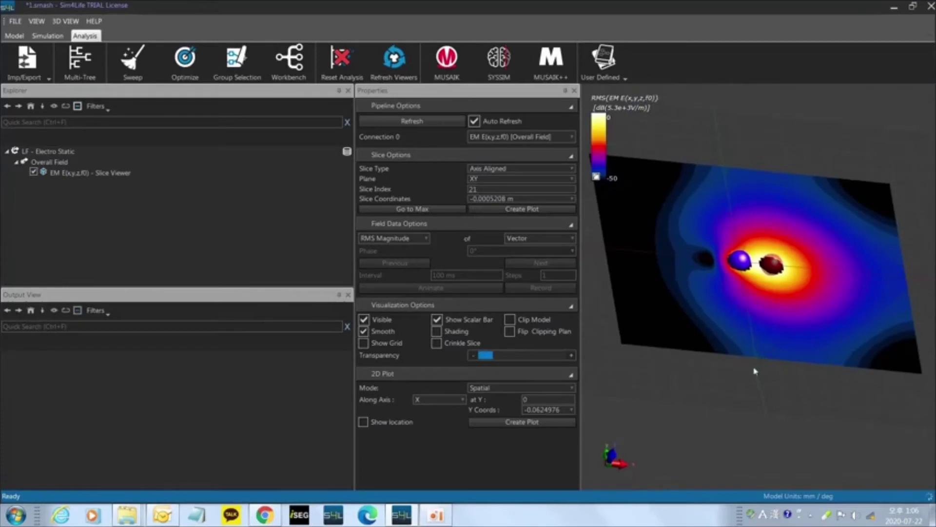
Step: Step the XY electric field slice through the electrodes by varying its slice index, and leave it at slice index 19
{"action": "scroll", "coordinate": [754, 363], "scroll_direction": "up", "scroll_amount": 2}
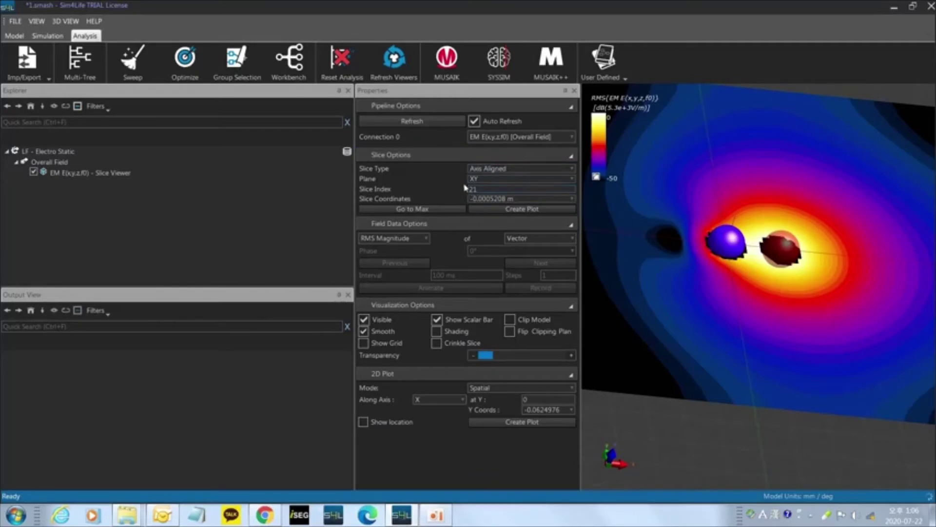
{"action": "left_click", "coordinate": [495, 190]}
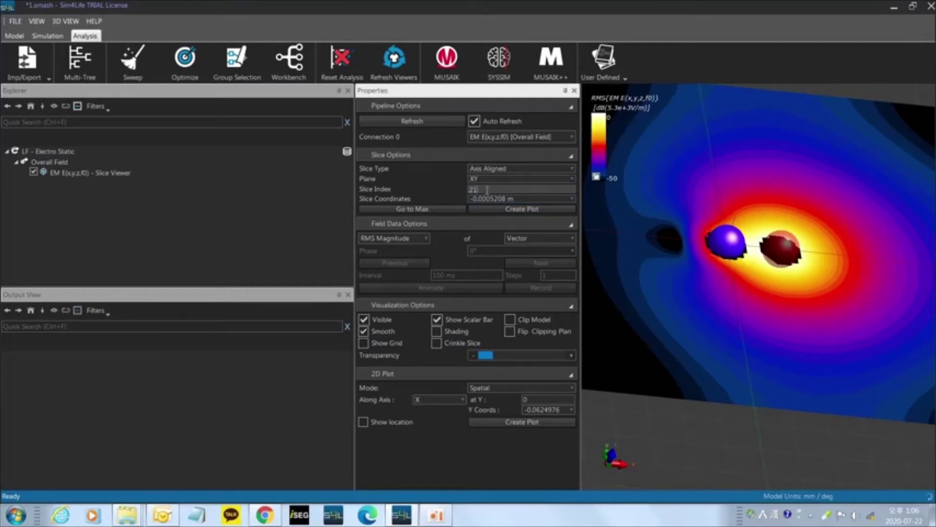
{"action": "scroll", "coordinate": [487, 191], "scroll_direction": "down", "scroll_amount": 1}
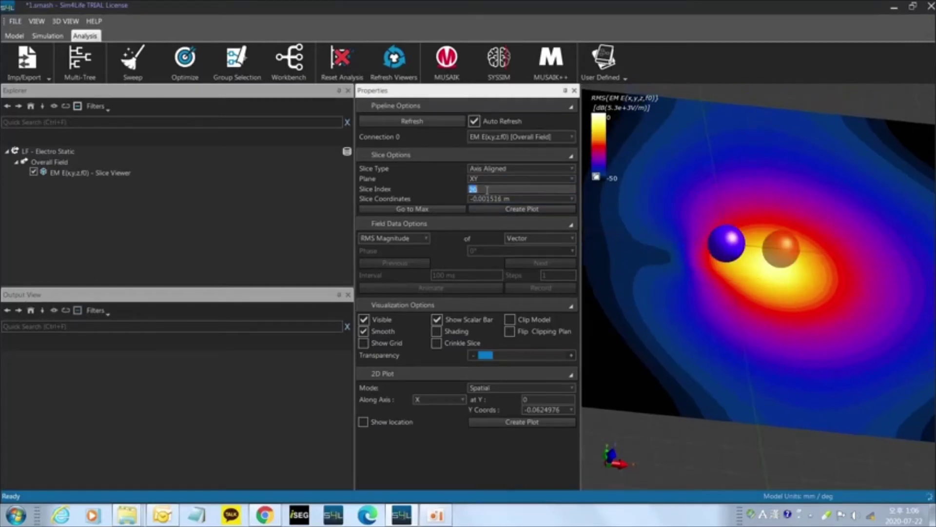
{"action": "scroll", "coordinate": [486, 190], "scroll_direction": "up", "scroll_amount": 3}
{"action": "scroll", "coordinate": [487, 190], "scroll_direction": "up", "scroll_amount": 2}
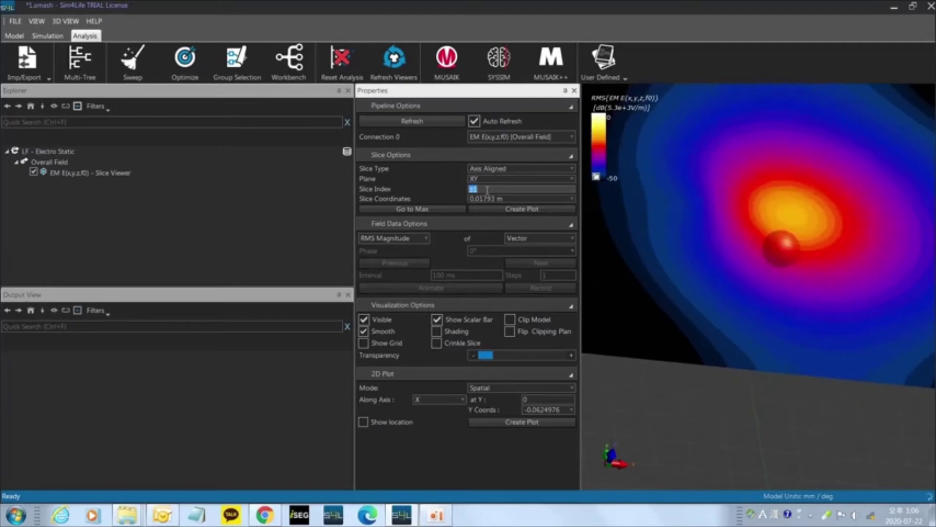
{"action": "scroll", "coordinate": [486, 191], "scroll_direction": "down", "scroll_amount": 2}
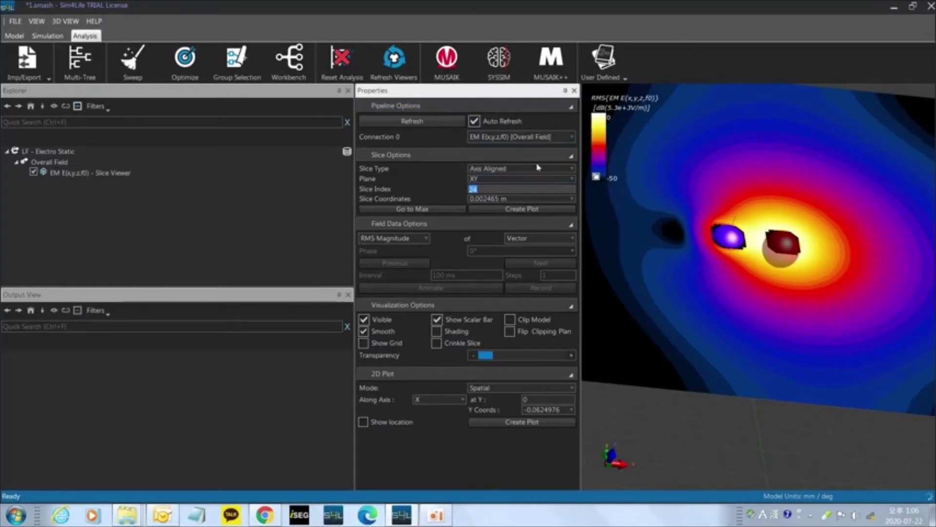
{"action": "scroll", "coordinate": [499, 190], "scroll_direction": "down", "scroll_amount": 1}
{"action": "scroll", "coordinate": [498, 191], "scroll_direction": "down", "scroll_amount": 10}
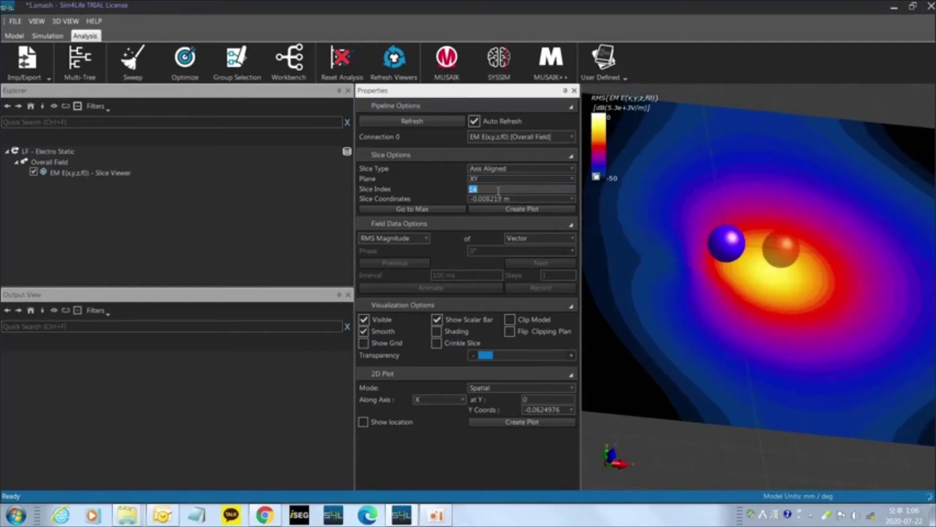
{"action": "scroll", "coordinate": [498, 190], "scroll_direction": "up", "scroll_amount": 16}
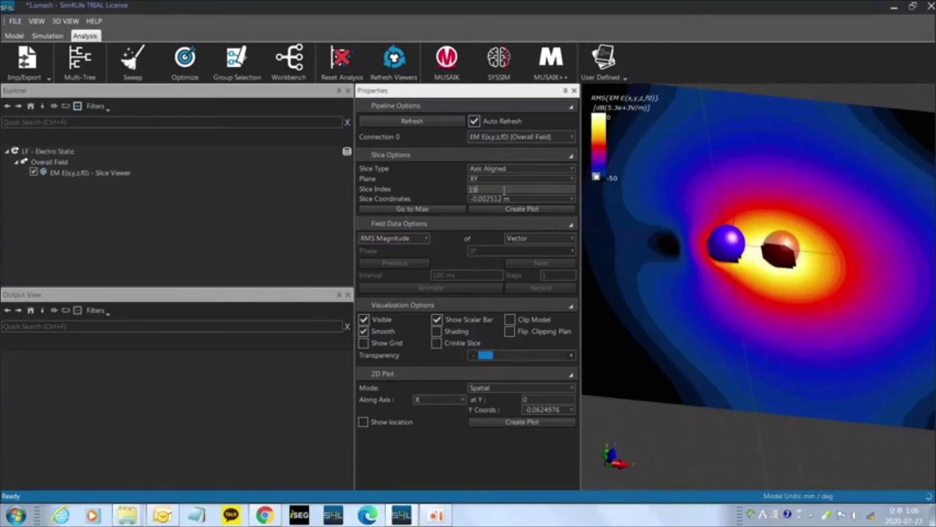
{"action": "left_click", "coordinate": [167, 244]}
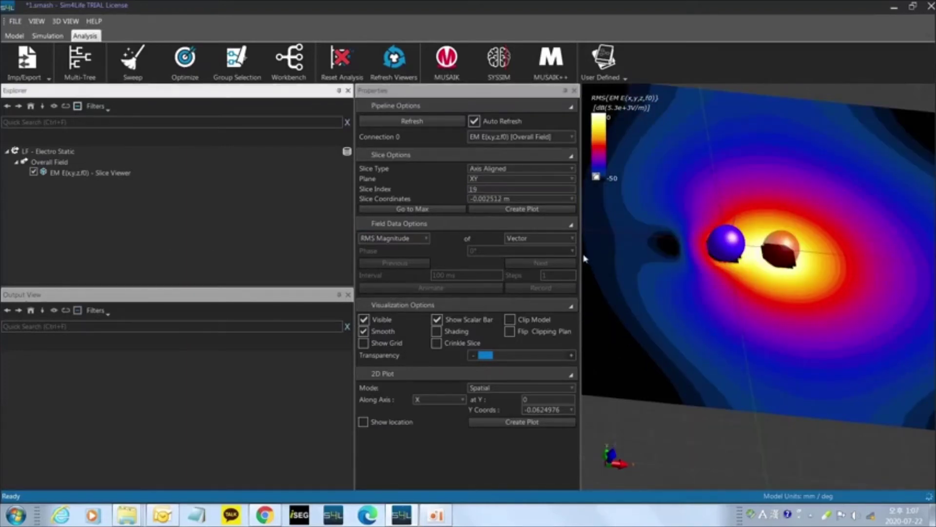
Step: Enlarge the 3D view and switch the field slice's color scale from decibels to linear V/m
{"action": "left_click_drag", "start_coordinate": [581, 253], "coordinate": [497, 256]}
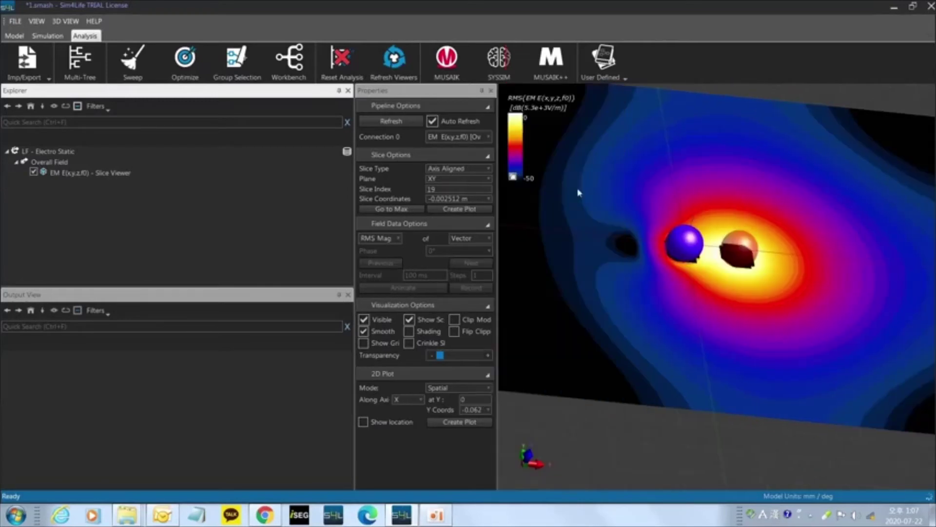
{"action": "scroll", "coordinate": [580, 195], "scroll_direction": "down", "scroll_amount": 3}
{"action": "middle_click_drag", "start_coordinate": [580, 196], "coordinate": [637, 272]}
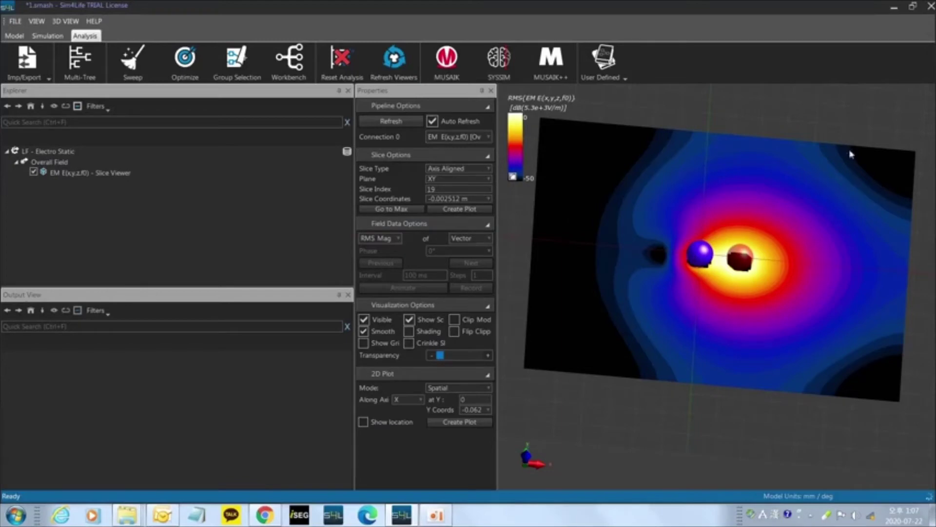
{"action": "left_click", "coordinate": [512, 177]}
{"action": "scroll", "coordinate": [690, 302], "scroll_direction": "up", "scroll_amount": 5}
{"action": "mouse_move", "coordinate": [690, 301]}
{"action": "middle_mouse_down"}
{"action": "mouse_move", "coordinate": [696, 315]}
{"action": "mouse_move", "coordinate": [706, 295]}
{"action": "middle_mouse_up"}
{"action": "scroll", "coordinate": [699, 293], "scroll_direction": "down", "scroll_amount": 3}
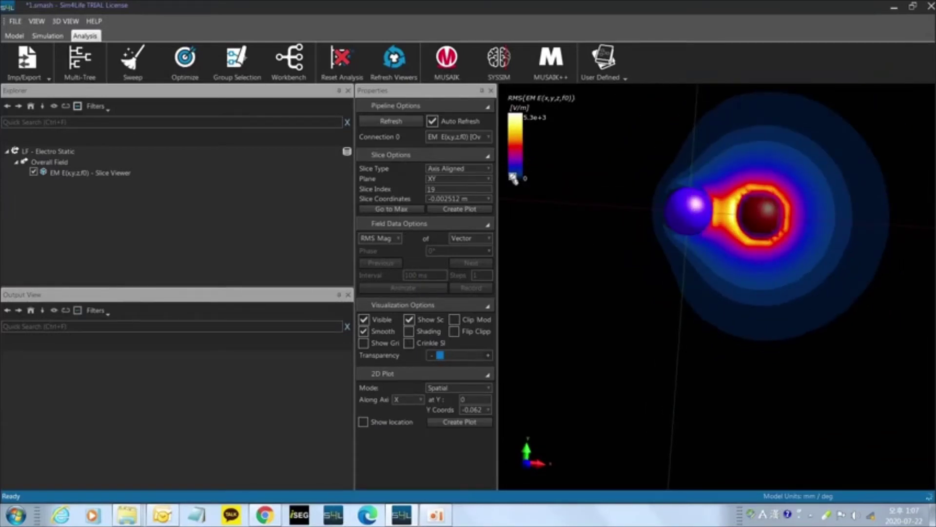
Step: Try a maximum of 100 V/m on the field slice's color scale
{"action": "double_click", "coordinate": [536, 117]}
{"action": "type", "text": "100"}
{"action": "key", "text": "Return"}
{"action": "double_click", "coordinate": [529, 117]}
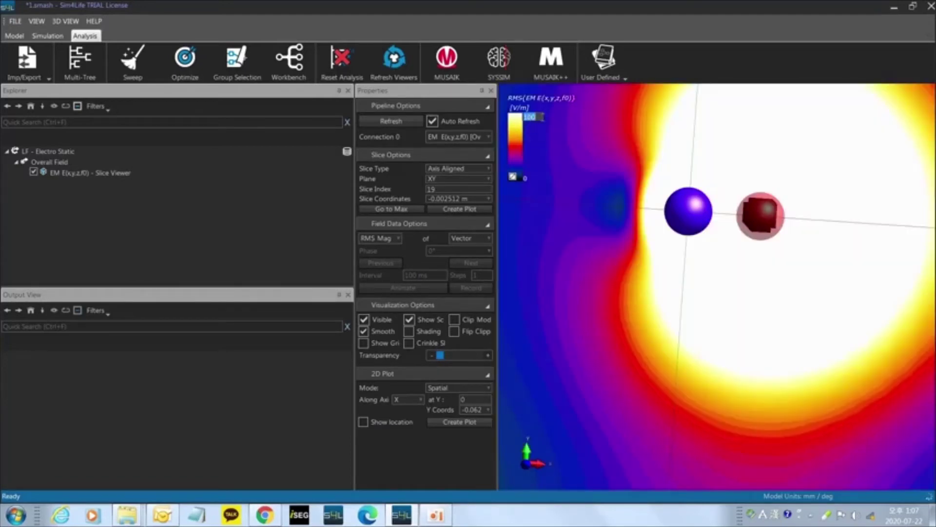
{"action": "key", "text": "Return"}
Step: Set the maximum of the field slice's color scale to 1e+3 V/m and show the model from above
{"action": "double_click", "coordinate": [530, 118]}
{"action": "type", "text": "1e-3"}
{"action": "key", "text": "Return"}
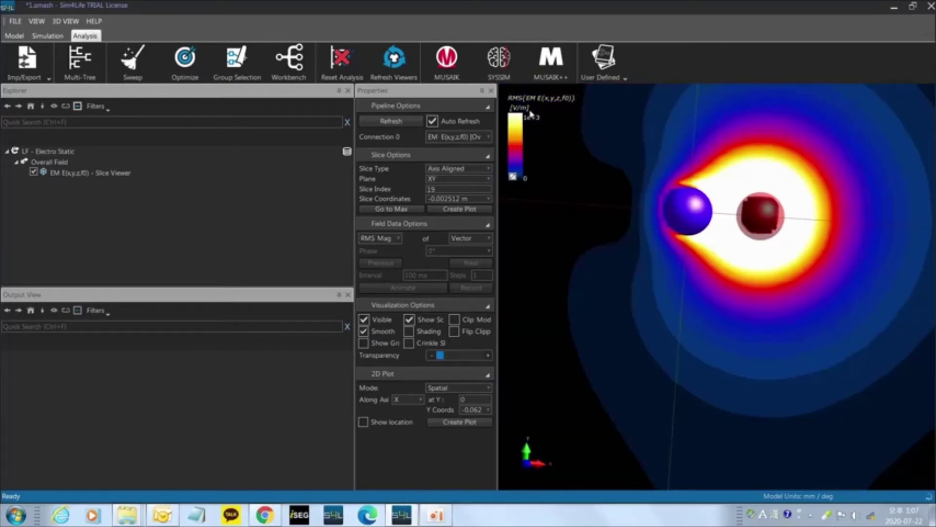
{"action": "middle_click_drag", "start_coordinate": [721, 253], "coordinate": [764, 259]}
{"action": "key", "text": "z"}
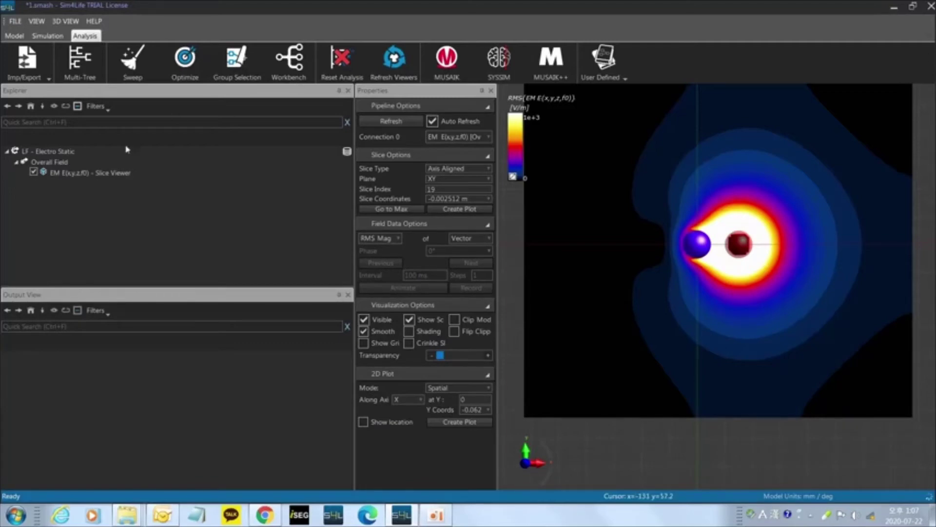
Step: Add a Vector Field Viewer for the Overall Field's EM E(x,y,z,f0) output
{"action": "left_click", "coordinate": [99, 176]}
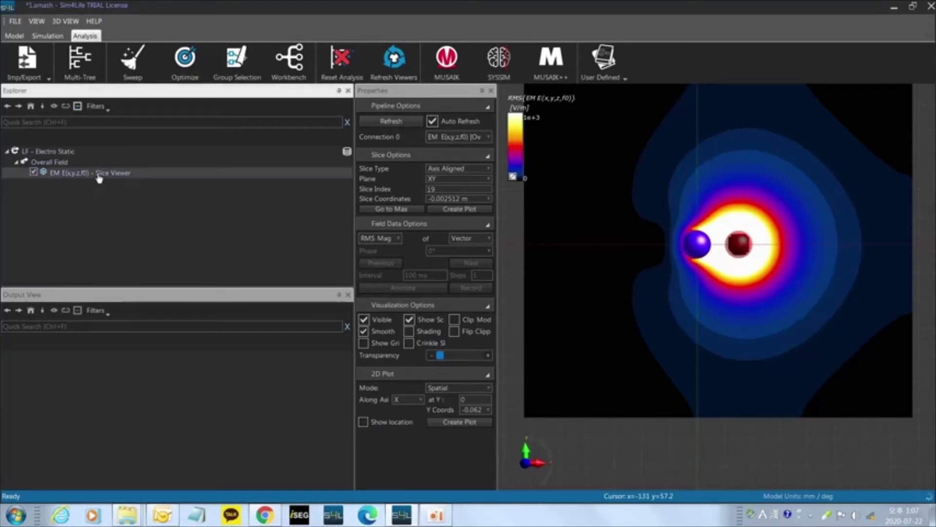
{"action": "left_click", "coordinate": [54, 164]}
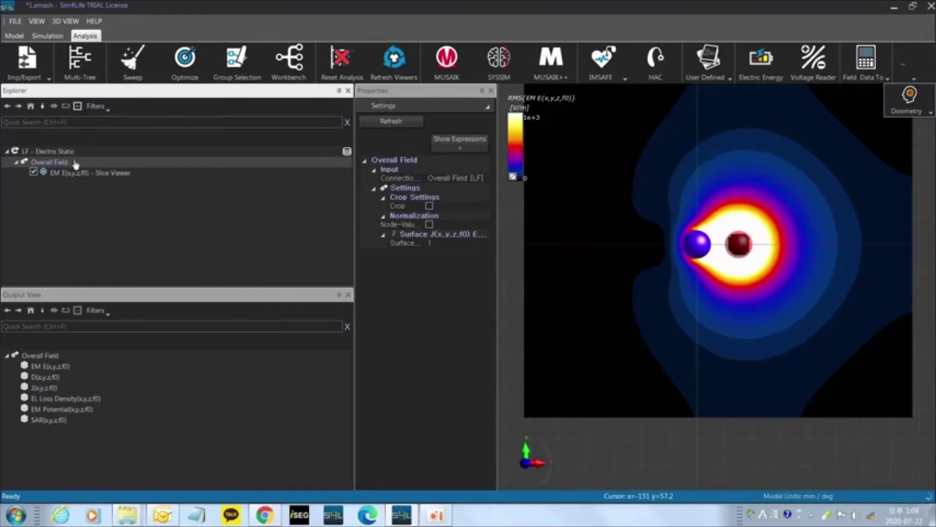
{"action": "left_click", "coordinate": [51, 369]}
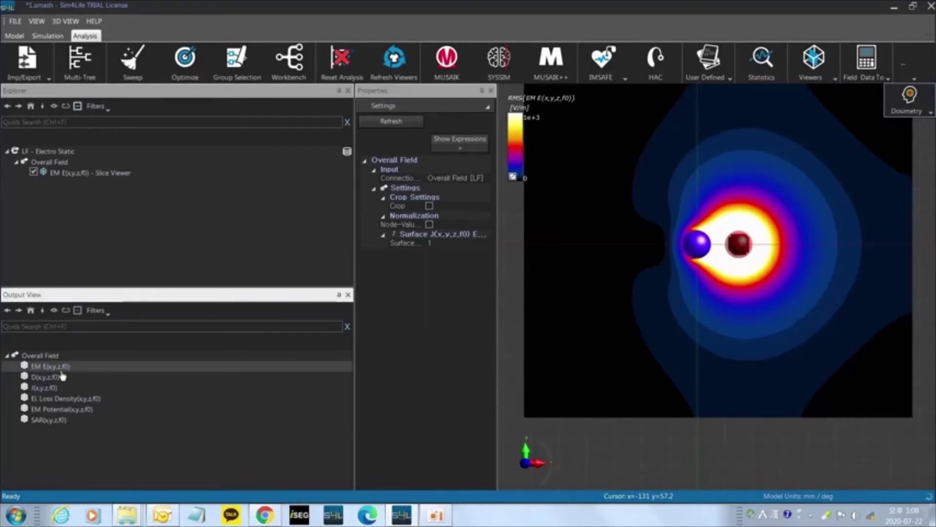
{"action": "left_click", "coordinate": [816, 66]}
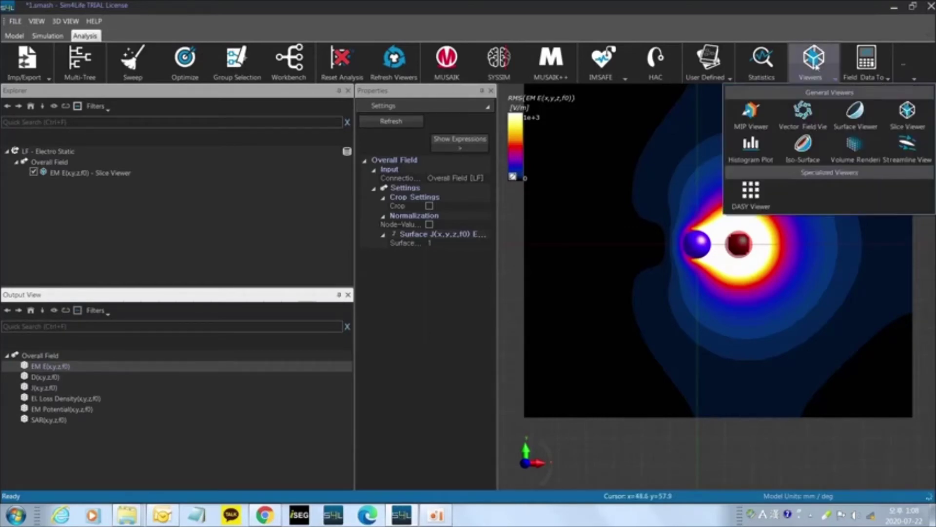
{"action": "left_click", "coordinate": [802, 117]}
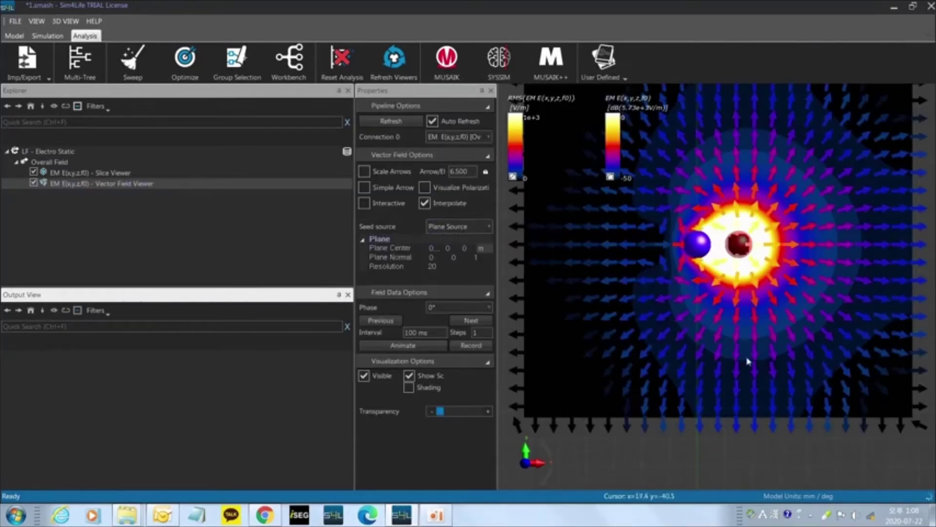
{"action": "middle_click_drag", "start_coordinate": [749, 363], "coordinate": [754, 337]}
{"action": "scroll", "coordinate": [752, 344], "scroll_direction": "up", "scroll_amount": 4}
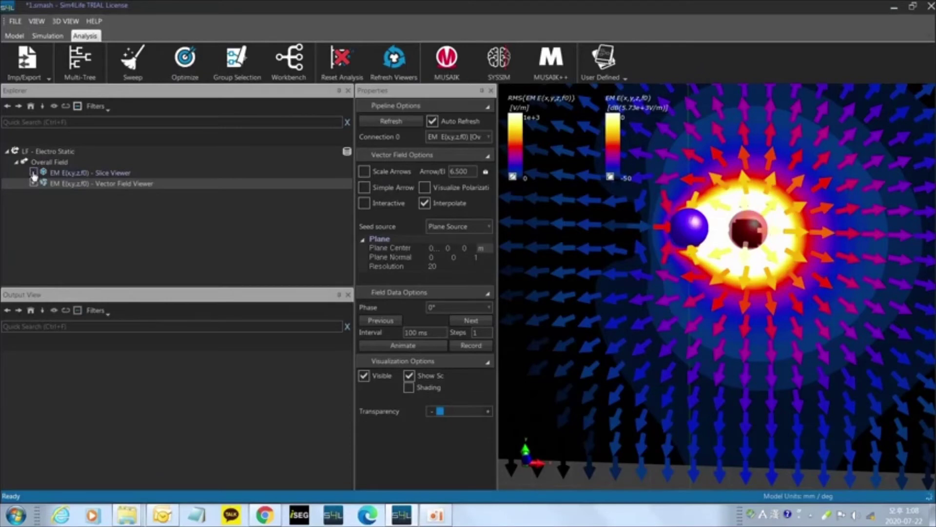
Step: Hide the EM E(x,y,z,f0) slice viewer so that only the vector field arrows around the electrodes are displayed
{"action": "left_click", "coordinate": [34, 172]}
{"action": "scroll", "coordinate": [695, 340], "scroll_direction": "down", "scroll_amount": 3}
{"action": "scroll", "coordinate": [701, 342], "scroll_direction": "up", "scroll_amount": 4}
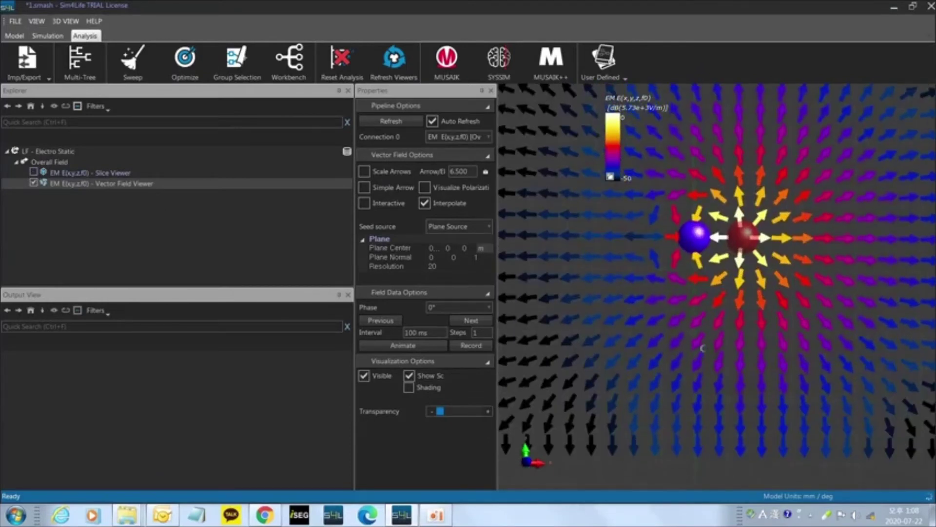
{"action": "middle_click_drag", "start_coordinate": [705, 352], "coordinate": [706, 348]}
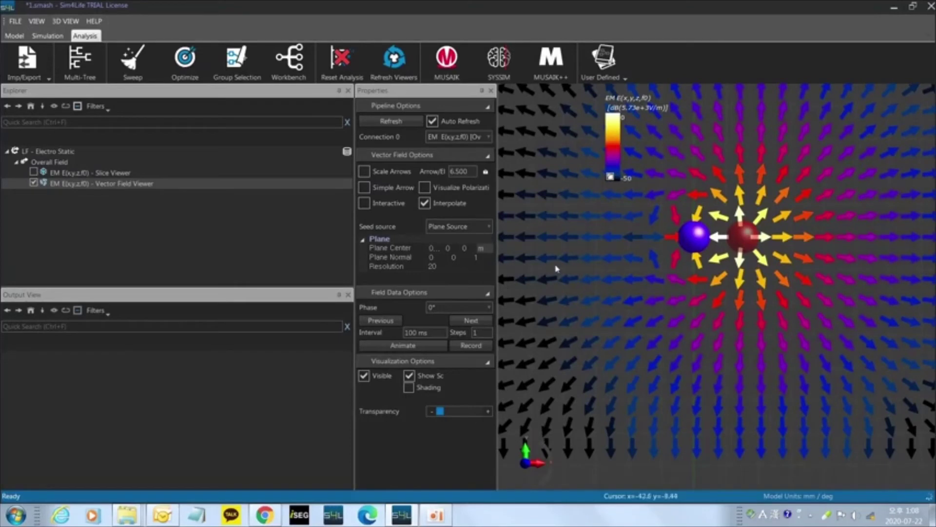
Step: Widen the vector field viewer's settings area and set the seed plane's resolution to 50
{"action": "left_click_drag", "start_coordinate": [524, 252], "coordinate": [575, 252]}
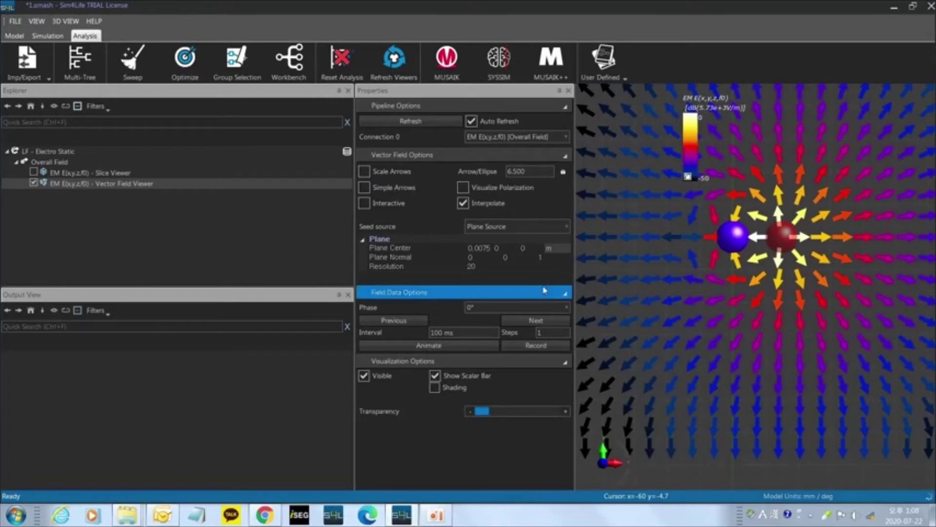
{"action": "left_click", "coordinate": [504, 267]}
{"action": "key", "text": "BackSpace"}
{"action": "key", "text": "BackSpace"}
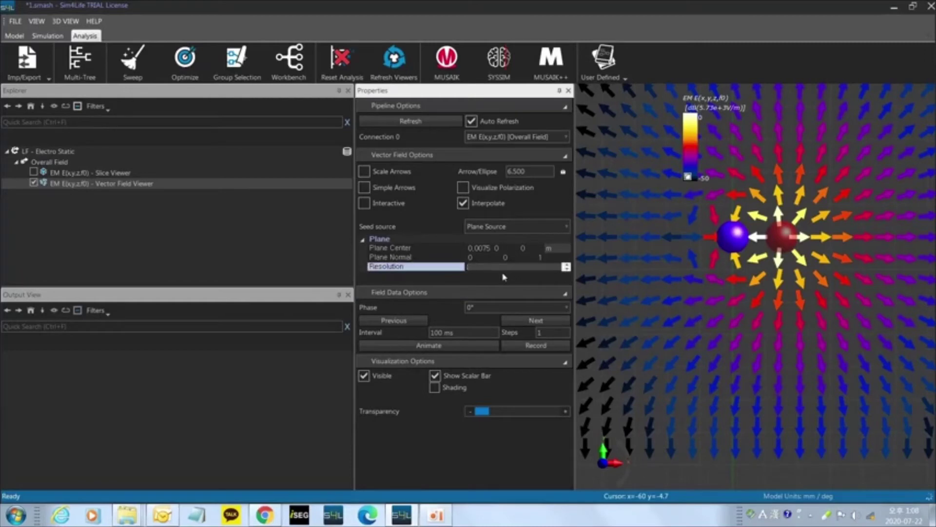
{"action": "type", "text": "50"}
{"action": "key", "text": "Return"}
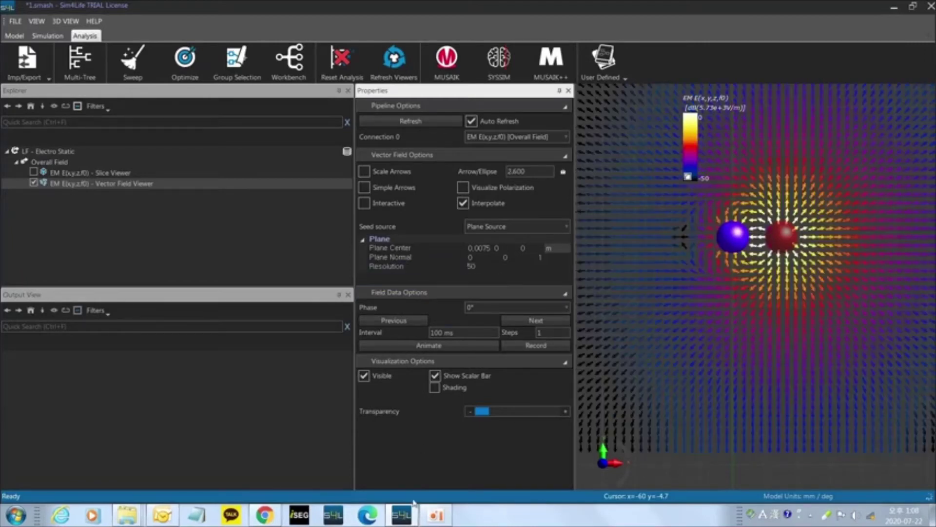
{"action": "left_click", "coordinate": [479, 268]}
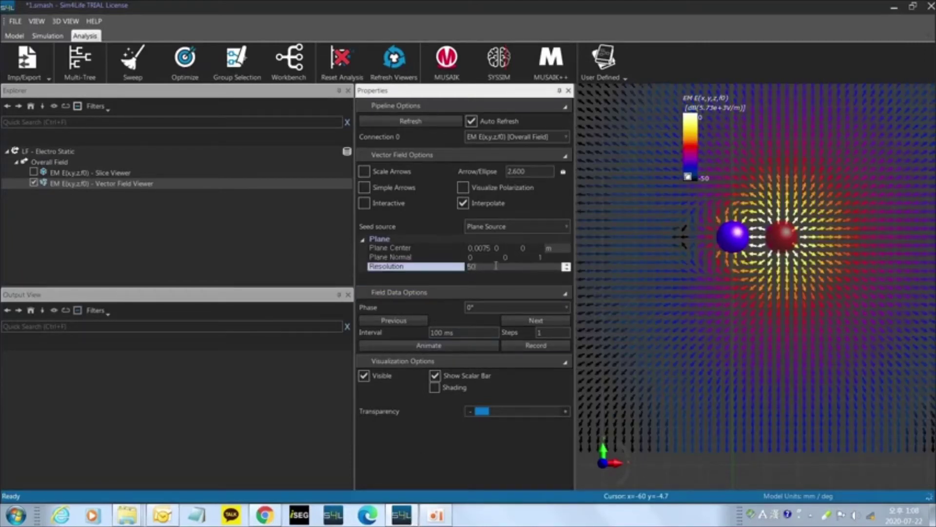
{"action": "key", "text": "BackSpace"}
{"action": "key", "text": "BackSpace"}
{"action": "type", "text": "20"}
{"action": "key", "text": "BackSpace"}
{"action": "key", "text": "BackSpace"}
{"action": "type", "text": "50"}
{"action": "key", "text": "Return"}
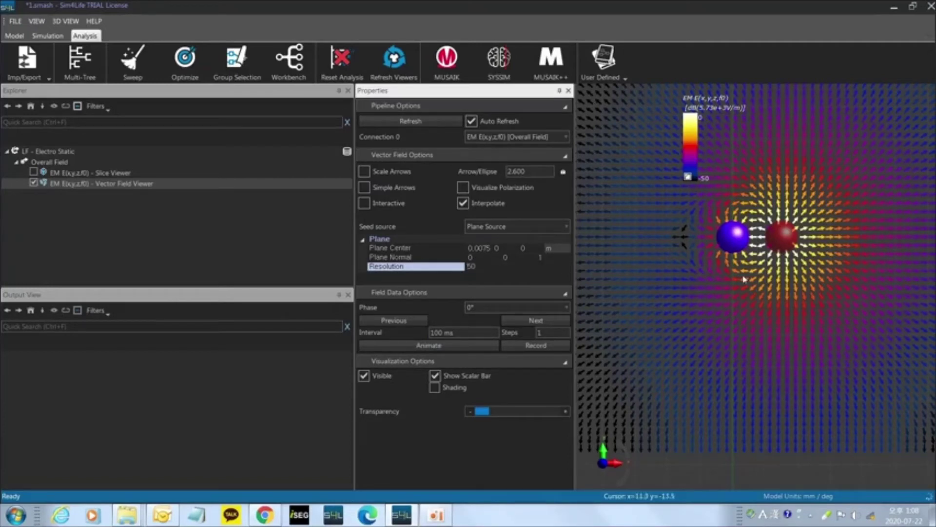
Step: Examine the field arrows around the two spheres edge-on and from above, both close up and over the whole plane
{"action": "scroll", "coordinate": [826, 292], "scroll_direction": "up", "scroll_amount": 5}
{"action": "scroll", "coordinate": [826, 293], "scroll_direction": "down", "scroll_amount": 5}
{"action": "middle_click_drag", "start_coordinate": [839, 345], "coordinate": [847, 294]}
{"action": "key", "text": "y"}
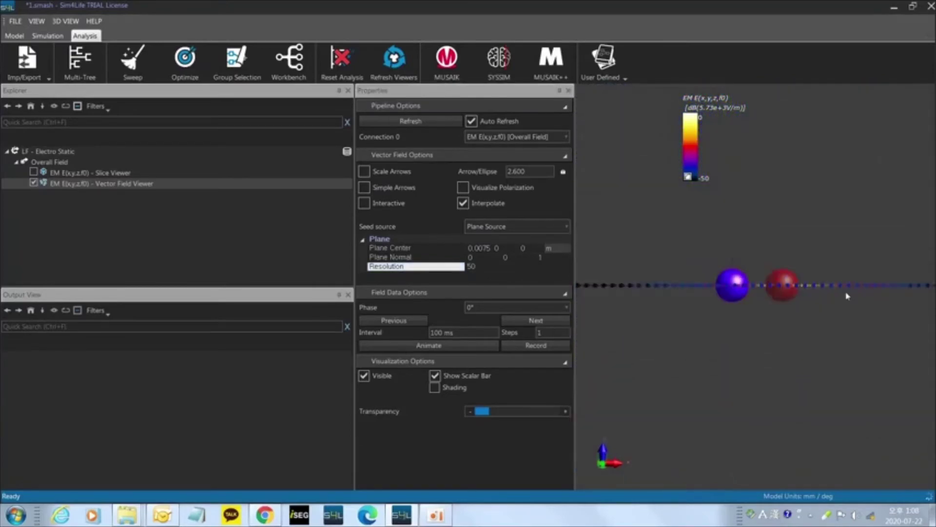
{"action": "key", "text": "z"}
{"action": "scroll", "coordinate": [768, 293], "scroll_direction": "up", "scroll_amount": 5}
{"action": "scroll", "coordinate": [769, 293], "scroll_direction": "down", "scroll_amount": 5}
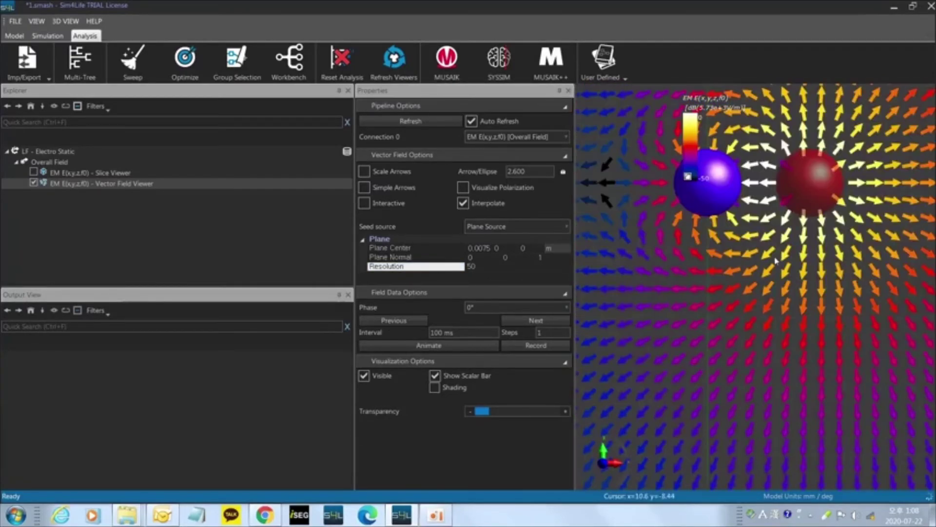
{"action": "scroll", "coordinate": [808, 223], "scroll_direction": "down", "scroll_amount": 2}
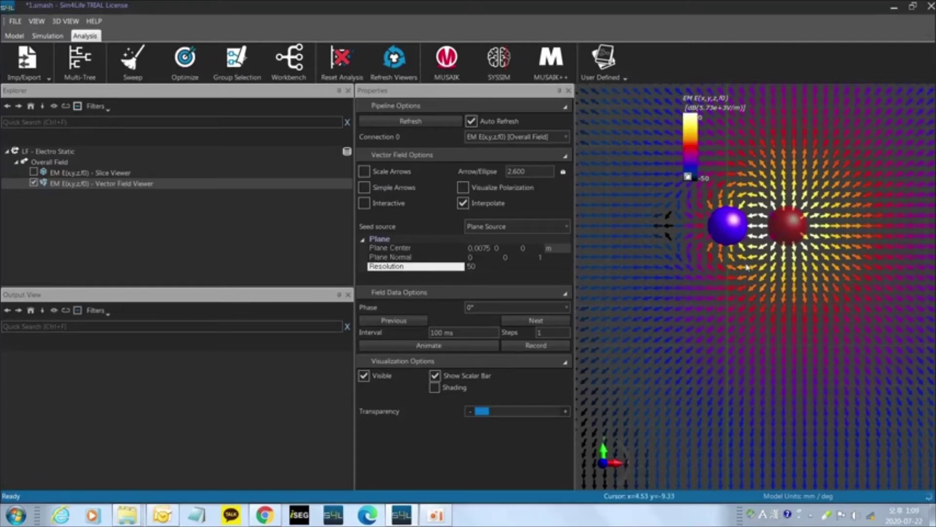
{"action": "scroll", "coordinate": [748, 267], "scroll_direction": "down", "scroll_amount": 4}
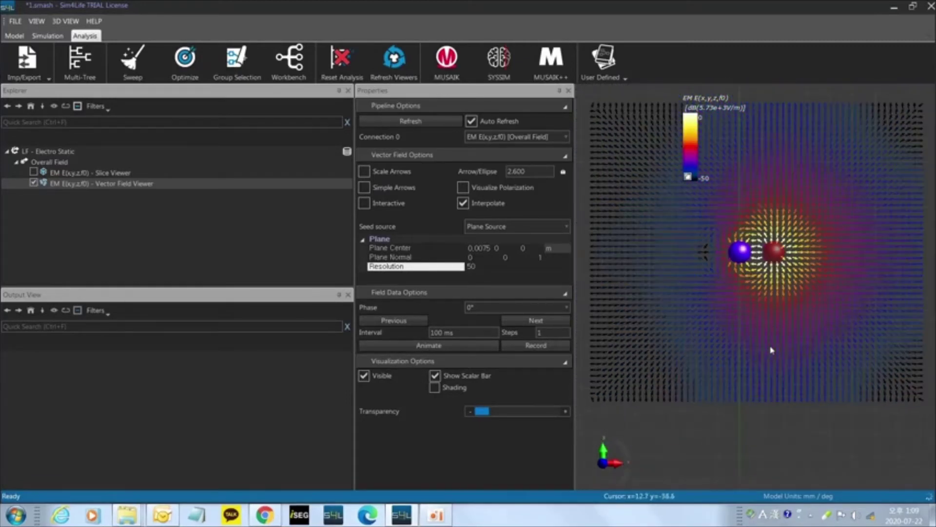
Step: Make the vector field's seed plane interactive and orient it to XZ, YZ and back to XY
{"action": "left_click", "coordinate": [394, 207]}
{"action": "left_click", "coordinate": [443, 191]}
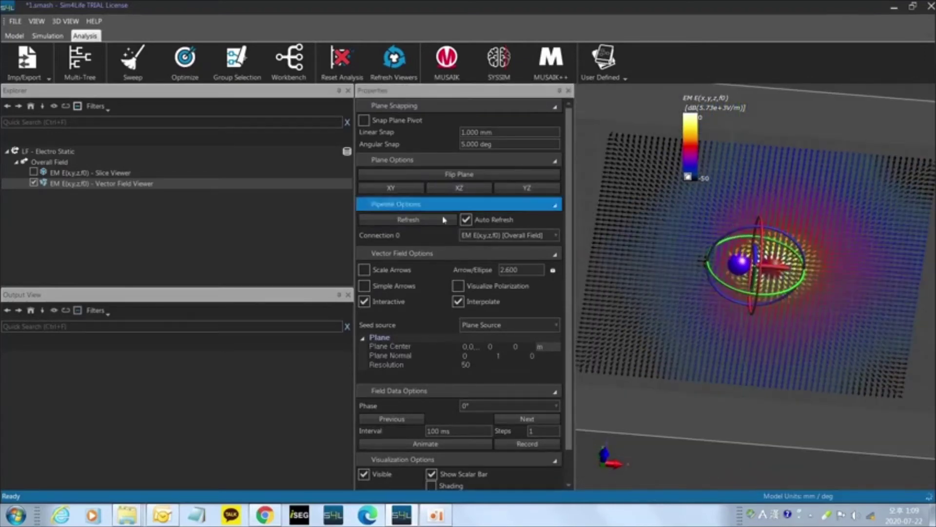
{"action": "left_click", "coordinate": [524, 188]}
{"action": "left_click", "coordinate": [390, 188]}
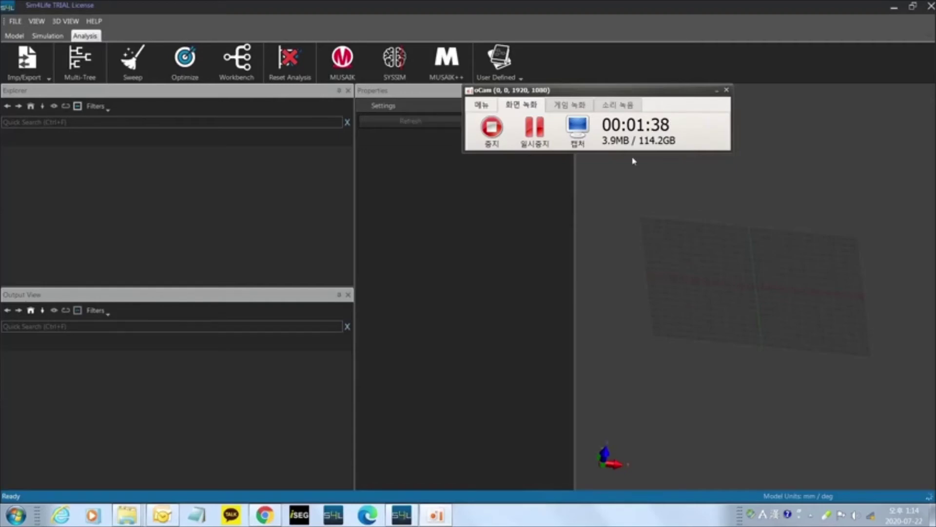
Step: Switch the new empty project from analysis to modelling
{"action": "left_click", "coordinate": [301, 3]}
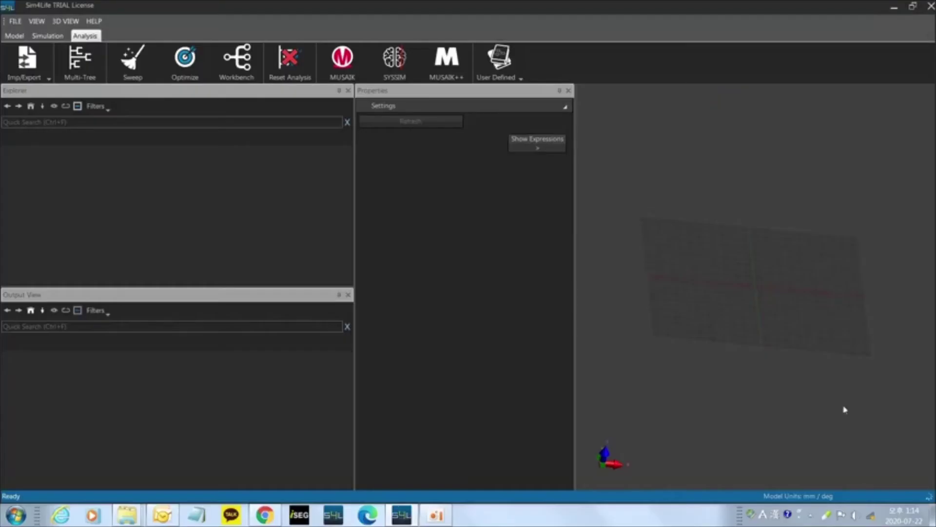
{"action": "left_click", "coordinate": [14, 36]}
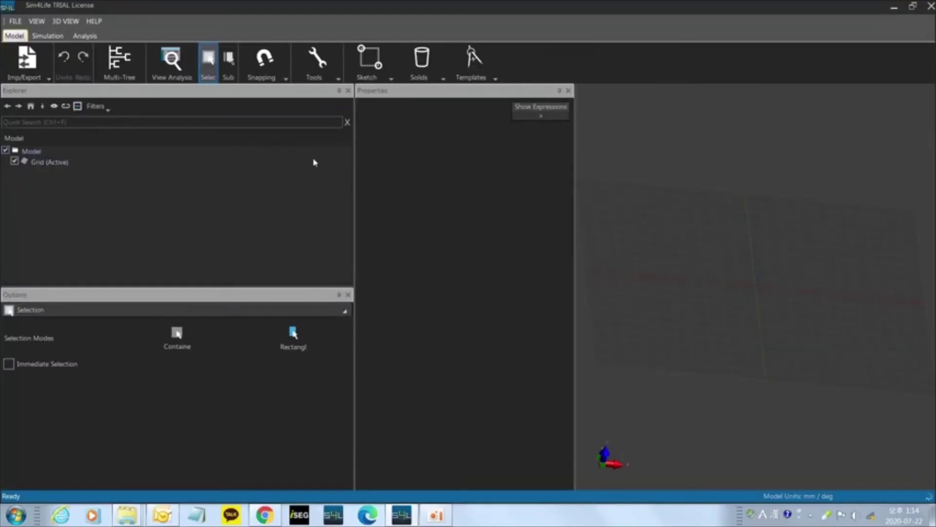
Step: Draw a solid sphere with a radius of about 11 mm, centred on the X axis at about -39 mm
{"action": "left_click", "coordinate": [419, 60]}
{"action": "left_click", "coordinate": [544, 125]}
{"action": "left_click", "coordinate": [691, 282]}
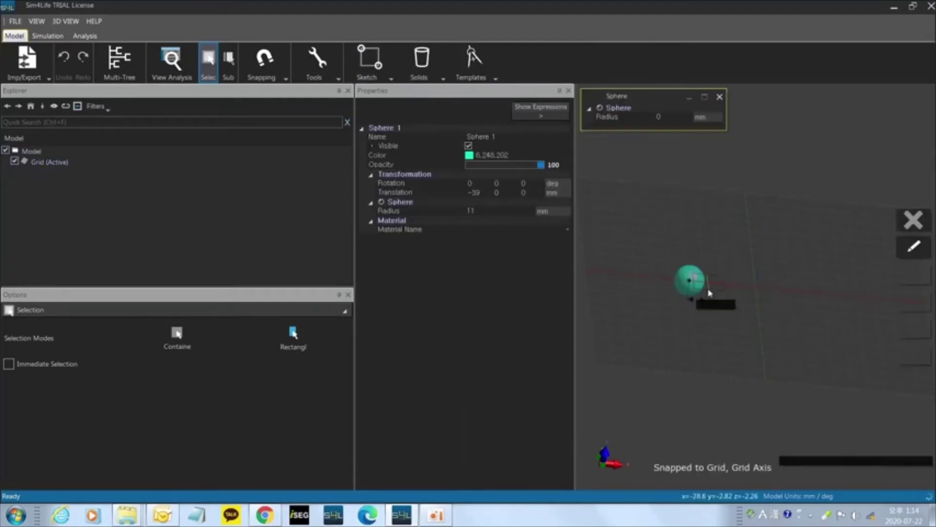
{"action": "left_click", "coordinate": [709, 289]}
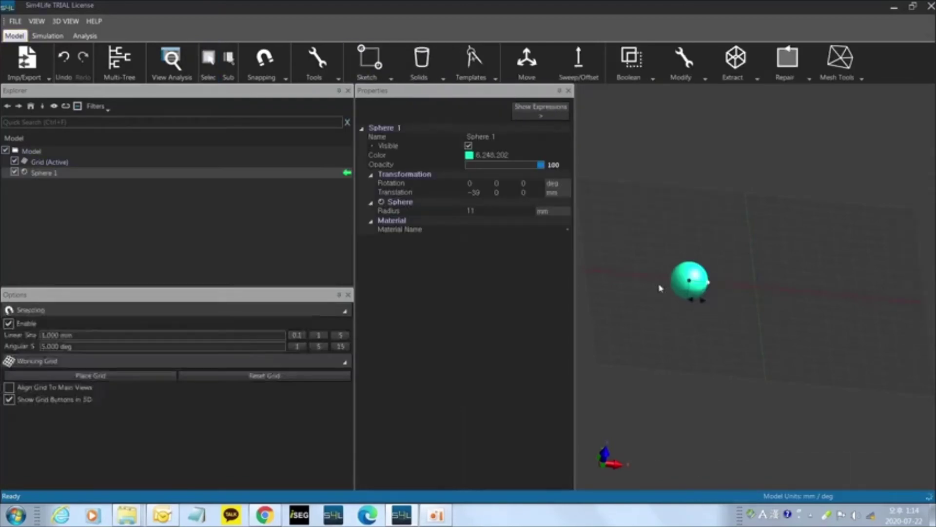
Step: Set the sphere's radius to 0.1 mm
{"action": "left_click", "coordinate": [482, 211]}
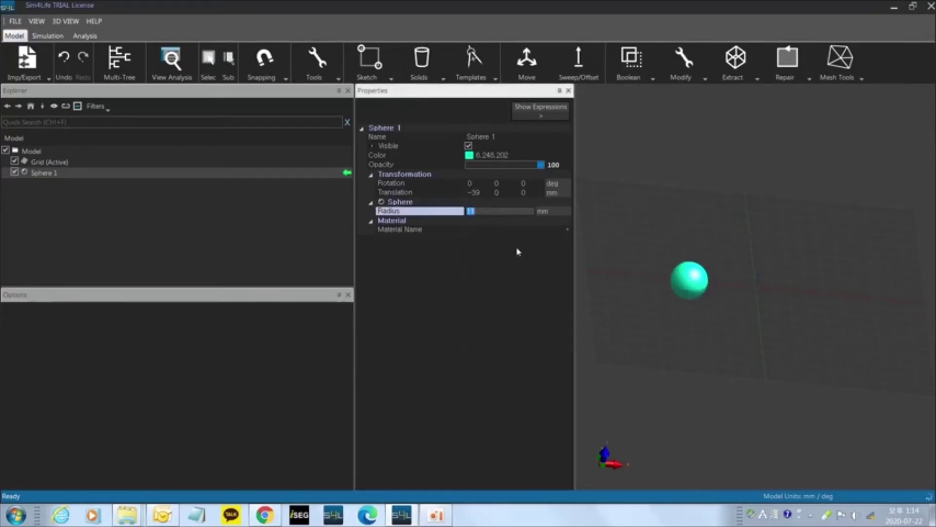
{"action": "type", "text": "0.1"}
{"action": "key", "text": "Return"}
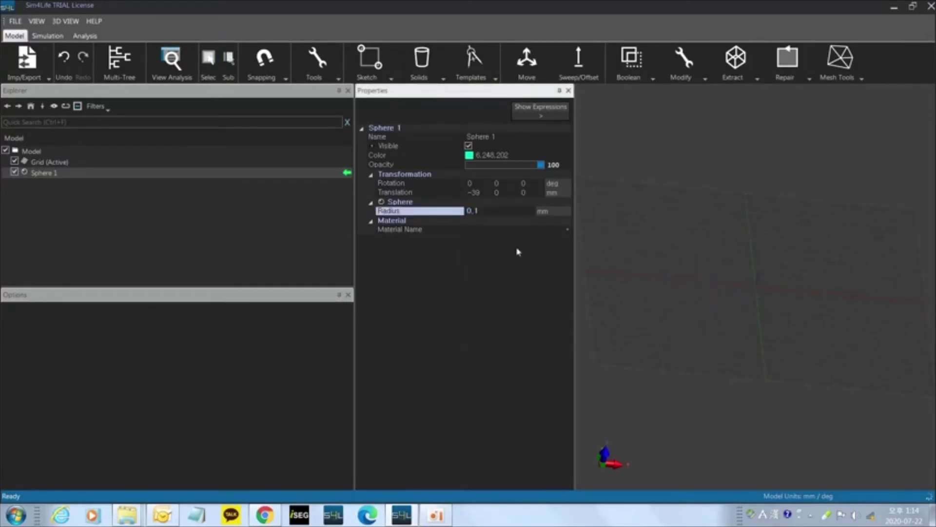
Step: Set the tiny sphere's X translation to 0 mm so it sits at the origin
{"action": "middle_click_drag", "start_coordinate": [658, 311], "coordinate": [931, 328]}
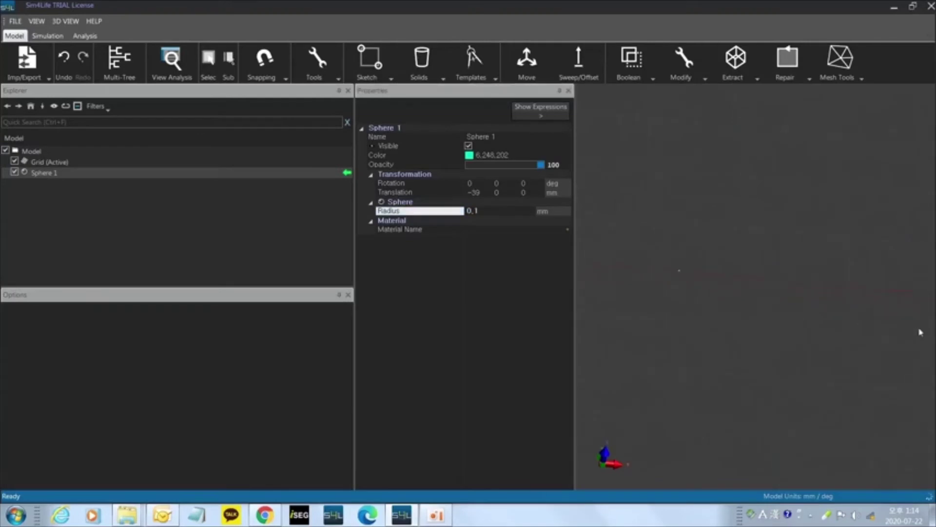
{"action": "scroll", "coordinate": [768, 321], "scroll_direction": "up", "scroll_amount": 4}
{"action": "middle_click_drag", "start_coordinate": [716, 310], "coordinate": [928, 343]}
{"action": "scroll", "coordinate": [834, 328], "scroll_direction": "up", "scroll_amount": 5}
{"action": "middle_click_drag", "start_coordinate": [843, 326], "coordinate": [828, 330]}
{"action": "left_click", "coordinate": [480, 194]}
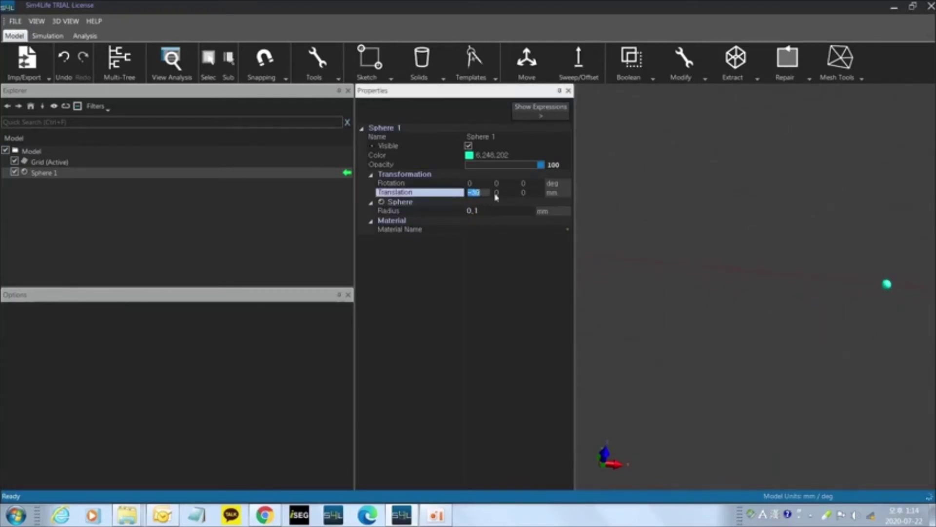
{"action": "type", "text": "0"}
{"action": "key", "text": "Return"}
{"action": "type", "text": "zzz"}
{"action": "left_click", "coordinate": [48, 177]}
{"action": "type", "text": "zz"}
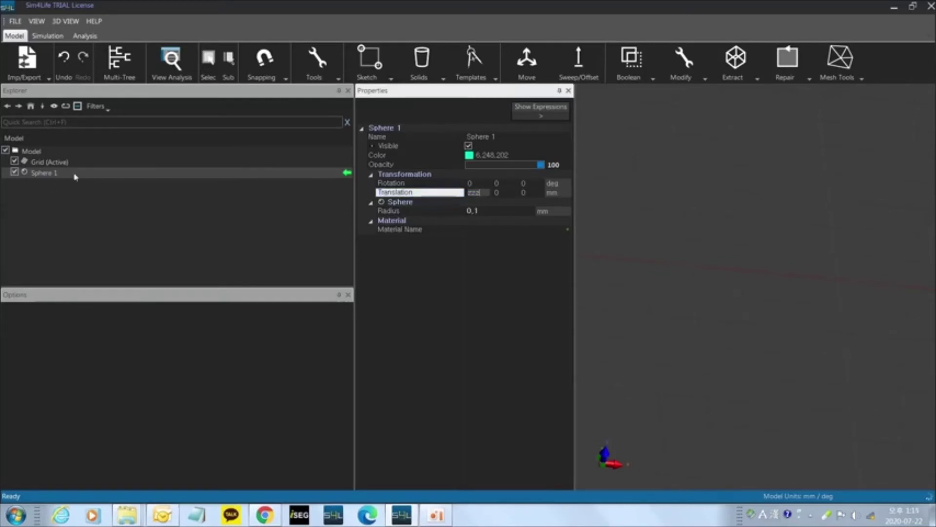
{"action": "key", "text": "Escape"}
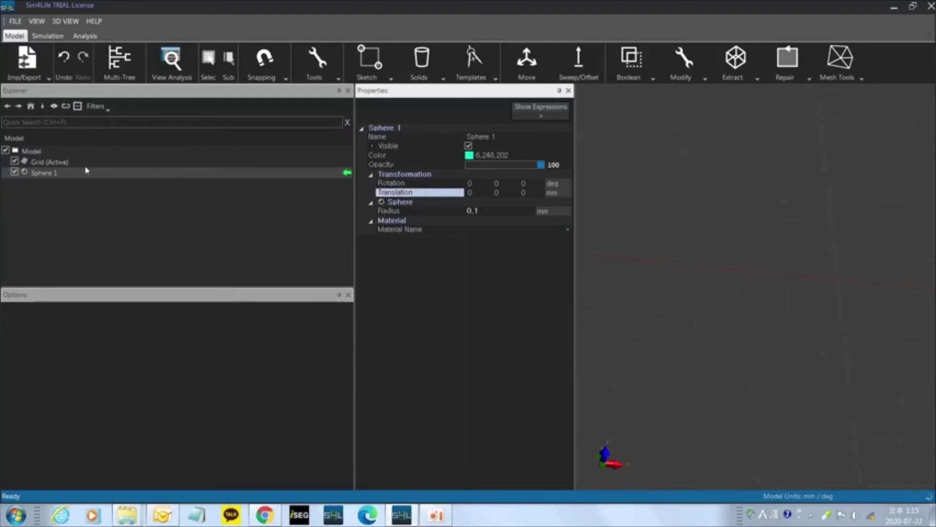
Step: Fit the view to the sphere and rename it Electrode
{"action": "double_click", "coordinate": [39, 177]}
{"action": "type", "text": "zzz"}
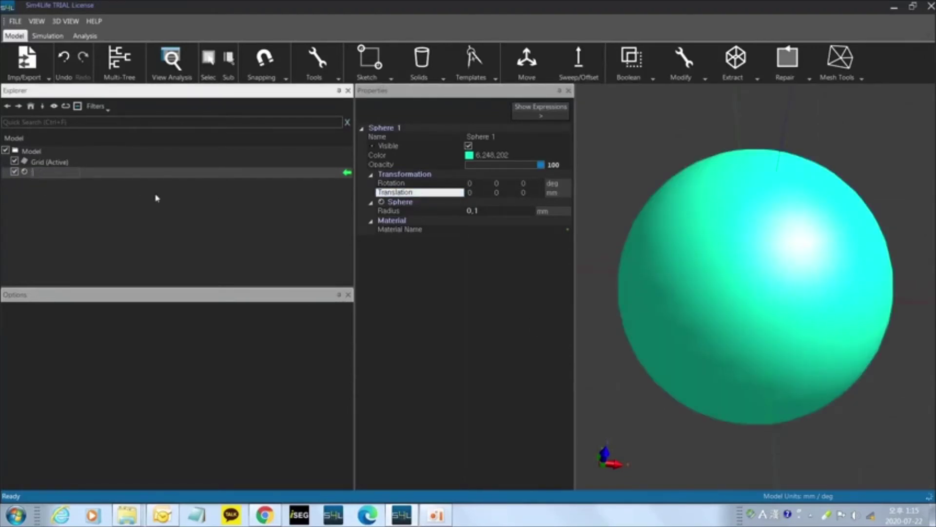
{"action": "type", "text": "Elect"}
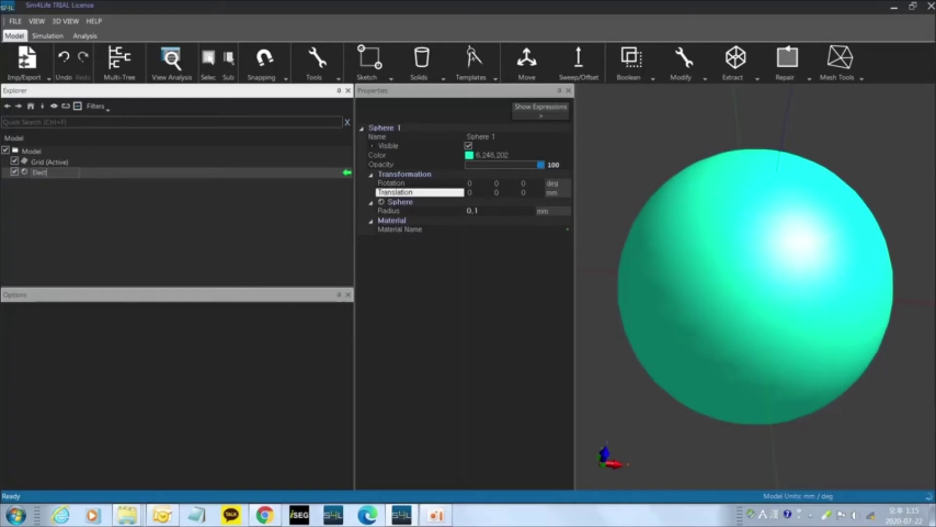
{"action": "type", "text": "rode"}
{"action": "key", "text": "Return"}
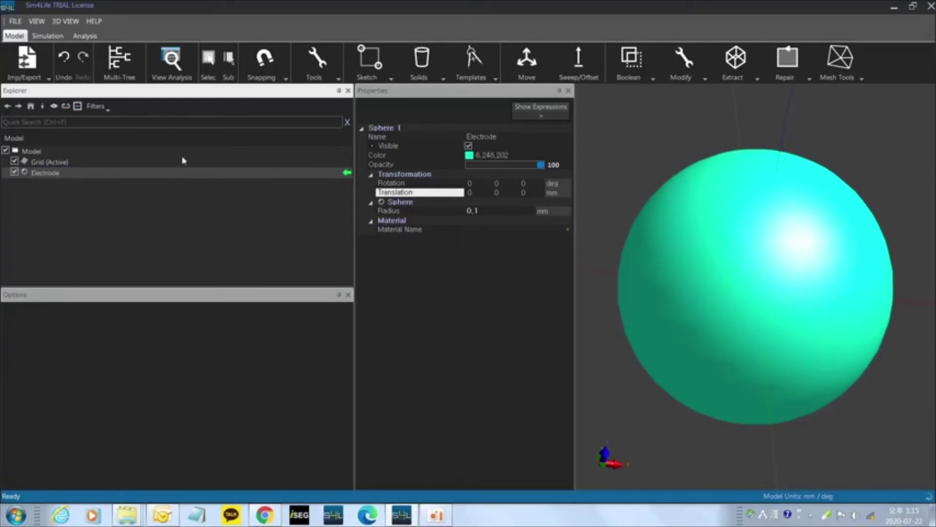
Step: Draw a solid block around the electrode, about 3 mm in X, -4 mm in Y and 2 mm in Z
{"action": "scroll", "coordinate": [857, 322], "scroll_direction": "down", "scroll_amount": 3}
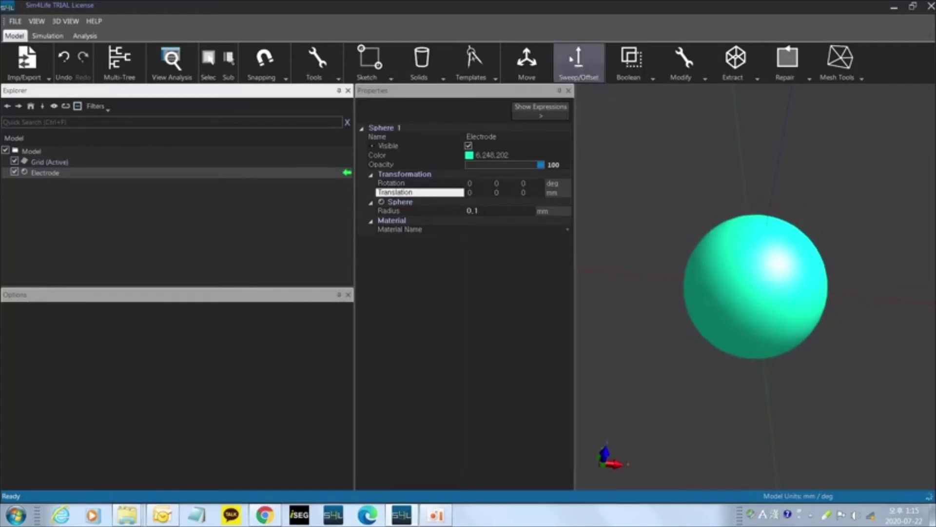
{"action": "scroll", "coordinate": [834, 286], "scroll_direction": "down", "scroll_amount": 4}
{"action": "scroll", "coordinate": [839, 270], "scroll_direction": "down", "scroll_amount": 2}
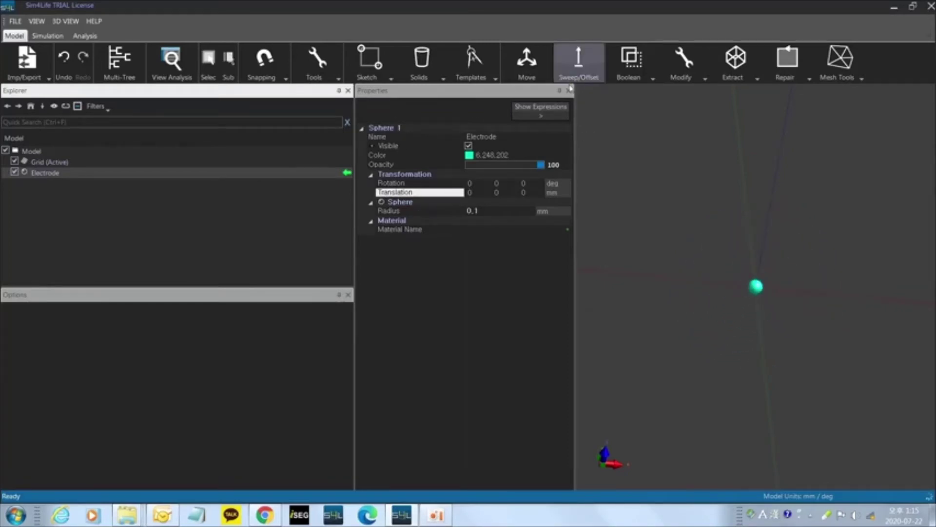
{"action": "left_click", "coordinate": [32, 152]}
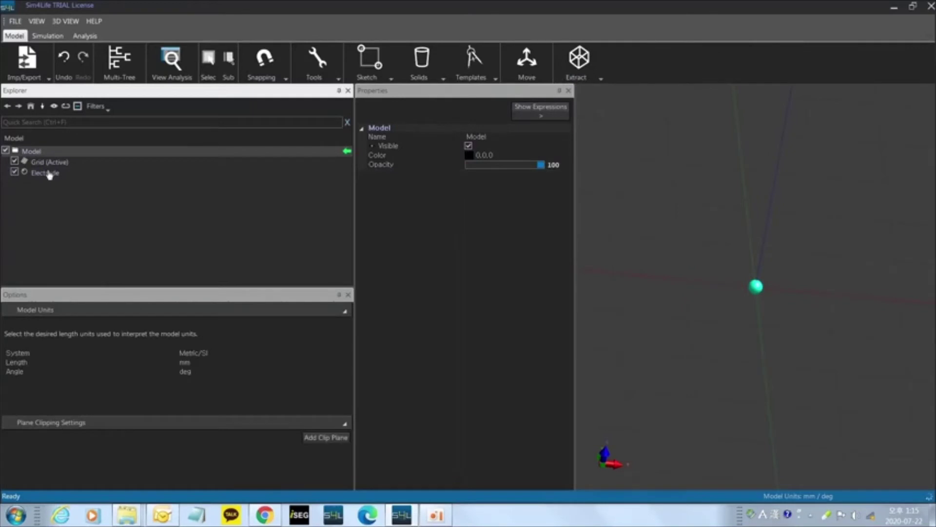
{"action": "left_click", "coordinate": [45, 172]}
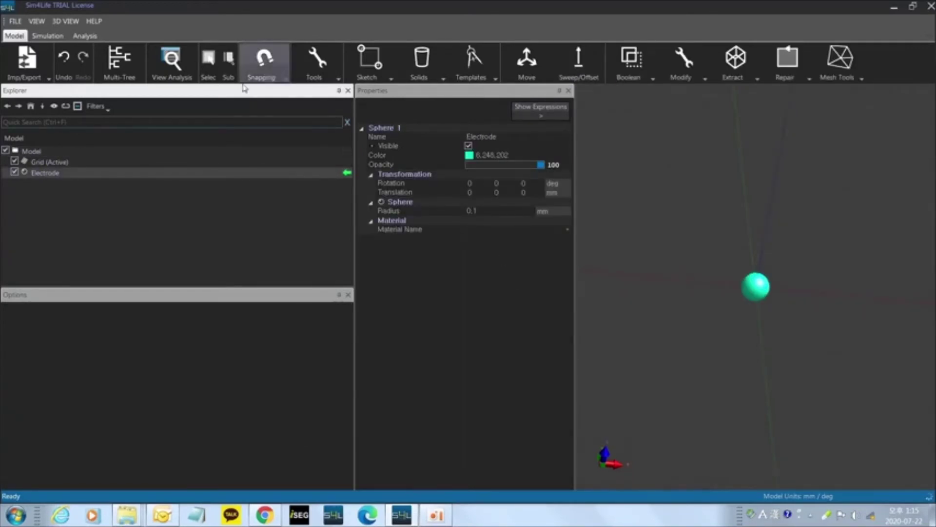
{"action": "left_click", "coordinate": [445, 77]}
{"action": "left_click", "coordinate": [476, 117]}
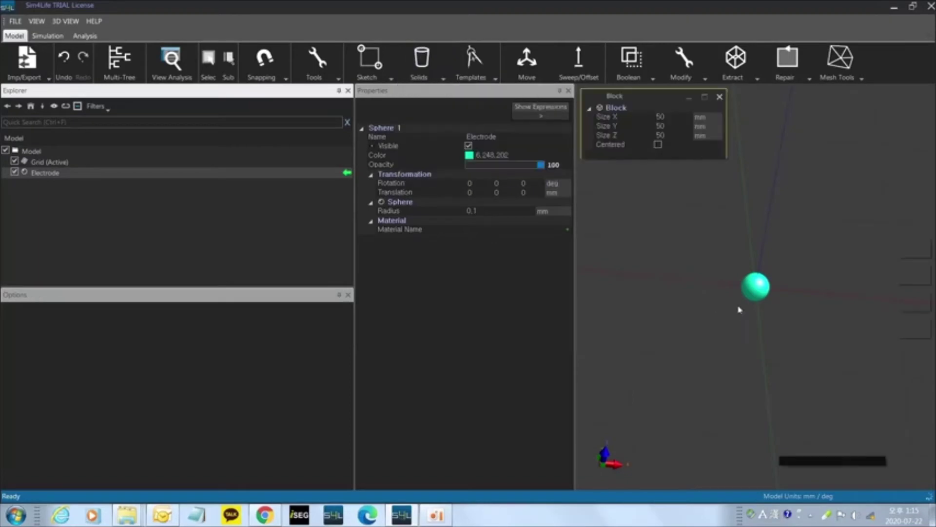
{"action": "left_click", "coordinate": [676, 349]}
{"action": "scroll", "coordinate": [851, 382], "scroll_direction": "down", "scroll_amount": 5}
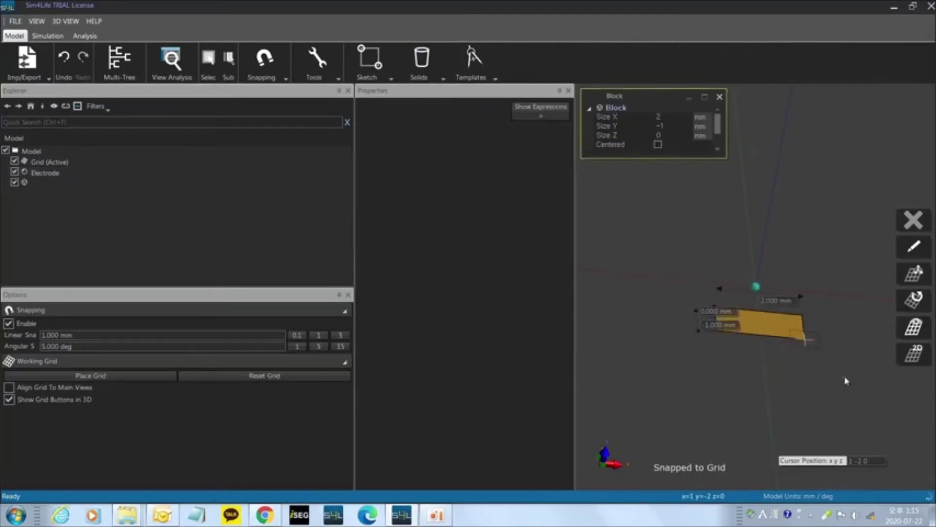
{"action": "left_click", "coordinate": [861, 414]}
{"action": "left_click", "coordinate": [857, 330]}
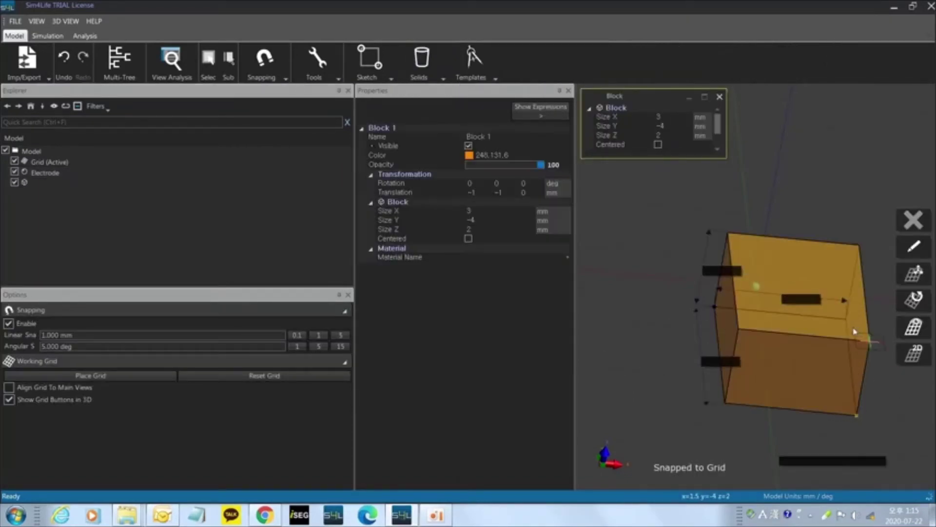
Step: Set the block's X, Y and Z sizes to 10 mm each
{"action": "left_click", "coordinate": [480, 216]}
{"action": "type", "text": "10"}
{"action": "key", "text": "Tab"}
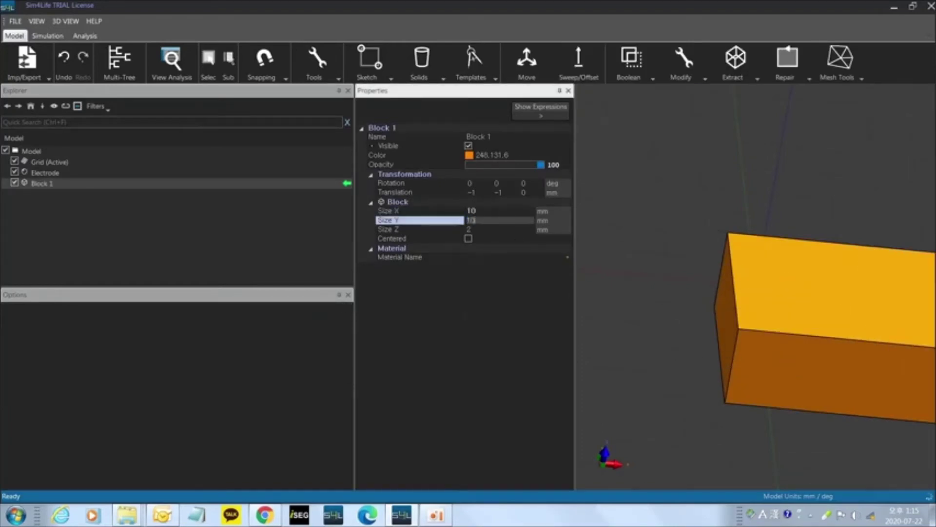
{"action": "type", "text": "10"}
{"action": "key", "text": "Tab"}
{"action": "type", "text": "10"}
{"action": "key", "text": "Return"}
Step: Set the block's X and Y translations to 0 mm and make the block centred on its position
{"action": "left_click", "coordinate": [472, 192]}
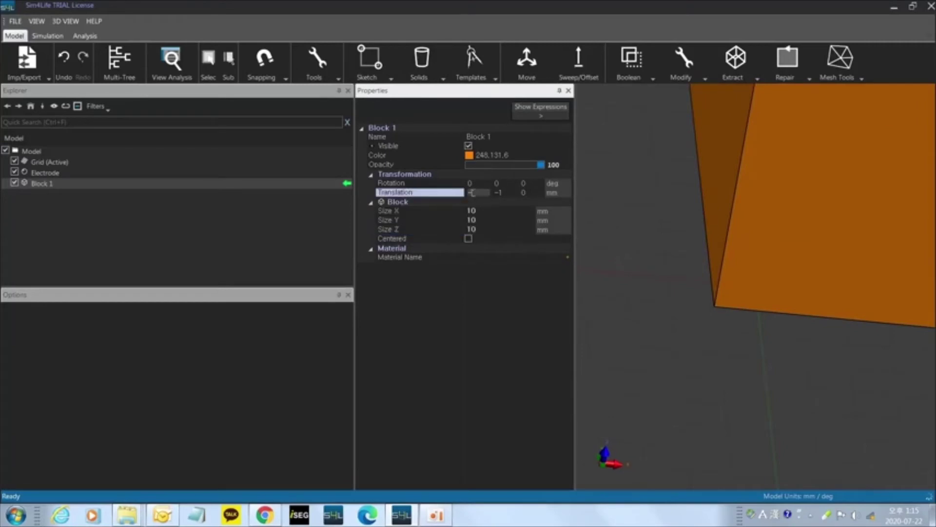
{"action": "type", "text": "0"}
{"action": "key", "text": "Tab"}
{"action": "type", "text": "0"}
{"action": "key", "text": "Return"}
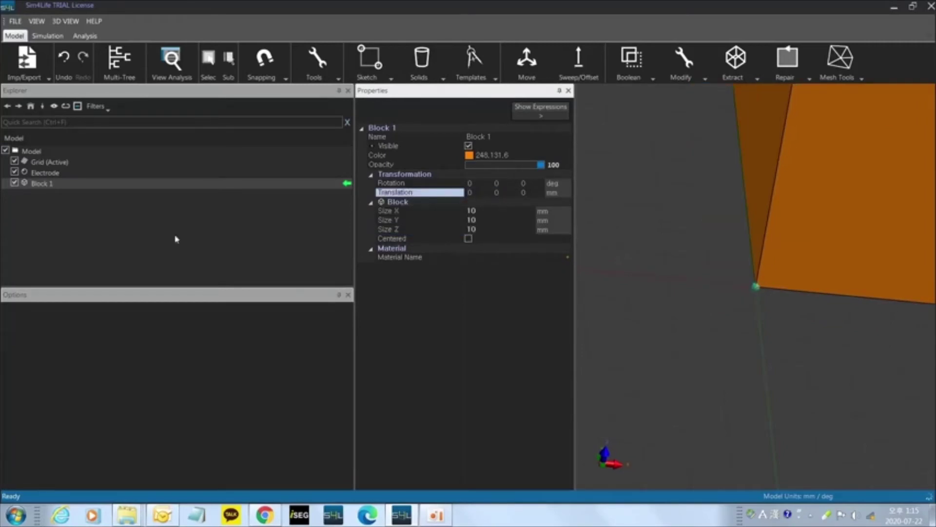
{"action": "left_click", "coordinate": [468, 238]}
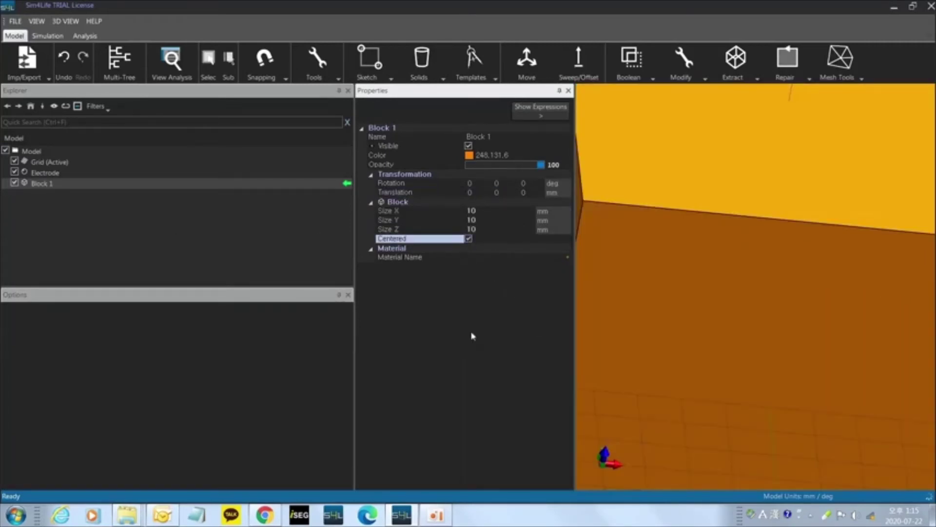
Step: Reduce the opacity of the 10 mm block to 24
{"action": "scroll", "coordinate": [688, 350], "scroll_direction": "down", "scroll_amount": 5}
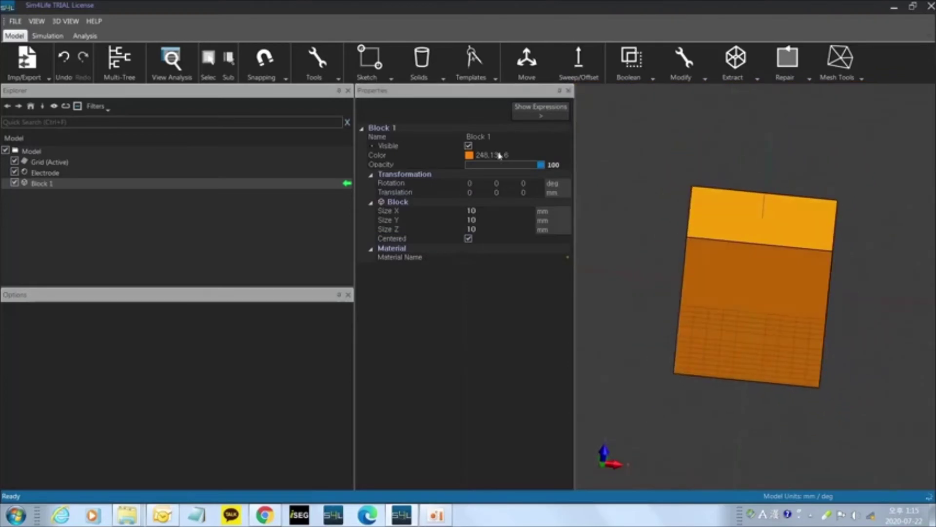
{"action": "left_click_drag", "start_coordinate": [536, 168], "coordinate": [487, 175]}
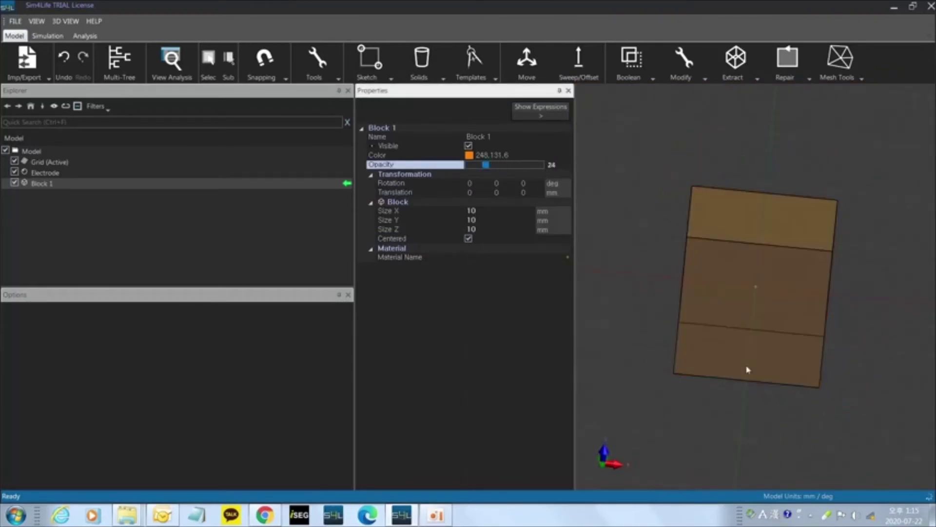
{"action": "scroll", "coordinate": [748, 368], "scroll_direction": "up", "scroll_amount": 5}
{"action": "middle_click_drag", "start_coordinate": [749, 362], "coordinate": [753, 365]}
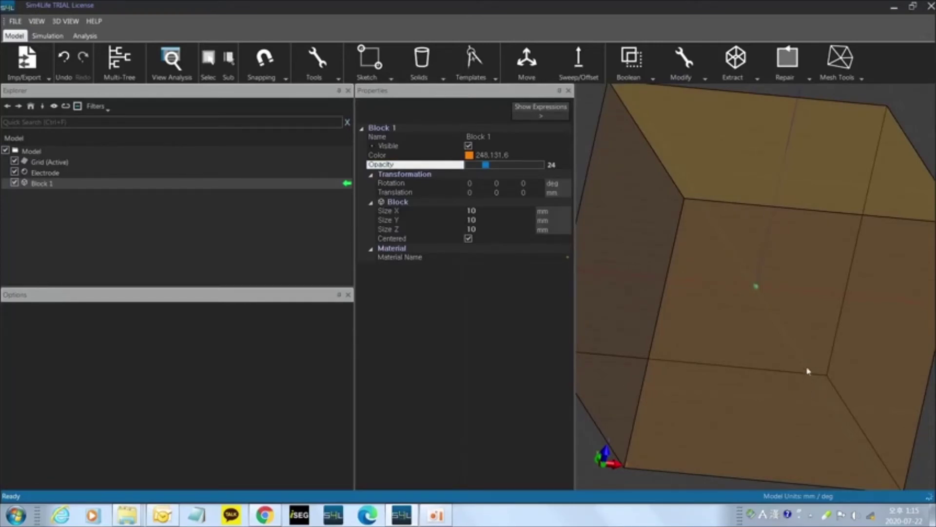
{"action": "scroll", "coordinate": [808, 371], "scroll_direction": "down", "scroll_amount": 5}
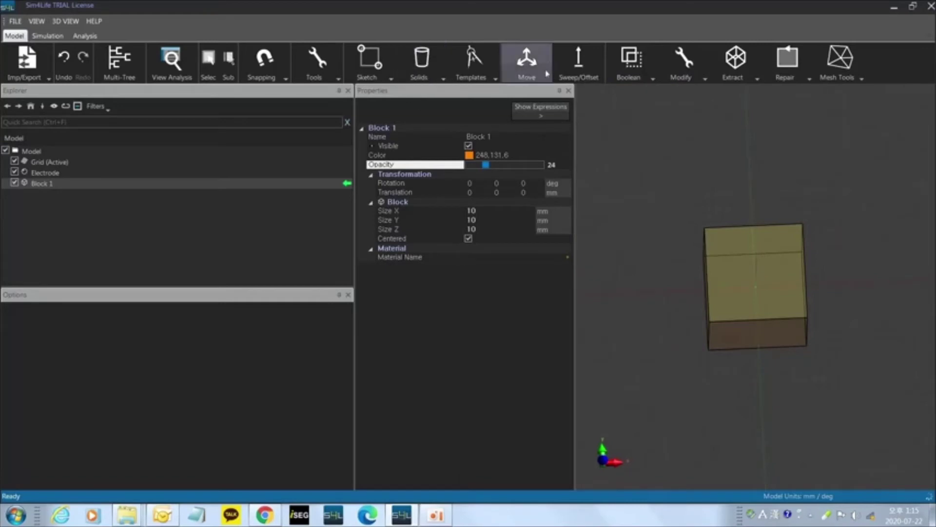
Step: Sketch a two-point spline beside the block, from about (-10, 10, 0) to (13, 9, 0) mm
{"action": "left_click", "coordinate": [371, 64]}
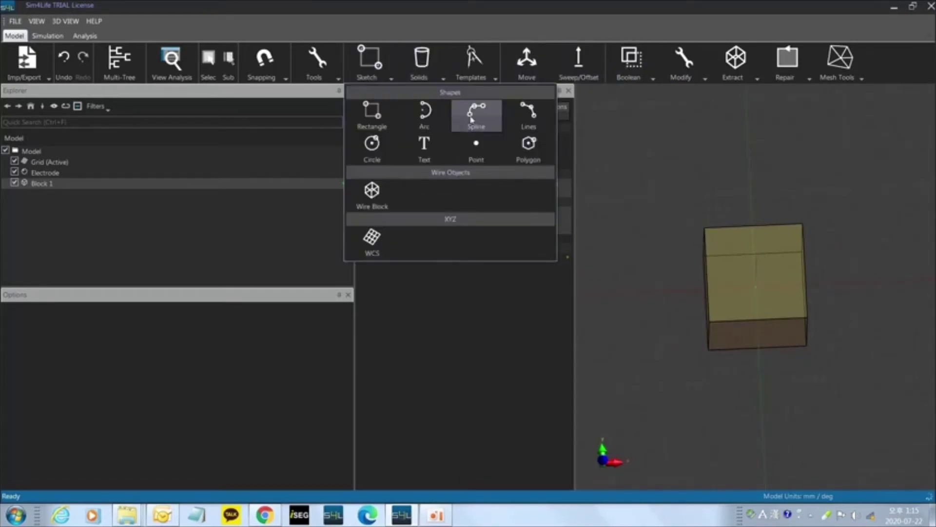
{"action": "left_click", "coordinate": [472, 118]}
{"action": "left_click", "coordinate": [655, 200]}
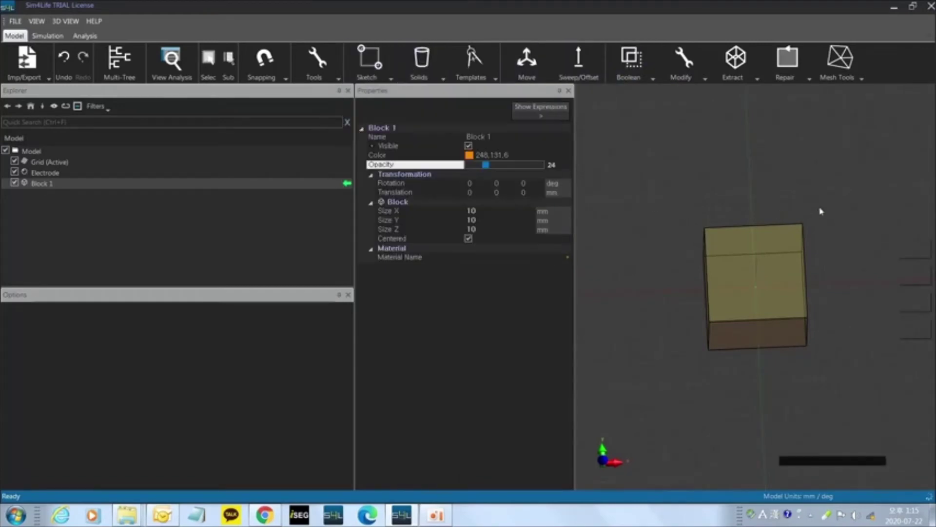
{"action": "left_click", "coordinate": [877, 204]}
{"action": "key", "text": "Escape"}
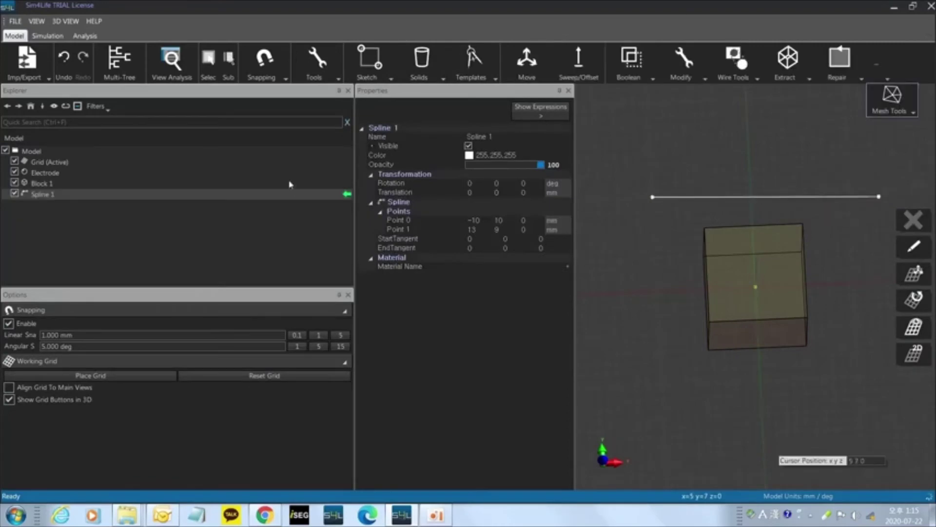
Step: Try to set the spline's Point 0 to (-5, 2, 0) mm and Point 1 to (5, 2, 0) mm
{"action": "left_click", "coordinate": [480, 221]}
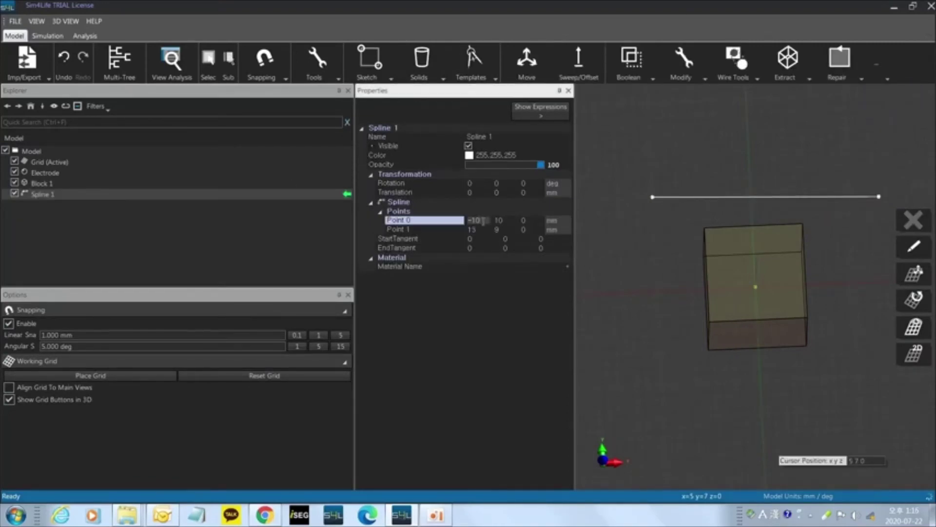
{"action": "type", "text": "-5"}
{"action": "key", "text": "Tab"}
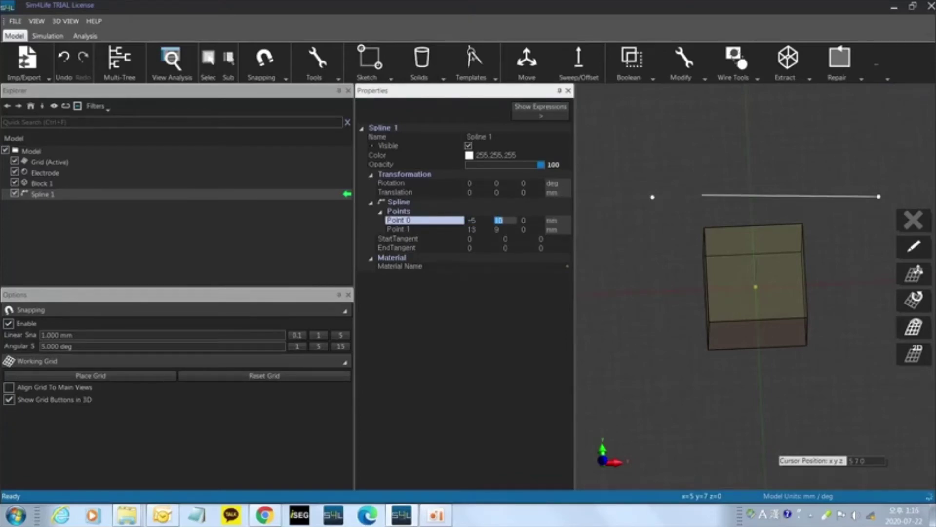
{"action": "type", "text": "2"}
{"action": "key", "text": "Tab"}
{"action": "key", "text": "Tab"}
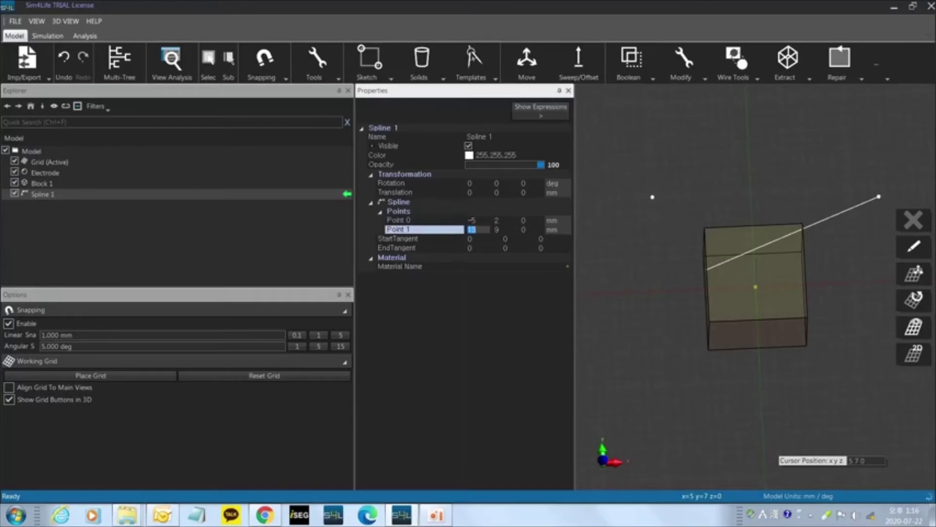
{"action": "type", "text": "5"}
{"action": "key", "text": "Tab"}
{"action": "type", "text": "2"}
{"action": "key", "text": "Tab"}
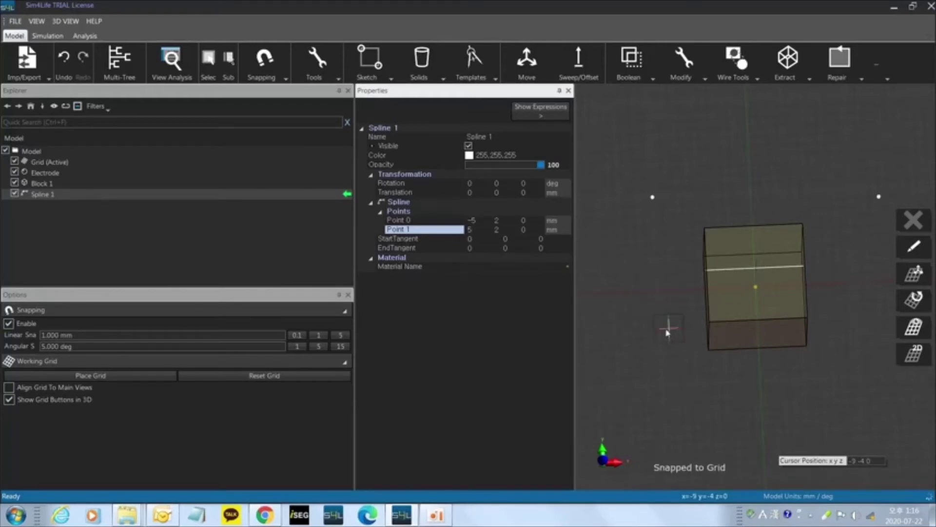
Step: Undo the accidentally started second spline along with the endpoint edits
{"action": "left_click", "coordinate": [659, 323]}
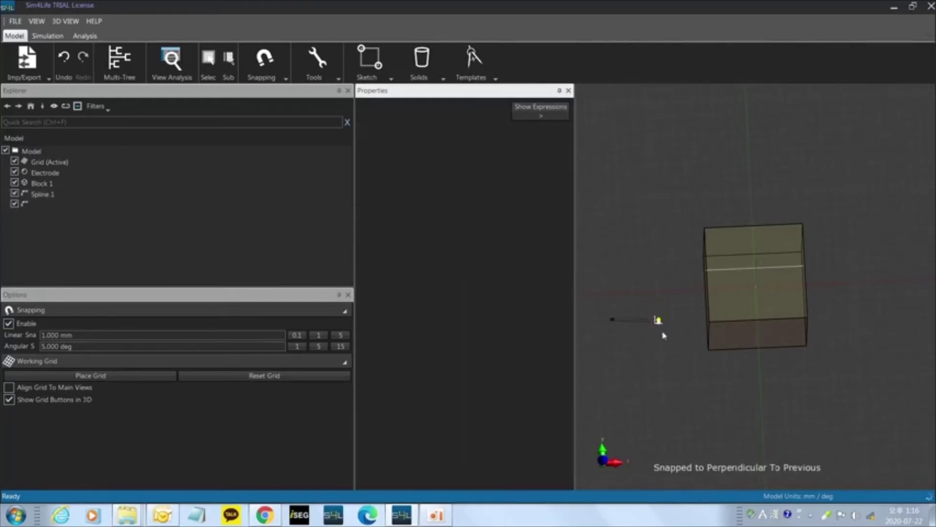
{"action": "key", "text": "ctrl+z"}
{"action": "scroll", "coordinate": [662, 332], "scroll_direction": "down", "scroll_amount": 3}
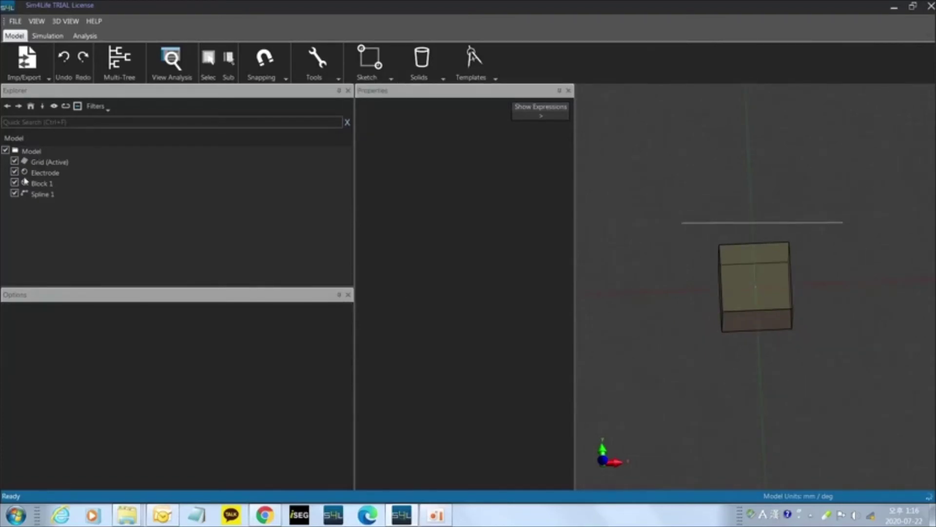
Step: Move the spline's endpoints inside the block, with Point 0 at (-5, 2, 0) mm and Point 1 at (5, 2, 0) mm
{"action": "left_click", "coordinate": [42, 194]}
{"action": "left_click", "coordinate": [474, 220]}
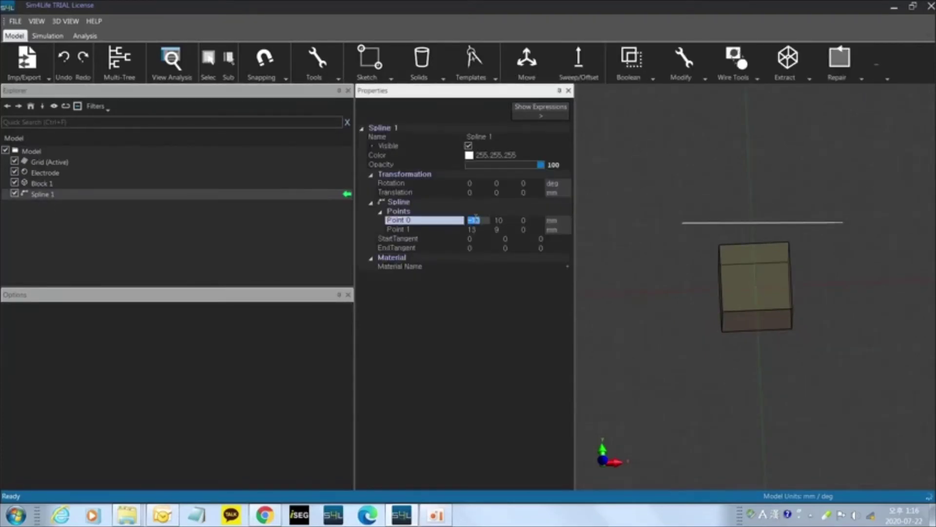
{"action": "type", "text": "-5"}
{"action": "key", "text": "Tab"}
{"action": "type", "text": "2"}
{"action": "key", "text": "Tab"}
{"action": "key", "text": "Tab"}
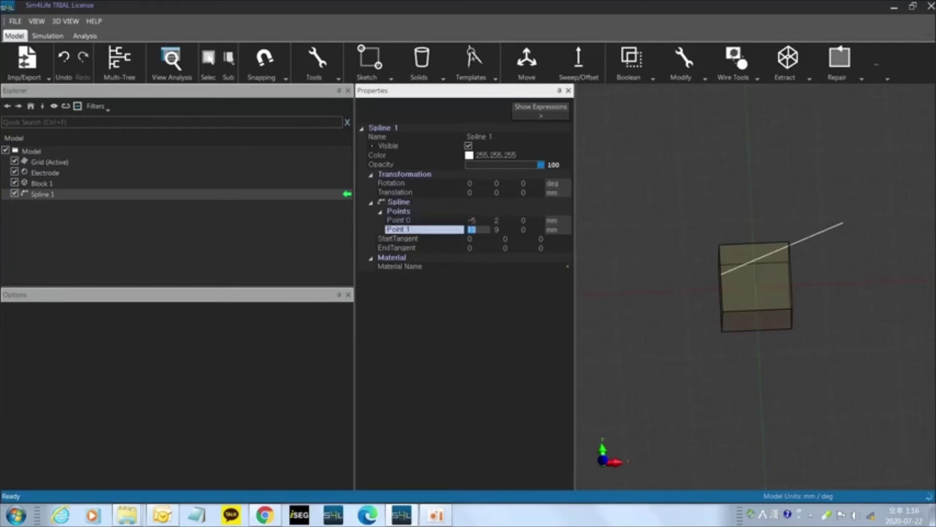
{"action": "type", "text": "5"}
{"action": "key", "text": "Tab"}
{"action": "type", "text": "2"}
{"action": "key", "text": "Return"}
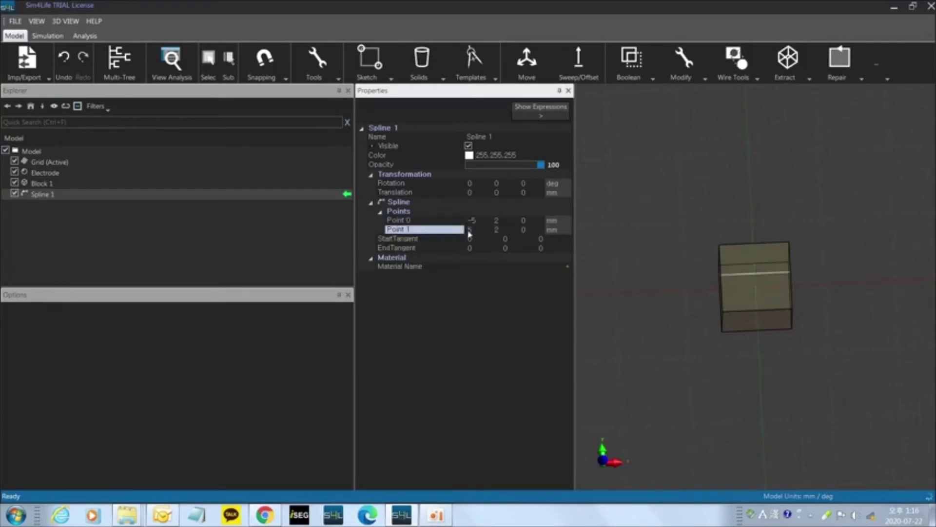
{"action": "left_click", "coordinate": [474, 353]}
Step: Rename the spline as Axon
{"action": "left_click", "coordinate": [48, 211]}
{"action": "left_click", "coordinate": [41, 194]}
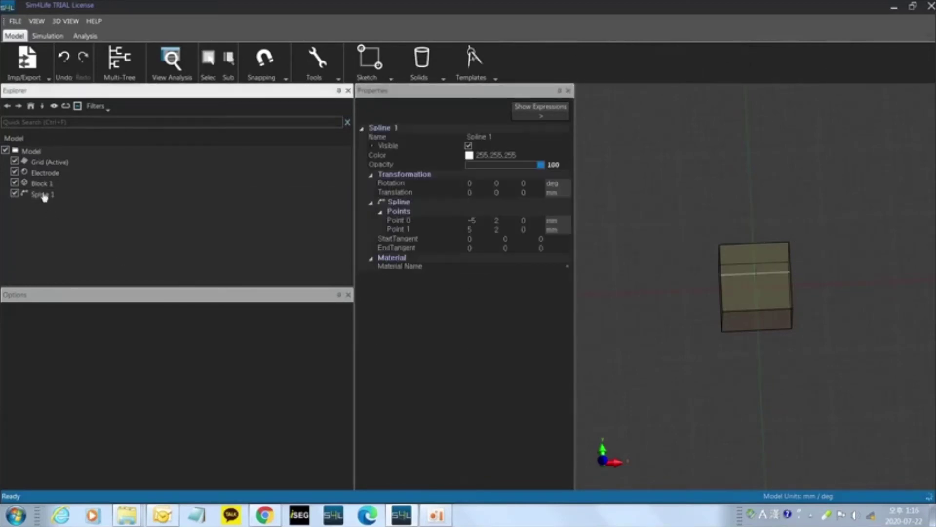
{"action": "left_click", "coordinate": [499, 137]}
{"action": "key", "text": "ctrl+a"}
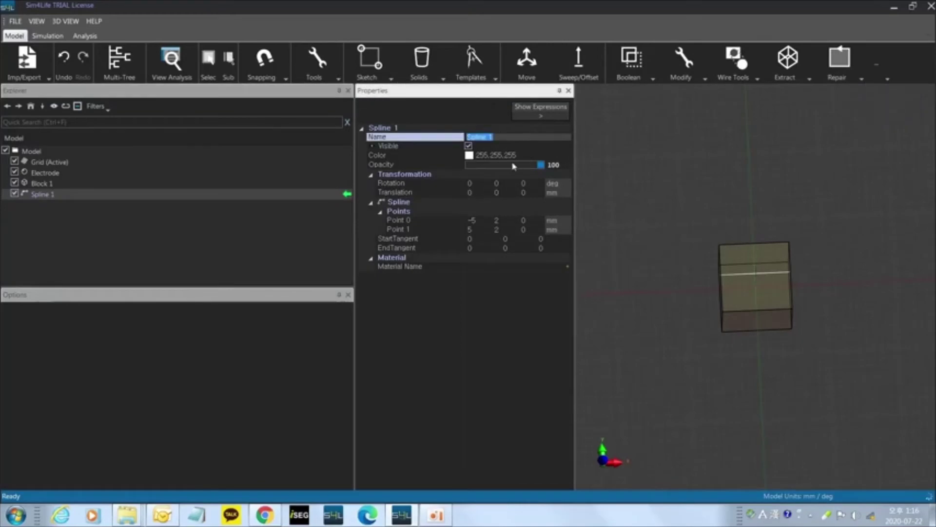
{"action": "type", "text": "Ne"}
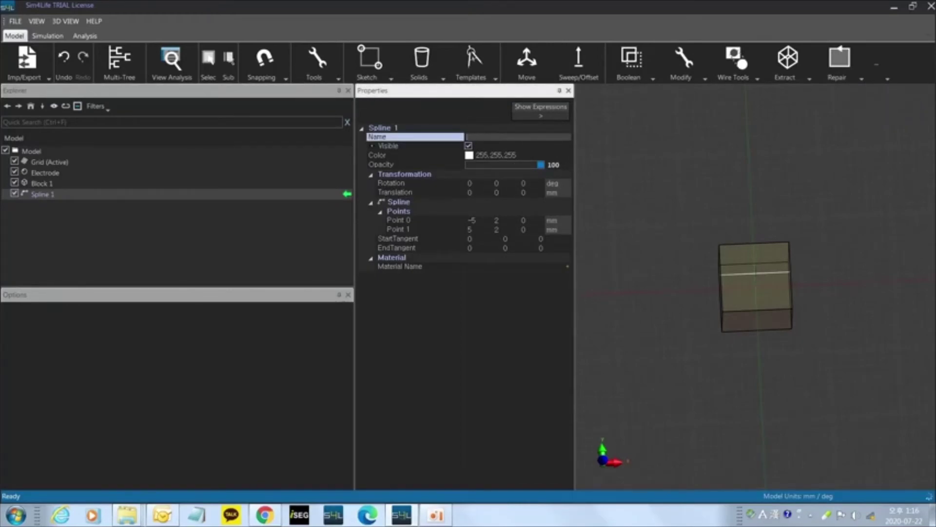
{"action": "type", "text": "n"}
{"action": "key", "text": "Return"}
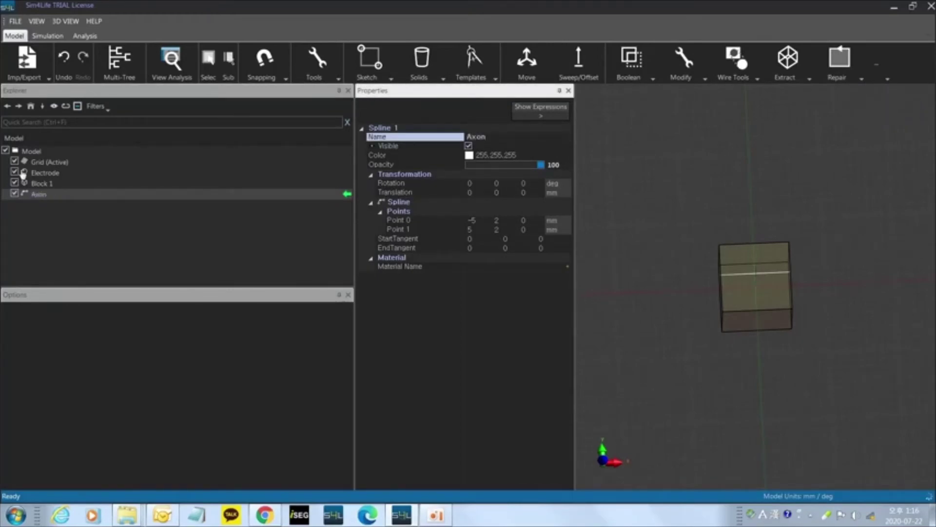
Step: Rename the large 10 mm block as Tissue
{"action": "left_click", "coordinate": [41, 184]}
{"action": "left_click", "coordinate": [489, 137]}
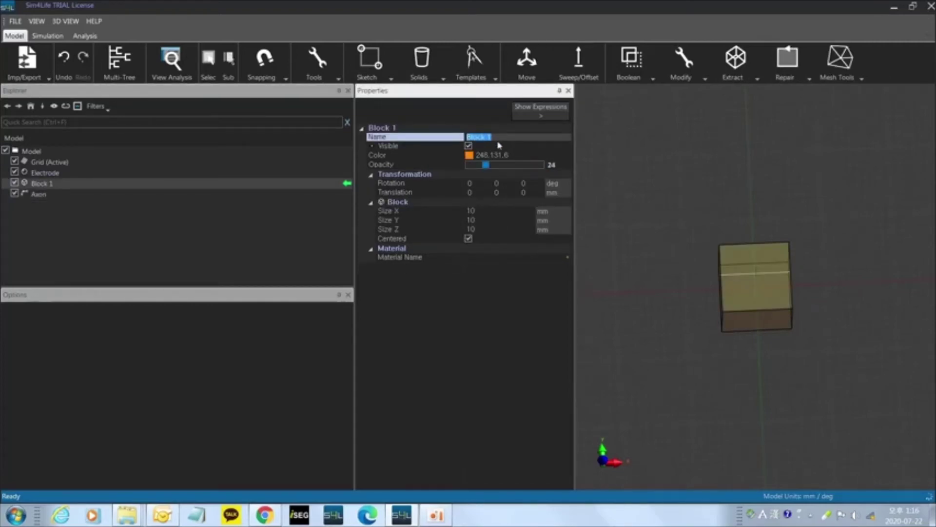
{"action": "type", "text": "tISSU"}
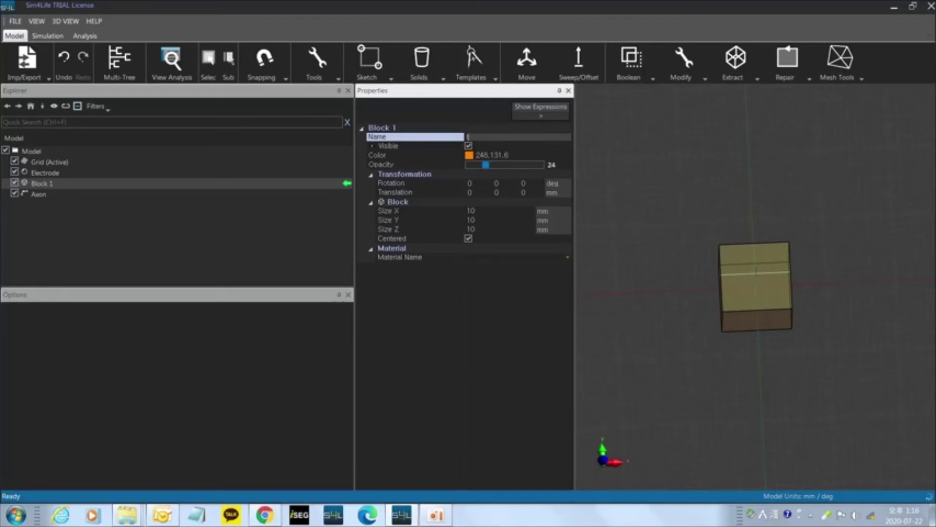
{"action": "key", "text": "BackSpace"}
{"action": "key", "text": "BackSpace"}
{"action": "key", "text": "BackSpace"}
{"action": "key", "text": "BackSpace"}
{"action": "type", "text": "Tissue"}
{"action": "key", "text": "Return"}
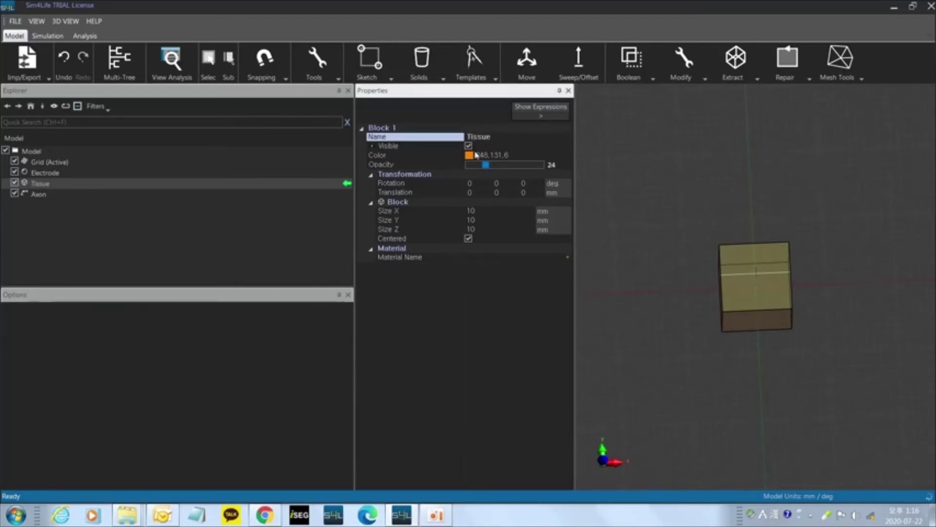
{"action": "left_click", "coordinate": [50, 214]}
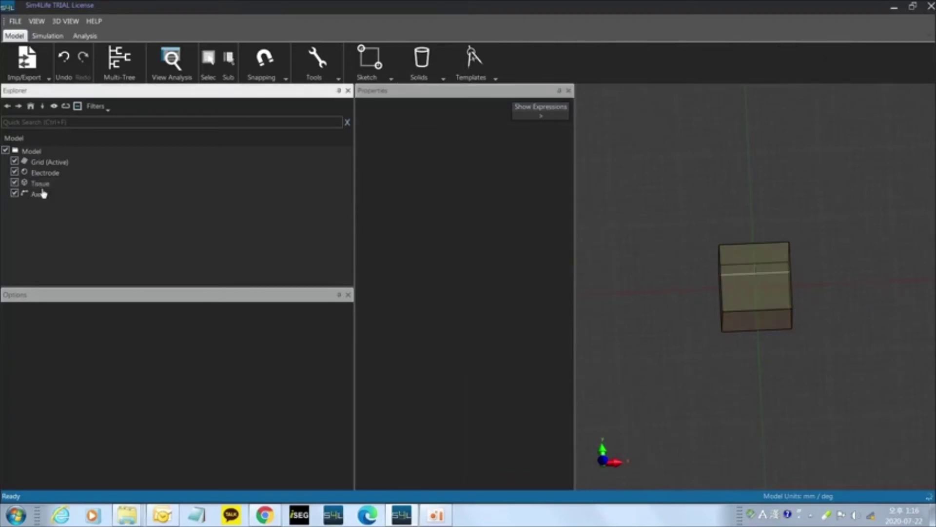
Step: Draw a second solid block beside the Tissue block, about 14 × 2 × 17 mm
{"action": "left_click", "coordinate": [431, 67]}
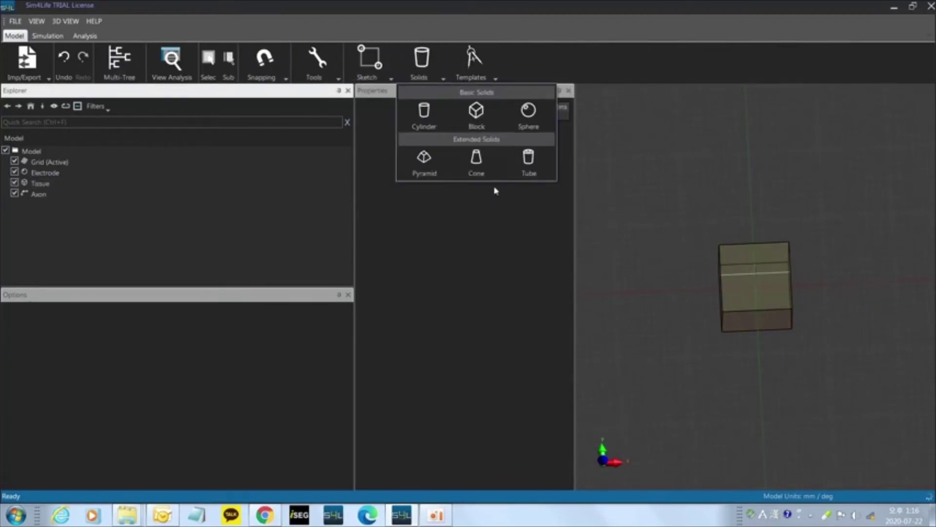
{"action": "left_click", "coordinate": [477, 128]}
{"action": "left_click", "coordinate": [655, 211]}
{"action": "left_click", "coordinate": [752, 221]}
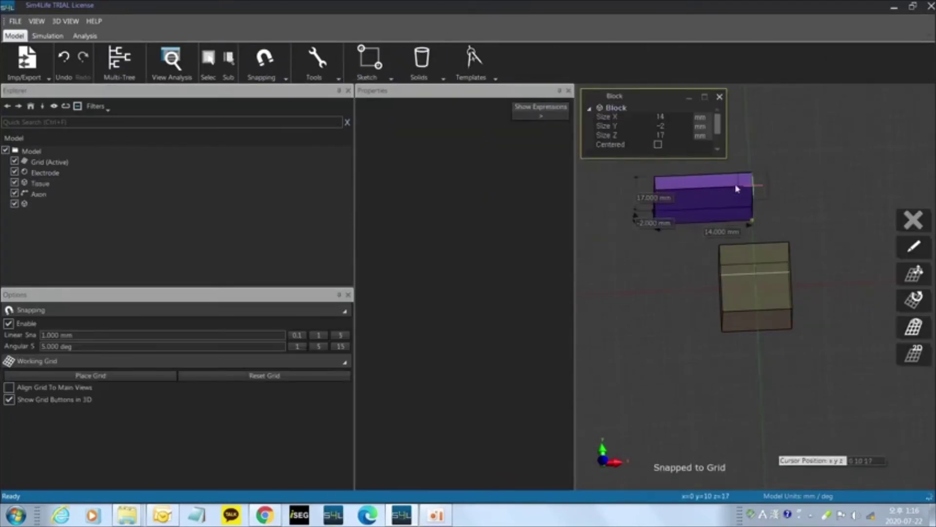
{"action": "left_click", "coordinate": [736, 189]}
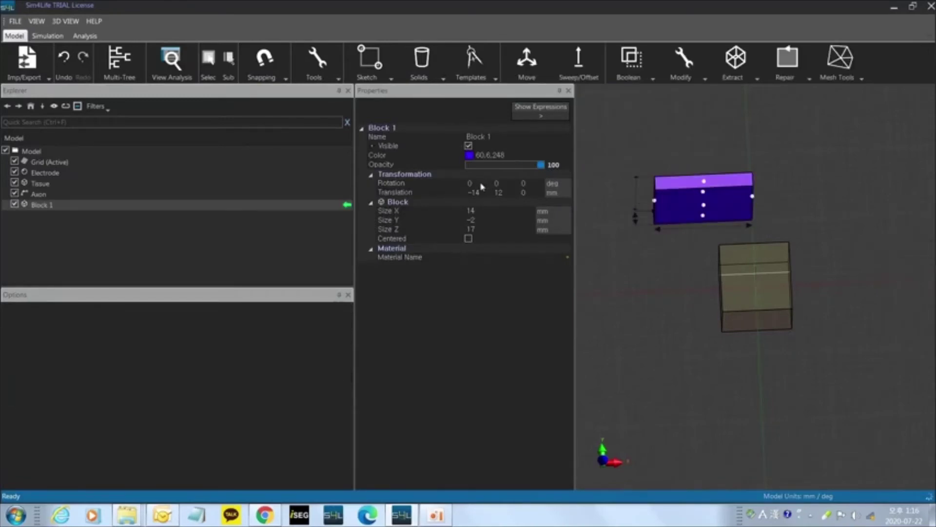
Step: Set the new block's translation to 0, 0, 0 mm
{"action": "double_click", "coordinate": [474, 192]}
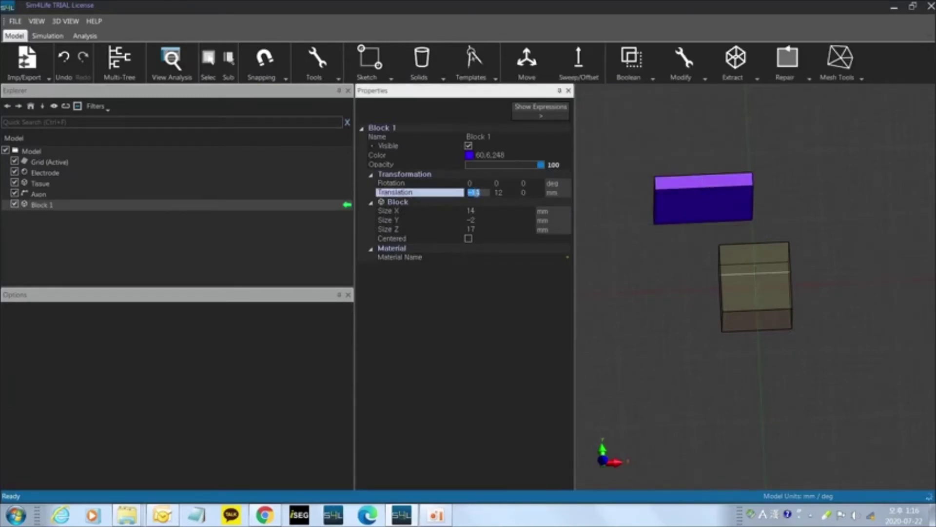
{"action": "type", "text": "0"}
{"action": "key", "text": "Tab"}
{"action": "type", "text": "0"}
{"action": "key", "text": "Tab"}
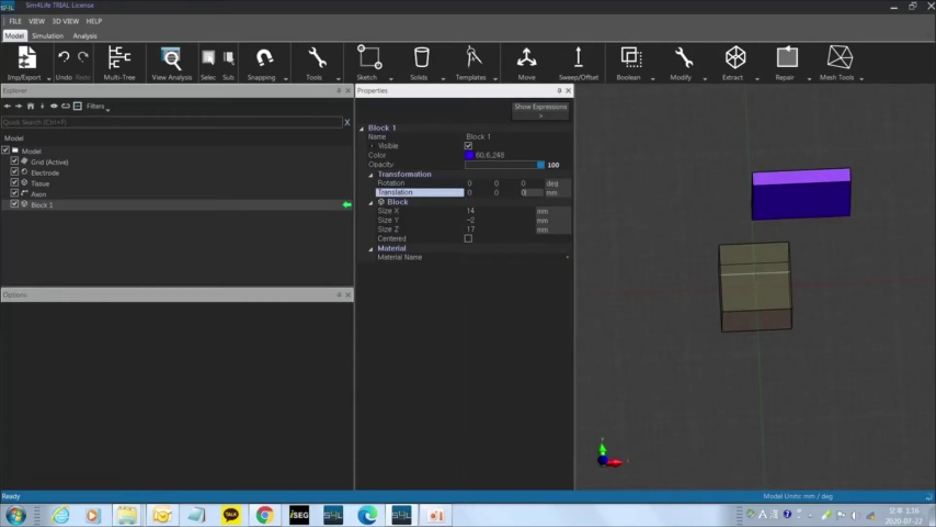
{"action": "key", "text": "Tab"}
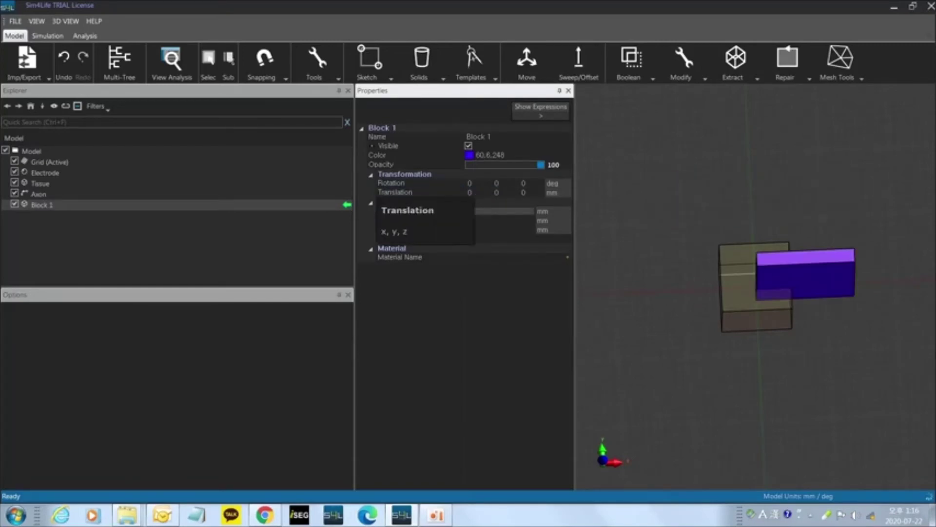
Step: Set the new block's X, Y and Z sizes to 1 mm each and make it centered
{"action": "type", "text": "1"}
{"action": "key", "text": "Tab"}
{"action": "type", "text": "11"}
{"action": "key", "text": "Return"}
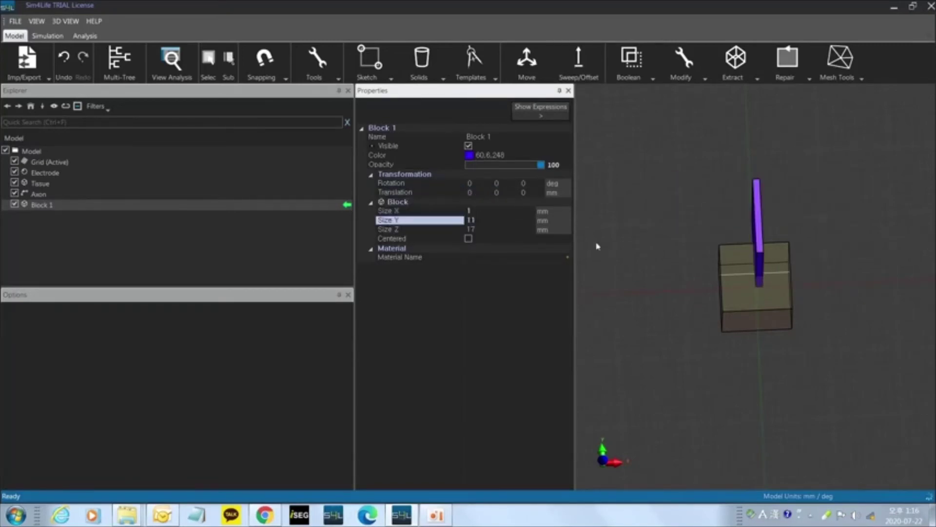
{"action": "left_click", "coordinate": [499, 219]}
{"action": "key", "text": "BackSpace"}
{"action": "key", "text": "Tab"}
{"action": "type", "text": "1"}
{"action": "key", "text": "Return"}
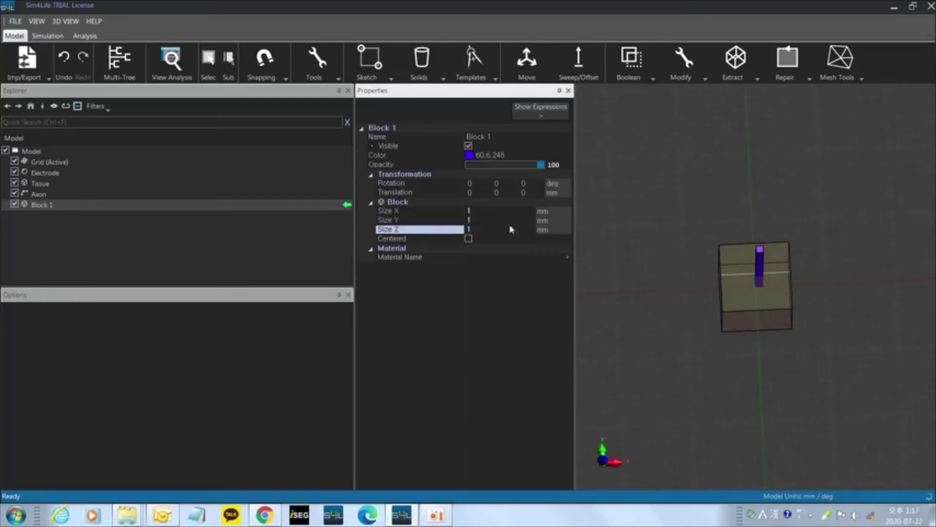
{"action": "left_click", "coordinate": [468, 238]}
Step: Reduce the opacity of the small 1 mm block to 37
{"action": "scroll", "coordinate": [716, 351], "scroll_direction": "down", "scroll_amount": 2}
{"action": "middle_click_drag", "start_coordinate": [716, 351], "coordinate": [718, 302]}
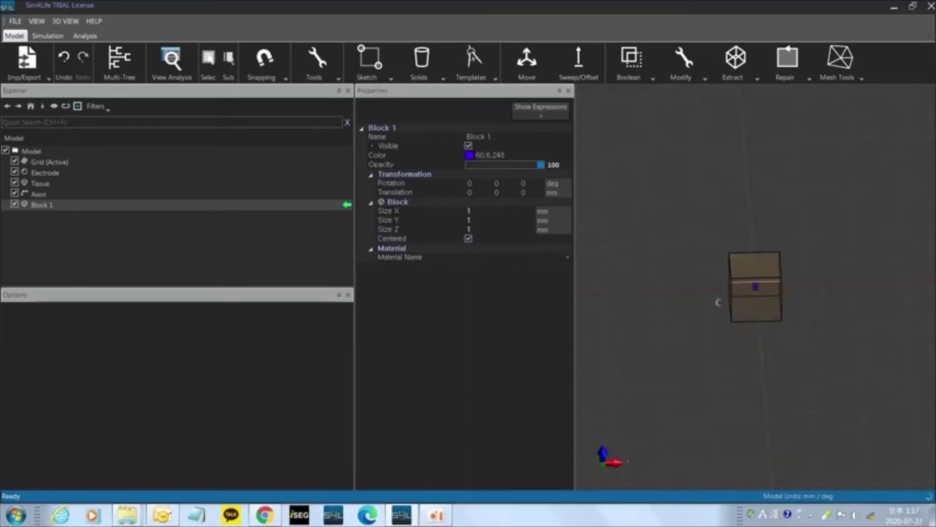
{"action": "scroll", "coordinate": [725, 306], "scroll_direction": "up", "scroll_amount": 6}
{"action": "middle_click_drag", "start_coordinate": [733, 346], "coordinate": [740, 318]}
{"action": "scroll", "coordinate": [737, 322], "scroll_direction": "up", "scroll_amount": 5}
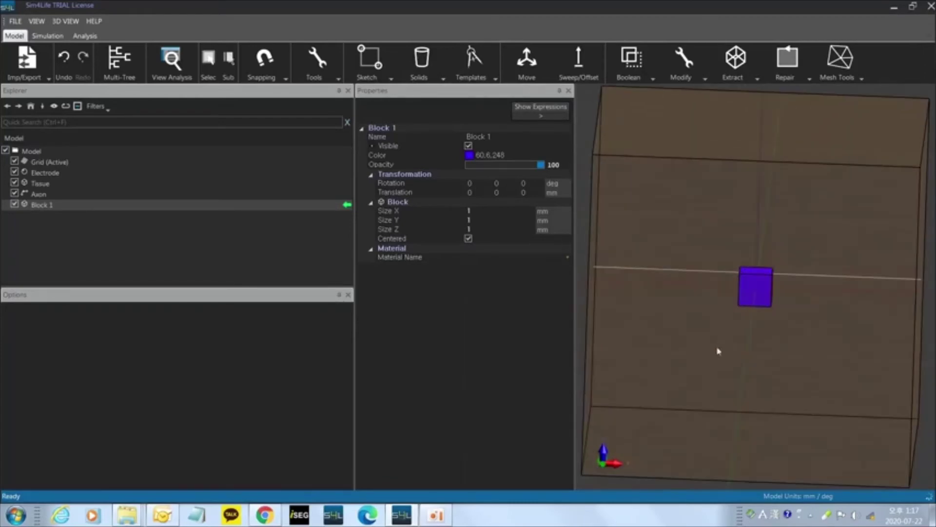
{"action": "left_click_drag", "start_coordinate": [503, 170], "coordinate": [496, 171]}
{"action": "scroll", "coordinate": [673, 335], "scroll_direction": "down", "scroll_amount": 4}
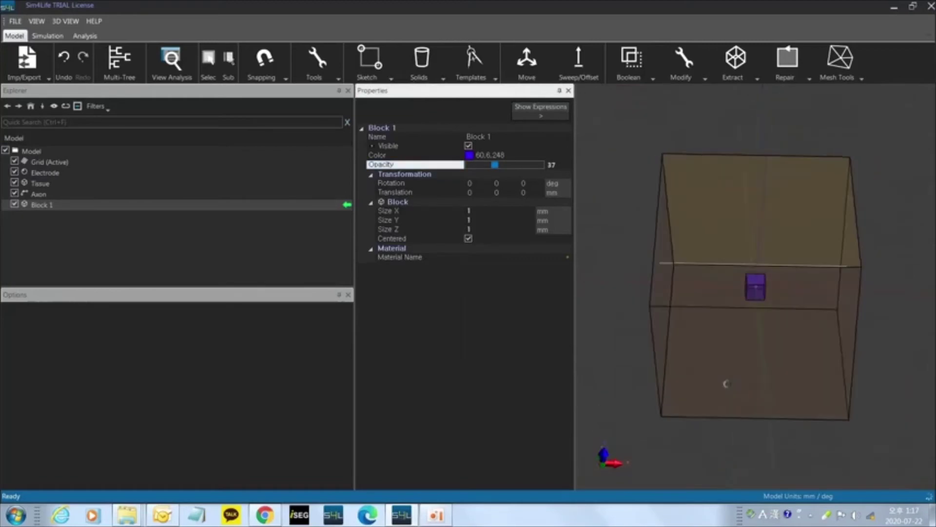
{"action": "key", "text": "x"}
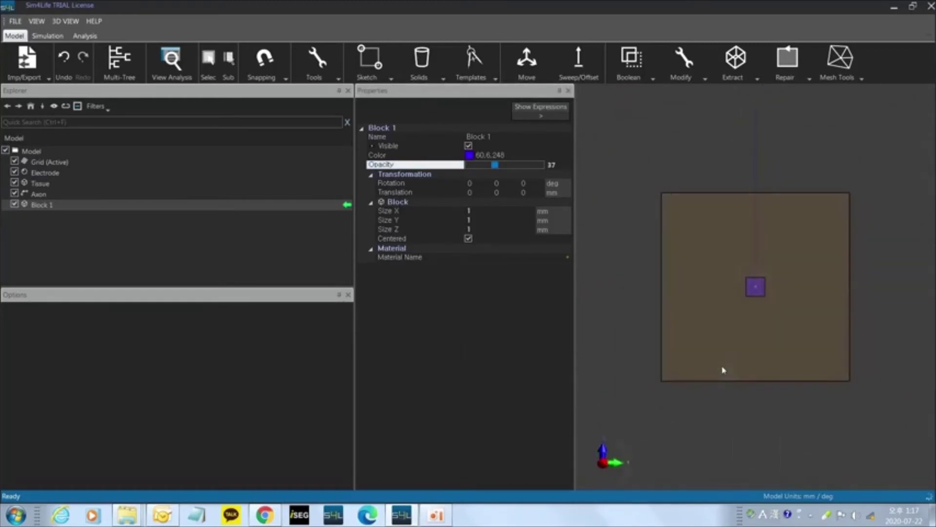
{"action": "key", "text": "z"}
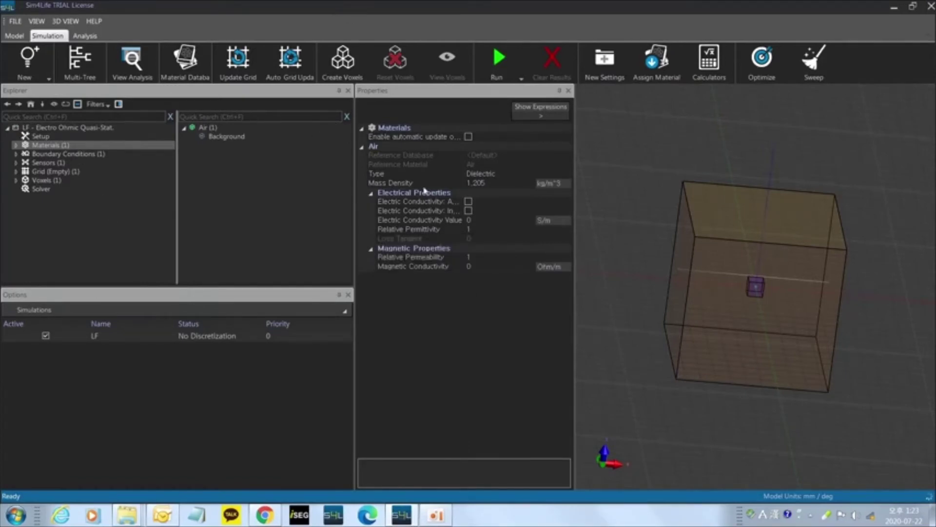
Step: Show the model's Multi-Tree beside the simulation and add the Tissue block to the simulation's materials
{"action": "left_click", "coordinate": [86, 72]}
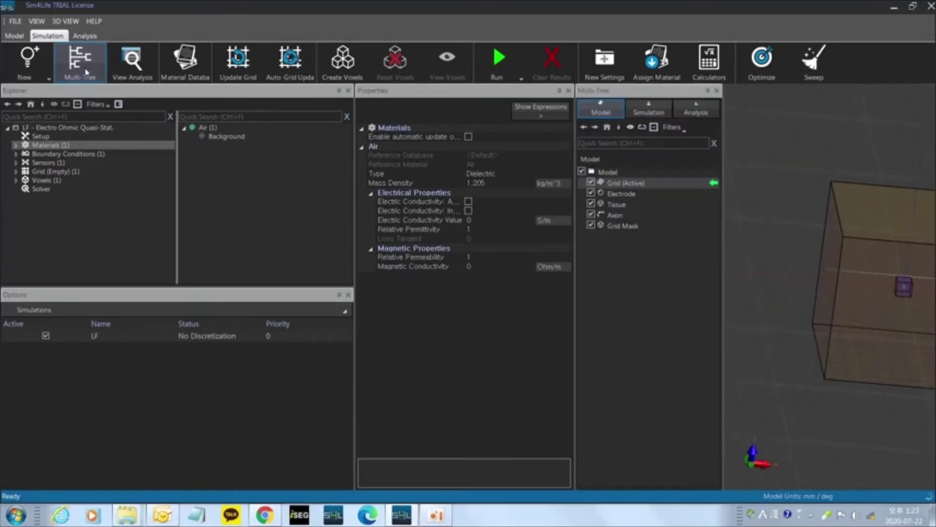
{"action": "left_click", "coordinate": [625, 205]}
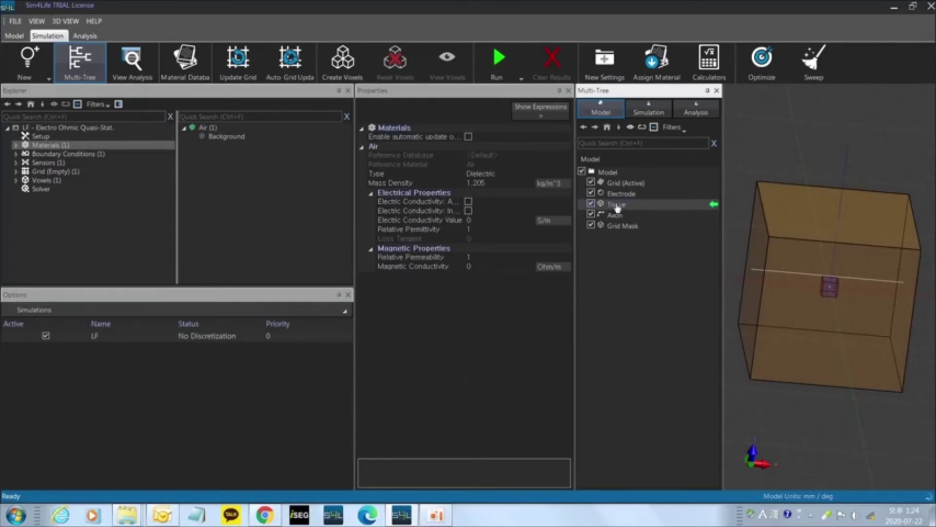
{"action": "left_click_drag", "start_coordinate": [617, 208], "coordinate": [73, 148]}
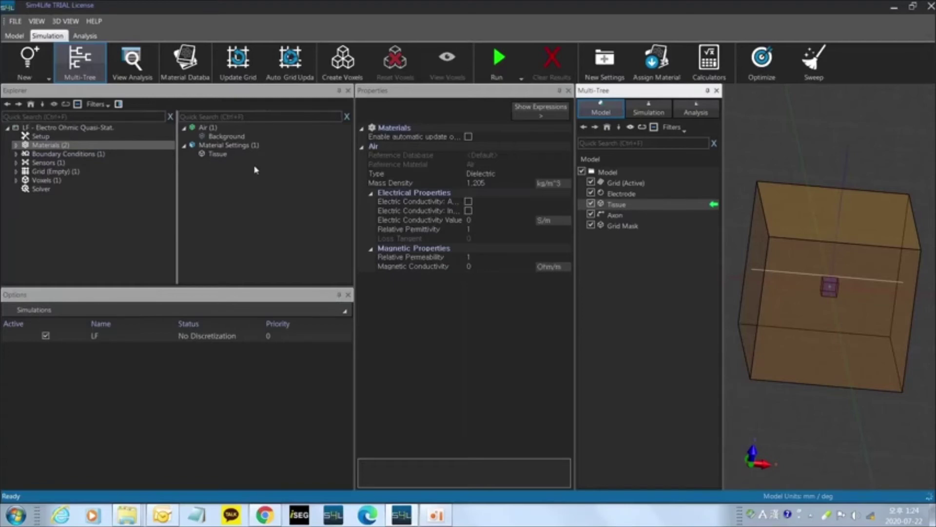
Step: Set the electric conductivity of the Tissue's material settings to 0.333 S/m
{"action": "left_click", "coordinate": [251, 148]}
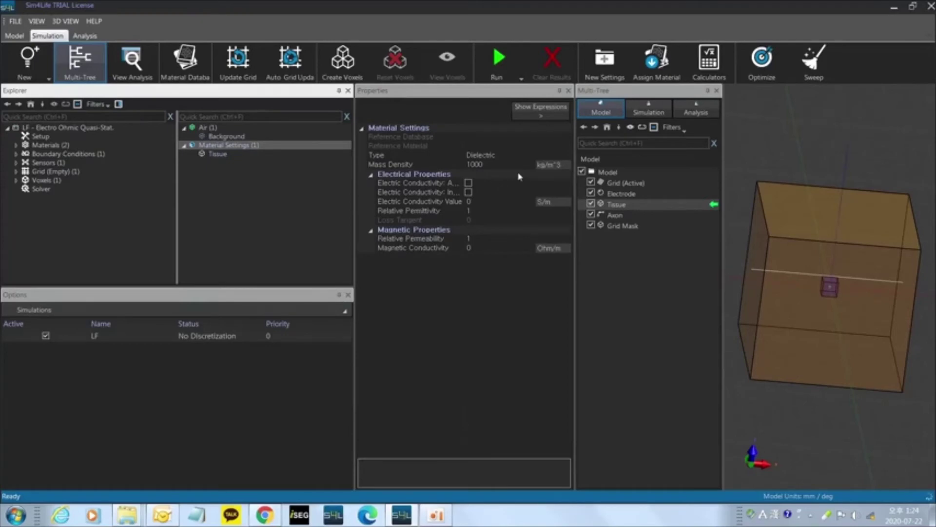
{"action": "left_click", "coordinate": [502, 203]}
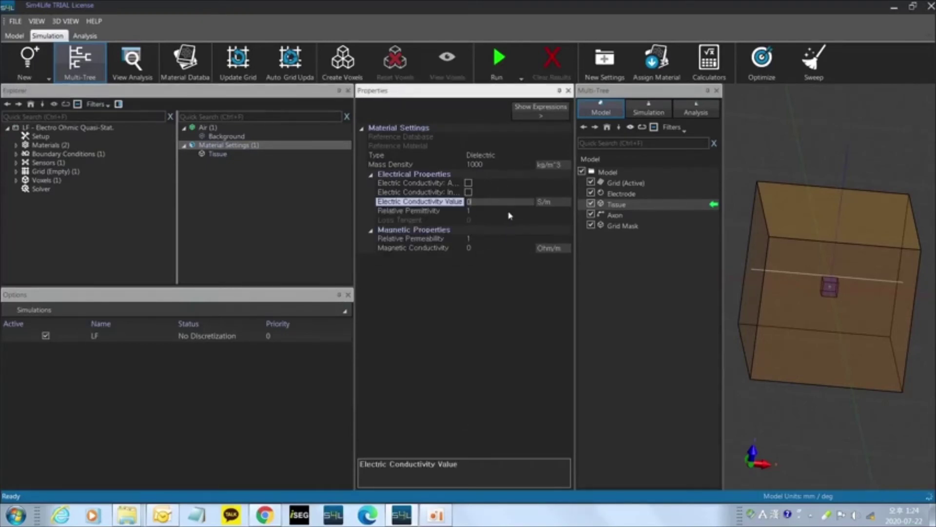
{"action": "type", "text": "0.333"}
{"action": "key", "text": "Return"}
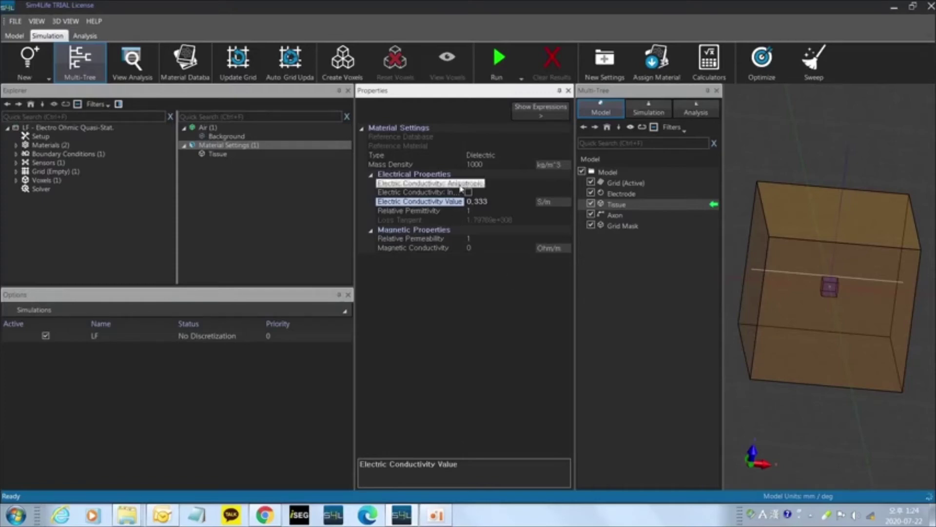
{"action": "left_click", "coordinate": [225, 160]}
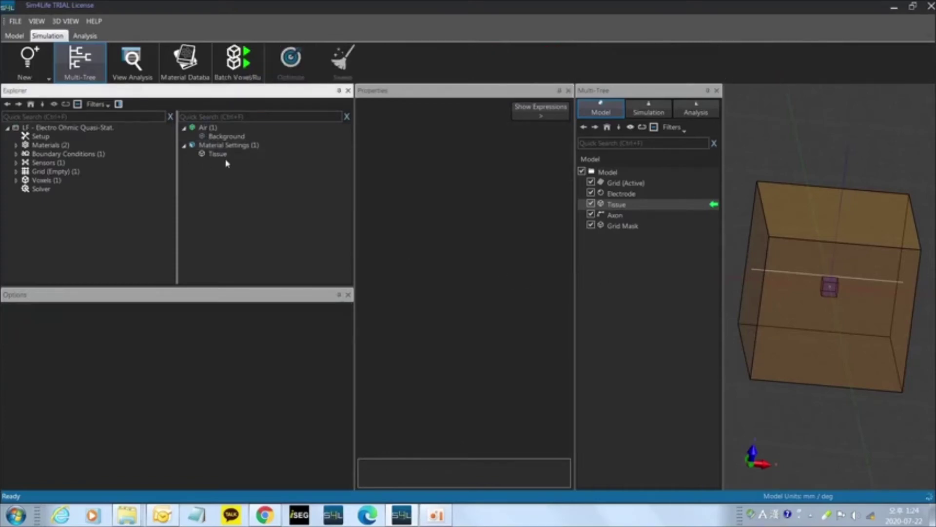
{"action": "left_click", "coordinate": [227, 147]}
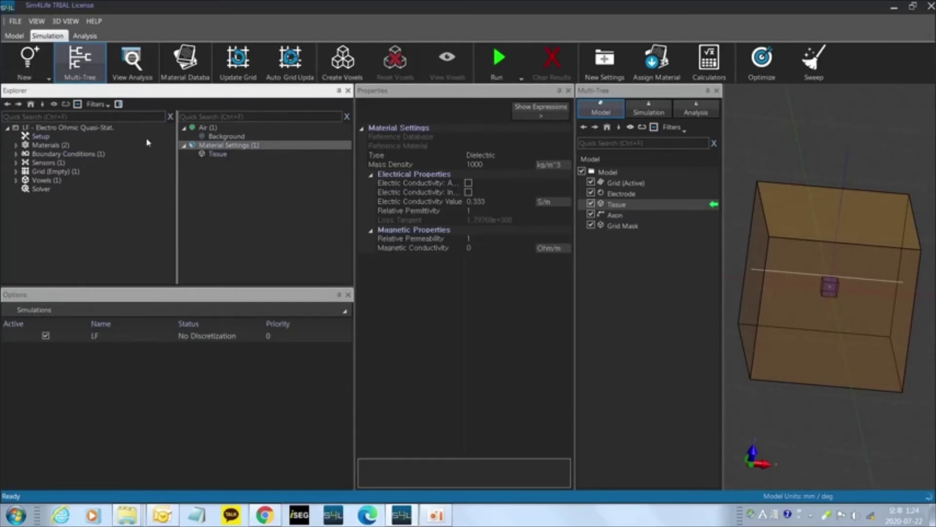
Step: Set the constant potential of the Dirichlet boundary settings for the six outer planes to 0.0004 V
{"action": "left_click", "coordinate": [59, 154]}
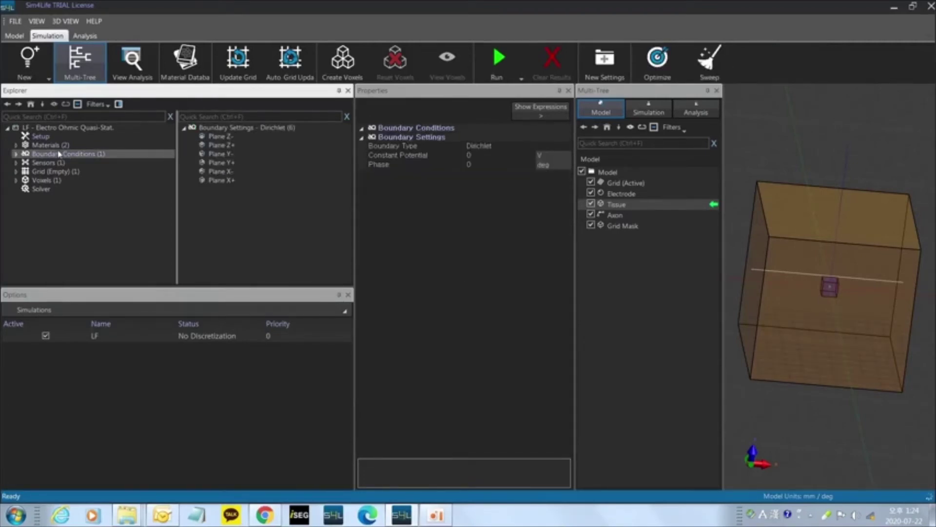
{"action": "left_click", "coordinate": [257, 130]}
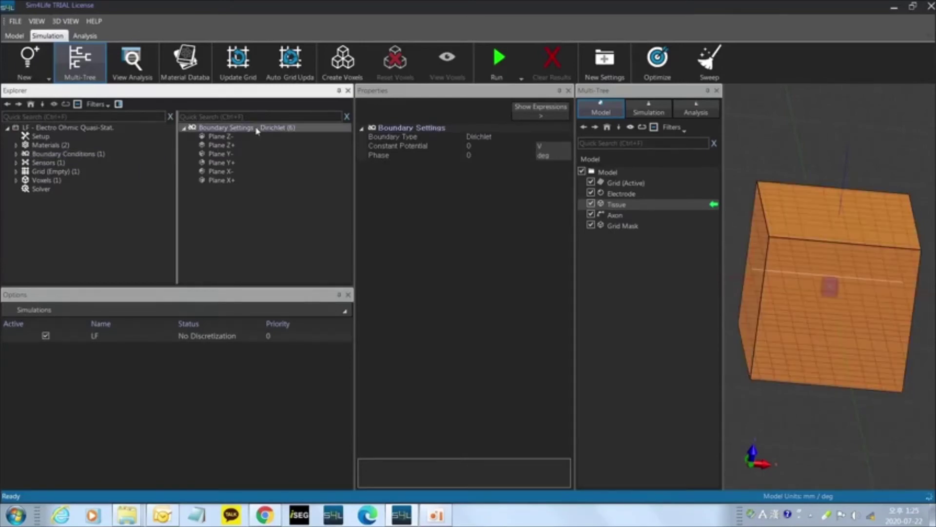
{"action": "scroll", "coordinate": [800, 278], "scroll_direction": "down", "scroll_amount": 3}
{"action": "scroll", "coordinate": [802, 280], "scroll_direction": "up", "scroll_amount": 5}
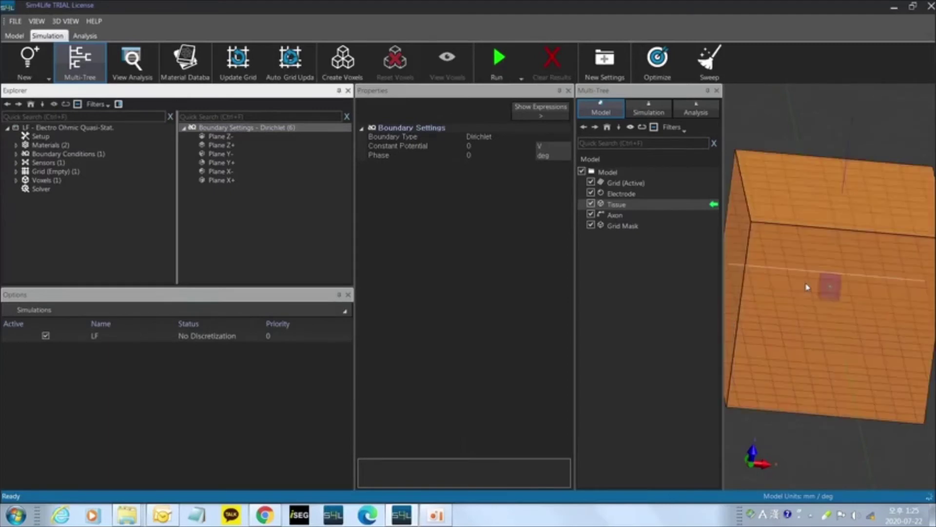
{"action": "scroll", "coordinate": [807, 287], "scroll_direction": "down", "scroll_amount": 3}
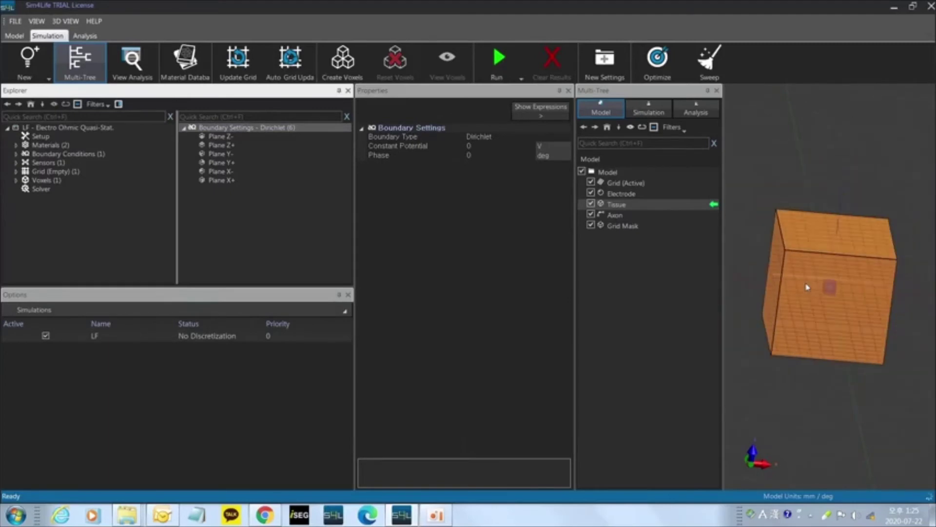
{"action": "left_click", "coordinate": [487, 146]}
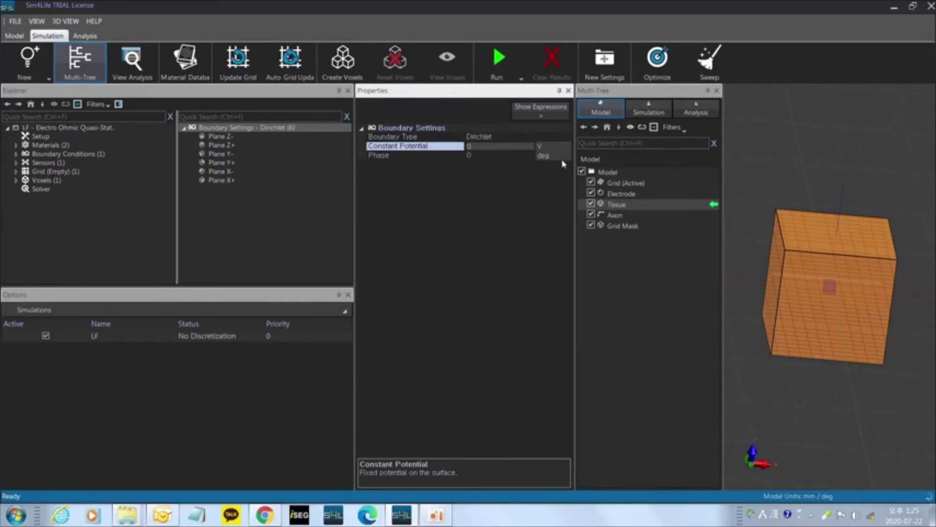
{"action": "type", "text": ".0004"}
{"action": "key", "text": "Return"}
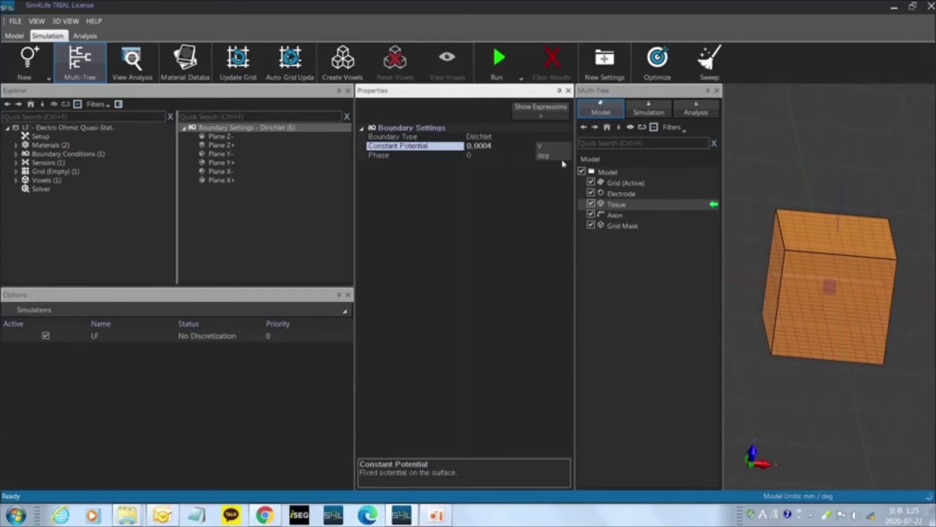
{"action": "left_click", "coordinate": [529, 266]}
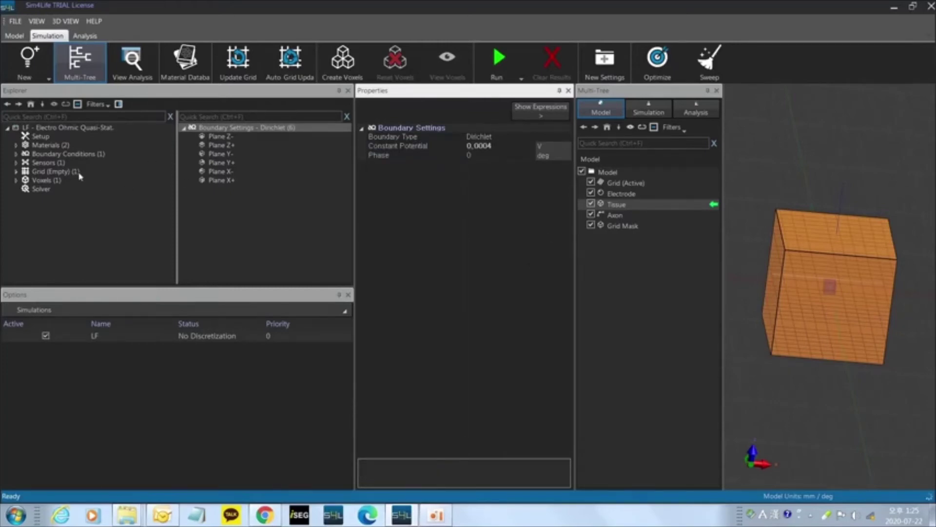
Step: Add the Electrode to the boundary conditions and set the constant potential of its Dirichlet settings to 1 V
{"action": "left_click", "coordinate": [73, 154]}
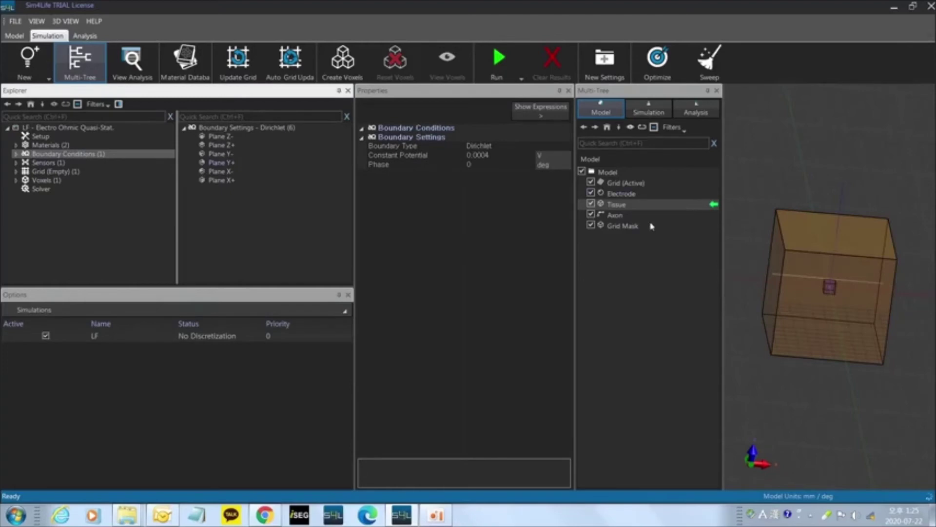
{"action": "left_click", "coordinate": [642, 195]}
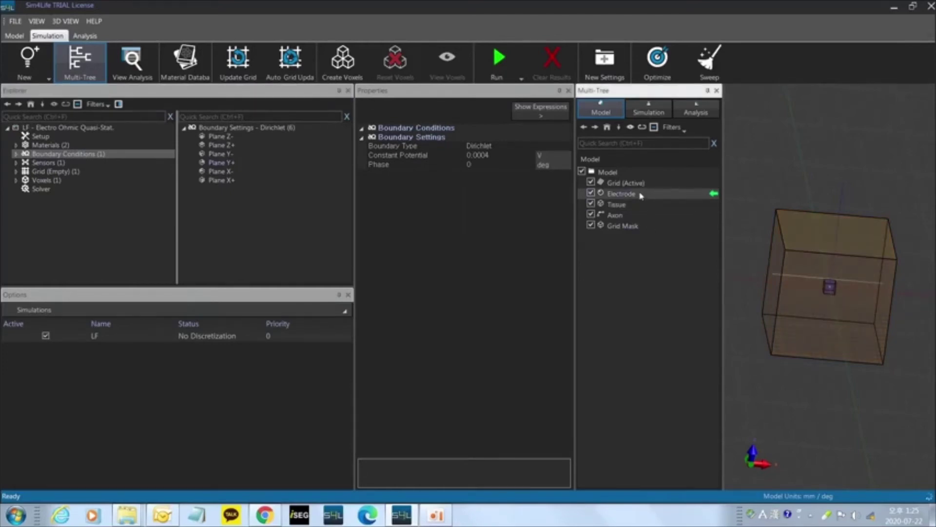
{"action": "left_click_drag", "start_coordinate": [642, 195], "coordinate": [68, 156]}
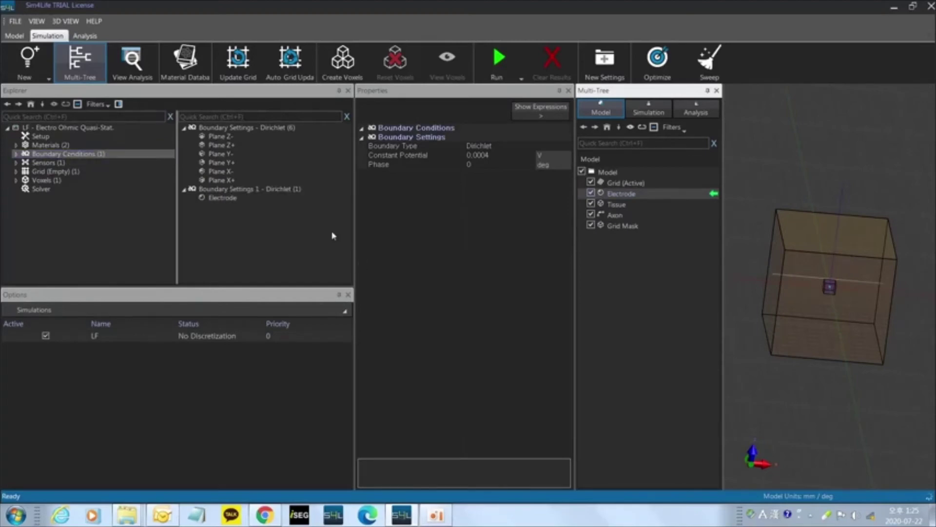
{"action": "left_click", "coordinate": [264, 190]}
{"action": "left_click", "coordinate": [485, 147]}
{"action": "type", "text": "1"}
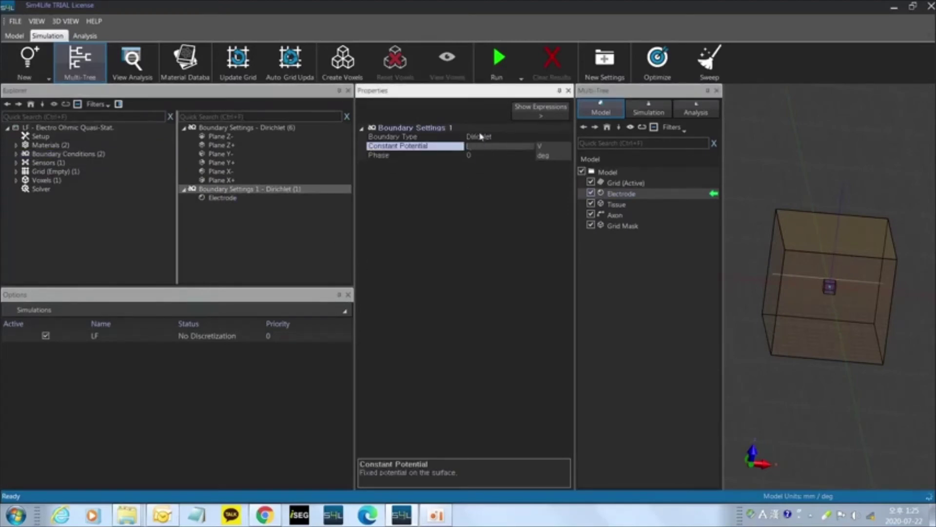
{"action": "key", "text": "Return"}
{"action": "left_click", "coordinate": [219, 200]}
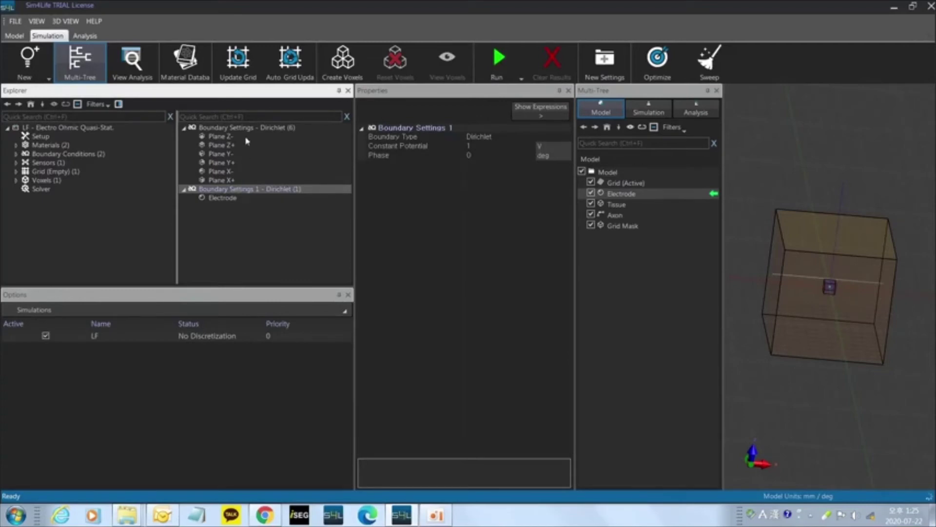
Step: Compare the outer-plane and Electrode boundary settings and examine the electrode inside the tissue block
{"action": "left_click", "coordinate": [273, 129]}
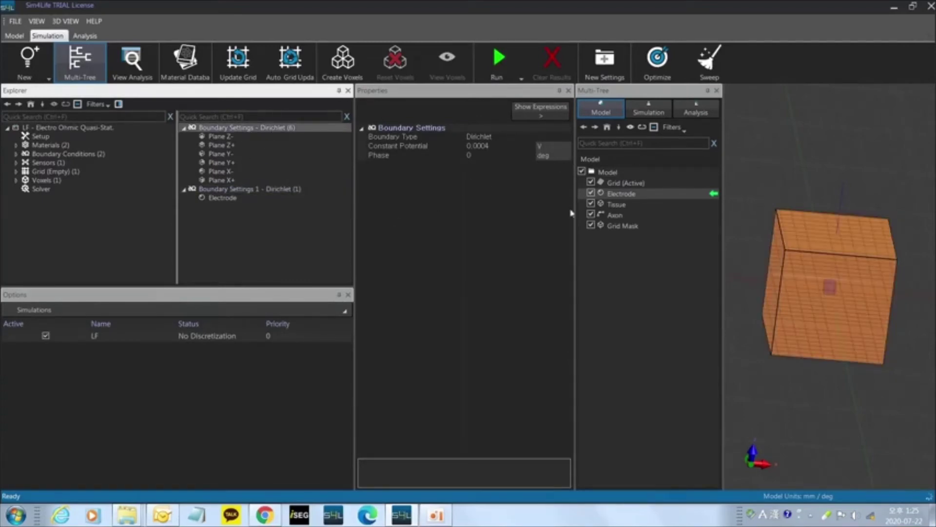
{"action": "left_click", "coordinate": [250, 189]}
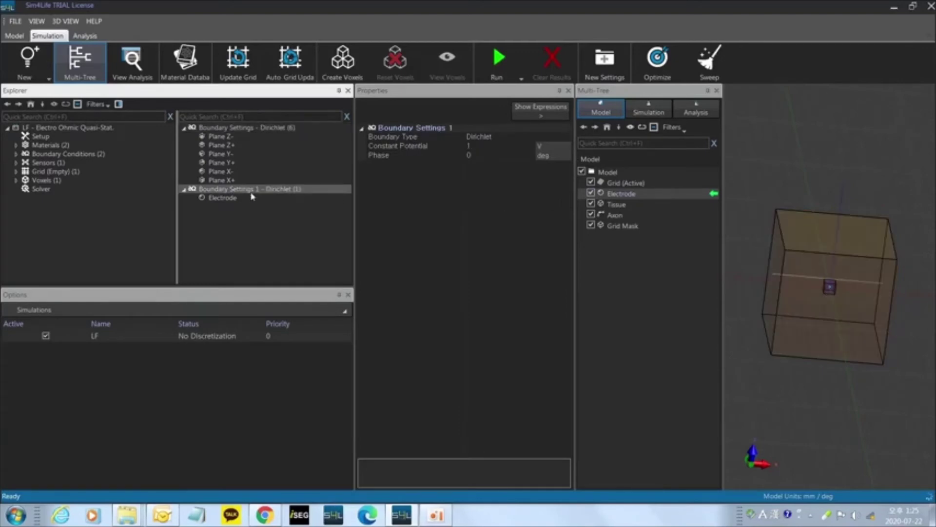
{"action": "left_click", "coordinate": [239, 130], "text": "ctrl"}
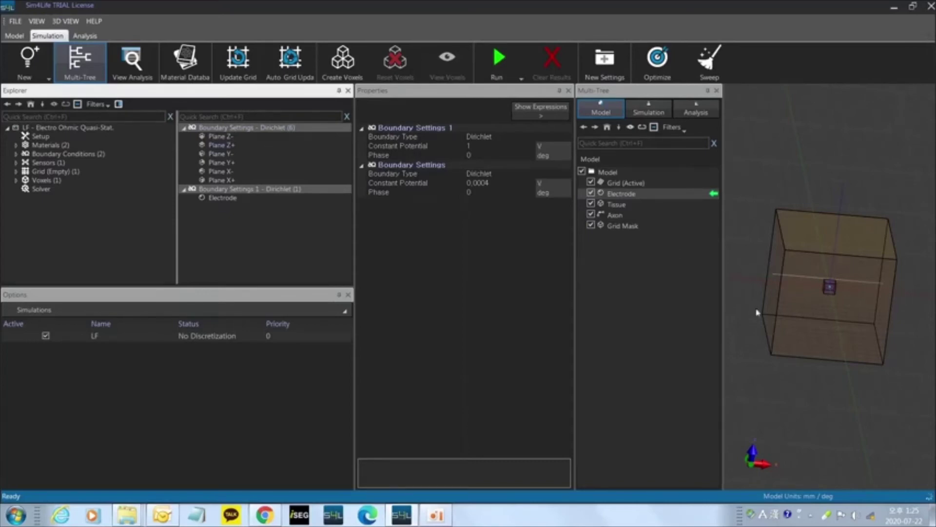
{"action": "middle_click_drag", "start_coordinate": [885, 325], "coordinate": [793, 336]}
{"action": "scroll", "coordinate": [826, 329], "scroll_direction": "up", "scroll_amount": 5}
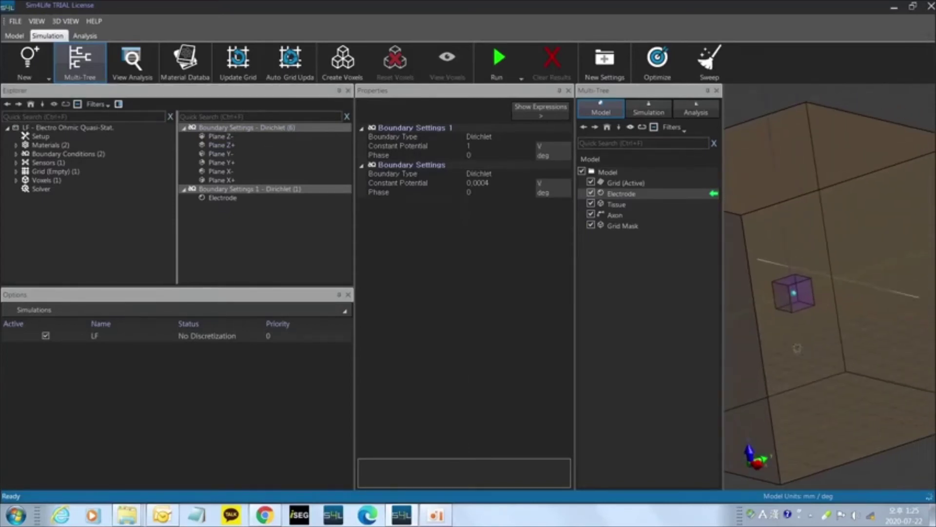
{"action": "scroll", "coordinate": [791, 336], "scroll_direction": "up", "scroll_amount": 2}
{"action": "scroll", "coordinate": [781, 303], "scroll_direction": "down", "scroll_amount": 3}
{"action": "scroll", "coordinate": [790, 298], "scroll_direction": "down", "scroll_amount": 1}
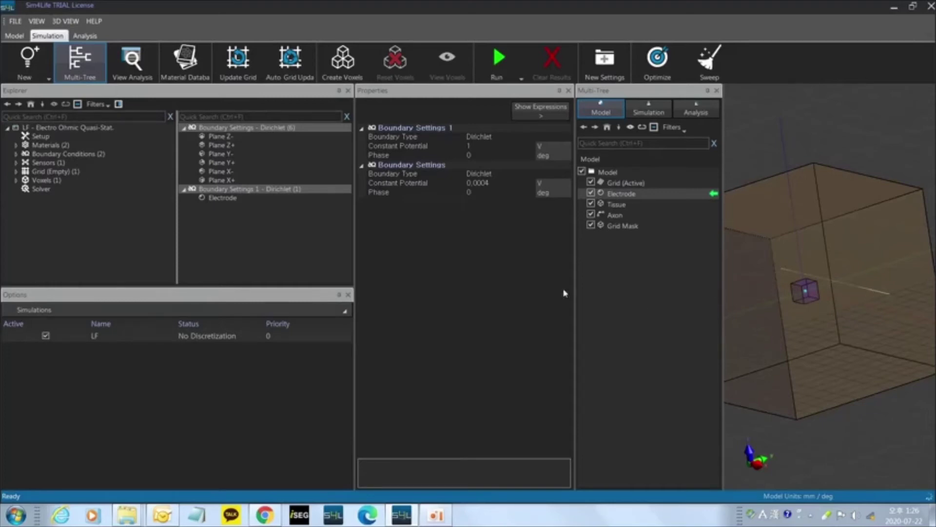
Step: Turn on automatic grid updating for the simulation's empty grid
{"action": "left_click", "coordinate": [44, 163]}
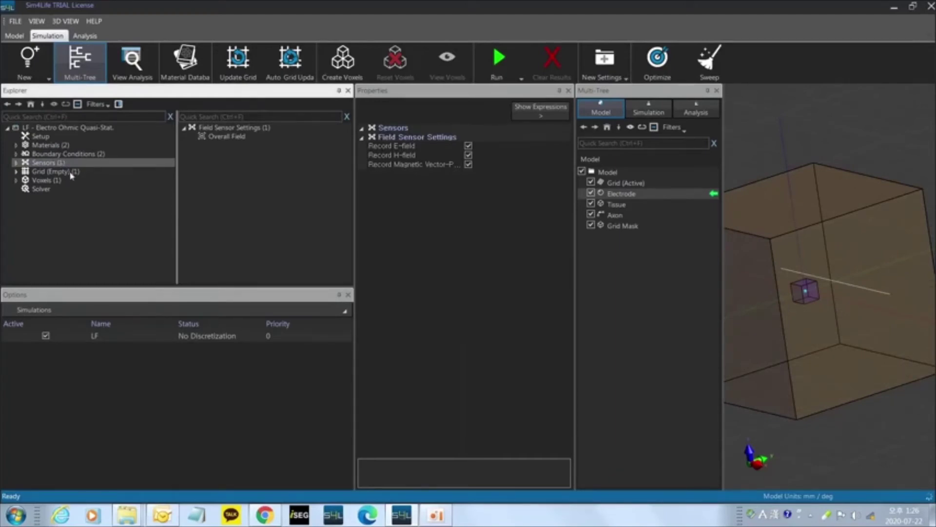
{"action": "left_click", "coordinate": [71, 172]}
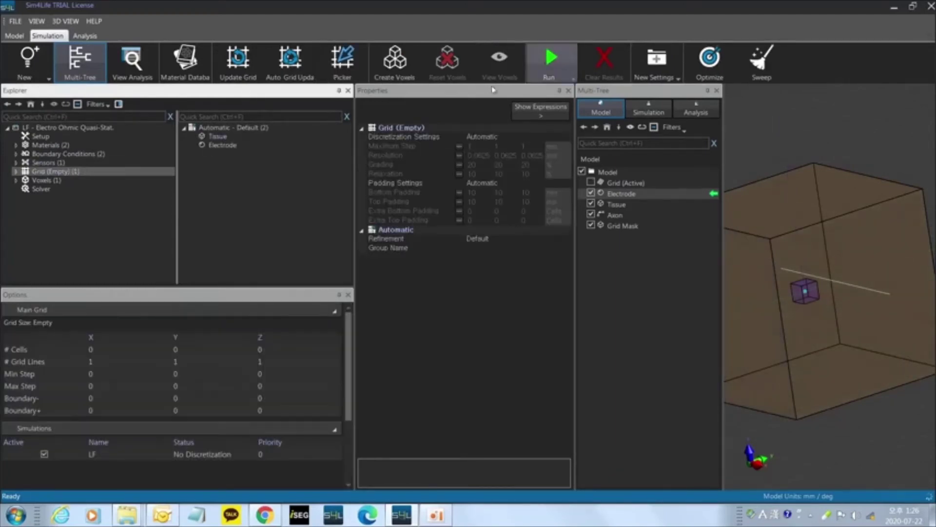
{"action": "left_click", "coordinate": [296, 77]}
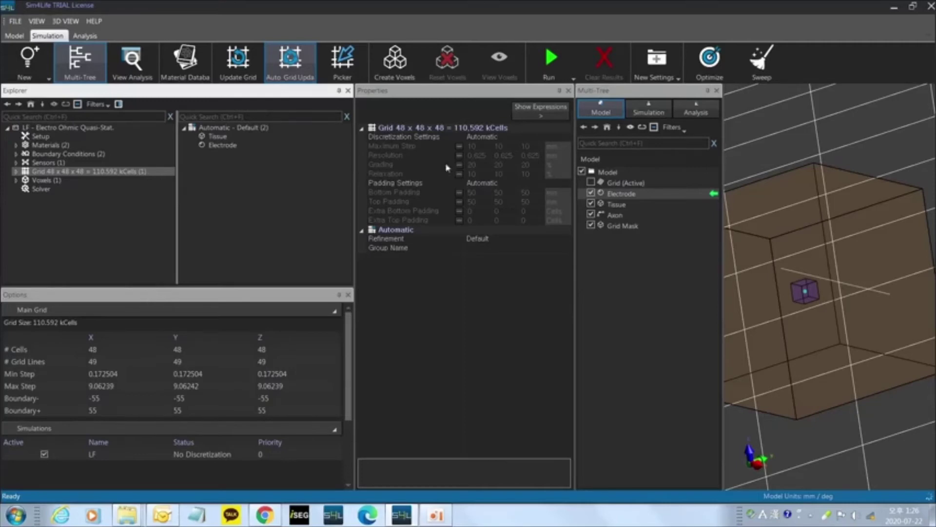
Step: Move the Tissue and Electrode together from the automatic grid settings into new manual grid settings
{"action": "left_click", "coordinate": [221, 139]}
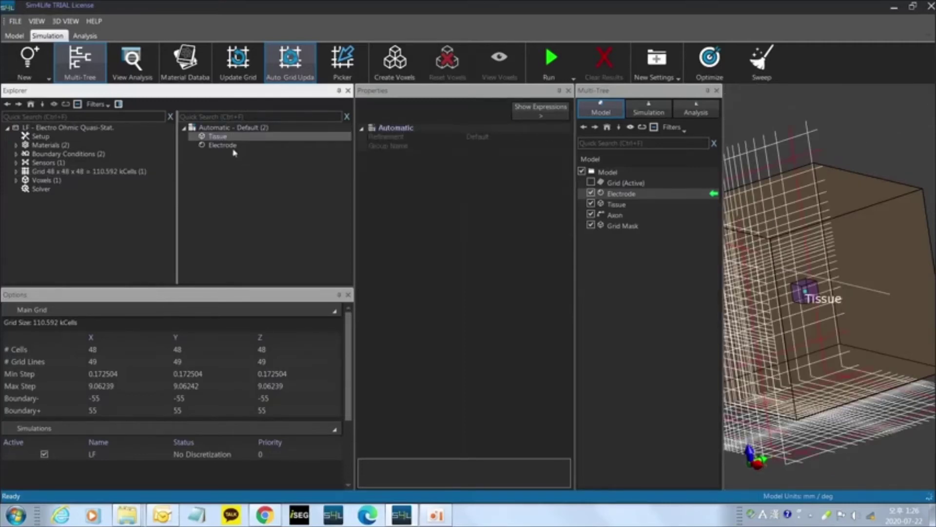
{"action": "left_click", "coordinate": [229, 146], "text": "ctrl"}
{"action": "right_click", "coordinate": [229, 146]}
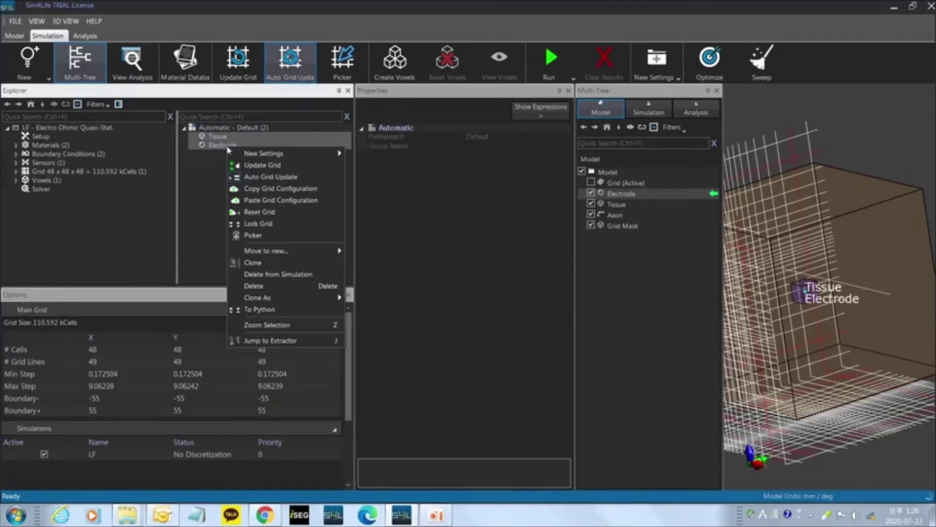
{"action": "mouse_move", "coordinate": [282, 155]}
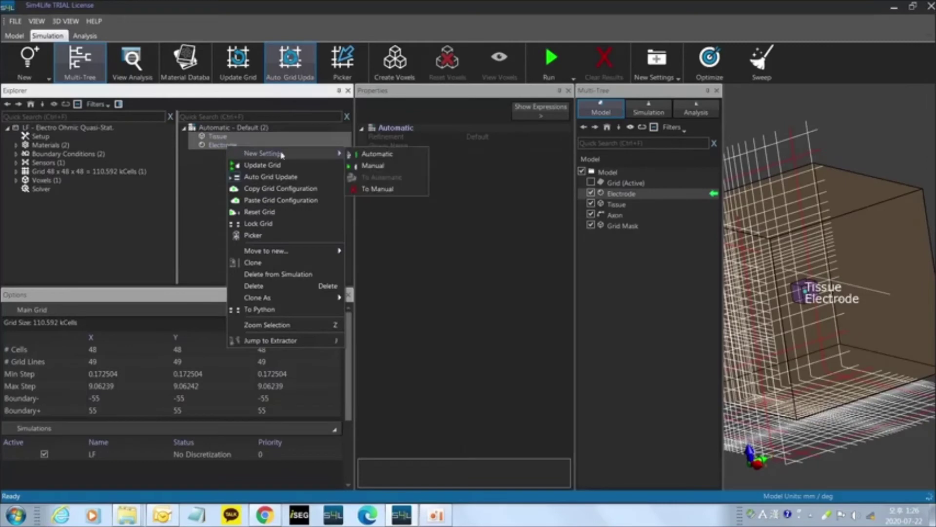
{"action": "left_click", "coordinate": [391, 189]}
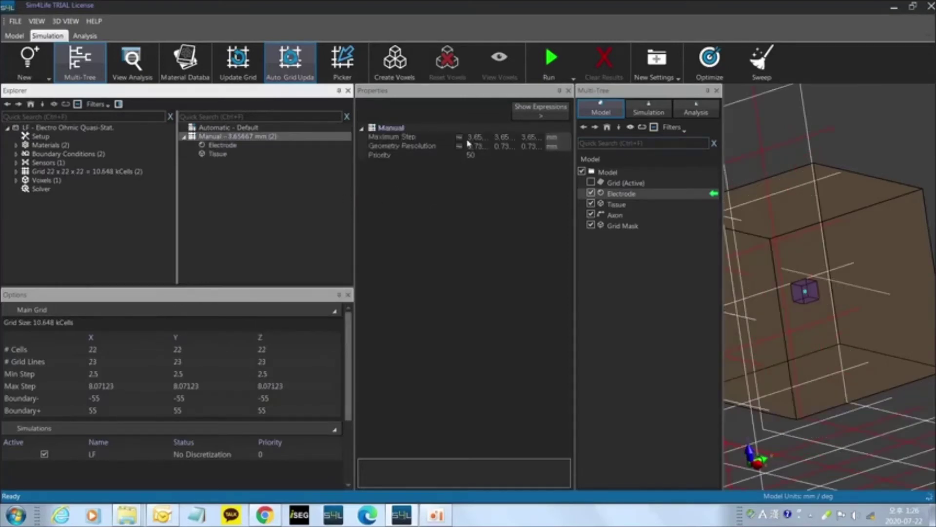
Step: Set the maximum step and the geometry resolution of the manual grid settings for the Electrode and Tissue to 1 mm
{"action": "left_click", "coordinate": [460, 137]}
{"action": "left_click", "coordinate": [460, 146]}
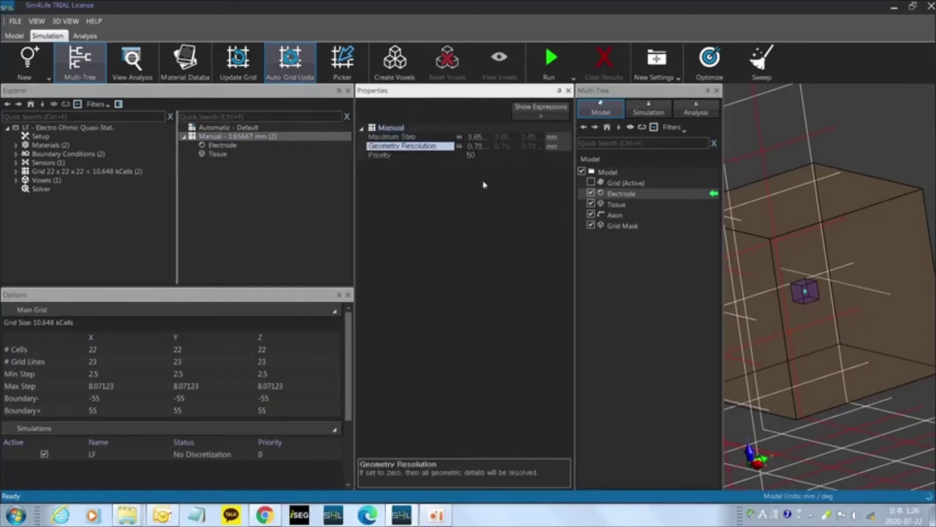
{"action": "left_click", "coordinate": [476, 139]}
{"action": "type", "text": "1"}
{"action": "key", "text": "Tab"}
{"action": "type", "text": "1"}
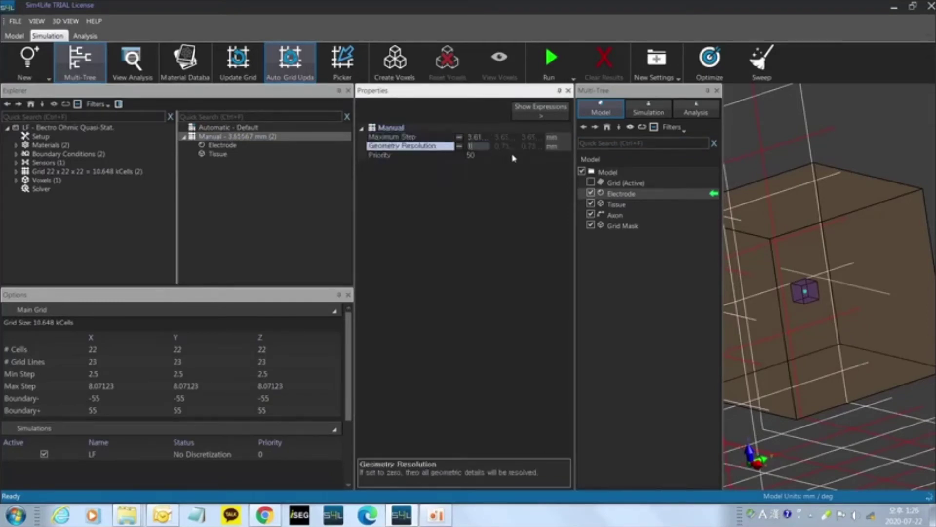
{"action": "left_click", "coordinate": [481, 137]}
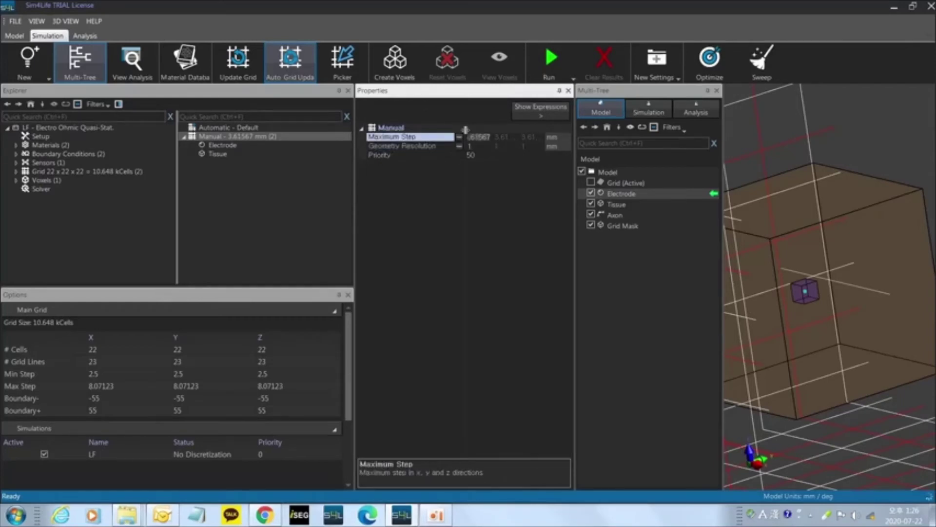
{"action": "type", "text": "1"}
{"action": "key", "text": "Return"}
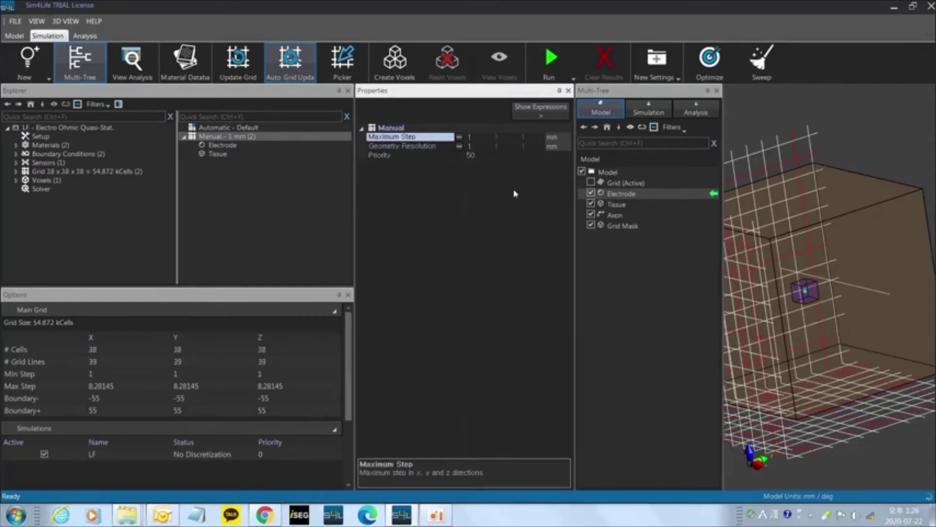
Step: Examine the 1 mm grid over the whole model and for the Electrode and Tissue individually
{"action": "scroll", "coordinate": [754, 273], "scroll_direction": "down", "scroll_amount": 5}
{"action": "middle_click_drag", "start_coordinate": [810, 294], "coordinate": [876, 283]}
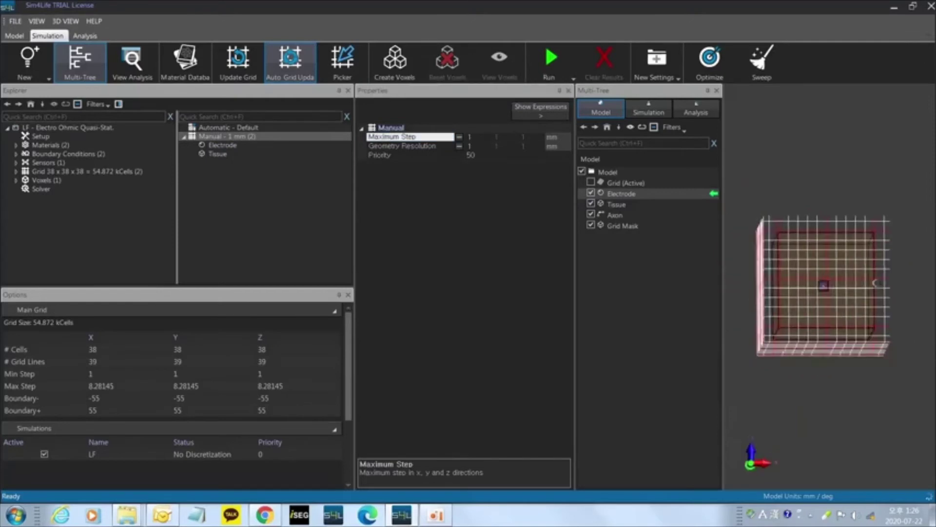
{"action": "left_click", "coordinate": [215, 146]}
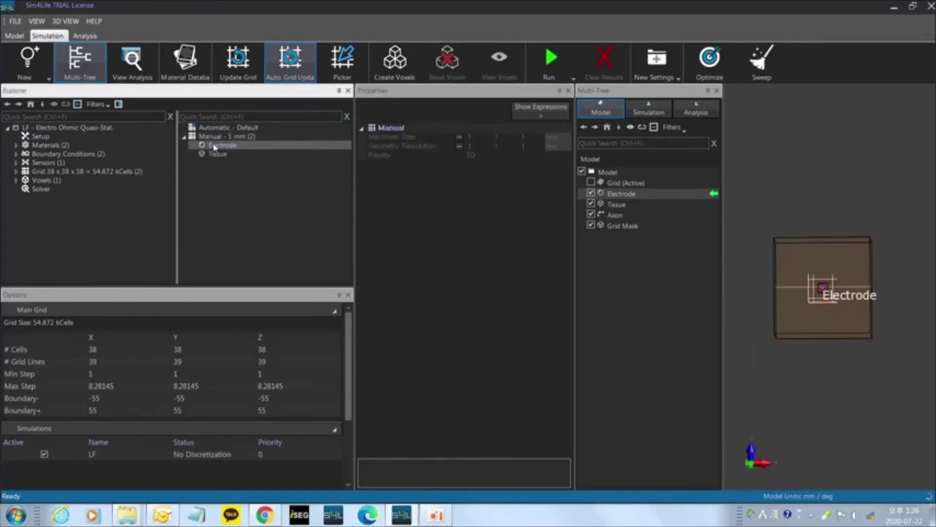
{"action": "left_click", "coordinate": [216, 154]}
{"action": "left_click", "coordinate": [216, 146]}
{"action": "left_click", "coordinate": [223, 138]}
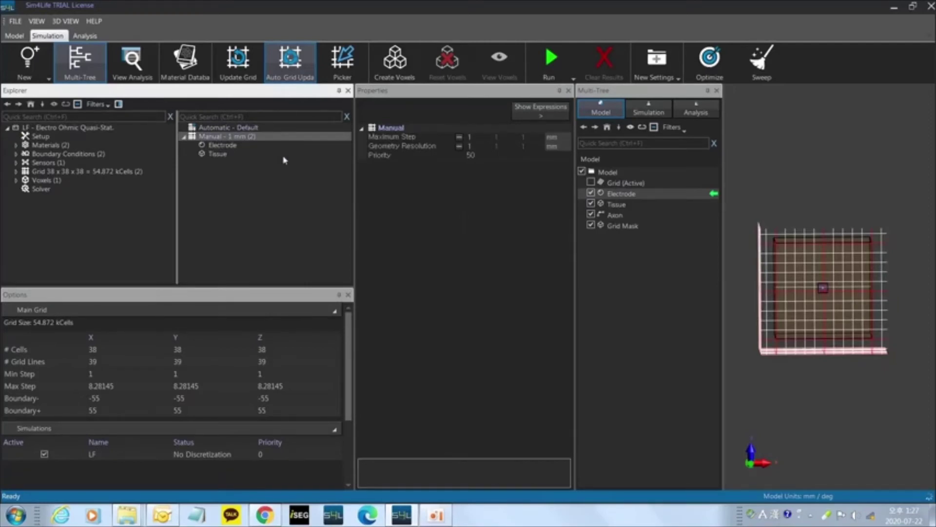
Step: Delete the empty automatic grid settings, keeping only the manual ones
{"action": "left_click", "coordinate": [229, 129]}
{"action": "left_click", "coordinate": [230, 136]}
{"action": "left_click", "coordinate": [230, 129]}
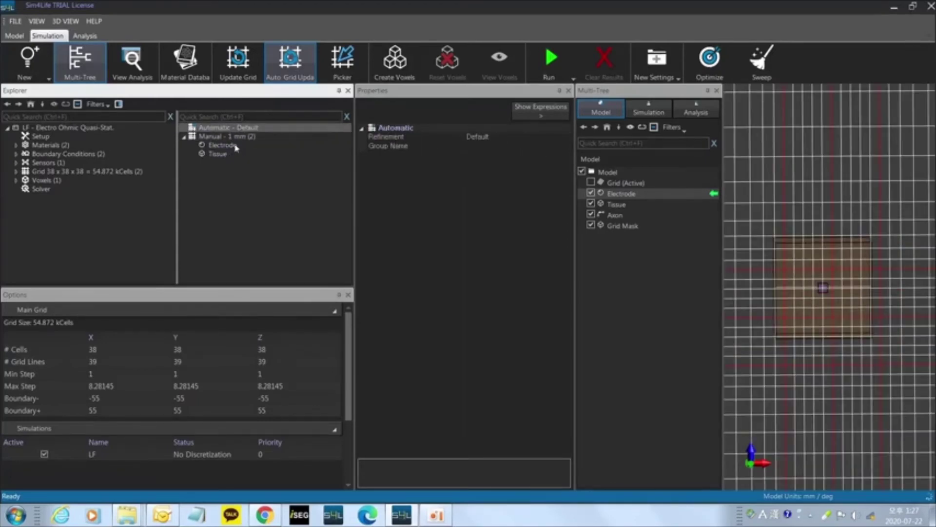
{"action": "right_click", "coordinate": [232, 130]}
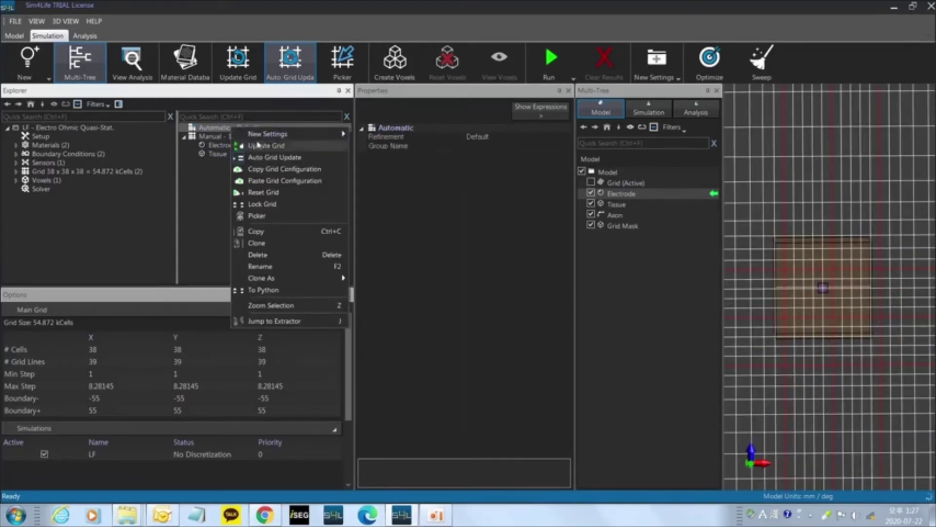
{"action": "left_click", "coordinate": [326, 254]}
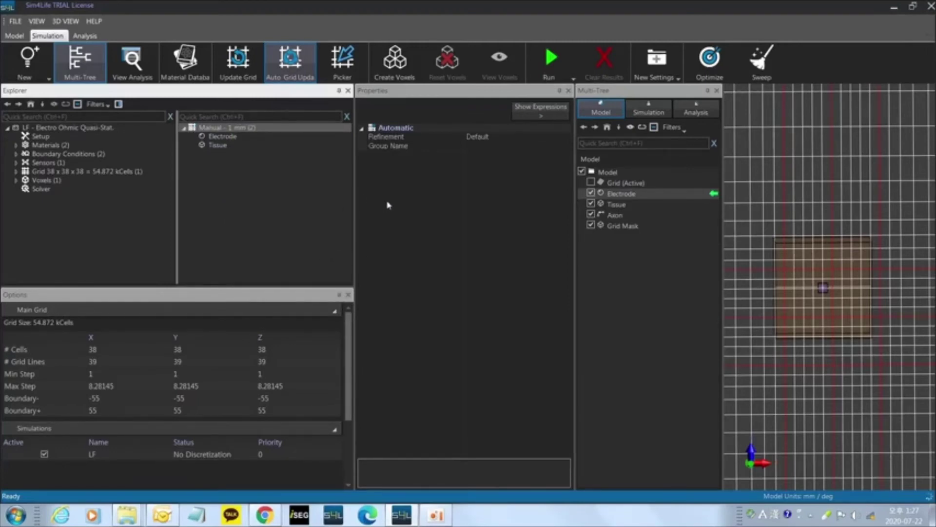
Step: Add the Grid Mask to the simulation grid under its own separate manual settings
{"action": "left_click", "coordinate": [622, 226]}
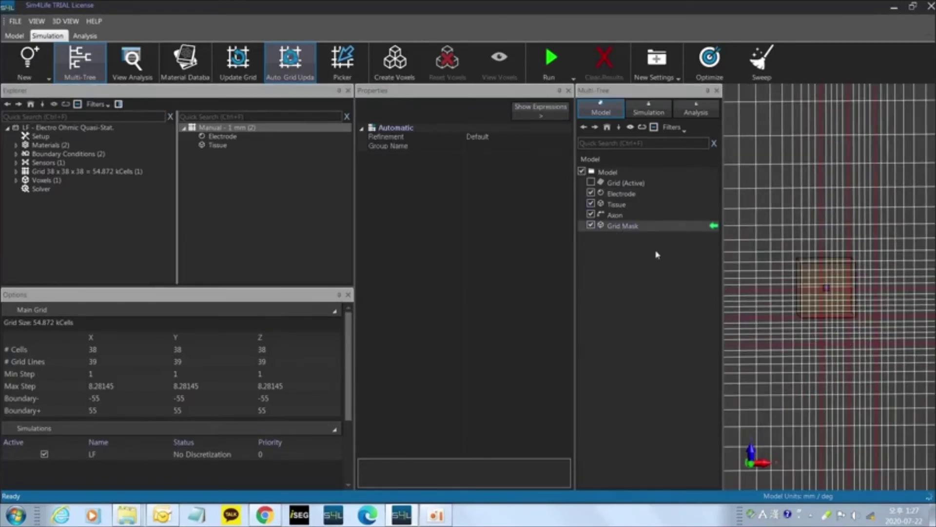
{"action": "left_click", "coordinate": [626, 206]}
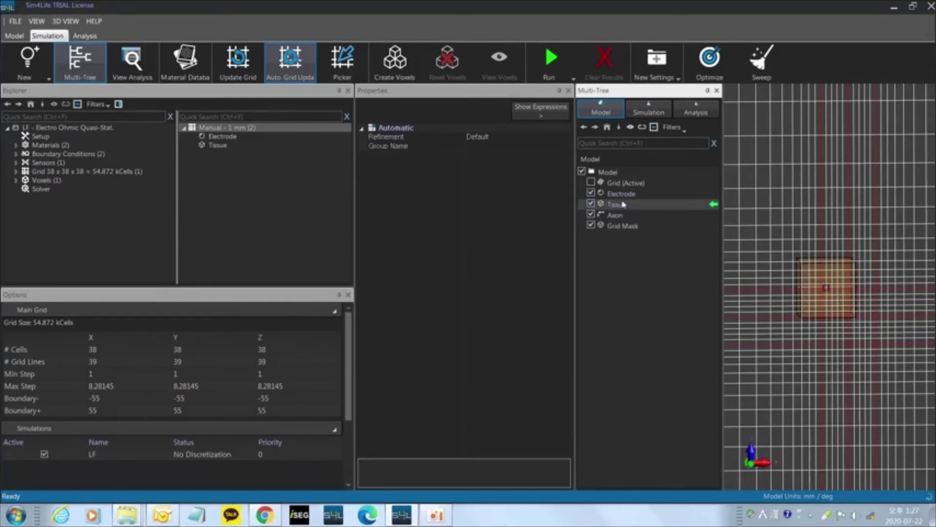
{"action": "left_click", "coordinate": [625, 195], "text": "ctrl"}
{"action": "left_click", "coordinate": [623, 218], "text": "ctrl"}
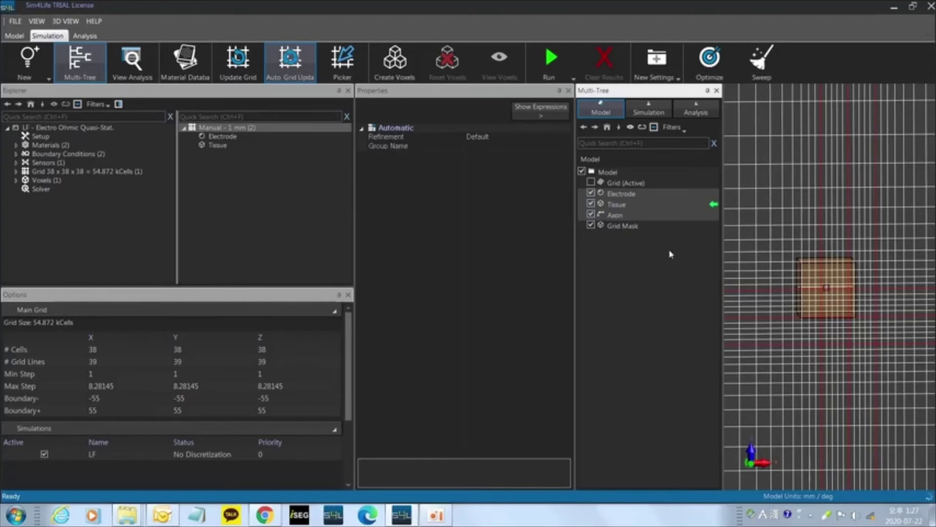
{"action": "left_click", "coordinate": [624, 226]}
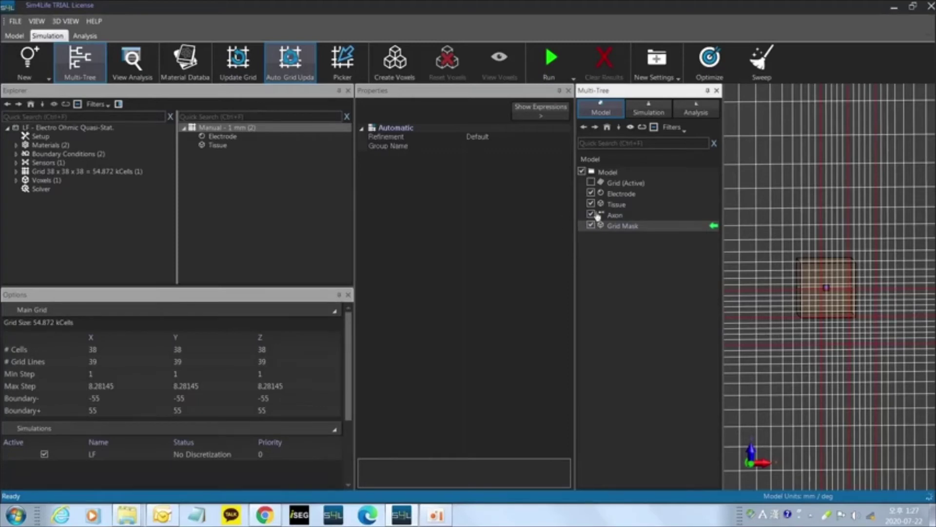
{"action": "left_click", "coordinate": [629, 237]}
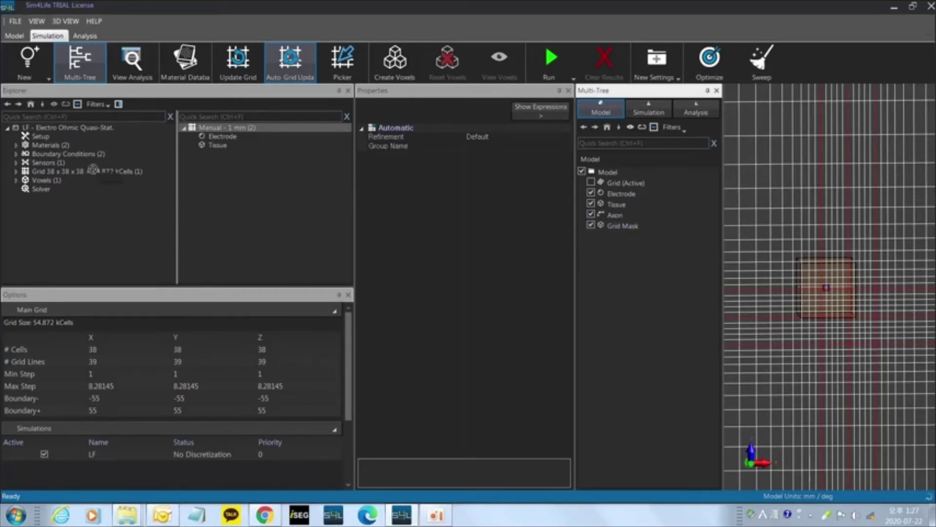
{"action": "left_click", "coordinate": [626, 227]}
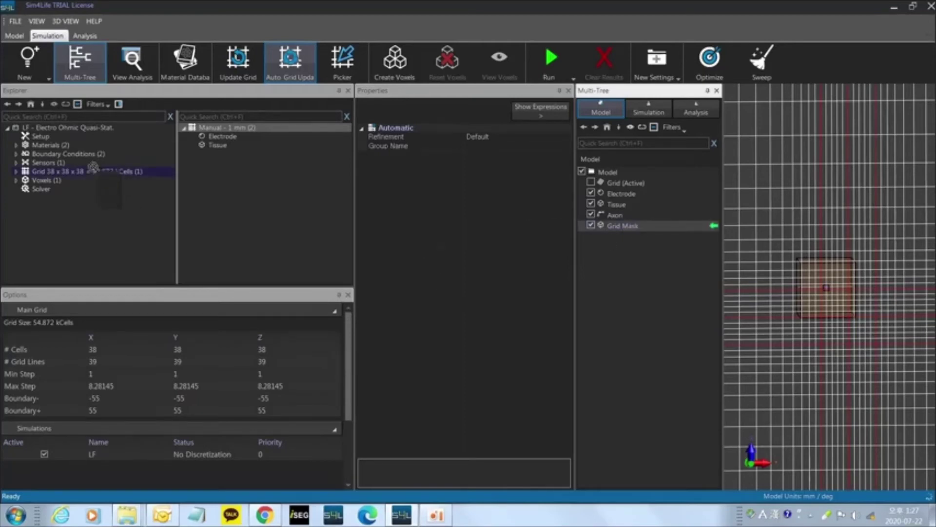
{"action": "left_click", "coordinate": [113, 172]}
{"action": "left_click", "coordinate": [257, 155]}
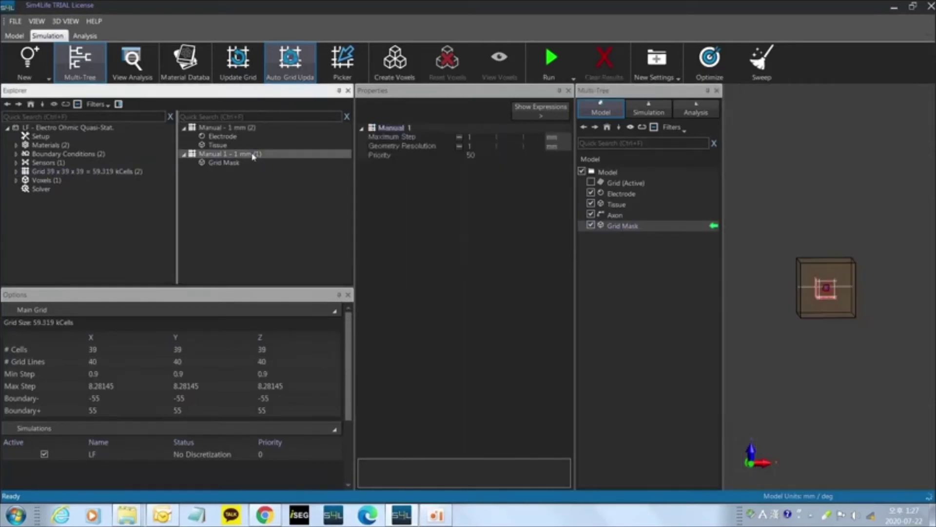
Step: Set the maximum step of the Grid Mask's manual settings to 0.008 mm and inspect the refined grid around the electrode
{"action": "middle_click_drag", "start_coordinate": [791, 345], "coordinate": [800, 337]}
{"action": "scroll", "coordinate": [801, 333], "scroll_direction": "up", "scroll_amount": 6}
{"action": "scroll", "coordinate": [802, 334], "scroll_direction": "down", "scroll_amount": 2}
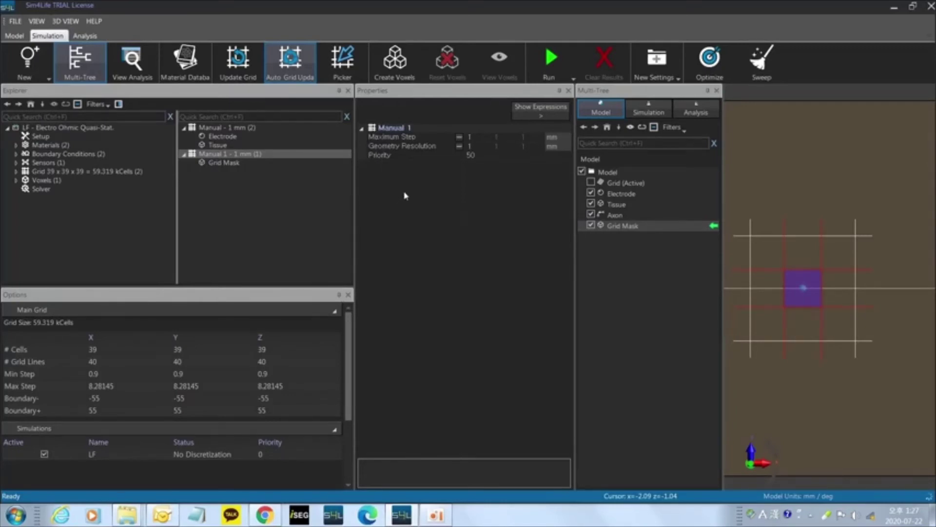
{"action": "double_click", "coordinate": [480, 137]}
{"action": "type", "text": "0.008"}
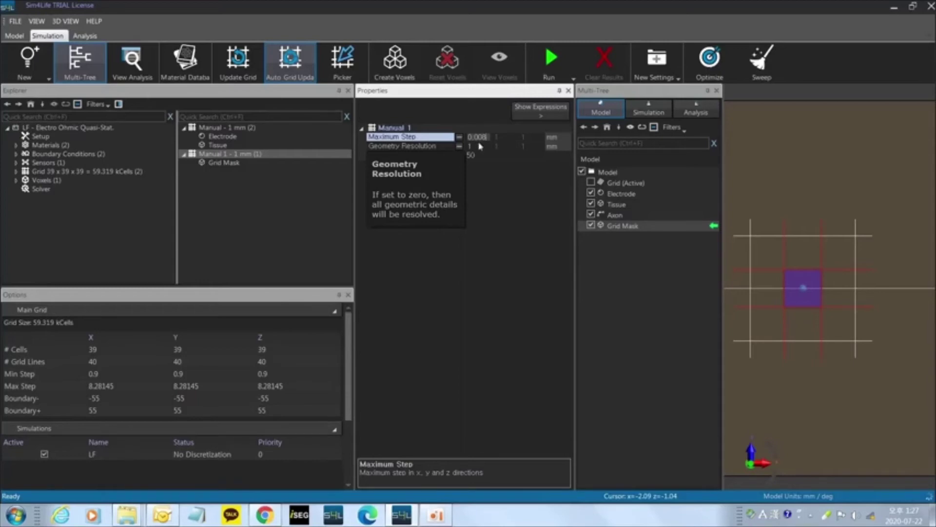
{"action": "key", "text": "Return"}
{"action": "scroll", "coordinate": [773, 310], "scroll_direction": "up", "scroll_amount": 3}
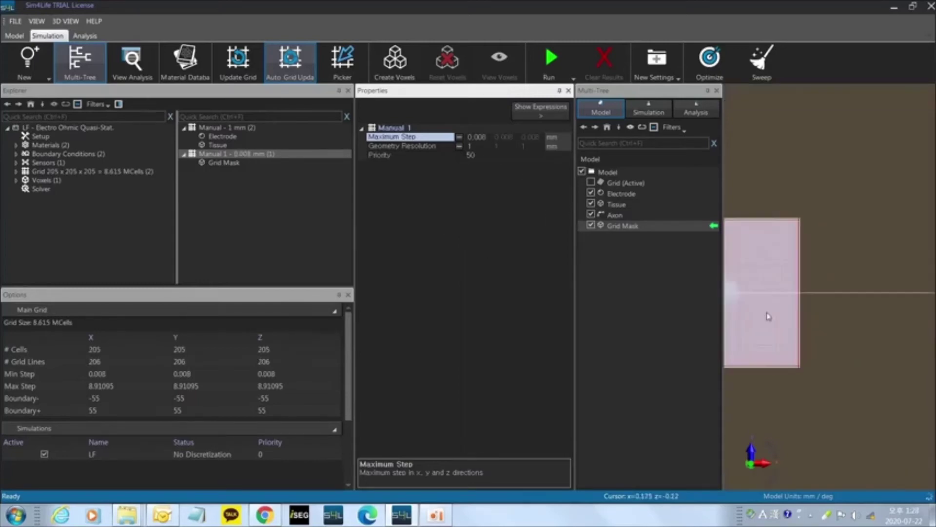
{"action": "scroll", "coordinate": [839, 288], "scroll_direction": "up", "scroll_amount": 5}
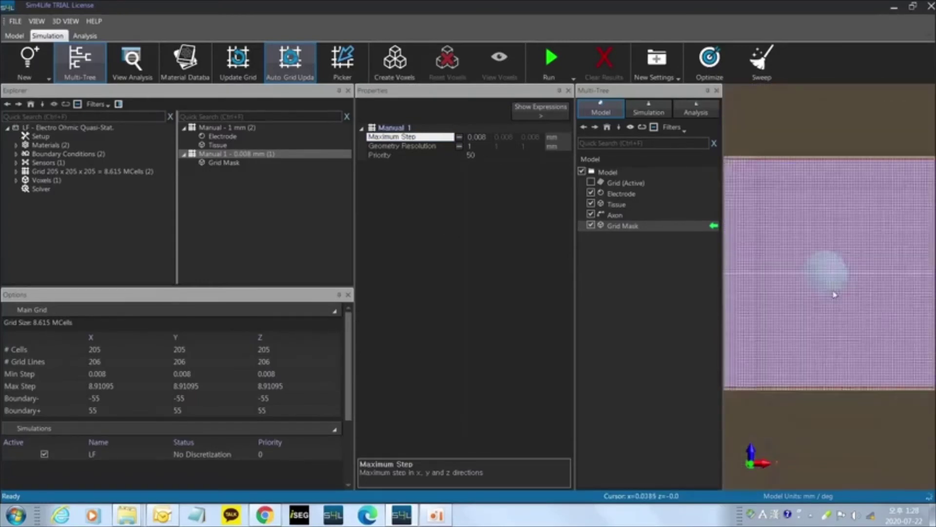
{"action": "scroll", "coordinate": [836, 295], "scroll_direction": "down", "scroll_amount": 6}
{"action": "middle_click_drag", "start_coordinate": [836, 296], "coordinate": [847, 342]}
{"action": "double_click", "coordinate": [846, 341]}
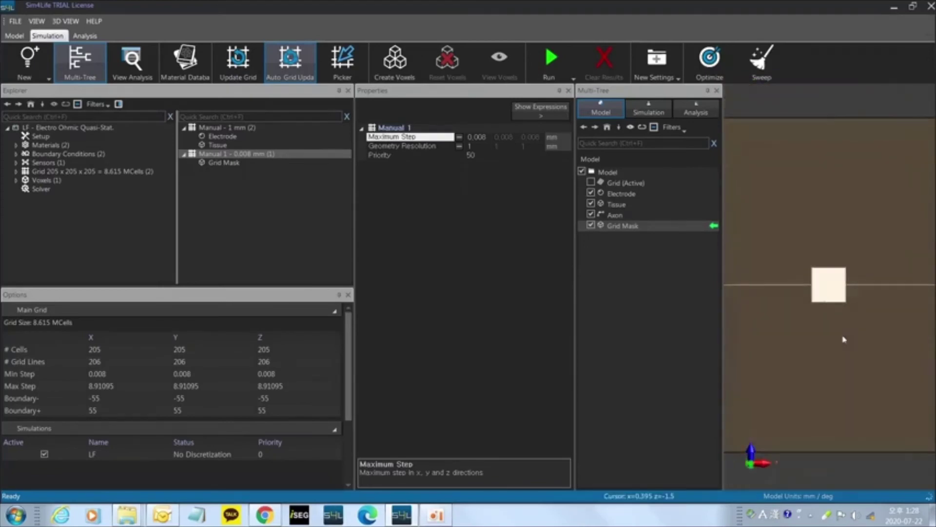
Step: Check the Electrode and Tissue in the refined grid and delete the Grid Mask's manual settings
{"action": "left_click", "coordinate": [224, 136]}
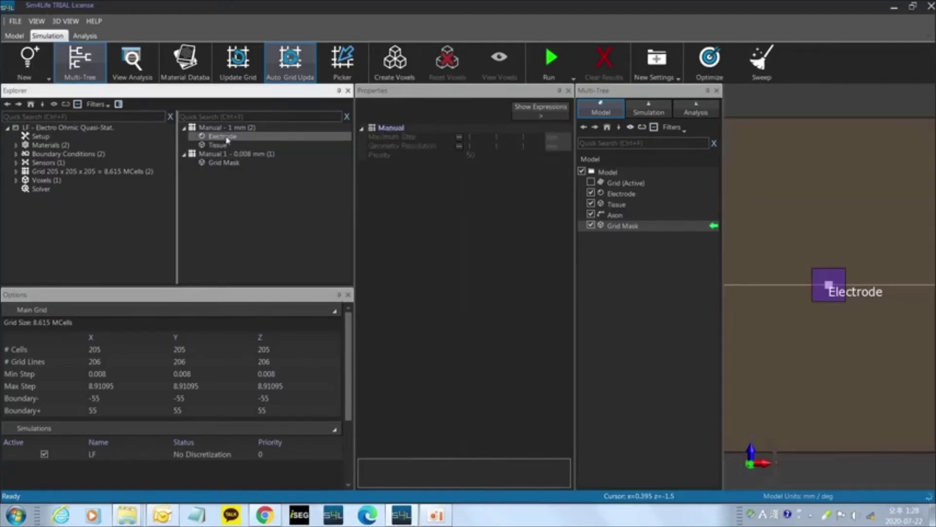
{"action": "scroll", "coordinate": [822, 314], "scroll_direction": "up", "scroll_amount": 10}
{"action": "middle_click_drag", "start_coordinate": [825, 322], "coordinate": [799, 350]}
{"action": "left_click", "coordinate": [218, 146]}
{"action": "left_click", "coordinate": [223, 138]}
{"action": "left_click", "coordinate": [211, 155]}
{"action": "key", "text": "Delete"}
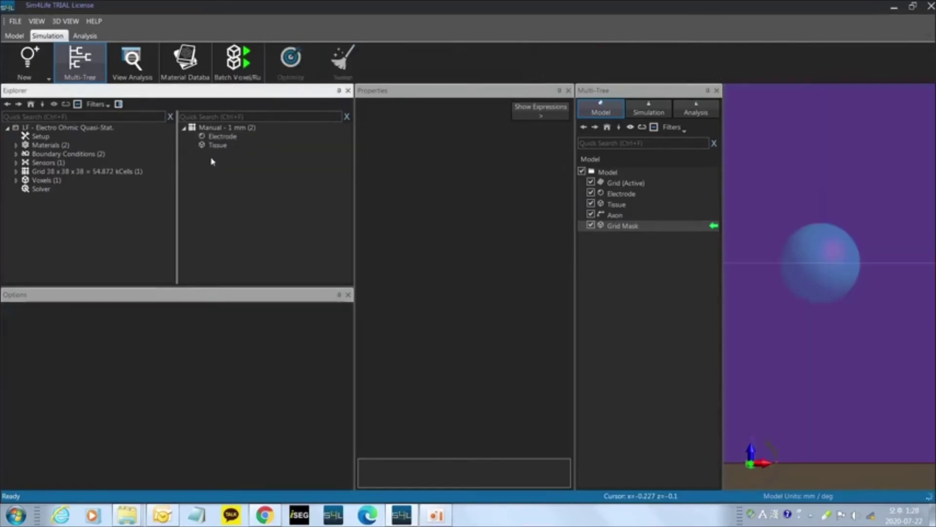
Step: Examine how the 1 mm grid lines cross the Electrode when the Grid Mask has no grid settings
{"action": "left_click", "coordinate": [219, 137]}
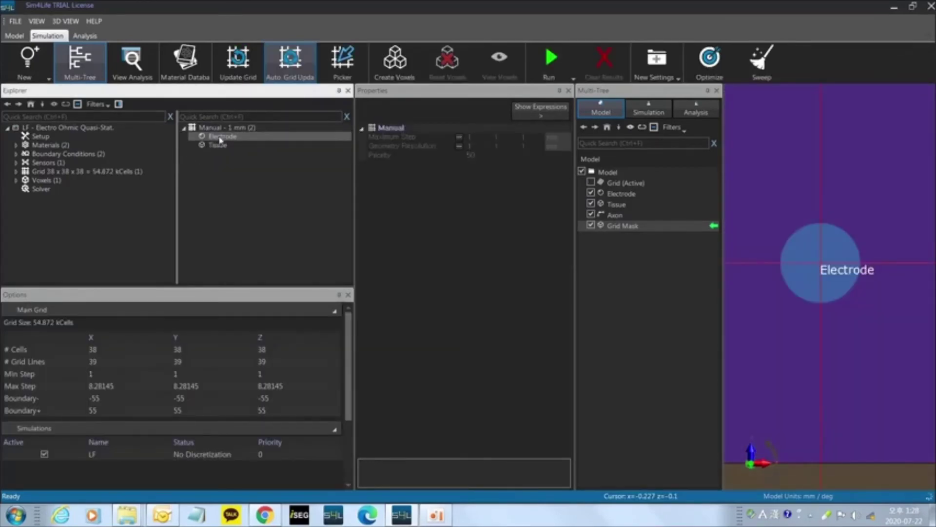
{"action": "scroll", "coordinate": [892, 264], "scroll_direction": "down", "scroll_amount": 5}
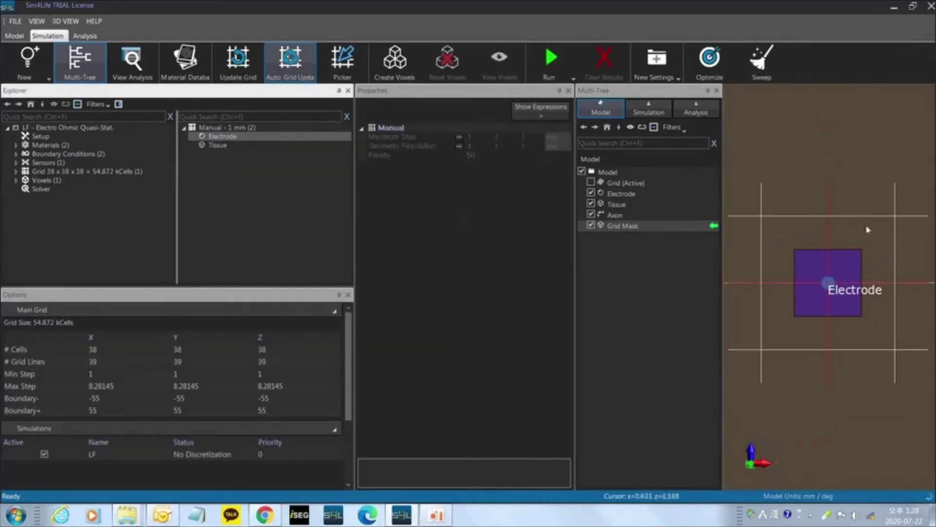
{"action": "scroll", "coordinate": [815, 285], "scroll_direction": "up", "scroll_amount": 3}
{"action": "scroll", "coordinate": [829, 285], "scroll_direction": "down", "scroll_amount": 3}
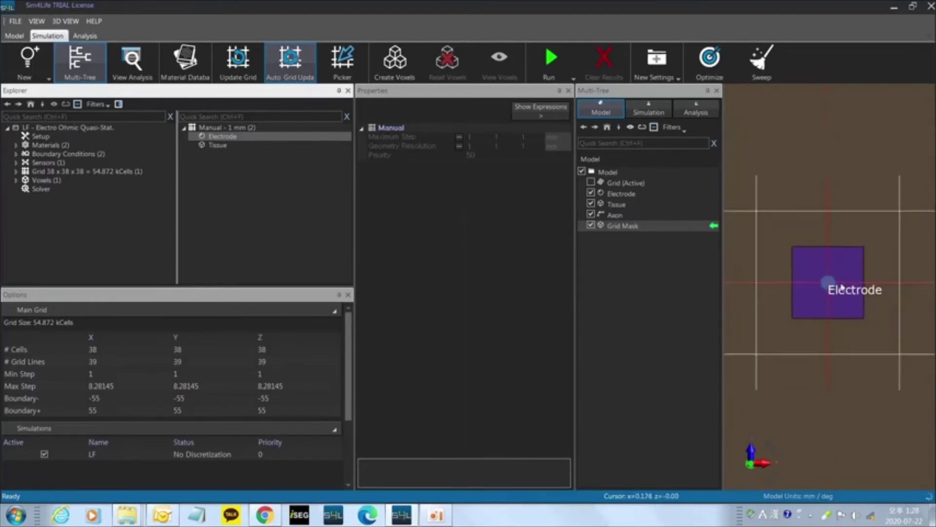
{"action": "scroll", "coordinate": [842, 287], "scroll_direction": "down", "scroll_amount": 1}
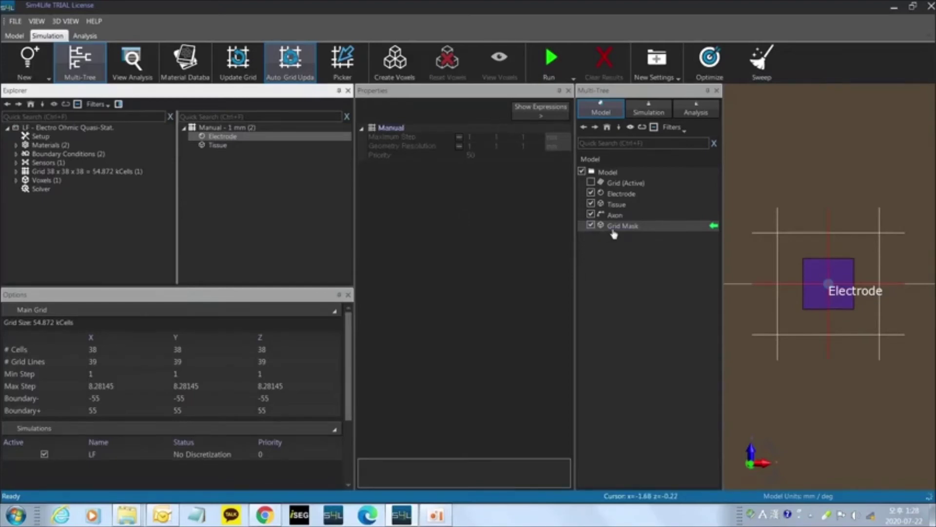
Step: Add the Grid Mask to the grid again with separate manual settings and set their maximum step to 0.004 mm
{"action": "left_click_drag", "start_coordinate": [614, 234], "coordinate": [88, 173]}
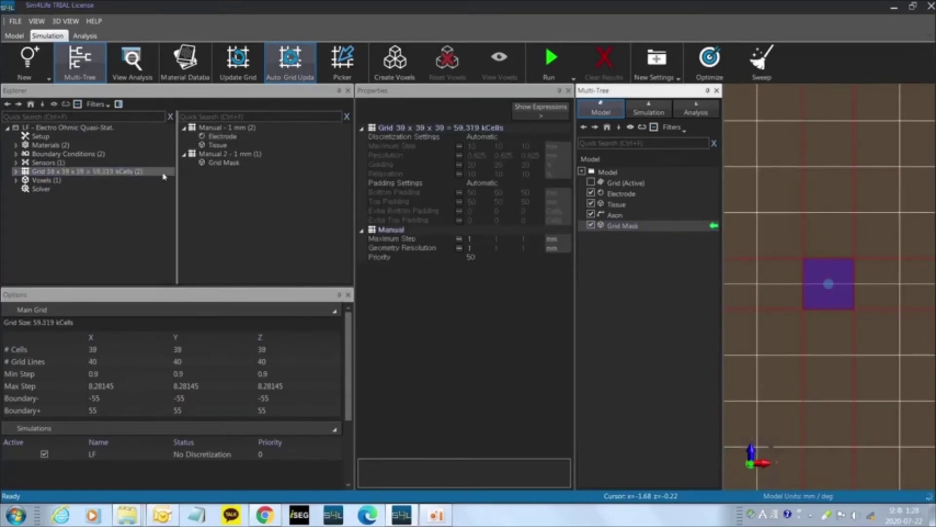
{"action": "left_click", "coordinate": [225, 155]}
{"action": "left_click", "coordinate": [492, 140]}
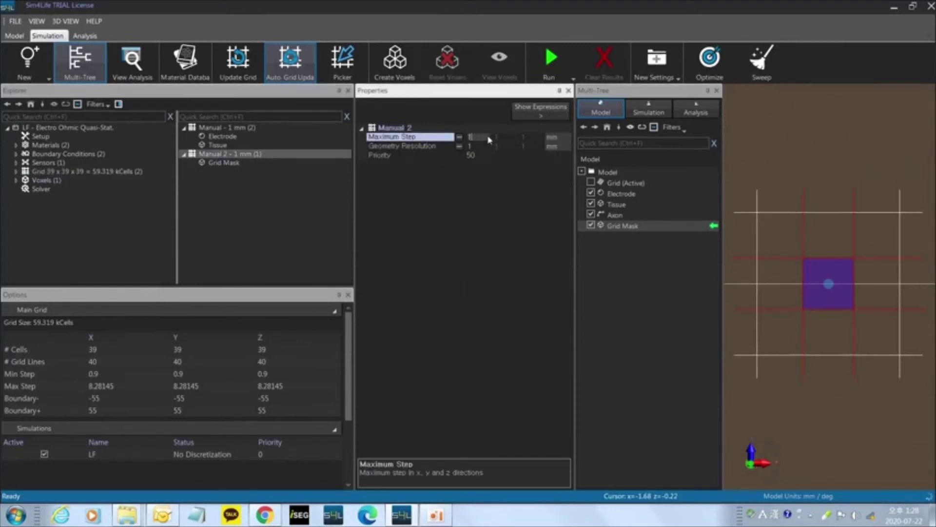
{"action": "type", "text": "0.004"}
{"action": "key", "text": "Return"}
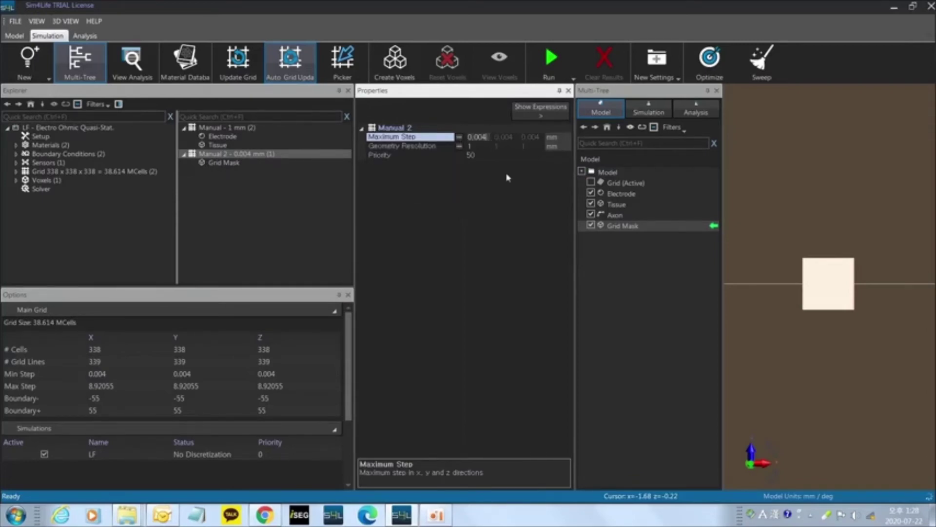
Step: Change the maximum step of the Grid Mask's manual settings to 0.008 mm
{"action": "key", "text": "BackSpace"}
{"action": "type", "text": "8"}
{"action": "key", "text": "Return"}
{"action": "left_click", "coordinate": [264, 208]}
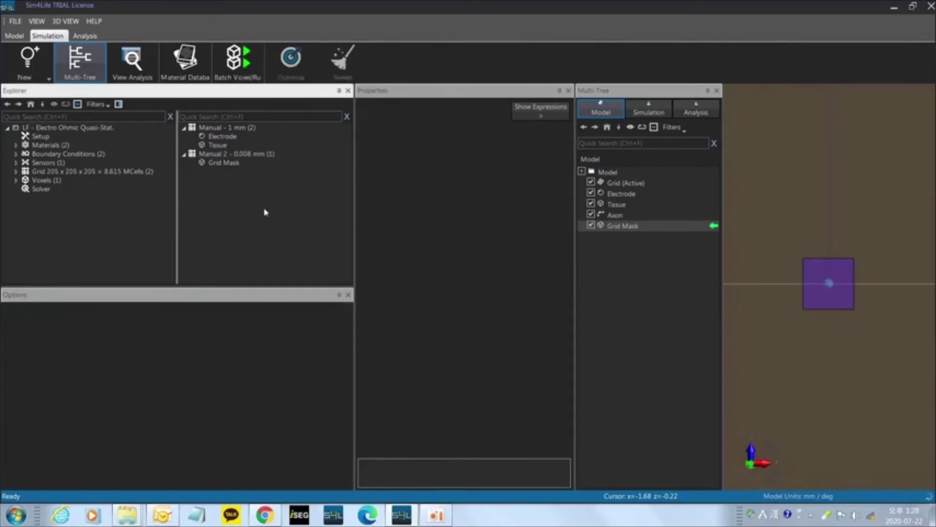
Step: Compare the grid lines of both manual settings and of the Electrode, Tissue and Grid Mask within them
{"action": "left_click", "coordinate": [263, 155]}
{"action": "left_click", "coordinate": [215, 144]}
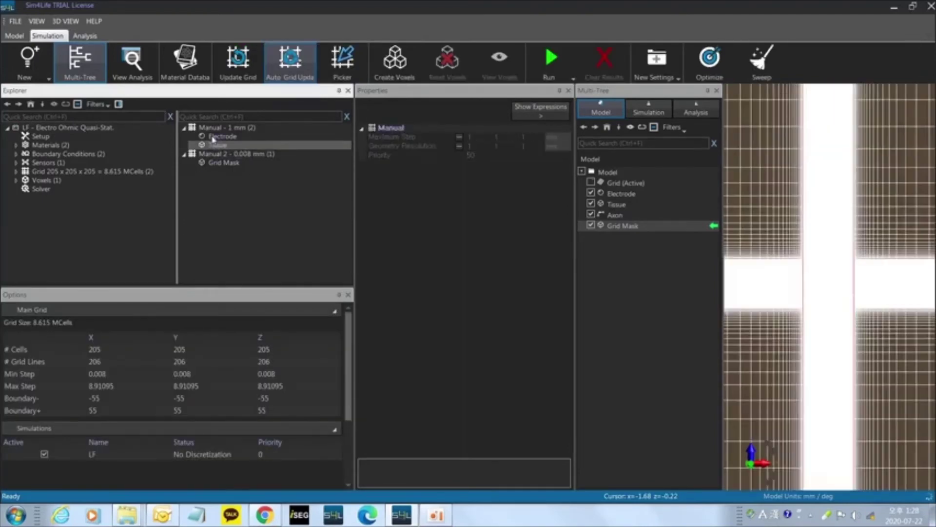
{"action": "left_click", "coordinate": [215, 137]}
{"action": "left_click", "coordinate": [218, 128]}
{"action": "left_click", "coordinate": [219, 145]}
{"action": "left_click", "coordinate": [225, 163]}
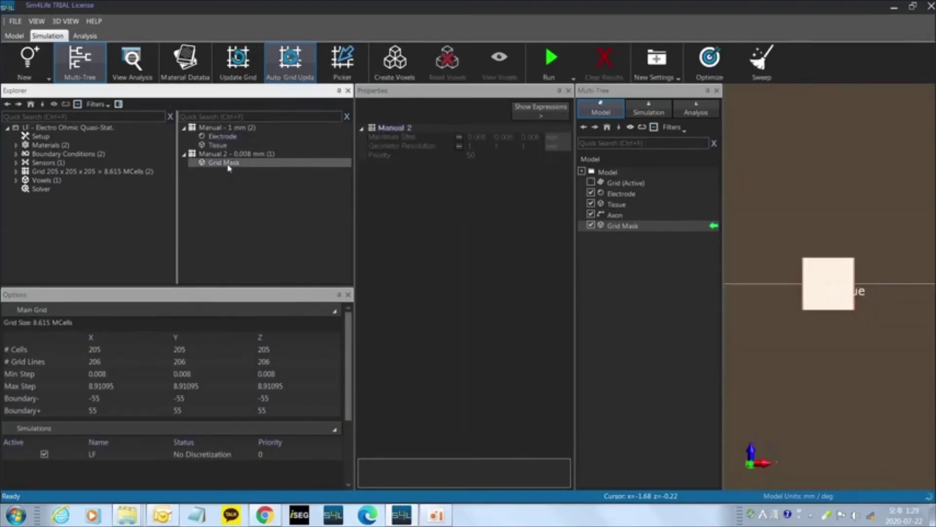
{"action": "left_click", "coordinate": [229, 154]}
{"action": "left_click", "coordinate": [225, 137]}
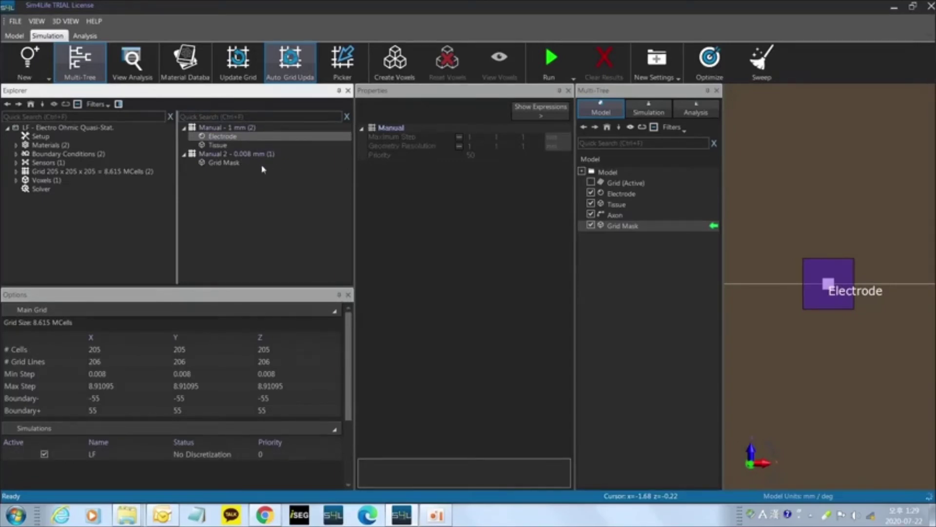
Step: Examine the 0.008 mm grid lines across the Electrode and the settings that apply to the Grid Mask
{"action": "scroll", "coordinate": [794, 273], "scroll_direction": "up", "scroll_amount": 5}
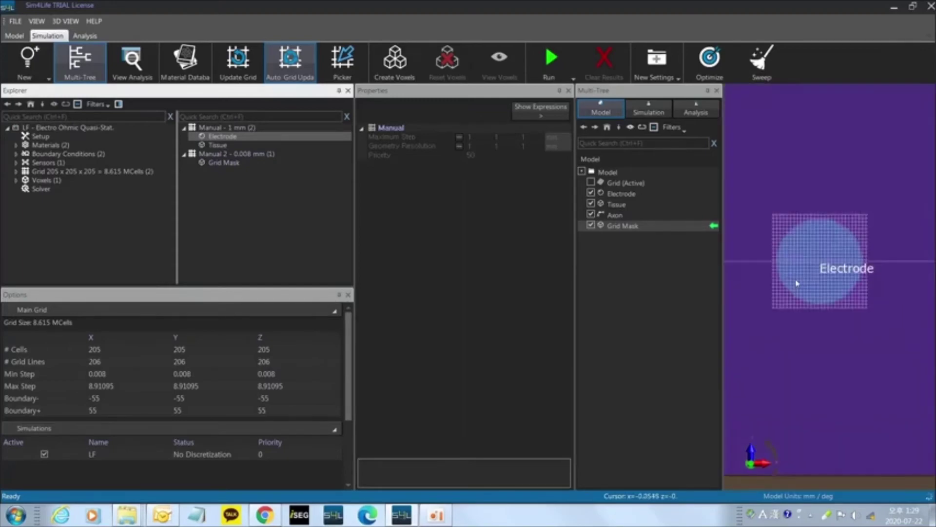
{"action": "left_click", "coordinate": [236, 154]}
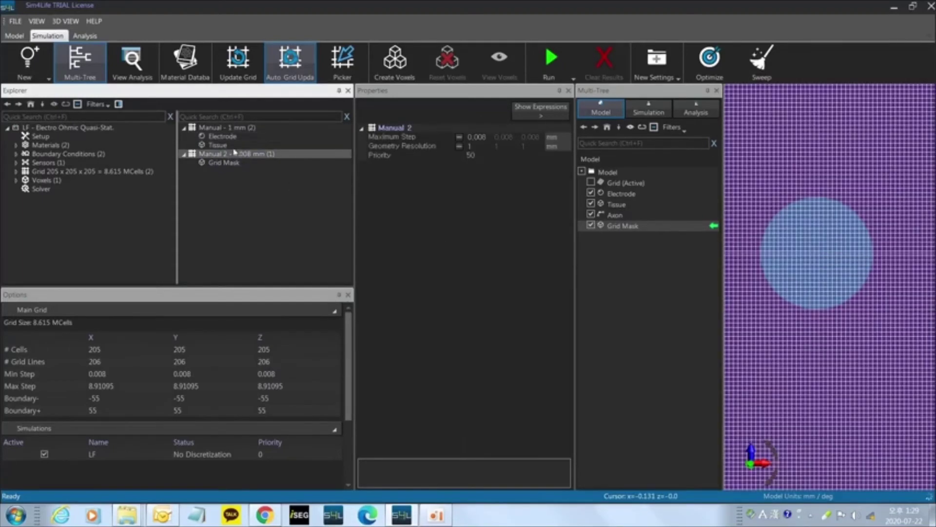
{"action": "left_click", "coordinate": [234, 164]}
{"action": "left_click", "coordinate": [237, 155]}
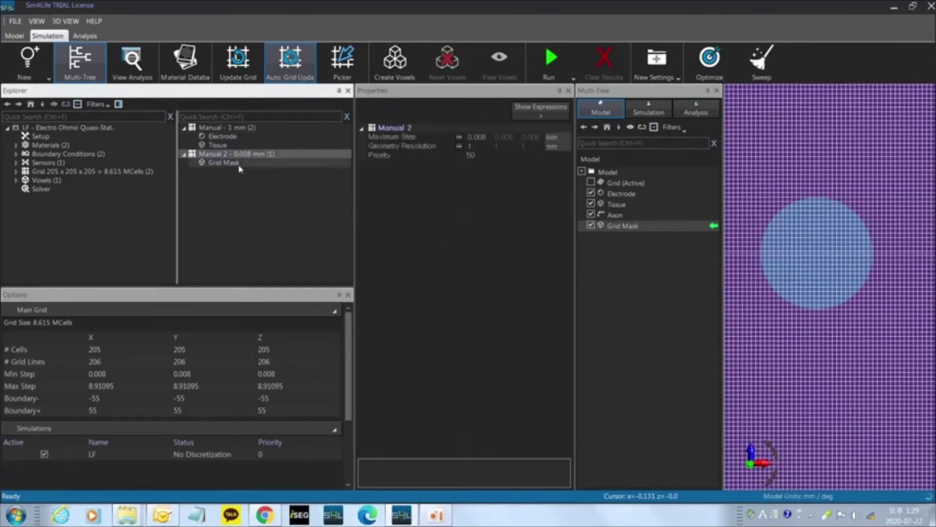
{"action": "left_click", "coordinate": [238, 164]}
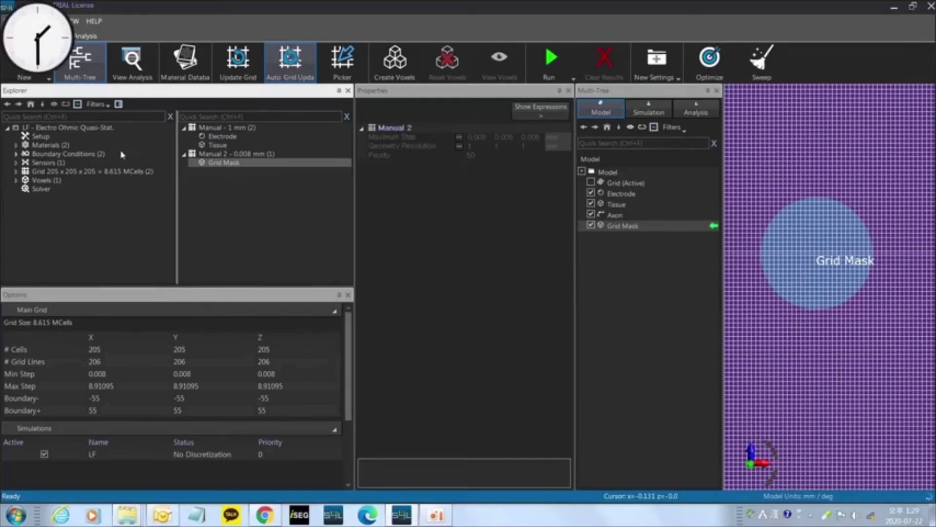
Step: Switch the padding settings of the main grid to Manual
{"action": "left_click", "coordinate": [113, 173]}
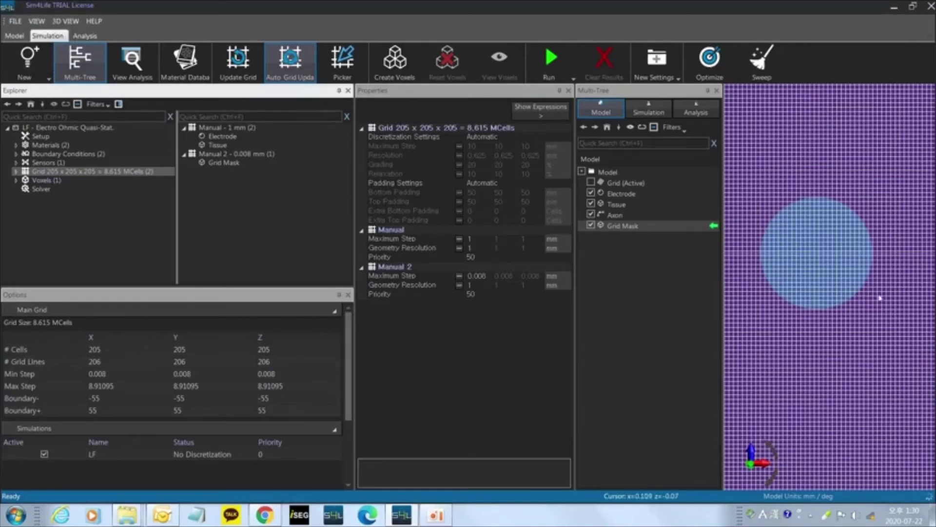
{"action": "scroll", "coordinate": [879, 298], "scroll_direction": "down", "scroll_amount": 20}
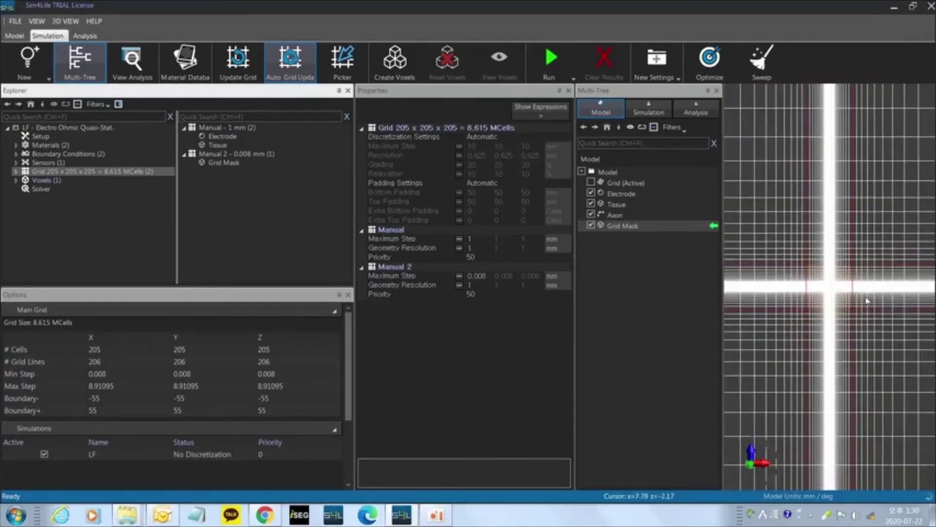
{"action": "scroll", "coordinate": [871, 299], "scroll_direction": "down", "scroll_amount": 5}
{"action": "scroll", "coordinate": [871, 298], "scroll_direction": "up", "scroll_amount": 5}
{"action": "scroll", "coordinate": [871, 299], "scroll_direction": "up", "scroll_amount": 5}
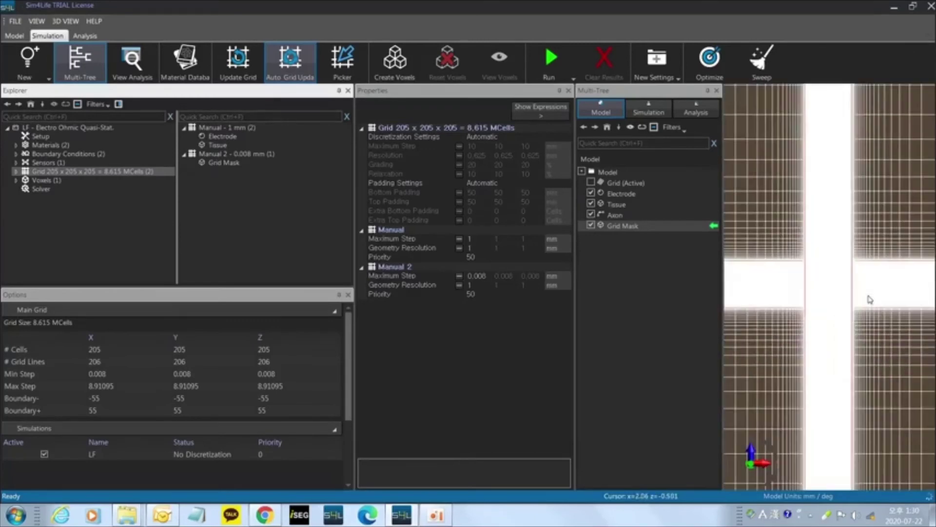
{"action": "scroll", "coordinate": [870, 299], "scroll_direction": "down", "scroll_amount": 6}
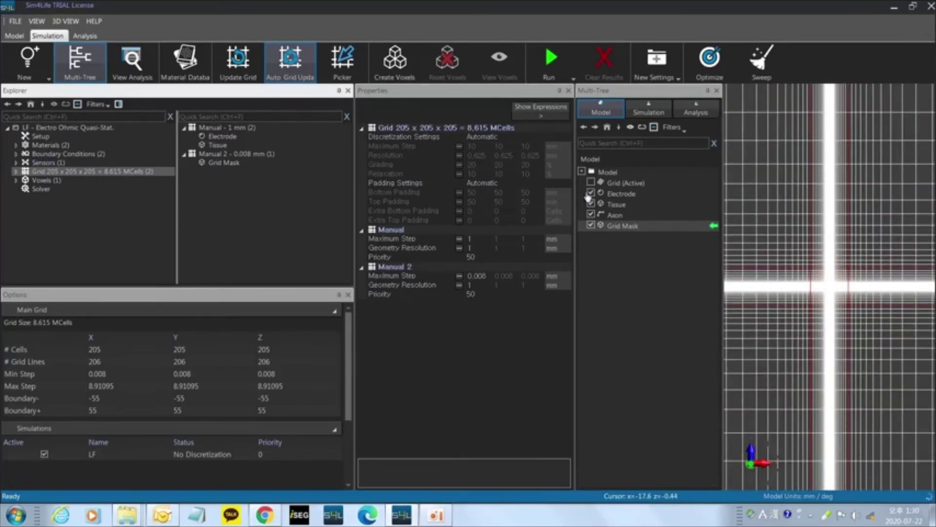
{"action": "left_click", "coordinate": [566, 184]}
{"action": "left_click", "coordinate": [567, 183]}
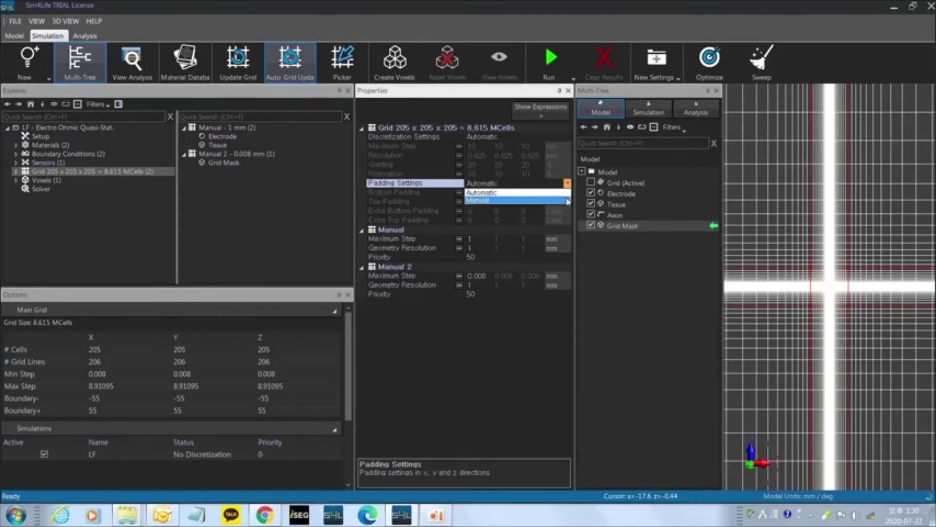
{"action": "left_click", "coordinate": [567, 200]}
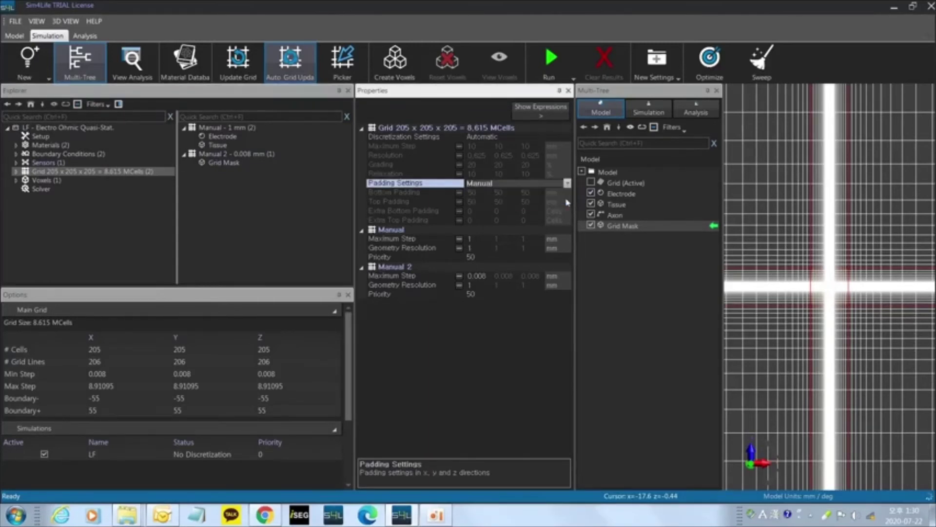
Step: Set the main grid's bottom and top padding to 0 mm
{"action": "left_click", "coordinate": [478, 193]}
{"action": "type", "text": "0"}
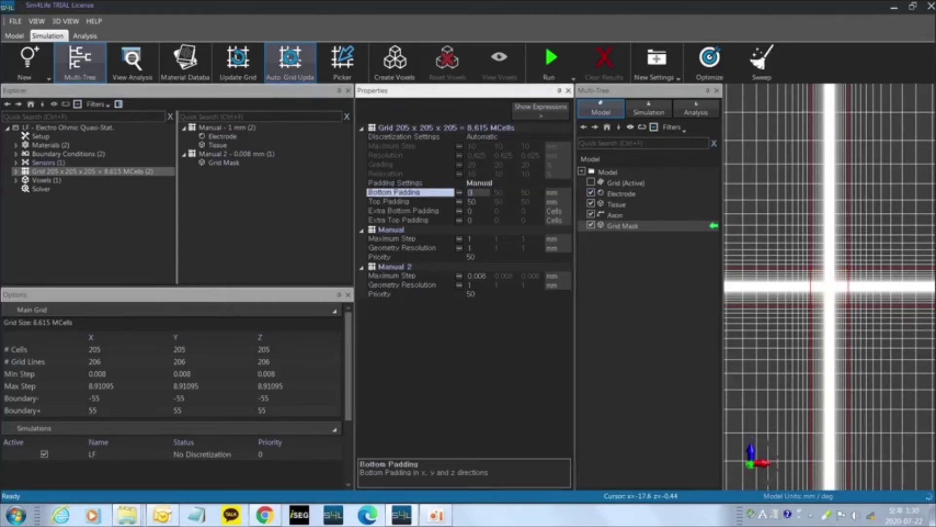
{"action": "left_click", "coordinate": [488, 203]}
{"action": "type", "text": "0"}
{"action": "key", "text": "Return"}
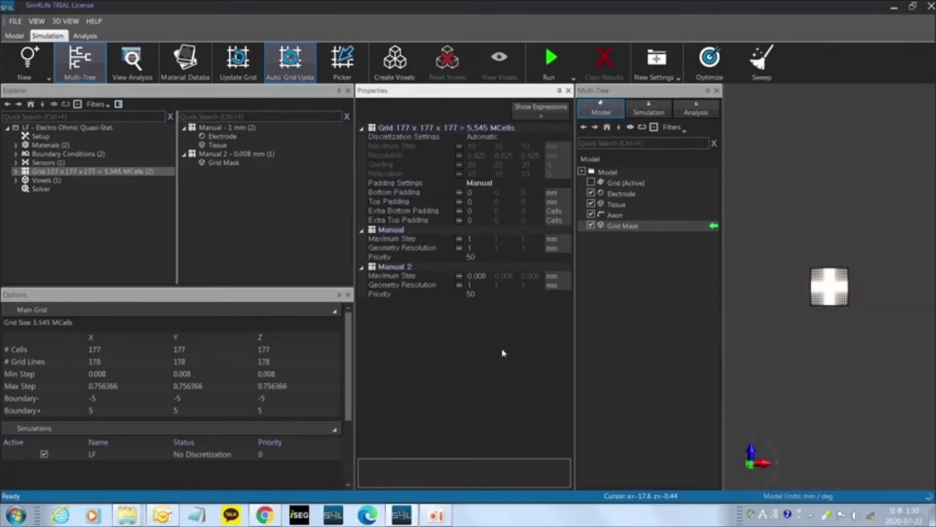
Step: Examine the unpadded grid around the tissue block and its refined lines across the Electrode
{"action": "scroll", "coordinate": [786, 329], "scroll_direction": "up", "scroll_amount": 10}
{"action": "key", "text": "ctrl+1"}
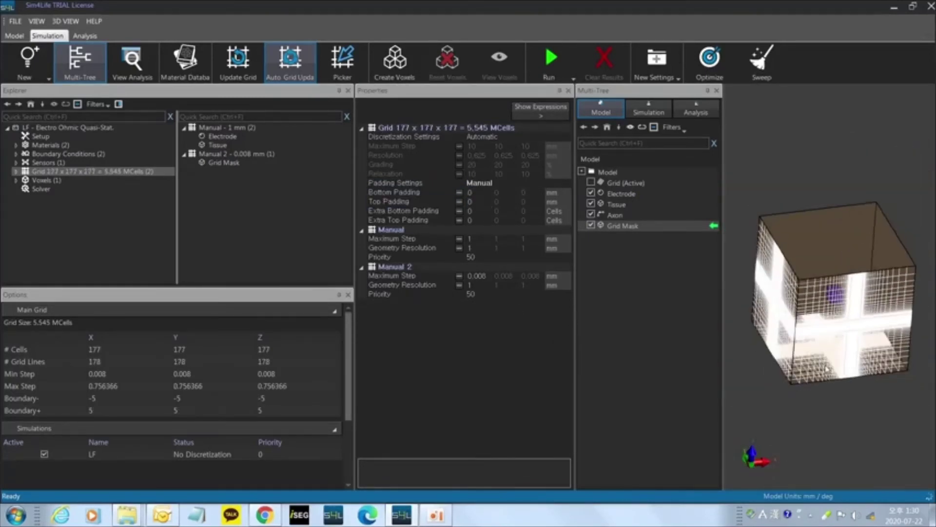
{"action": "scroll", "coordinate": [829, 299], "scroll_direction": "up", "scroll_amount": 10}
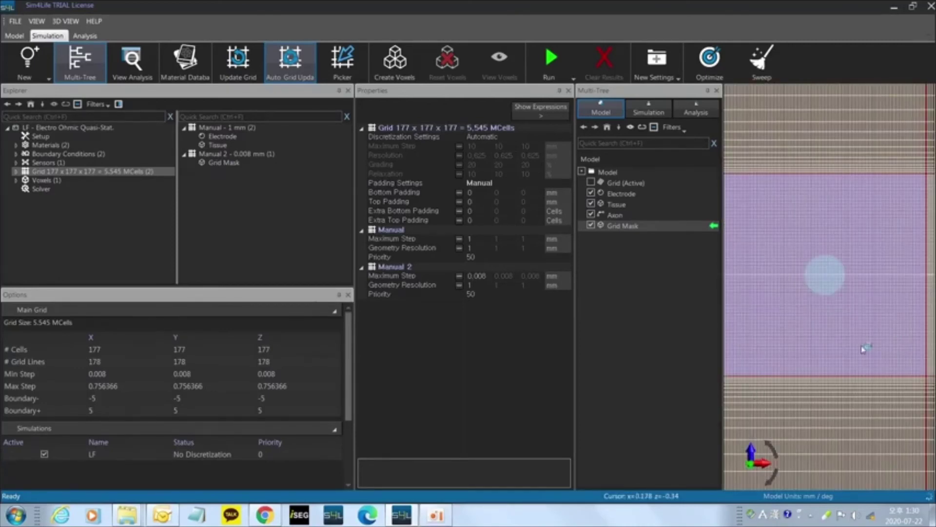
{"action": "scroll", "coordinate": [865, 348], "scroll_direction": "up", "scroll_amount": 3}
{"action": "scroll", "coordinate": [873, 361], "scroll_direction": "down", "scroll_amount": 8}
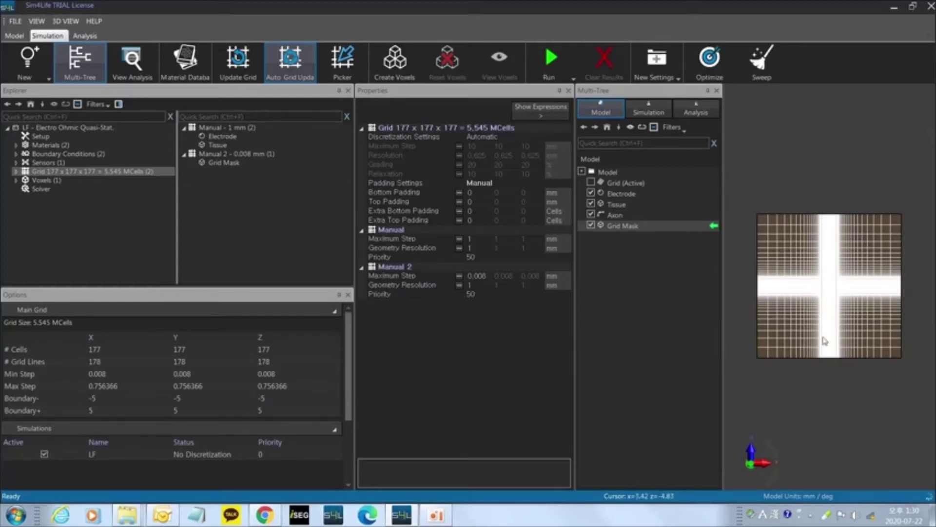
{"action": "scroll", "coordinate": [822, 283], "scroll_direction": "up", "scroll_amount": 5}
{"action": "scroll", "coordinate": [806, 278], "scroll_direction": "down", "scroll_amount": 4}
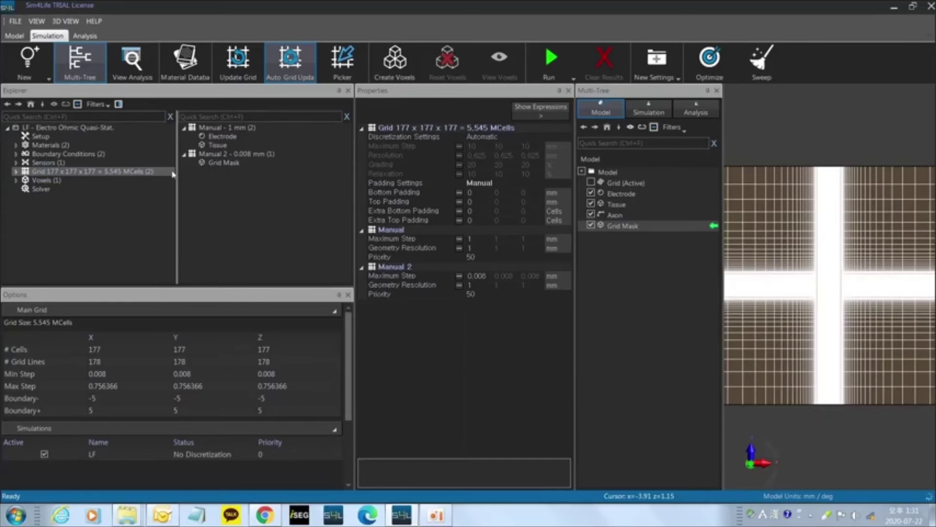
{"action": "key", "text": "Up"}
{"action": "key", "text": "Up"}
{"action": "key", "text": "Down"}
{"action": "left_click", "coordinate": [111, 172]}
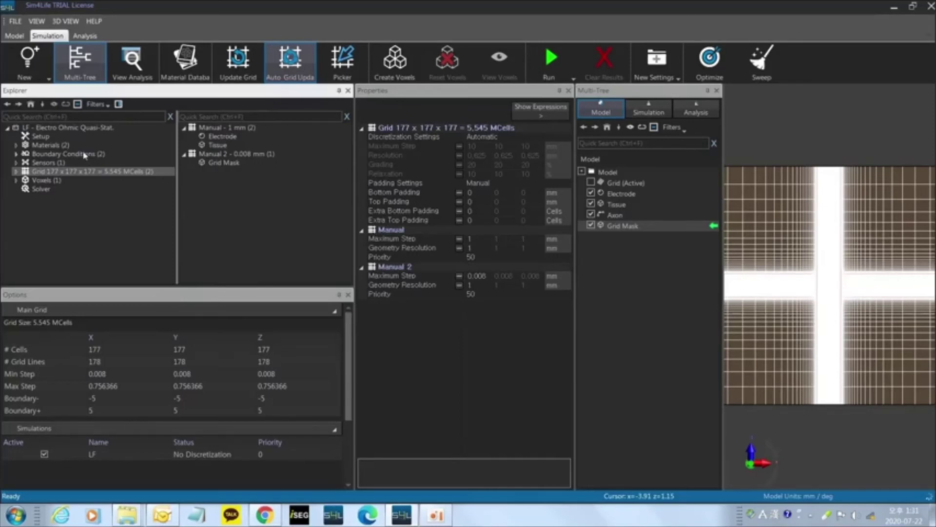
Step: Create the voxels of the Tissue and Electrode with the current grid and save the project as 2
{"action": "left_click", "coordinate": [42, 181]}
{"action": "left_click", "coordinate": [62, 174]}
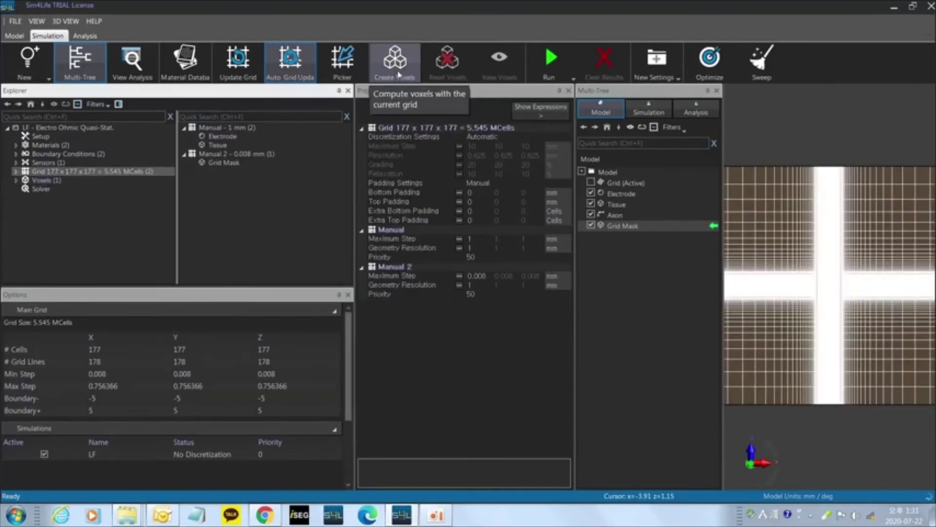
{"action": "left_click", "coordinate": [42, 188]}
{"action": "left_click", "coordinate": [42, 180]}
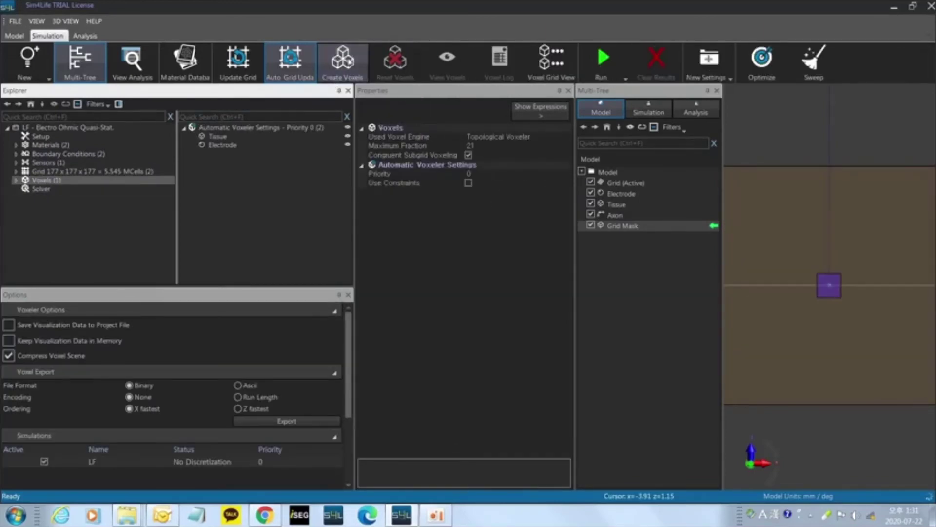
{"action": "left_click", "coordinate": [343, 61]}
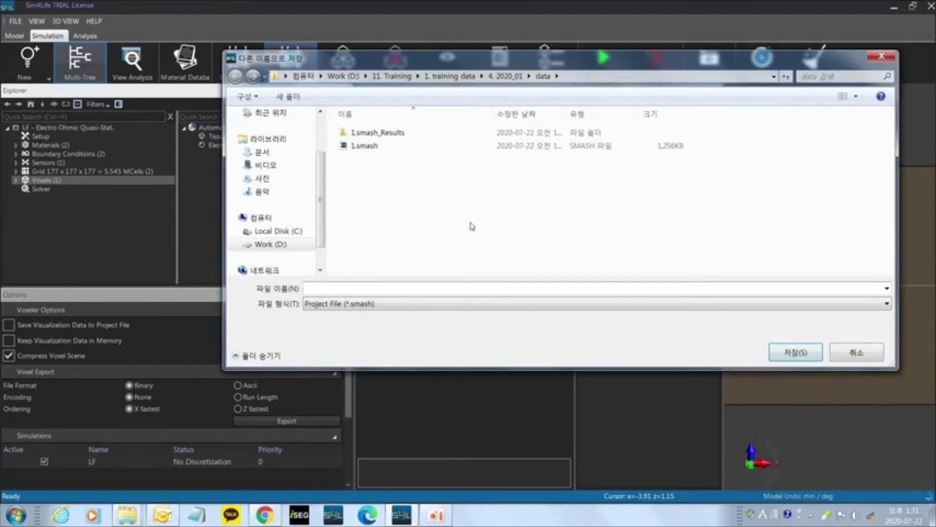
{"action": "type", "text": "2"}
{"action": "key", "text": "Return"}
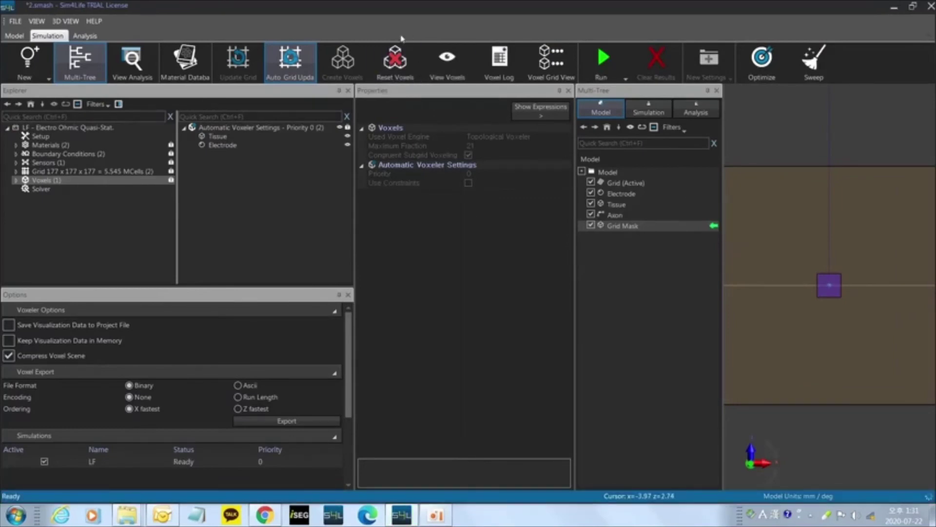
Step: Show the computed voxels, enlarge the 3D view and examine the voxelized tissue block
{"action": "left_click", "coordinate": [447, 65]}
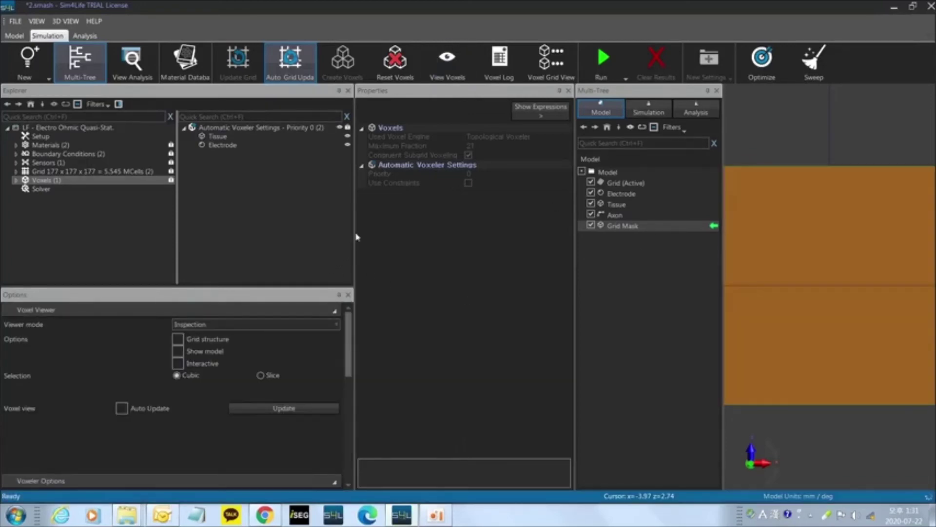
{"action": "left_click_drag", "start_coordinate": [357, 237], "coordinate": [271, 237]}
{"action": "scroll", "coordinate": [795, 341], "scroll_direction": "down", "scroll_amount": 2}
{"action": "middle_click_drag", "start_coordinate": [795, 342], "coordinate": [802, 372]}
{"action": "scroll", "coordinate": [802, 371], "scroll_direction": "up", "scroll_amount": 4}
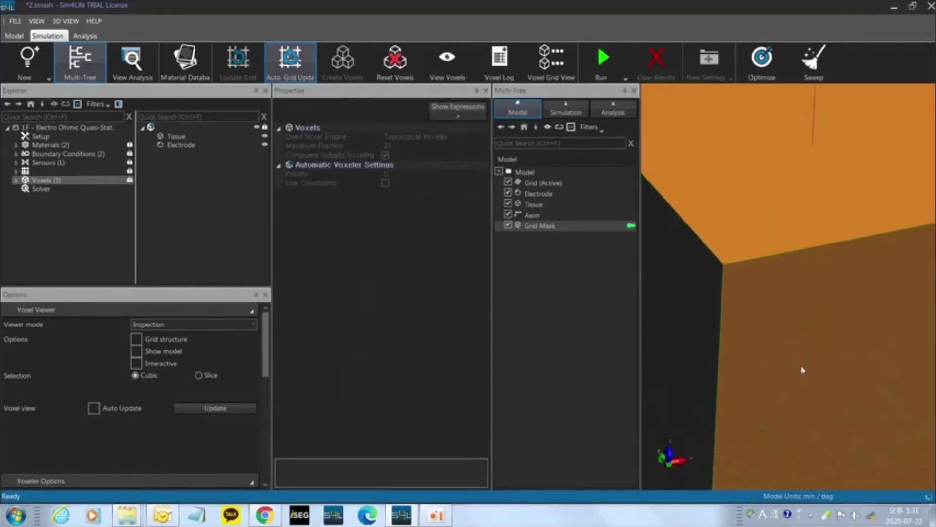
{"action": "scroll", "coordinate": [800, 367], "scroll_direction": "down", "scroll_amount": 3}
{"action": "scroll", "coordinate": [822, 312], "scroll_direction": "up", "scroll_amount": 3}
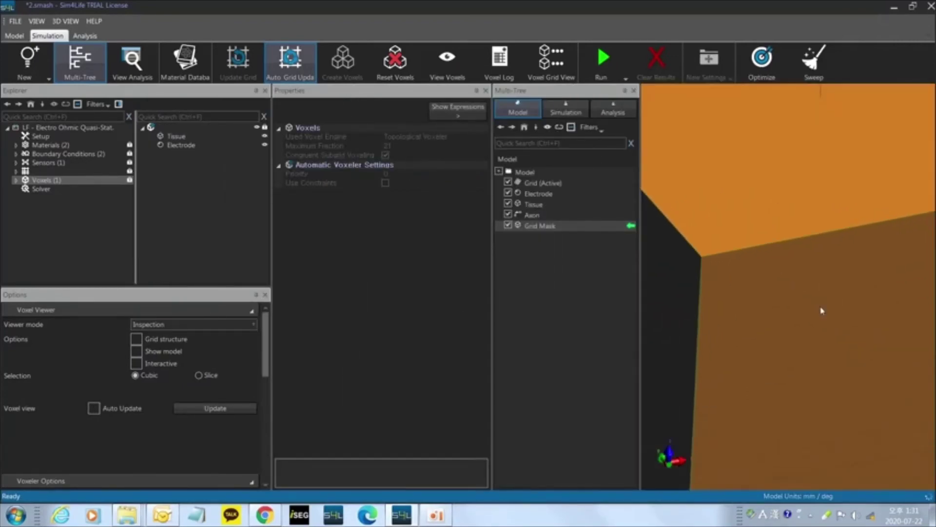
{"action": "scroll", "coordinate": [823, 311], "scroll_direction": "down", "scroll_amount": 1}
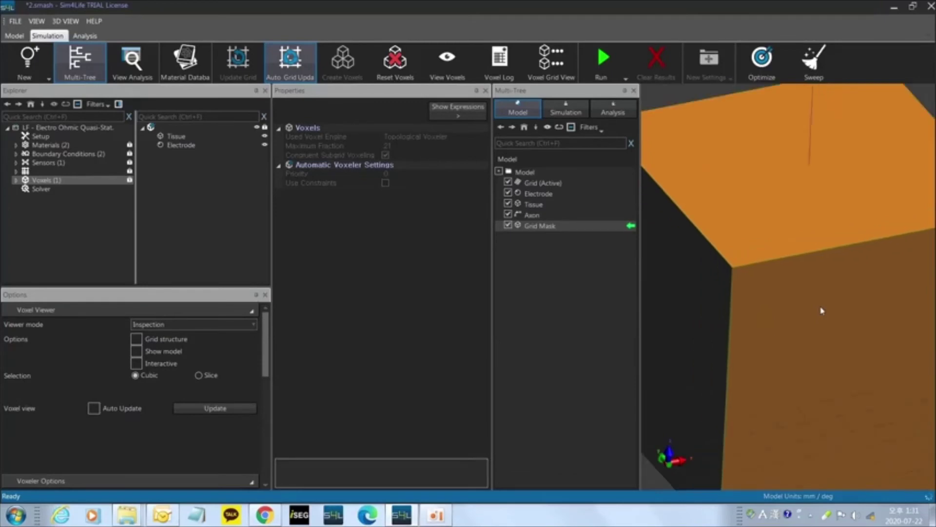
Step: Hide the Tissue voxels, update the voxel view and bring the Electrode voxels into close-up
{"action": "left_click", "coordinate": [266, 136]}
{"action": "left_click", "coordinate": [202, 414]}
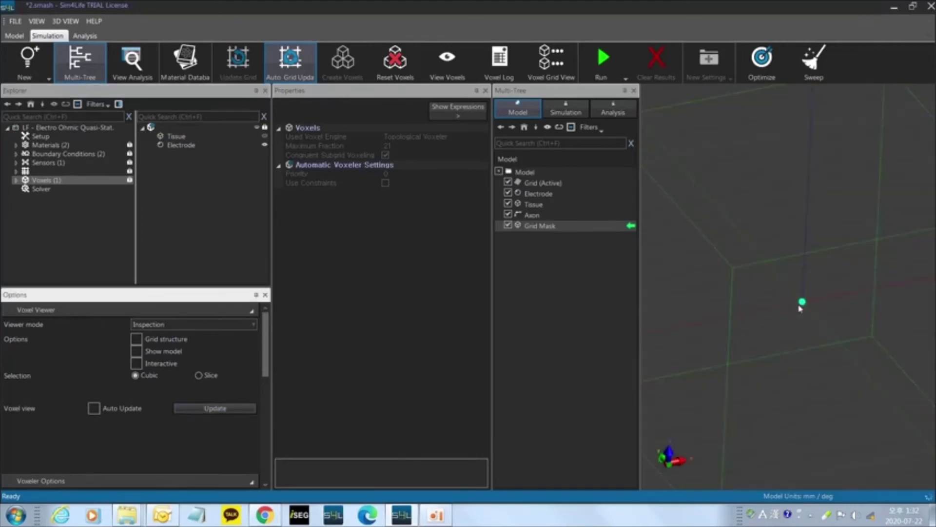
{"action": "scroll", "coordinate": [798, 328], "scroll_direction": "up", "scroll_amount": 5}
{"action": "middle_click_drag", "start_coordinate": [799, 335], "coordinate": [765, 256]}
{"action": "scroll", "coordinate": [792, 257], "scroll_direction": "up", "scroll_amount": 3}
{"action": "middle_click_drag", "start_coordinate": [827, 306], "coordinate": [715, 213]}
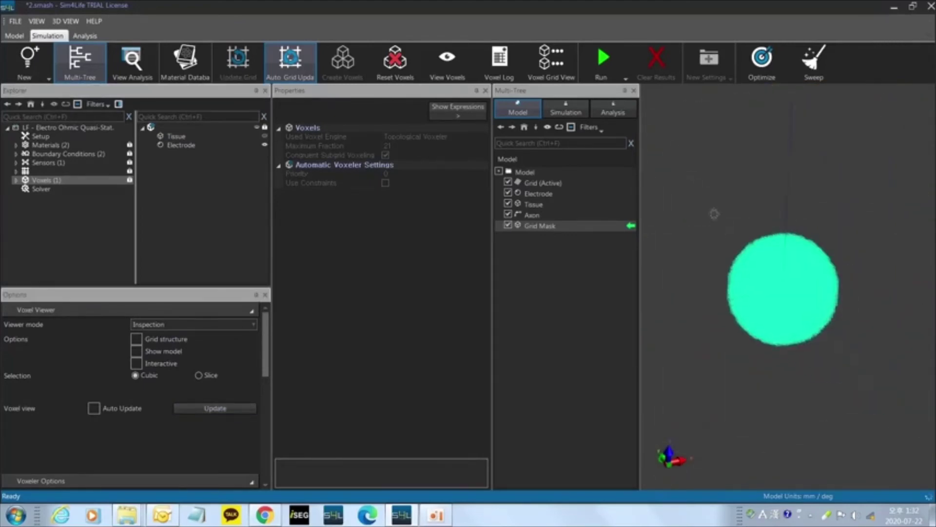
Step: Examine the stepped surface of the spherical Electrode's voxels from several directions
{"action": "scroll", "coordinate": [782, 286], "scroll_direction": "up", "scroll_amount": 4}
{"action": "scroll", "coordinate": [783, 286], "scroll_direction": "down", "scroll_amount": 3}
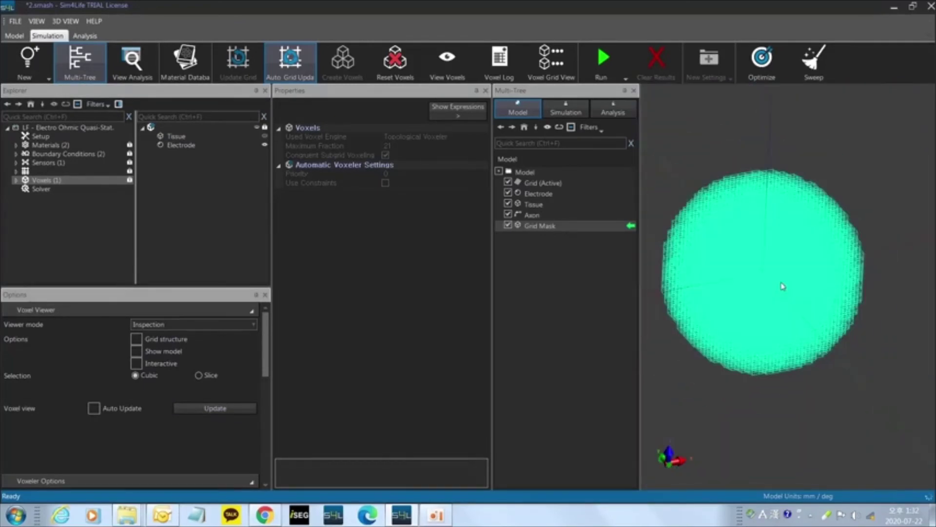
{"action": "scroll", "coordinate": [783, 286], "scroll_direction": "up", "scroll_amount": 1}
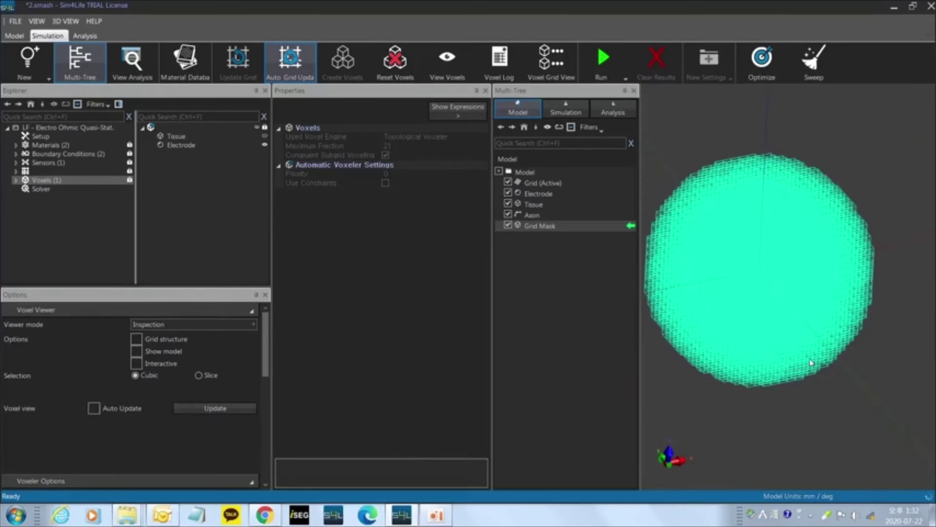
{"action": "scroll", "coordinate": [803, 309], "scroll_direction": "up", "scroll_amount": 1}
{"action": "middle_click_drag", "start_coordinate": [819, 337], "coordinate": [796, 293]}
{"action": "scroll", "coordinate": [815, 307], "scroll_direction": "down", "scroll_amount": 4}
{"action": "middle_click_drag", "start_coordinate": [722, 215], "coordinate": [858, 354]}
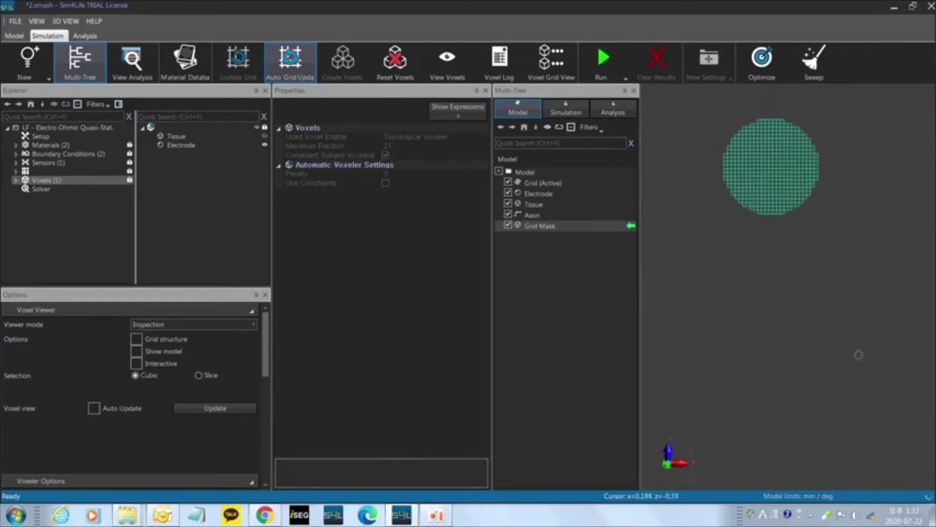
{"action": "scroll", "coordinate": [816, 283], "scroll_direction": "up", "scroll_amount": 4}
{"action": "middle_click_drag", "start_coordinate": [766, 205], "coordinate": [799, 358]}
{"action": "middle_click_drag", "start_coordinate": [710, 256], "coordinate": [726, 266]}
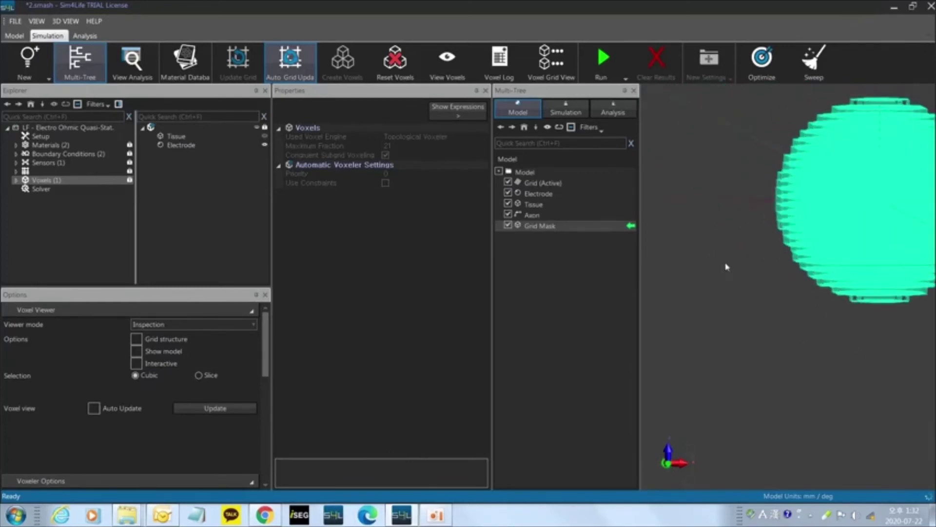
{"action": "scroll", "coordinate": [737, 265], "scroll_direction": "down", "scroll_amount": 6}
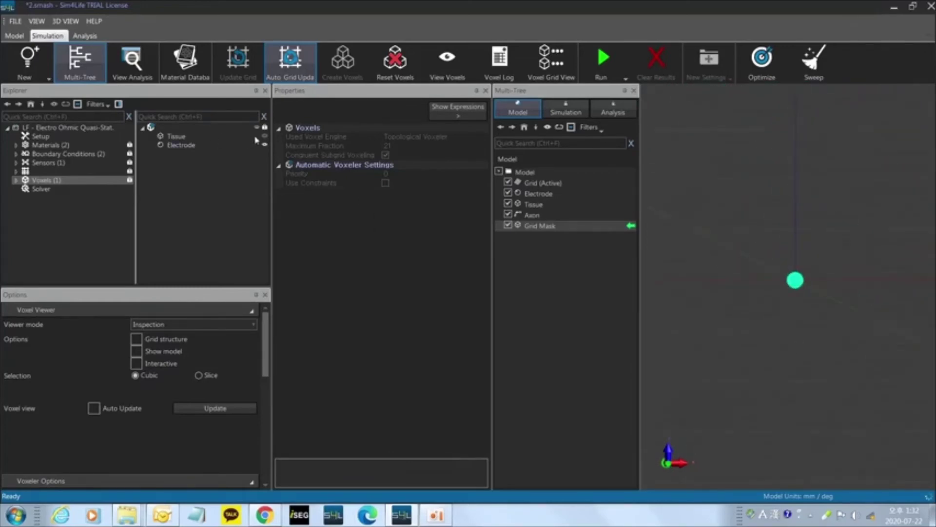
Step: Show the Tissue voxels again and update the voxel view to see the whole block
{"action": "left_click", "coordinate": [234, 409]}
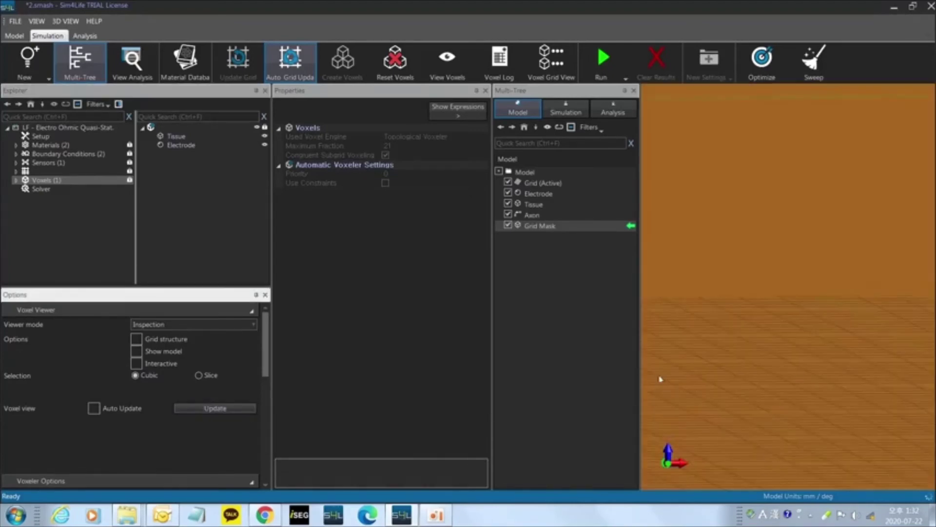
{"action": "scroll", "coordinate": [813, 370], "scroll_direction": "down", "scroll_amount": 6}
{"action": "left_click_drag", "start_coordinate": [813, 370], "coordinate": [710, 255]}
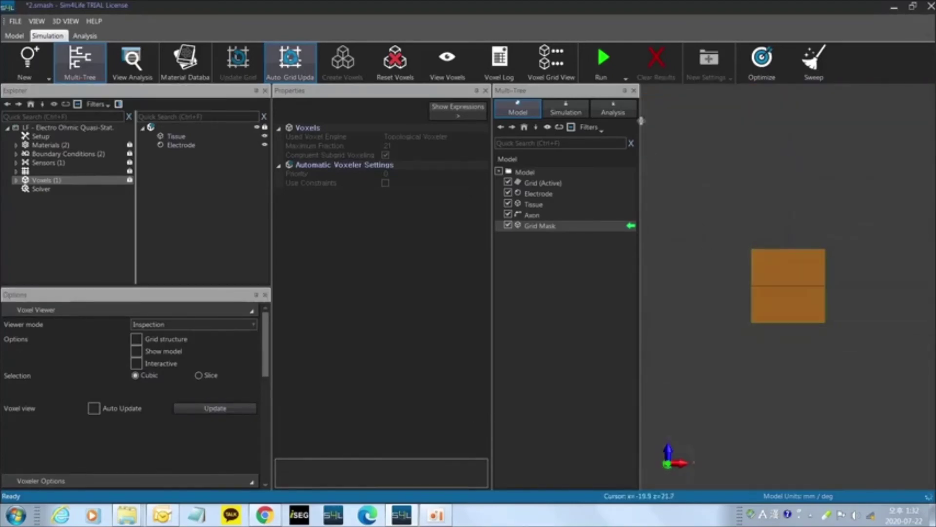
Step: Run the LF electro ohmic quasi-static simulation
{"action": "left_click", "coordinate": [626, 79]}
{"action": "left_click", "coordinate": [601, 107]}
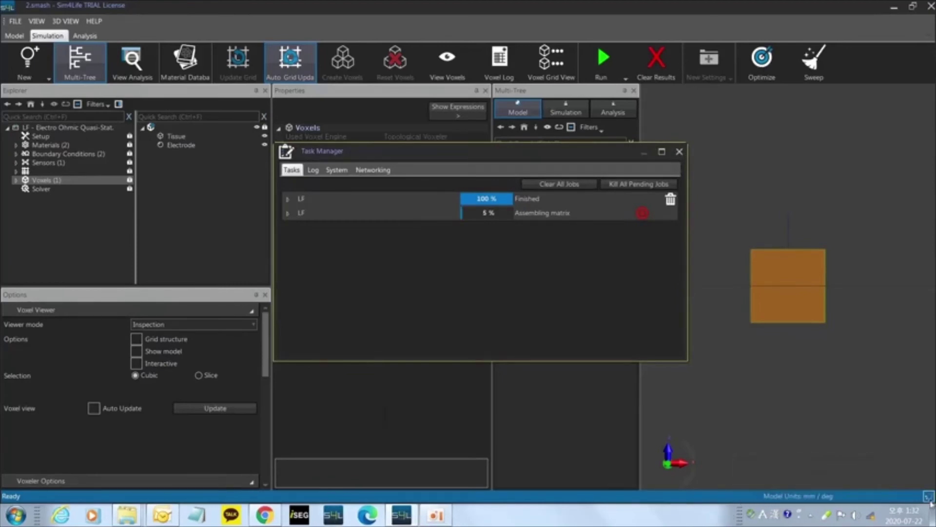
Step: Review the solver log, monitoring page and general information of the running LF job in the Task Manager
{"action": "double_click", "coordinate": [372, 214]}
{"action": "left_click", "coordinate": [318, 239]}
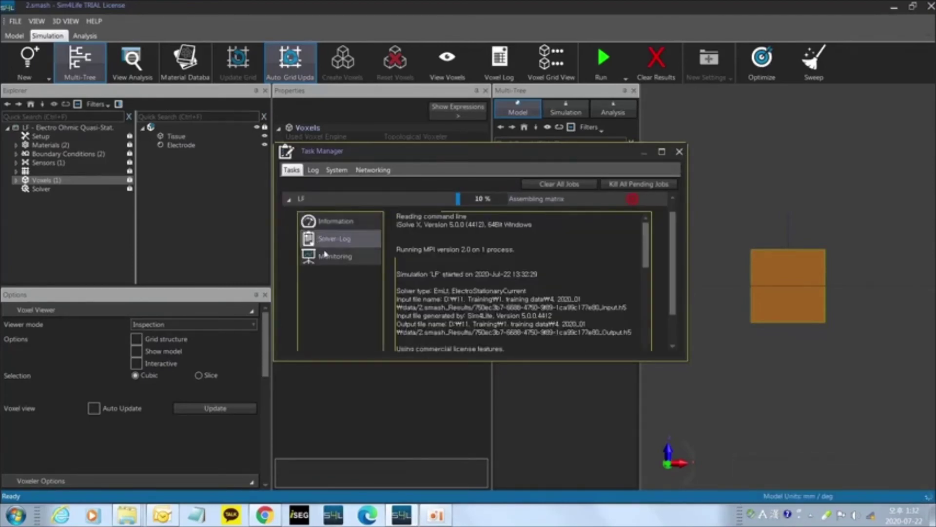
{"action": "left_click", "coordinate": [323, 253]}
{"action": "left_click", "coordinate": [324, 244]}
{"action": "left_click", "coordinate": [325, 227]}
{"action": "left_click", "coordinate": [328, 239]}
{"action": "left_click", "coordinate": [329, 255]}
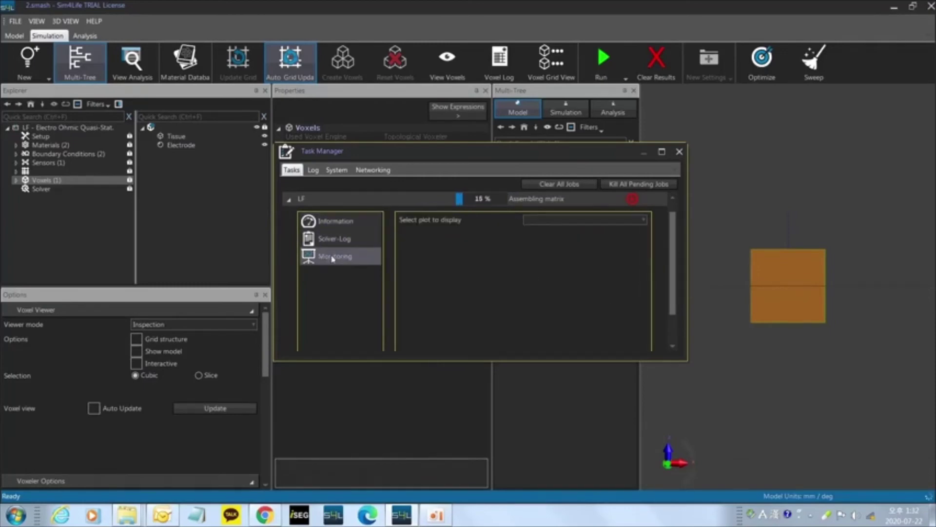
{"action": "left_click", "coordinate": [332, 225]}
Step: Look at the Task Manager's log and task list, wait for the LF job to finish and close the window
{"action": "left_click_drag", "start_coordinate": [343, 151], "coordinate": [412, 117]}
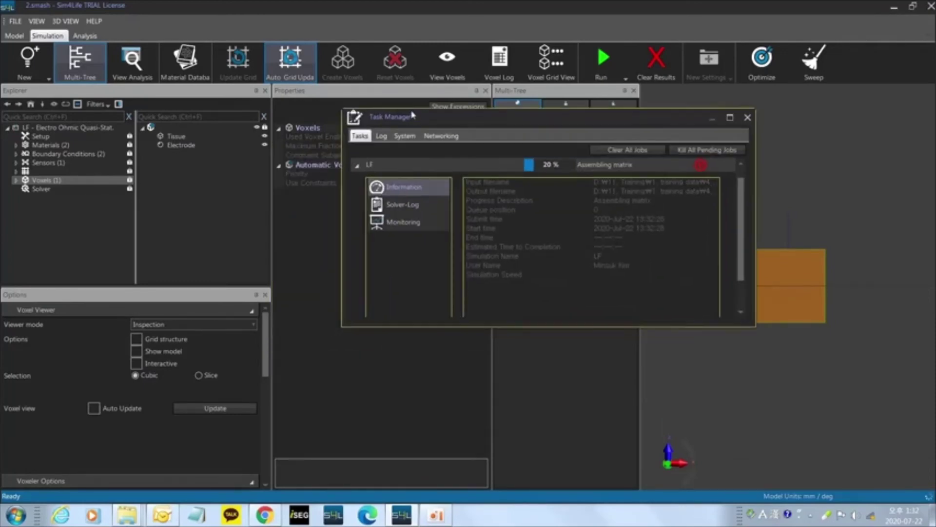
{"action": "left_click", "coordinate": [381, 136]}
{"action": "left_click", "coordinate": [368, 137]}
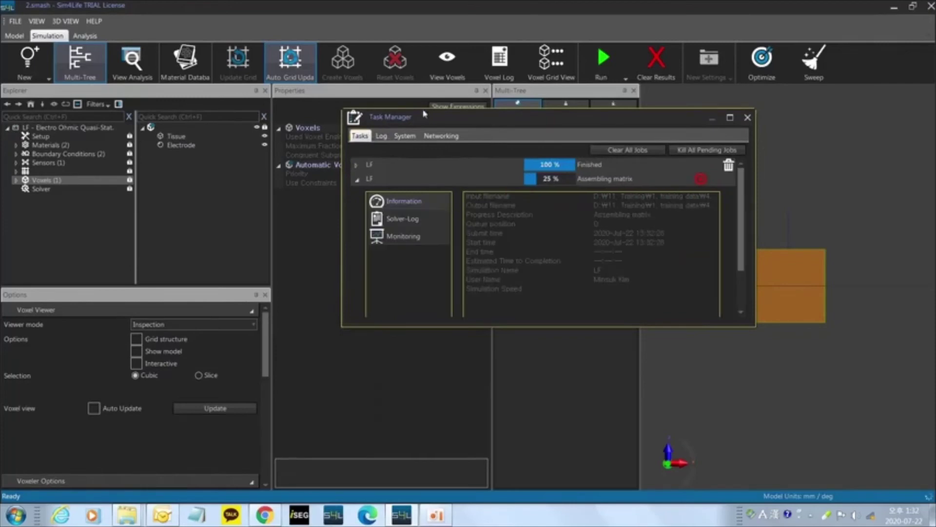
{"action": "left_click_drag", "start_coordinate": [380, 117], "coordinate": [495, 205]}
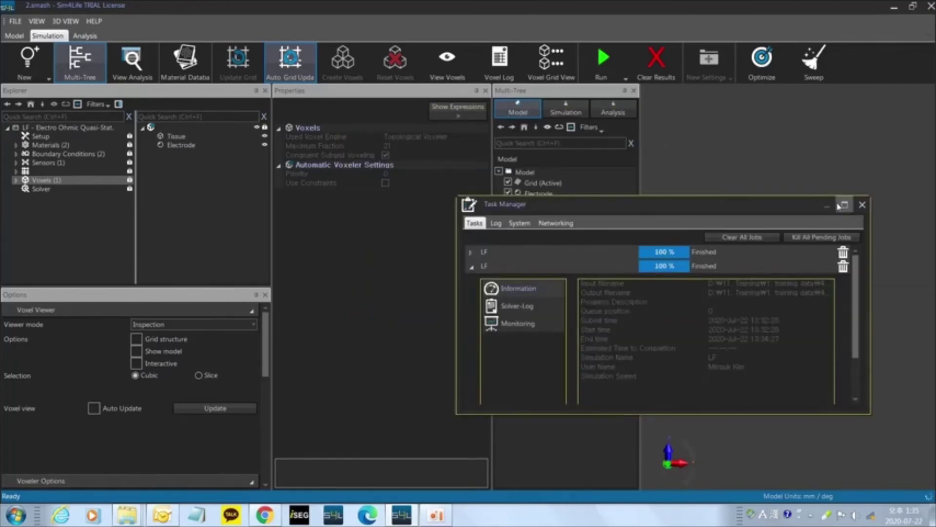
{"action": "left_click_drag", "start_coordinate": [776, 211], "coordinate": [757, 130]}
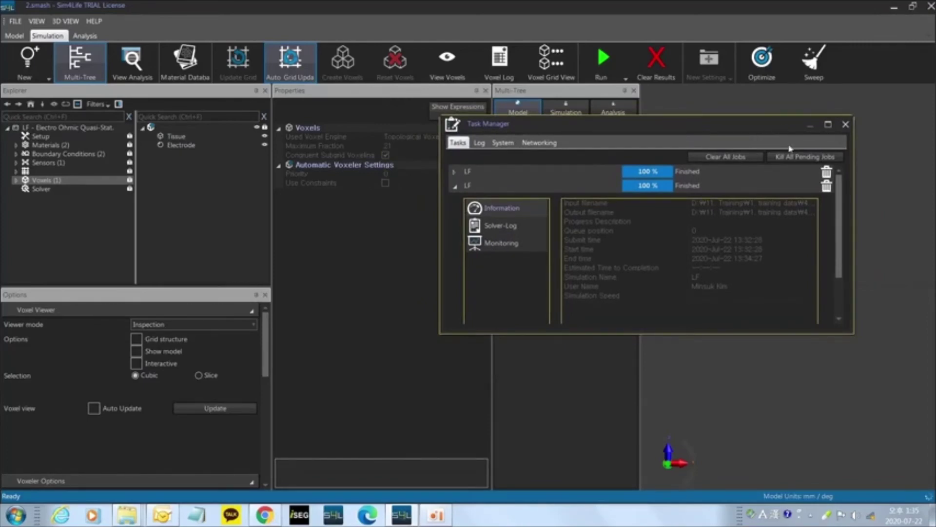
{"action": "left_click", "coordinate": [845, 125]}
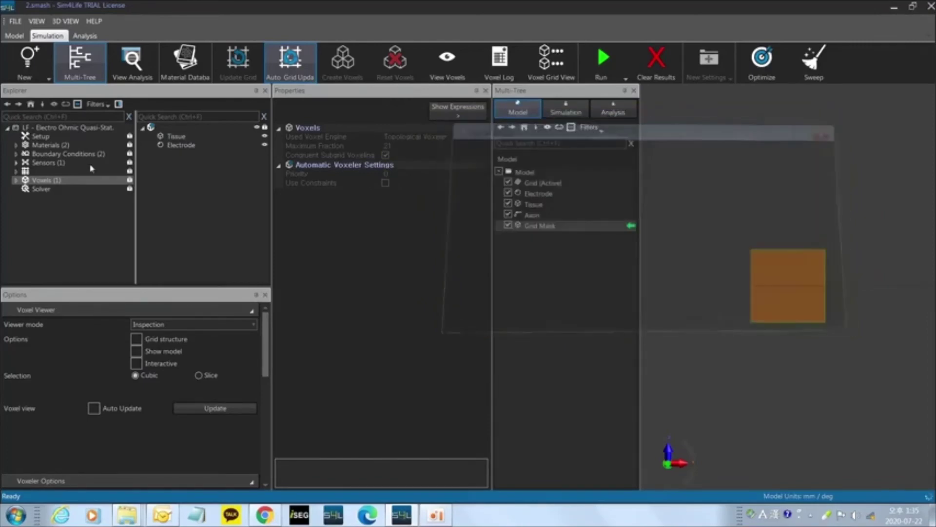
Step: Review the LF simulation's setup and find Ohmic Quasi-Static among the EM LF Electro simulation types
{"action": "left_click", "coordinate": [47, 137]}
{"action": "left_click", "coordinate": [53, 129]}
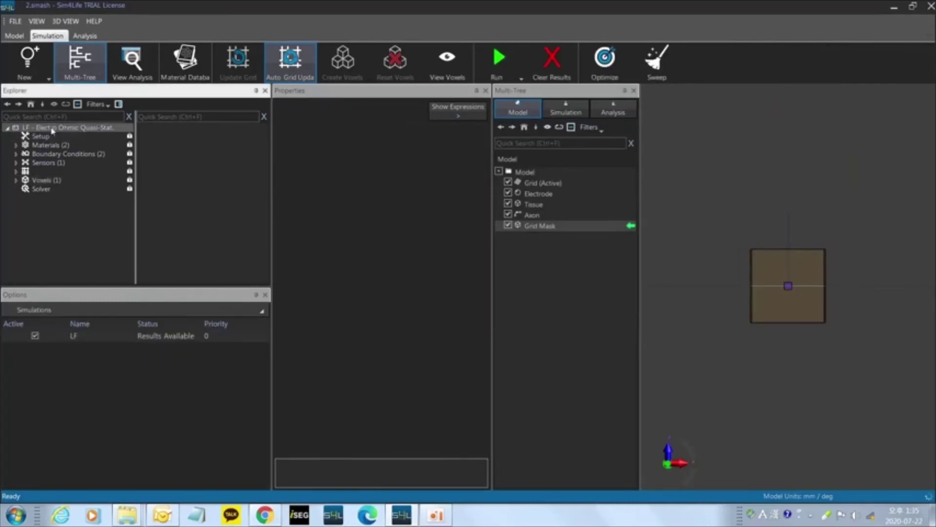
{"action": "left_click", "coordinate": [69, 139]}
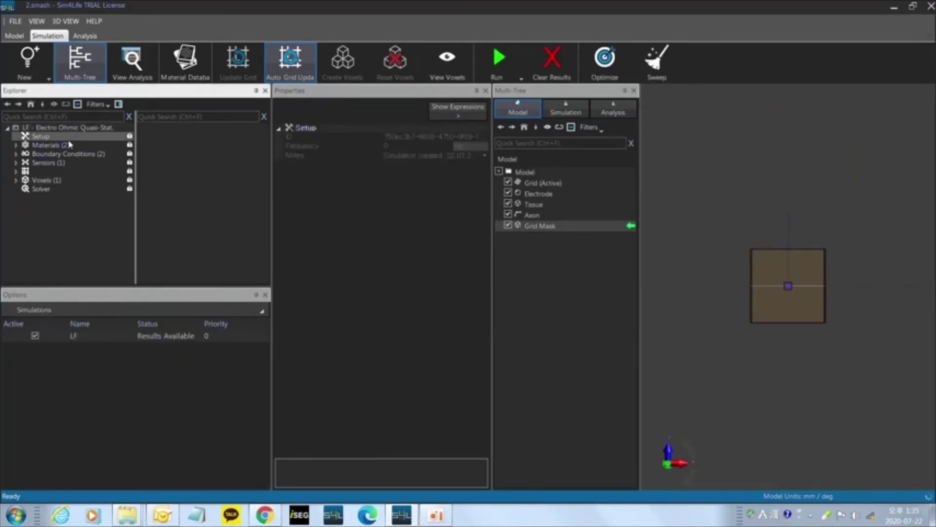
{"action": "left_click", "coordinate": [70, 130]}
{"action": "left_click", "coordinate": [28, 66]}
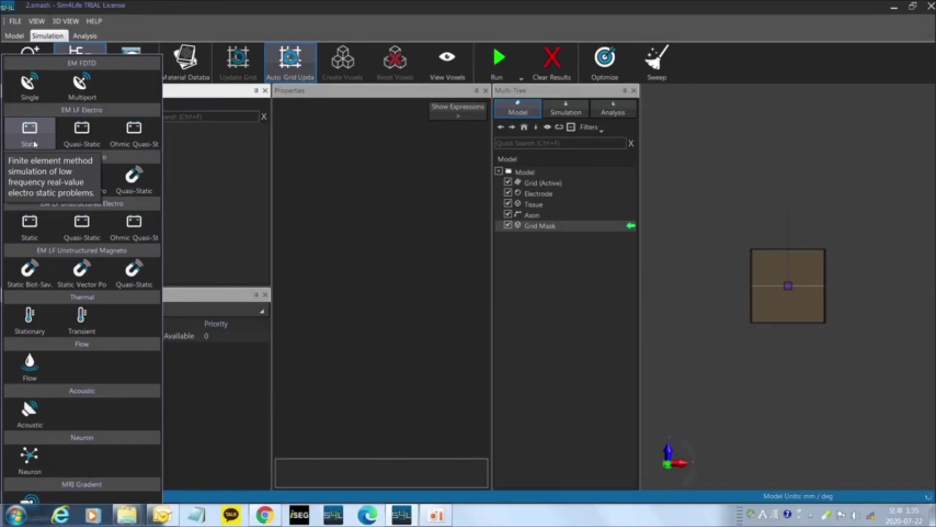
{"action": "key", "text": "Escape"}
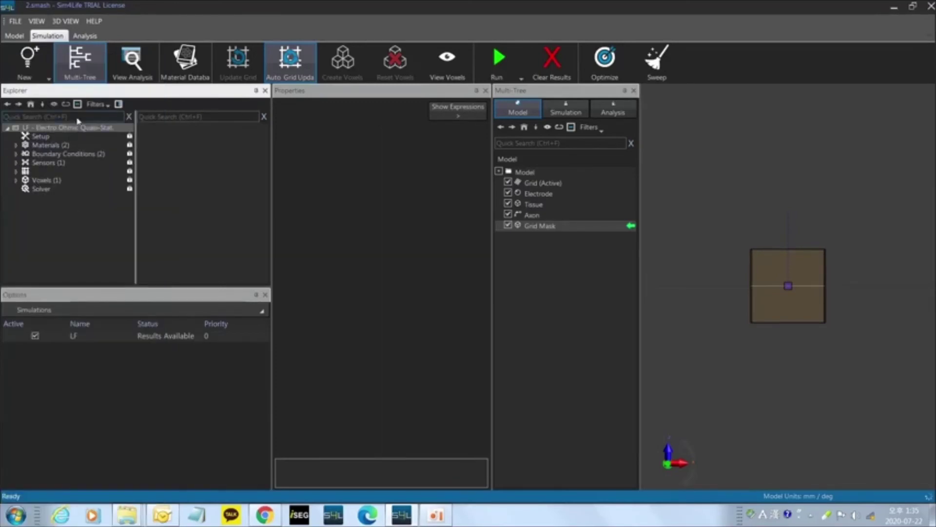
{"action": "left_click", "coordinate": [49, 77]}
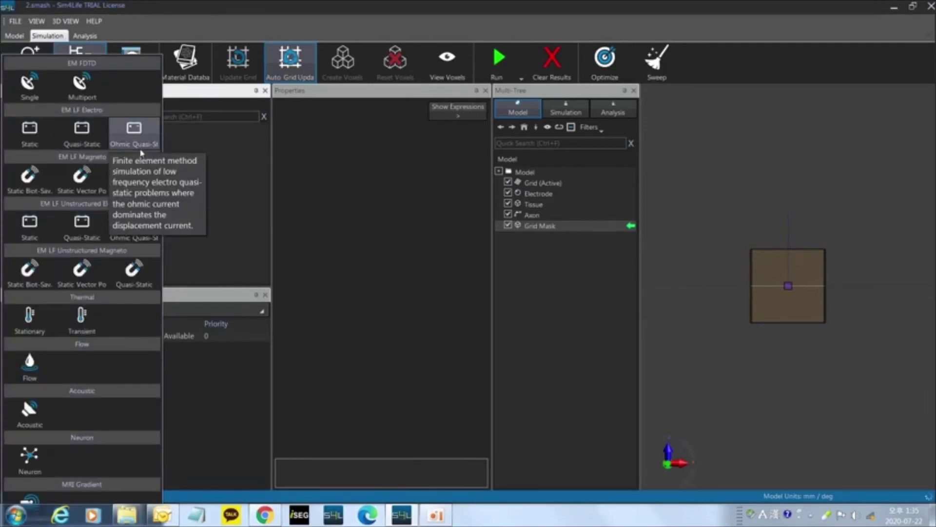
{"action": "left_click", "coordinate": [142, 152]}
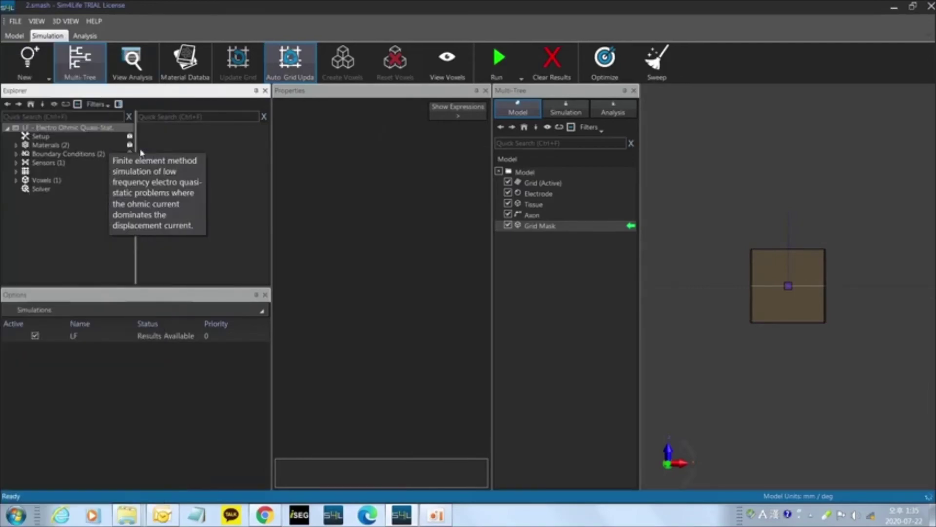
Step: Review the LF simulation's setup, the Tissue material's electrical properties and the Electrode's Dirichlet boundary settings
{"action": "left_click", "coordinate": [72, 138]}
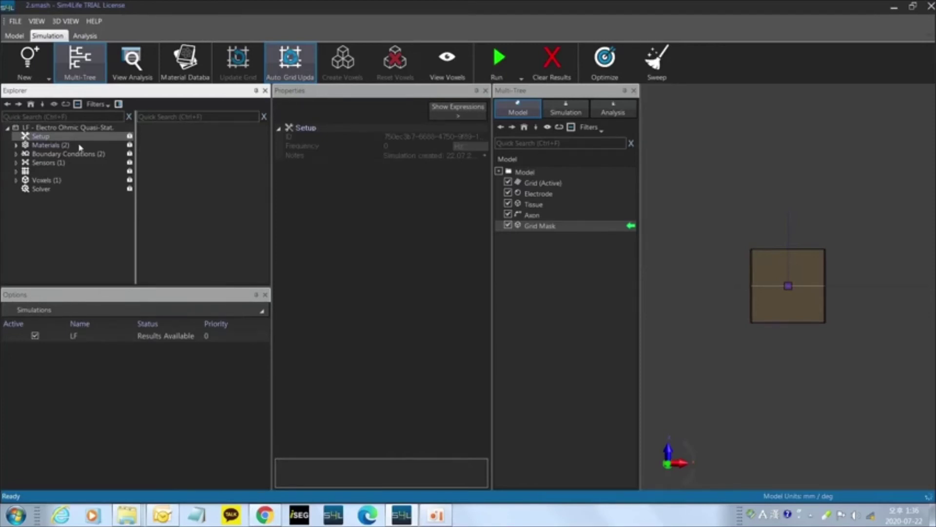
{"action": "left_click", "coordinate": [79, 146]}
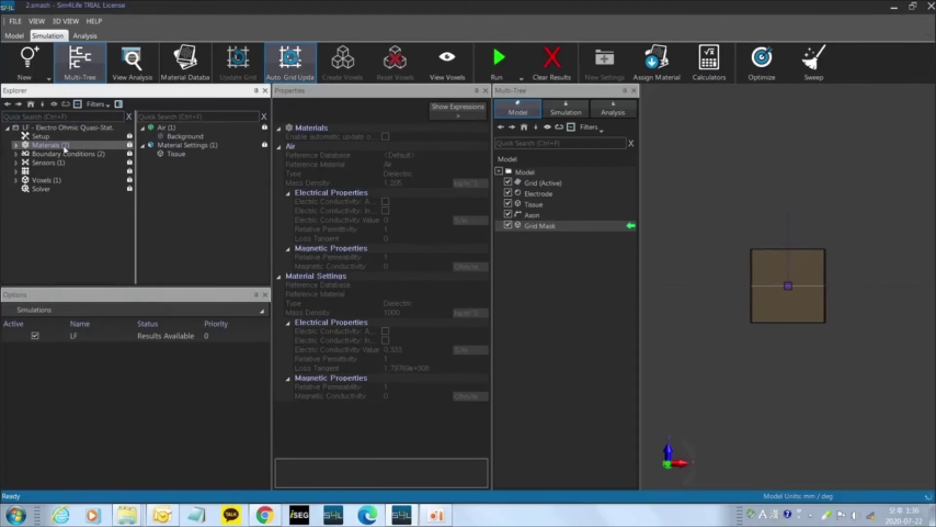
{"action": "left_click", "coordinate": [191, 145]}
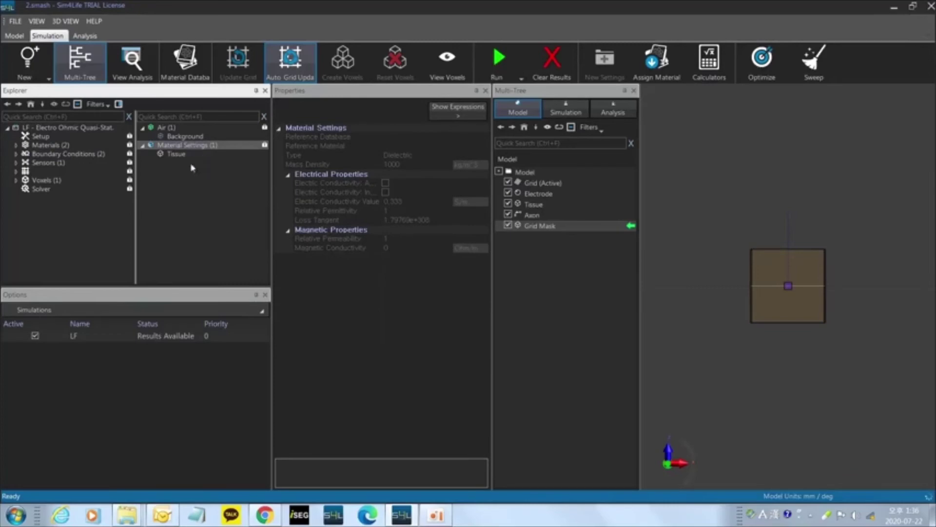
{"action": "left_click", "coordinate": [427, 198]}
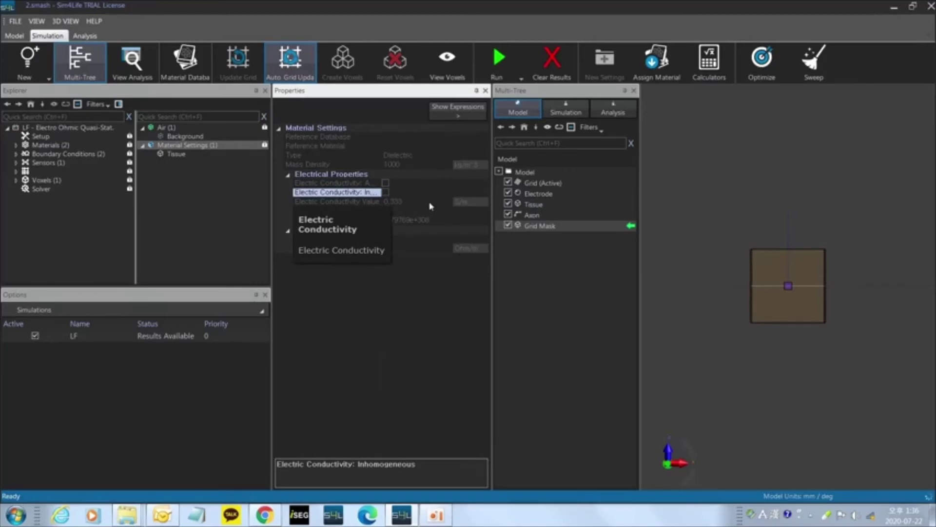
{"action": "left_click", "coordinate": [80, 155]}
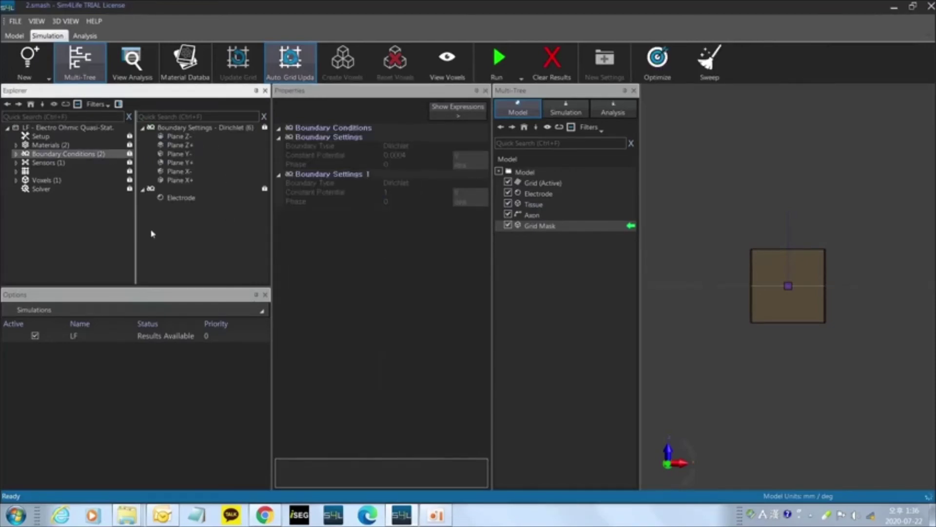
{"action": "left_click", "coordinate": [168, 189]}
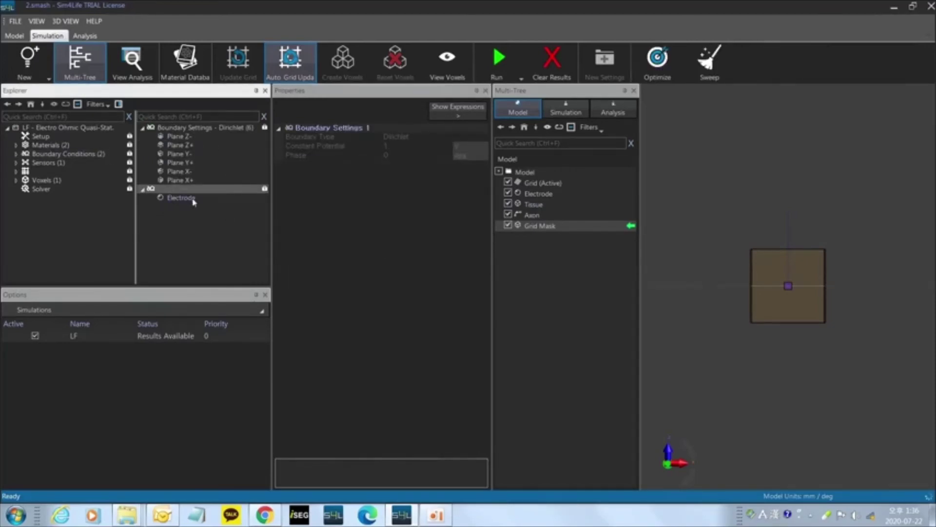
{"action": "scroll", "coordinate": [838, 255], "scroll_direction": "up", "scroll_amount": 4}
{"action": "middle_click_drag", "start_coordinate": [754, 335], "coordinate": [777, 353]}
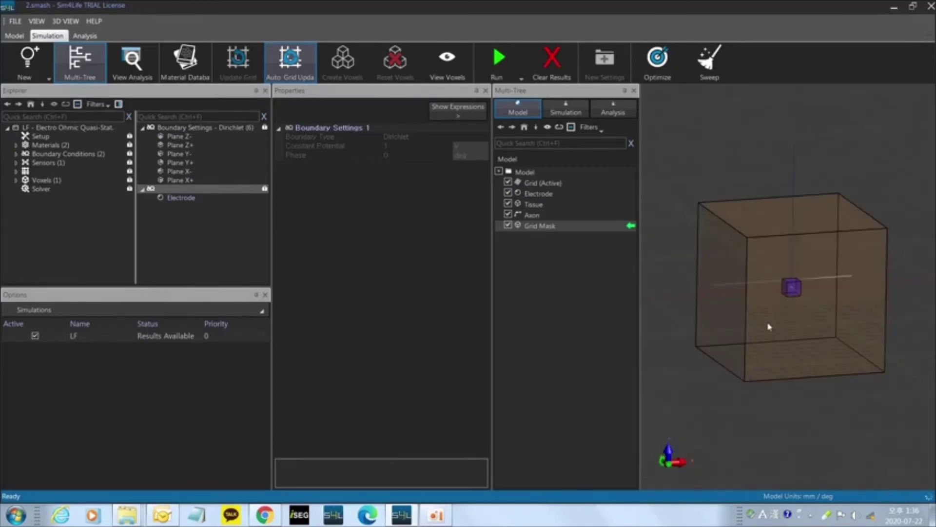
Step: Review the simulation's grid, the refined Grid Mask settings, the voxels and the solver settings
{"action": "left_click", "coordinate": [43, 173]}
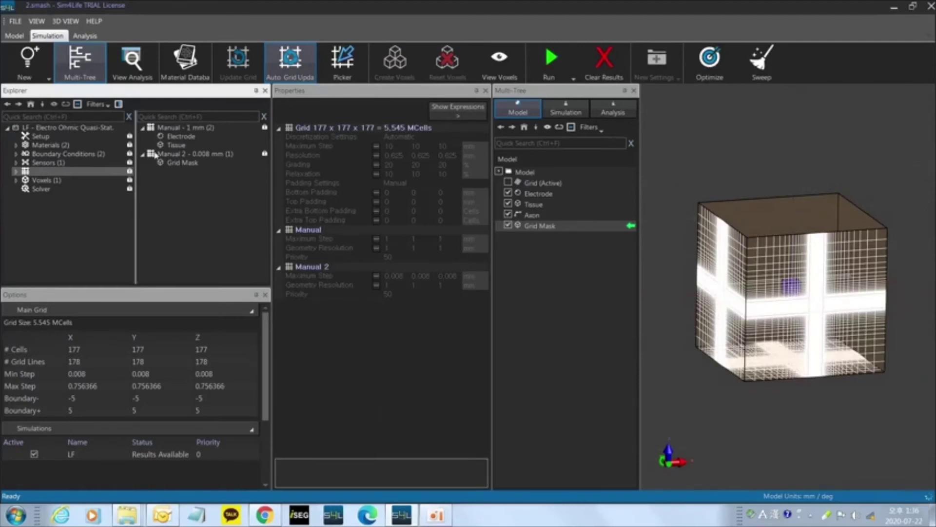
{"action": "left_click", "coordinate": [194, 154]}
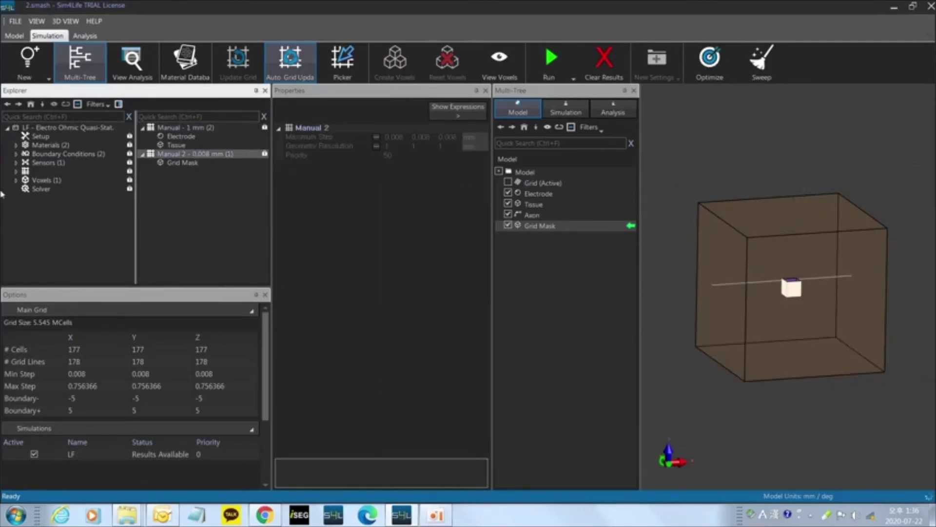
{"action": "left_click", "coordinate": [40, 180]}
{"action": "left_click", "coordinate": [43, 189]}
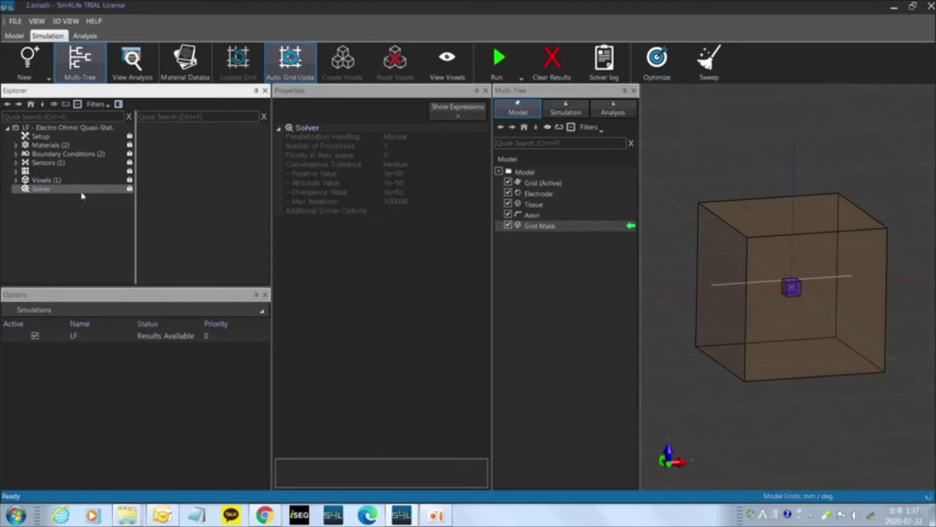
Step: Extract the Overall Field sensor from the LF simulation results for analysis
{"action": "left_click", "coordinate": [85, 35]}
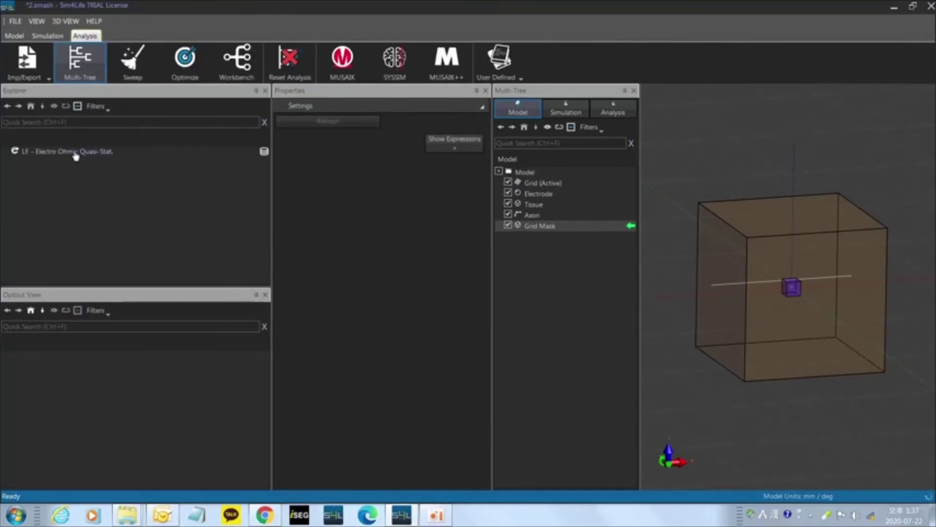
{"action": "left_click", "coordinate": [76, 155]}
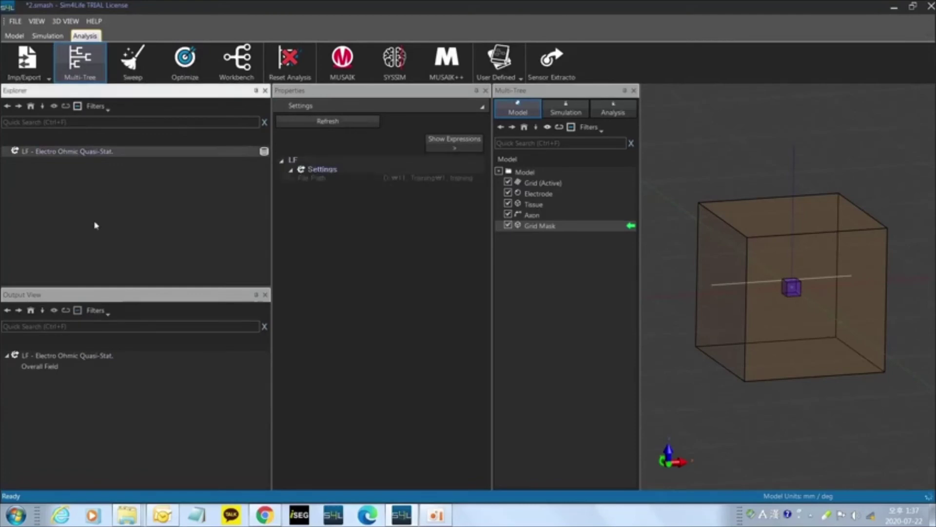
{"action": "left_click", "coordinate": [57, 367]}
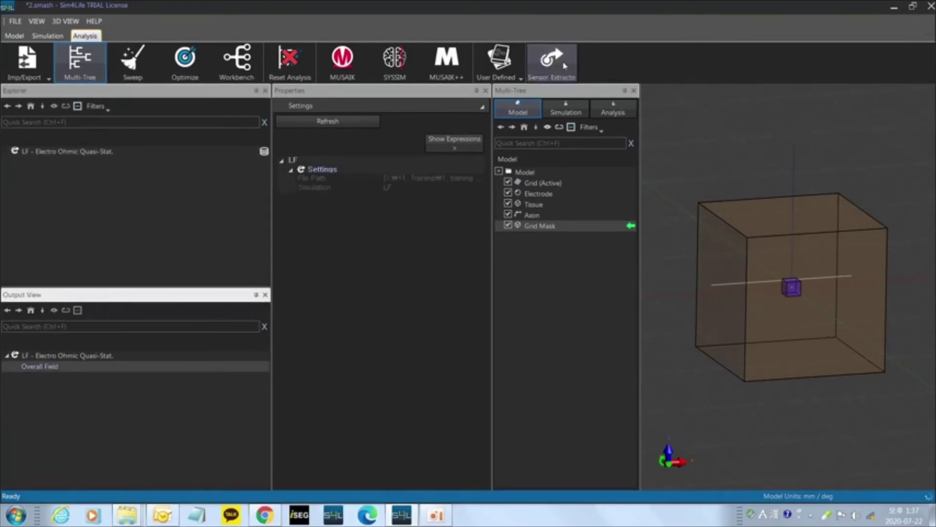
{"action": "left_click", "coordinate": [551, 61]}
{"action": "left_click", "coordinate": [49, 163]}
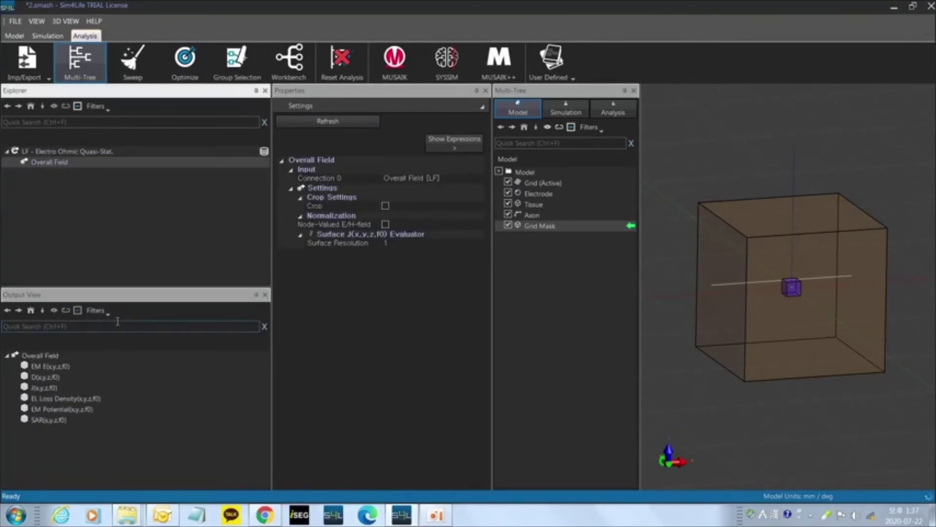
Step: Create a slice viewer for the EM E(x,y,z,f0) output of the Overall Field
{"action": "left_click", "coordinate": [90, 356]}
{"action": "left_click", "coordinate": [78, 367]}
{"action": "scroll", "coordinate": [792, 342], "scroll_direction": "down", "scroll_amount": 2}
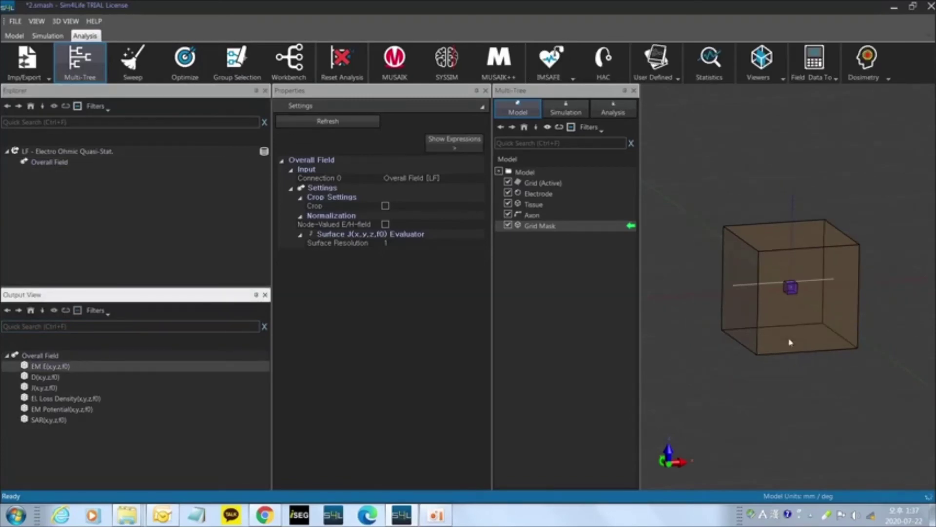
{"action": "scroll", "coordinate": [791, 342], "scroll_direction": "up", "scroll_amount": 5}
{"action": "mouse_move", "coordinate": [783, 374]}
{"action": "middle_mouse_down"}
{"action": "mouse_move", "coordinate": [796, 347]}
{"action": "mouse_move", "coordinate": [766, 367]}
{"action": "mouse_move", "coordinate": [791, 386]}
{"action": "middle_mouse_up"}
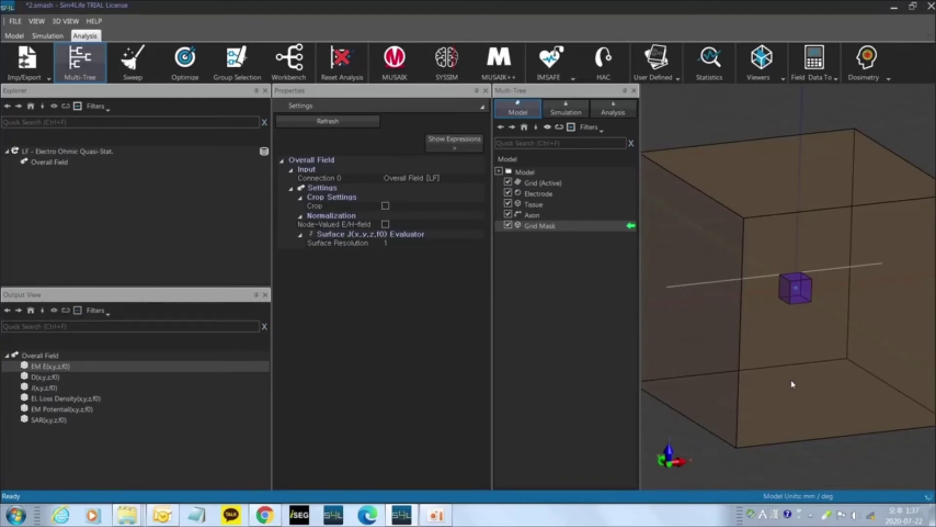
{"action": "scroll", "coordinate": [791, 385], "scroll_direction": "down", "scroll_amount": 1}
{"action": "left_click_drag", "start_coordinate": [492, 330], "coordinate": [404, 323]}
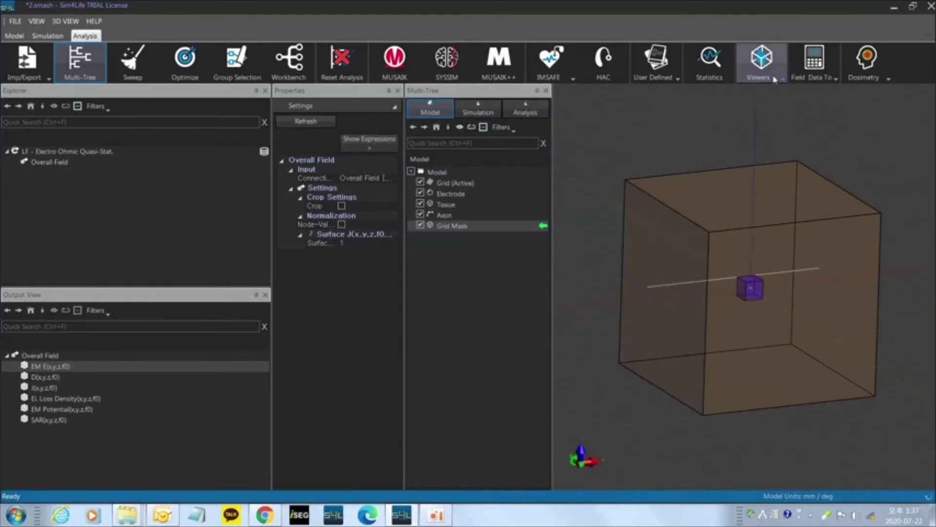
{"action": "left_click", "coordinate": [775, 80]}
{"action": "left_click", "coordinate": [908, 114]}
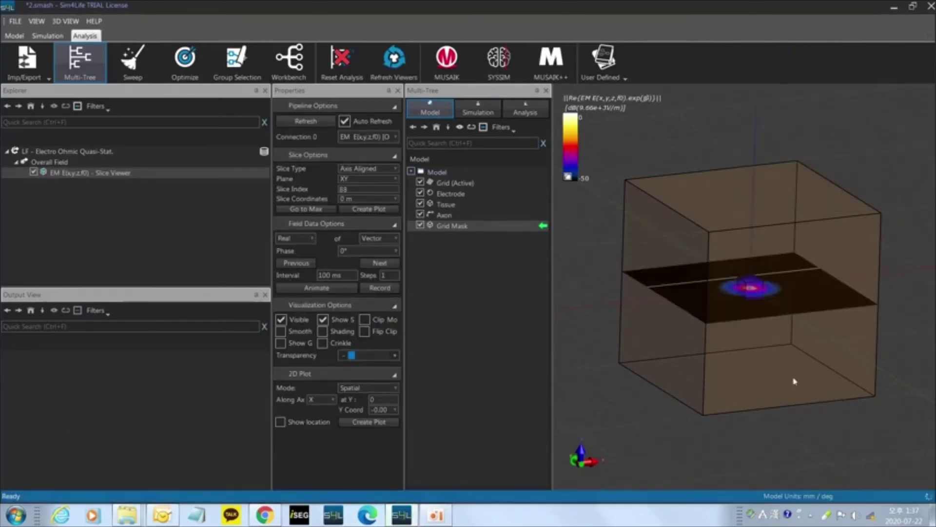
Step: View the E-field slice from above and turn on smooth display for it
{"action": "middle_click_drag", "start_coordinate": [795, 381], "coordinate": [775, 369]}
{"action": "scroll", "coordinate": [775, 370], "scroll_direction": "up", "scroll_amount": 5}
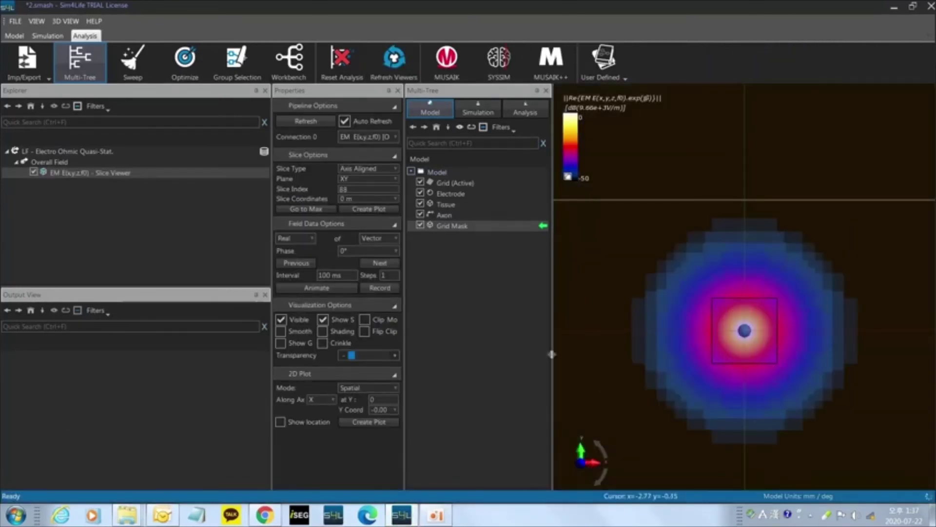
{"action": "left_click", "coordinate": [281, 332]}
{"action": "scroll", "coordinate": [742, 392], "scroll_direction": "down", "scroll_amount": 3}
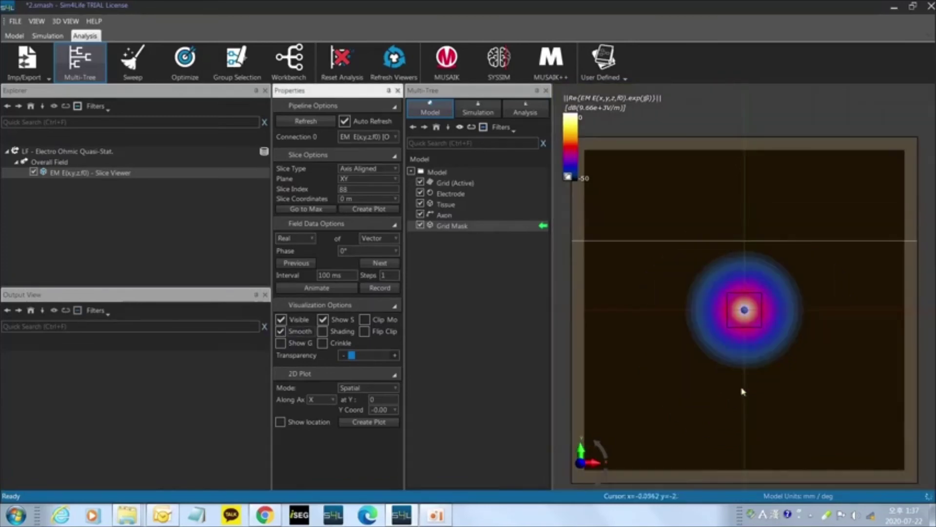
Step: Set the lower limit of the E-field colour scale to -100 dB
{"action": "left_click", "coordinate": [589, 179]}
{"action": "type", "text": "-"}
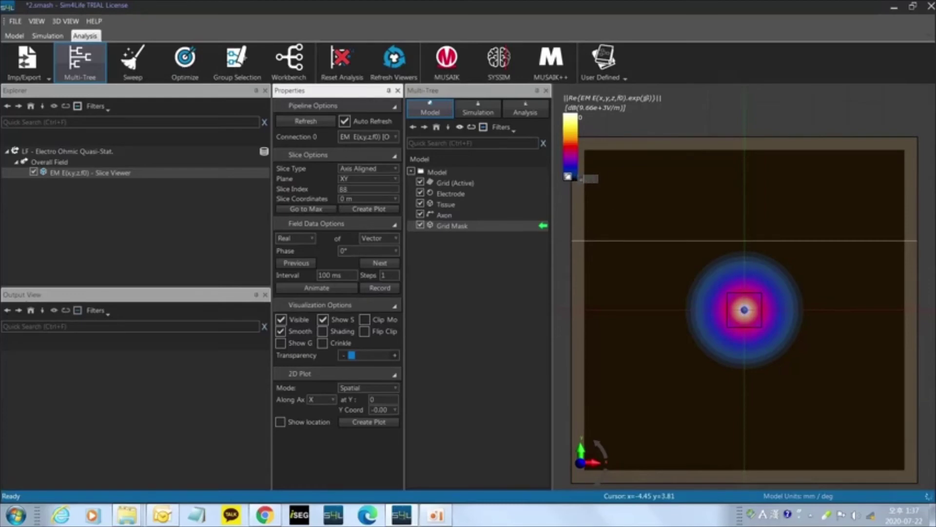
{"action": "type", "text": "100"}
{"action": "key", "text": "Return"}
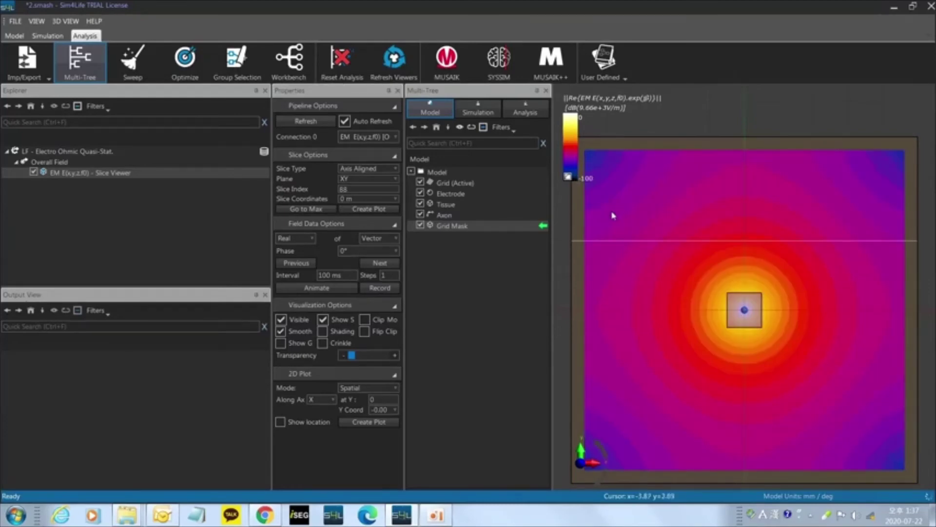
Step: Set the lower limit of the E-field colour scale to -70 dB
{"action": "left_click", "coordinate": [590, 179]}
{"action": "type", "text": "-70"}
{"action": "key", "text": "Return"}
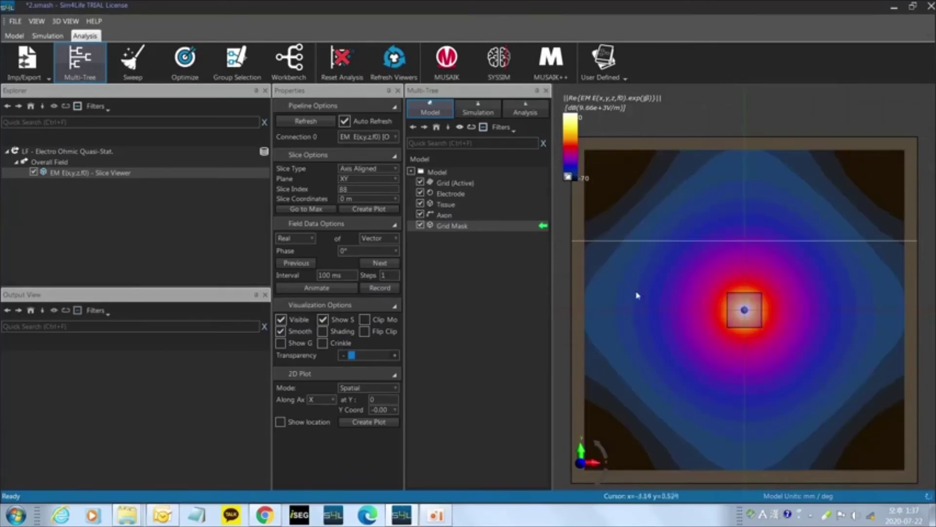
Step: Browse through the neighbouring XY slices of the E-field by changing the slice index up and down
{"action": "left_click_drag", "start_coordinate": [756, 322], "coordinate": [709, 269]}
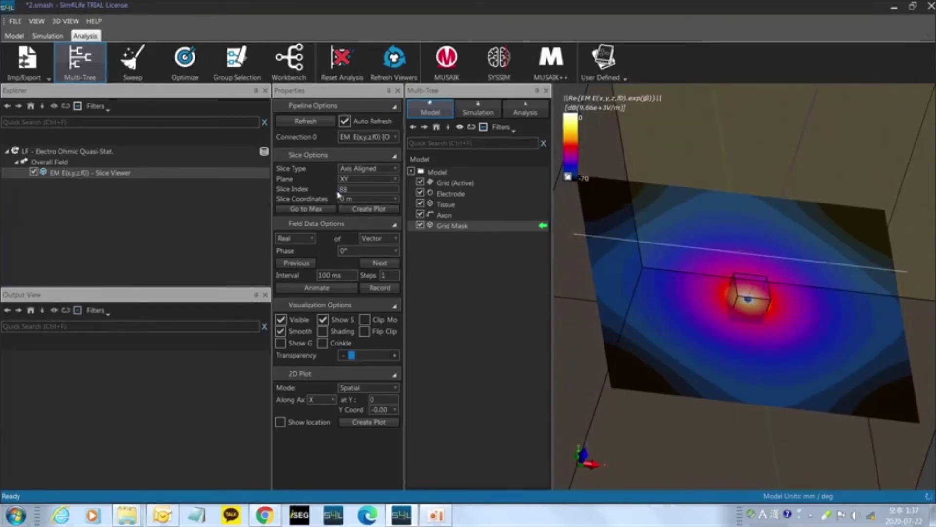
{"action": "left_click", "coordinate": [356, 189]}
{"action": "scroll", "coordinate": [356, 188], "scroll_direction": "up", "scroll_amount": 1}
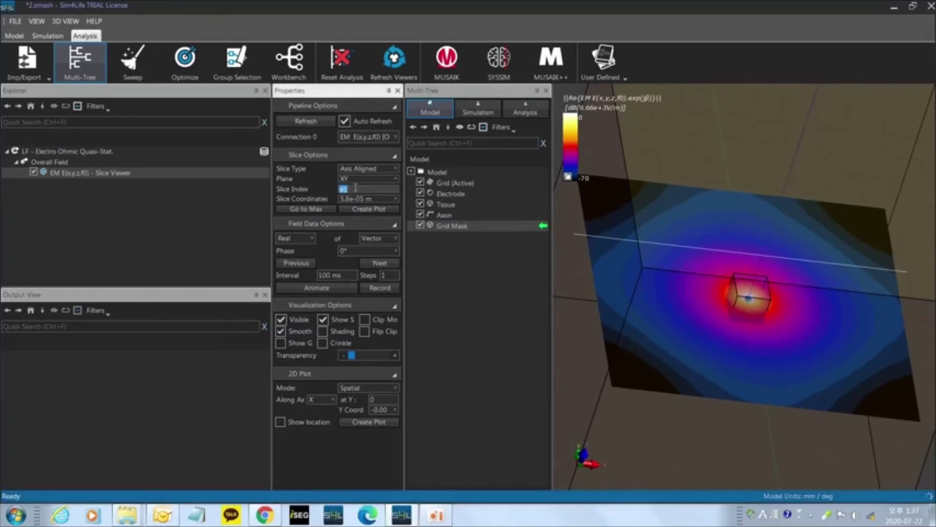
{"action": "scroll", "coordinate": [356, 187], "scroll_direction": "up", "scroll_amount": 1}
{"action": "scroll", "coordinate": [356, 188], "scroll_direction": "up", "scroll_amount": 1}
{"action": "scroll", "coordinate": [357, 188], "scroll_direction": "down", "scroll_amount": 5}
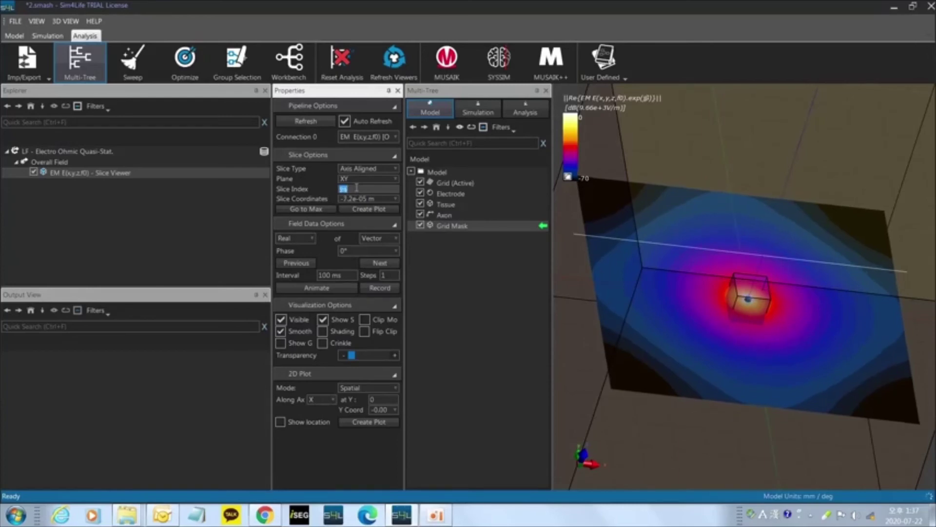
{"action": "scroll", "coordinate": [357, 188], "scroll_direction": "up", "scroll_amount": 15}
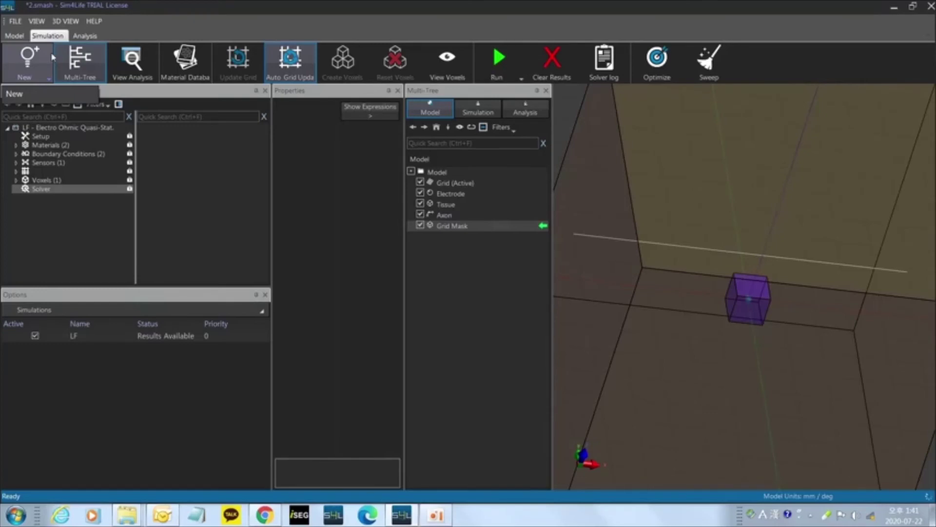
{"action": "left_click", "coordinate": [38, 69]}
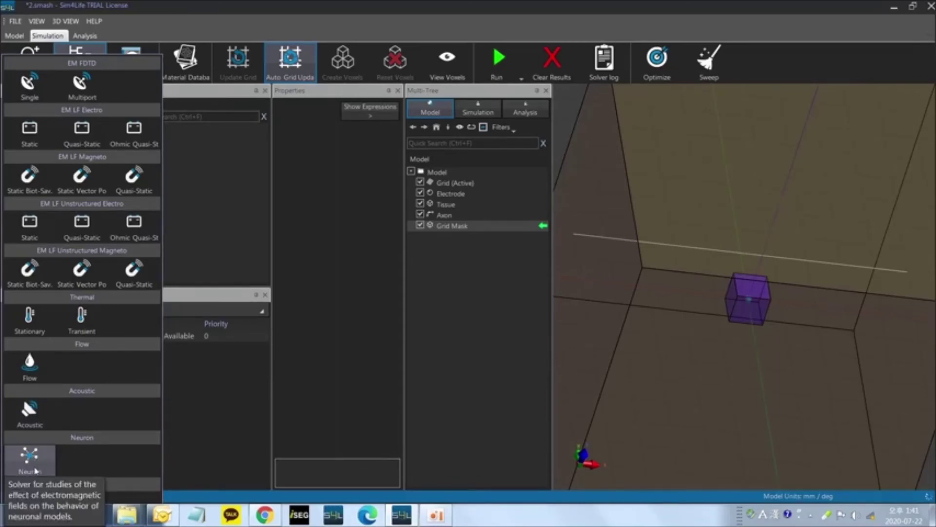
{"action": "left_click", "coordinate": [35, 469]}
{"action": "right_click", "coordinate": [45, 245]}
{"action": "left_click", "coordinate": [32, 214]}
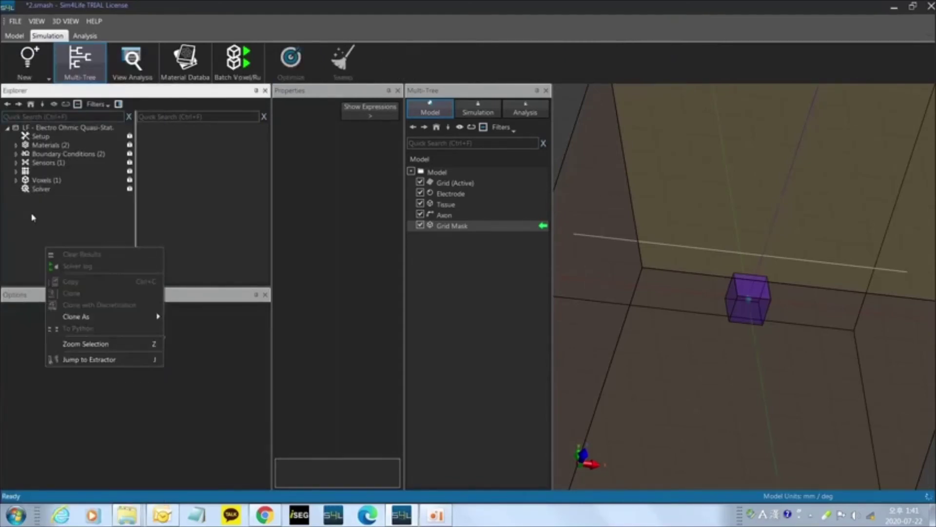
Step: Create a new Neuron simulation alongside the LF Electro Ohmic Quasi-Static simulation
{"action": "right_click", "coordinate": [35, 215]}
{"action": "mouse_move", "coordinate": [122, 221]}
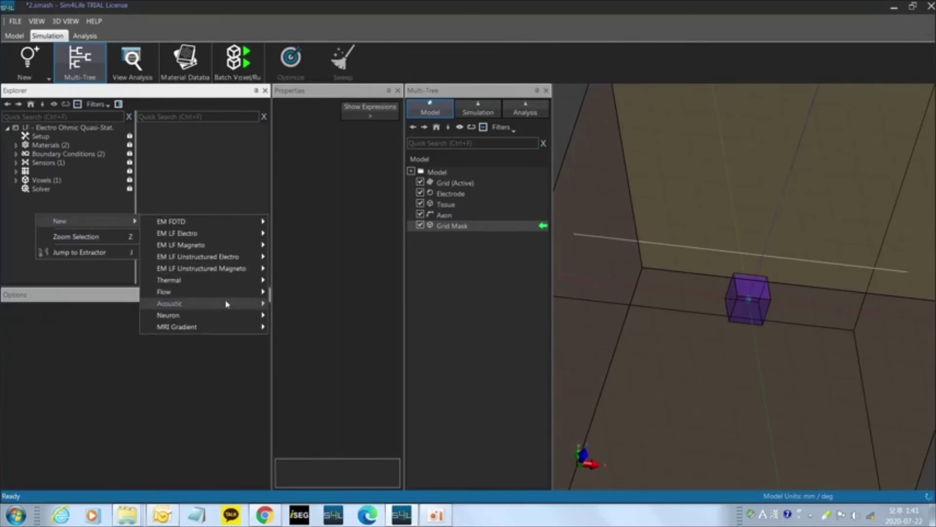
{"action": "mouse_move", "coordinate": [260, 314]}
{"action": "left_click", "coordinate": [293, 315]}
Step: Examine the Neuron simulation's Setup properties, including global temperature, titration, action potential detection and depolarization threshold, with full property names readable
{"action": "left_click", "coordinate": [42, 206]}
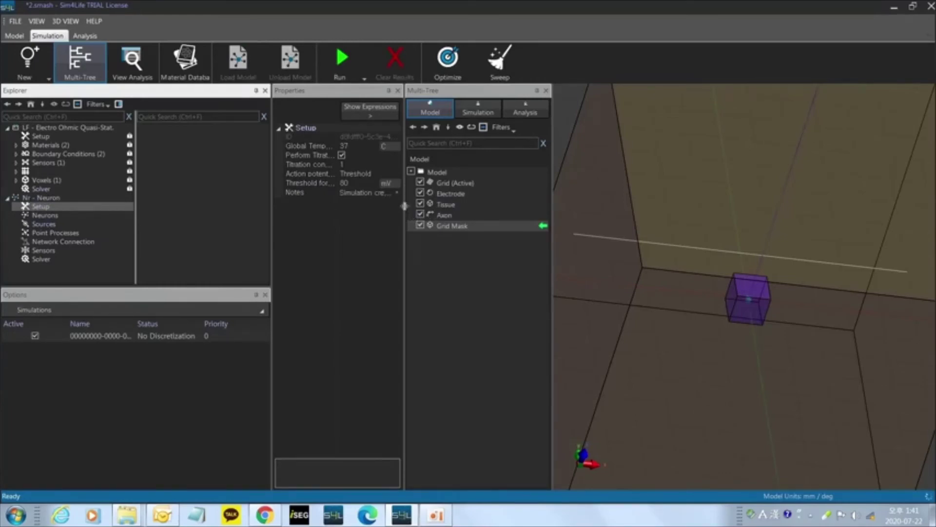
{"action": "left_click_drag", "start_coordinate": [406, 213], "coordinate": [457, 215]}
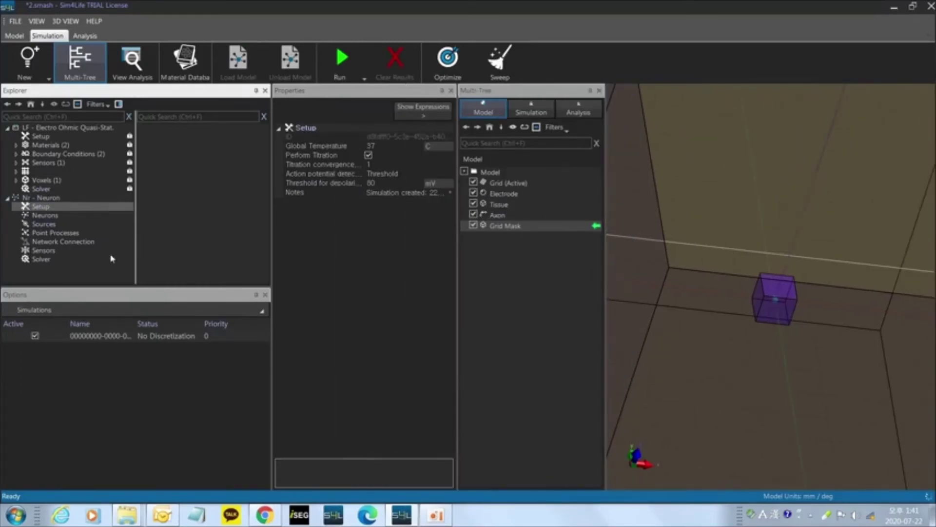
{"action": "left_click", "coordinate": [39, 198]}
{"action": "left_click", "coordinate": [50, 209]}
{"action": "left_click", "coordinate": [375, 232]}
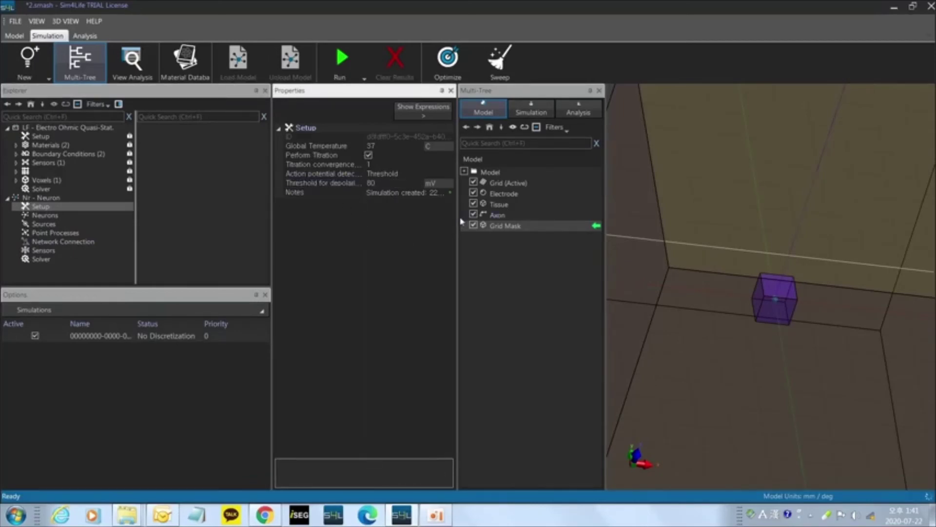
{"action": "left_click_drag", "start_coordinate": [458, 219], "coordinate": [526, 217]}
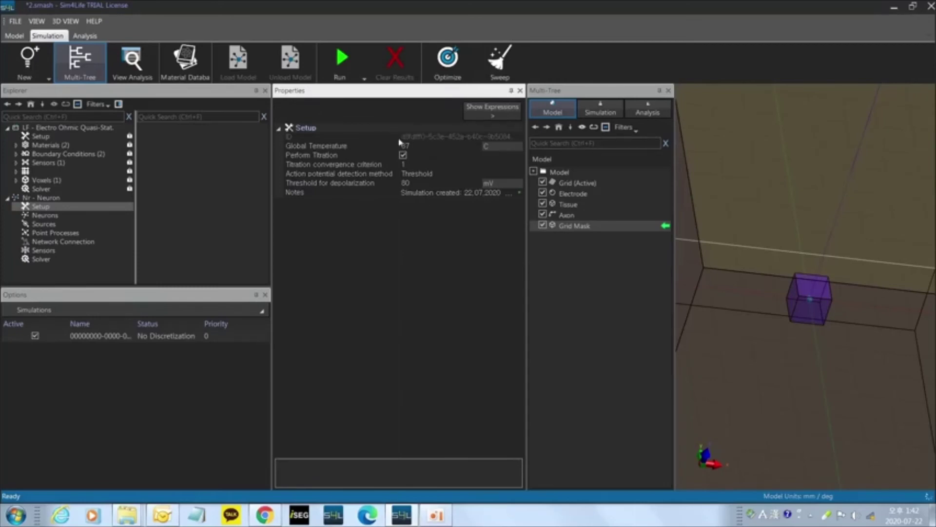
Step: Add the Axon entity to the Neurons of the Neuron simulation as a SENN Neuron
{"action": "left_click", "coordinate": [51, 215]}
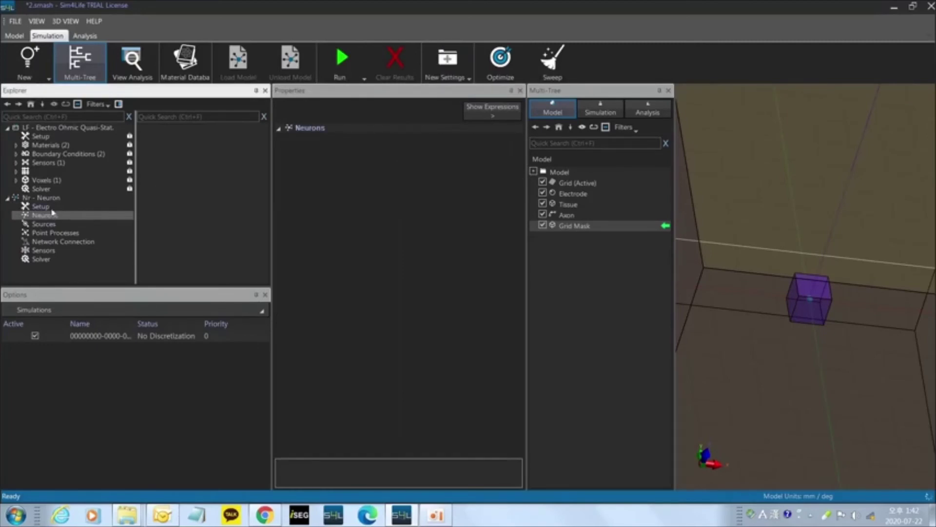
{"action": "left_click", "coordinate": [52, 208]}
{"action": "left_click_drag", "start_coordinate": [526, 215], "coordinate": [459, 215]}
{"action": "scroll", "coordinate": [675, 278], "scroll_direction": "down", "scroll_amount": 2}
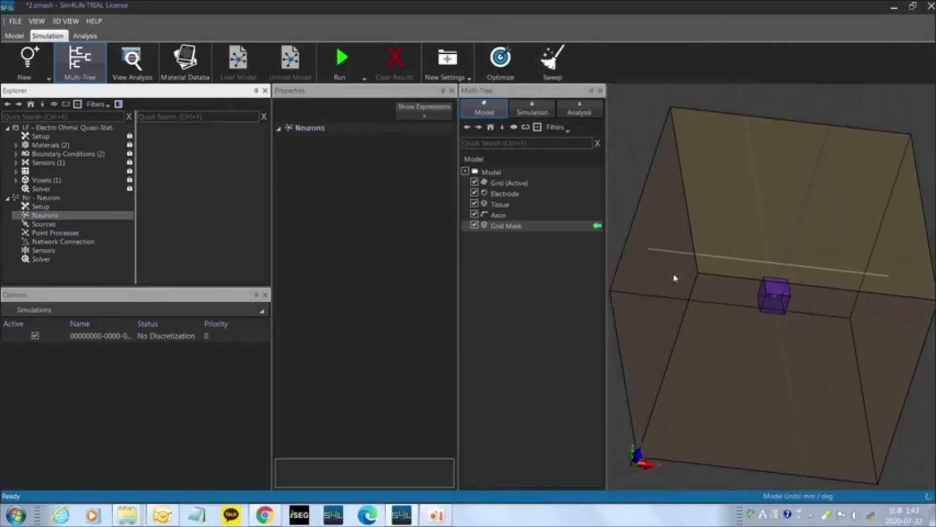
{"action": "left_click", "coordinate": [517, 216]}
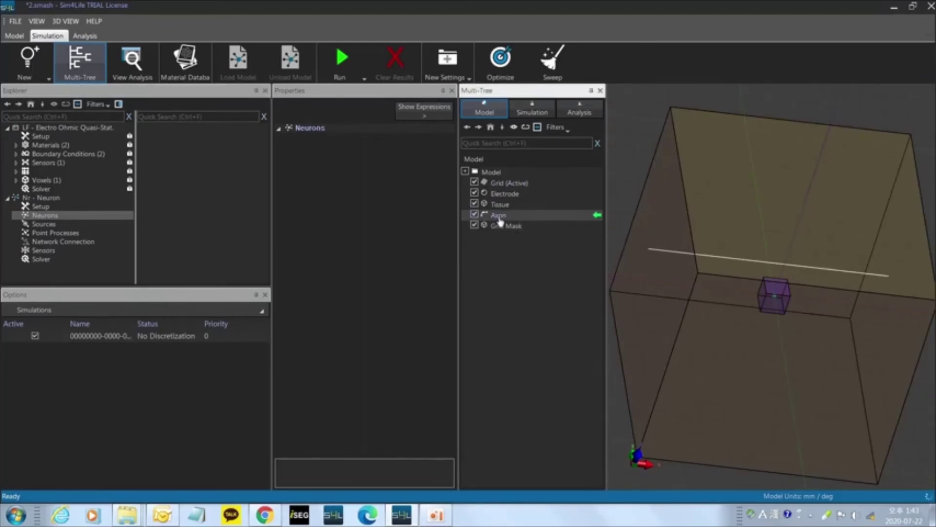
{"action": "left_click_drag", "start_coordinate": [501, 222], "coordinate": [47, 220]}
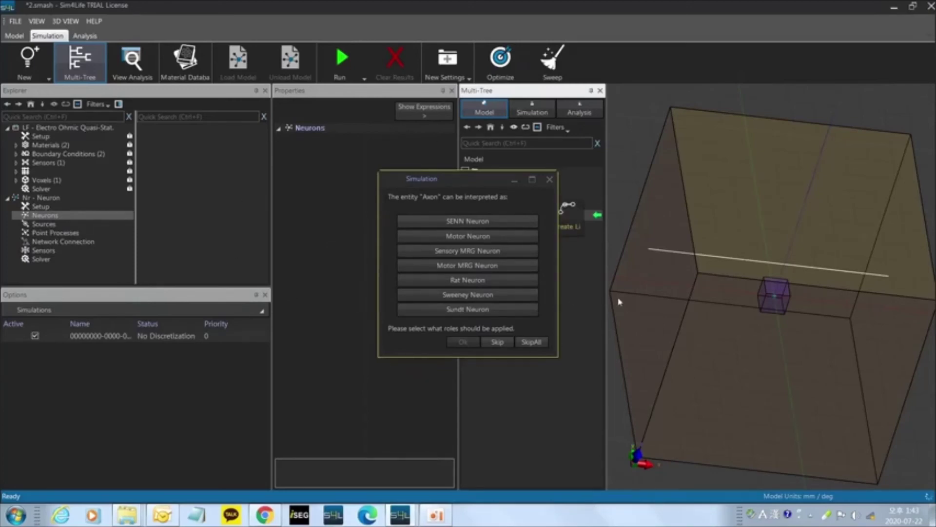
{"action": "left_click", "coordinate": [473, 229]}
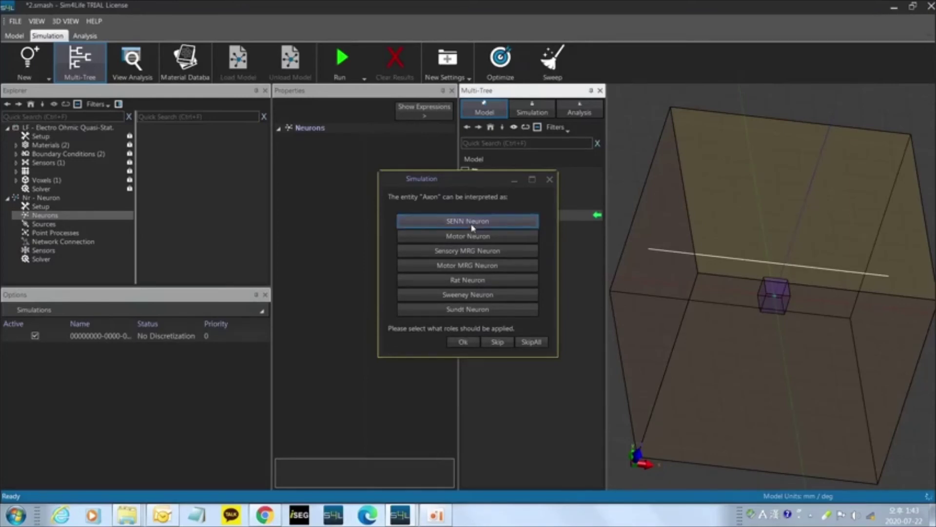
{"action": "left_click", "coordinate": [463, 342]}
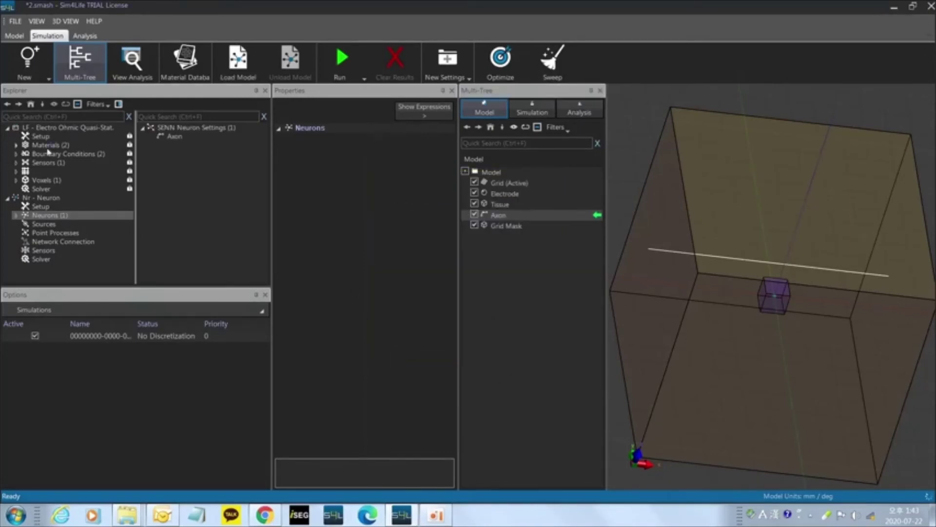
Step: Review the SENN Neuron Settings of the axon, including resting potential and fiber diameter
{"action": "left_click", "coordinate": [167, 129]}
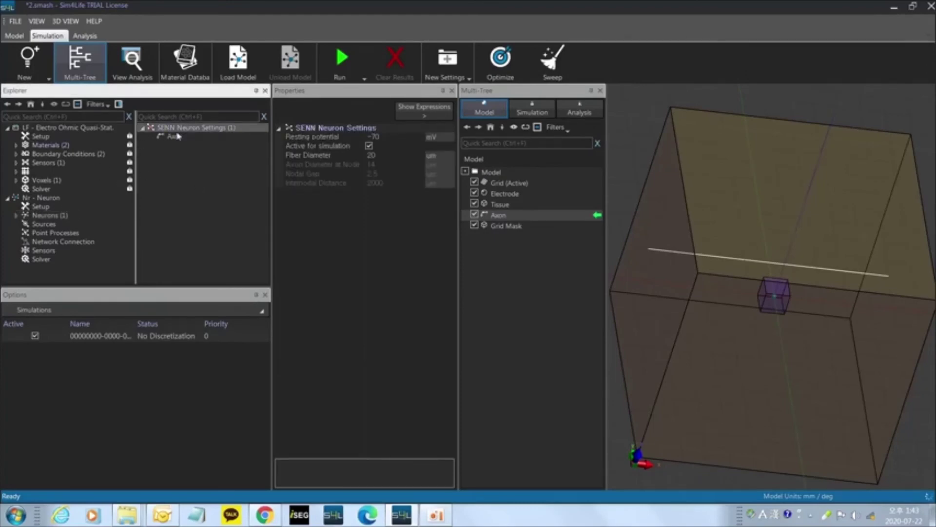
{"action": "left_click", "coordinate": [398, 140]}
{"action": "left_click", "coordinate": [410, 273]}
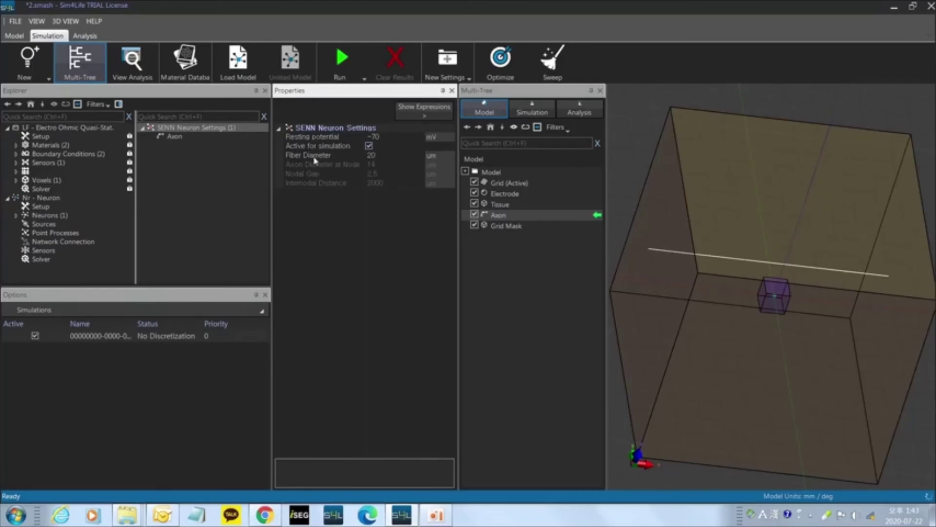
{"action": "left_click", "coordinate": [397, 157]}
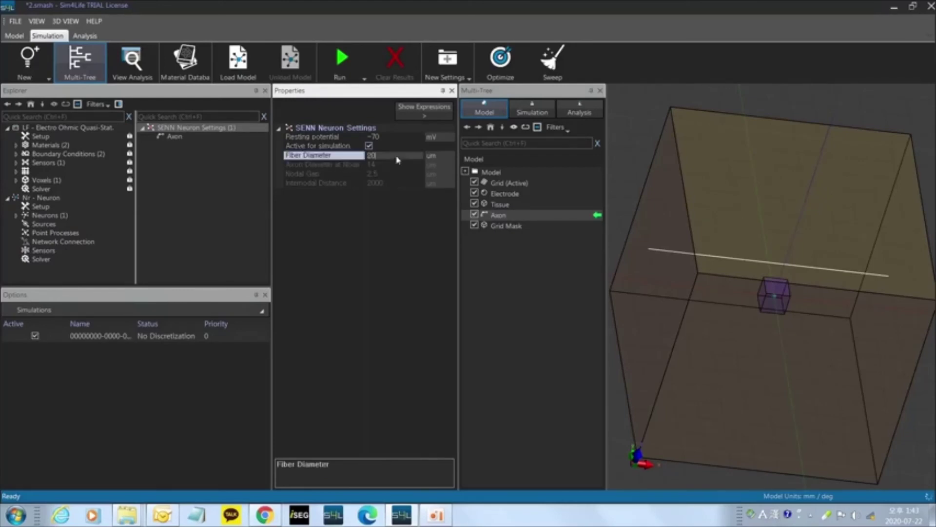
{"action": "left_click", "coordinate": [369, 222]}
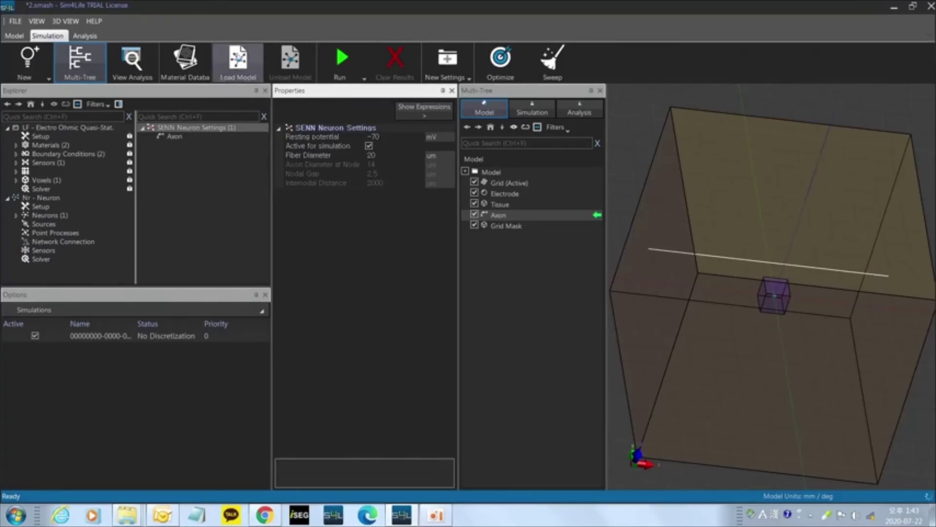
Step: Load the neuron model to discretize the axon, and dismiss the Task Manager once loading has finished
{"action": "left_click", "coordinate": [238, 60]}
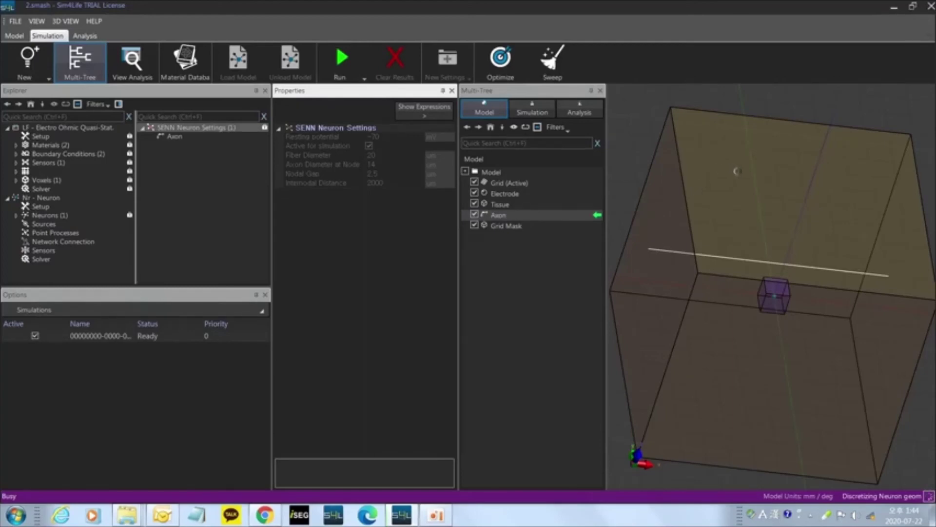
{"action": "left_click", "coordinate": [663, 294]}
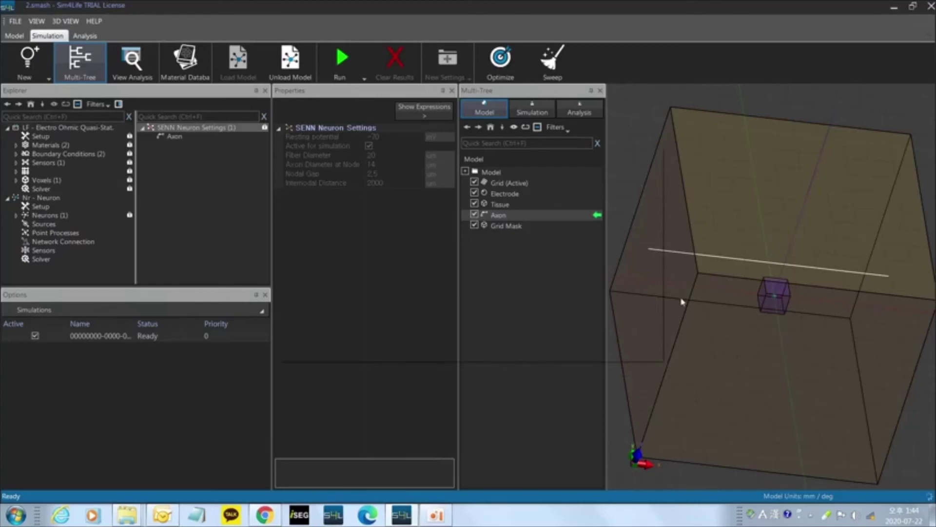
{"action": "left_click_drag", "start_coordinate": [662, 288], "coordinate": [701, 282]}
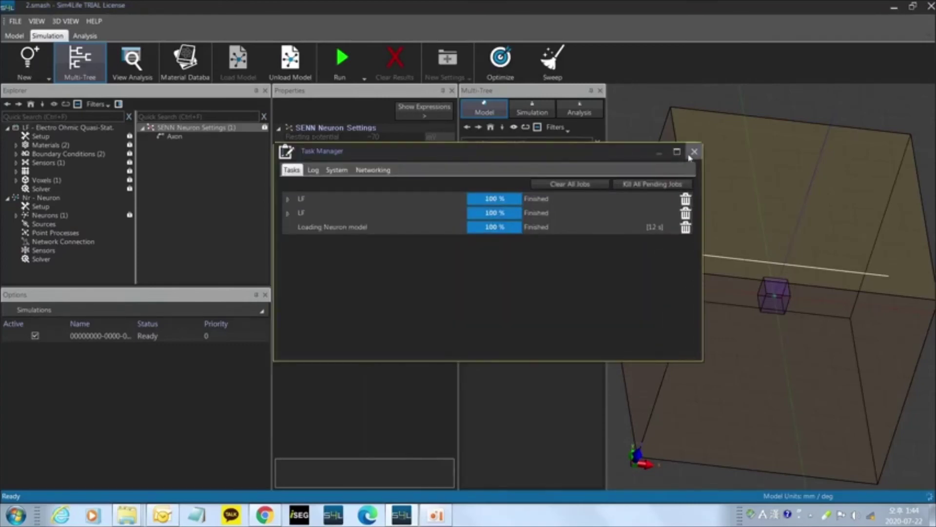
{"action": "left_click", "coordinate": [691, 156]}
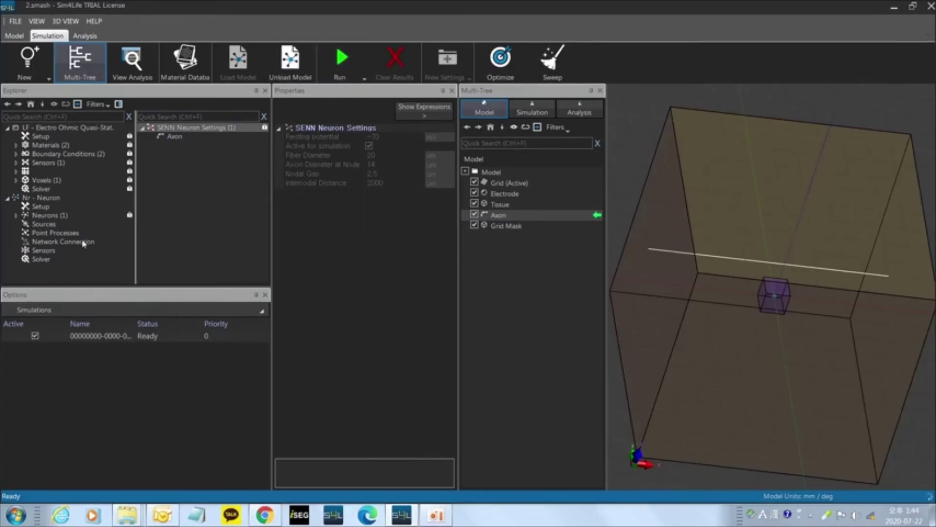
Step: Show the LF simulation's Field Sensor Settings and add new Source Settings to the Neuron simulation's Sources
{"action": "left_click", "coordinate": [63, 225]}
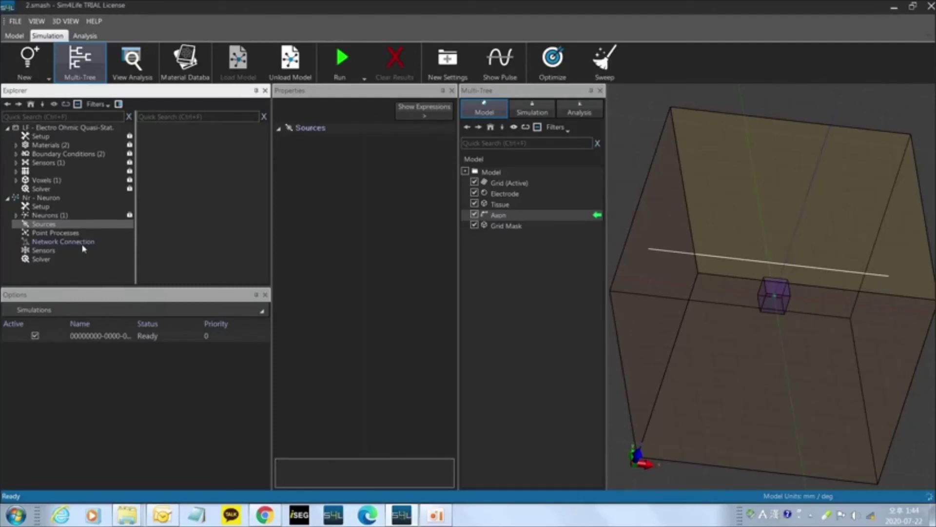
{"action": "left_click", "coordinate": [17, 162]}
{"action": "left_click", "coordinate": [35, 164]}
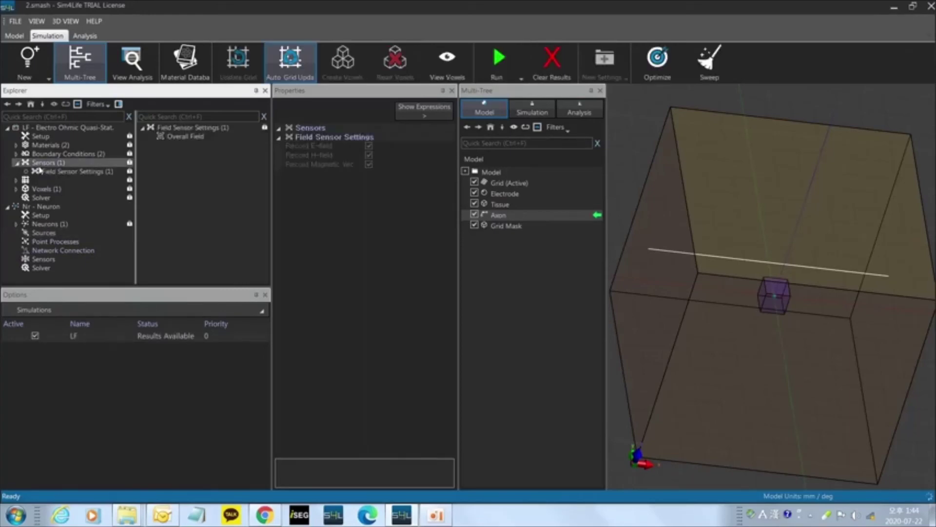
{"action": "left_click", "coordinate": [46, 172]}
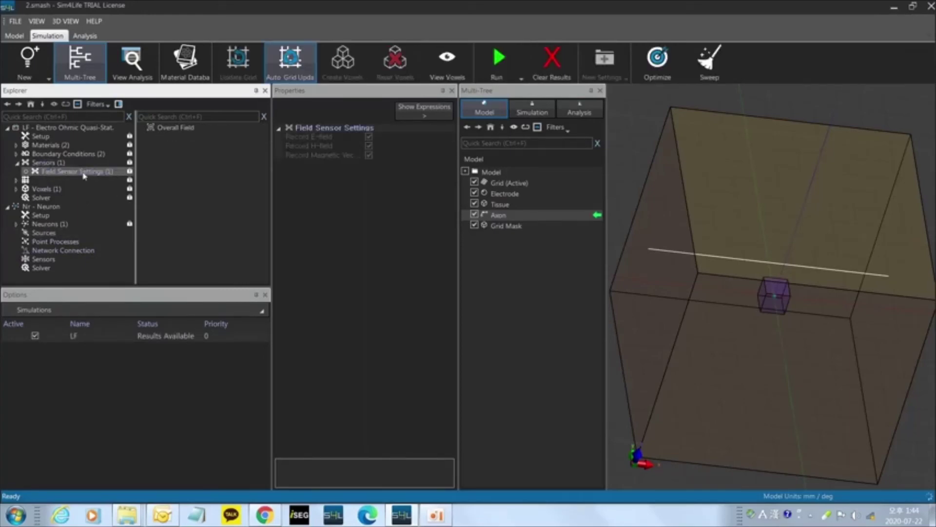
{"action": "mouse_move", "coordinate": [82, 172]}
{"action": "left_mouse_down"}
{"action": "mouse_move", "coordinate": [94, 202]}
{"action": "mouse_move", "coordinate": [85, 172]}
{"action": "left_mouse_up"}
{"action": "left_click", "coordinate": [44, 233]}
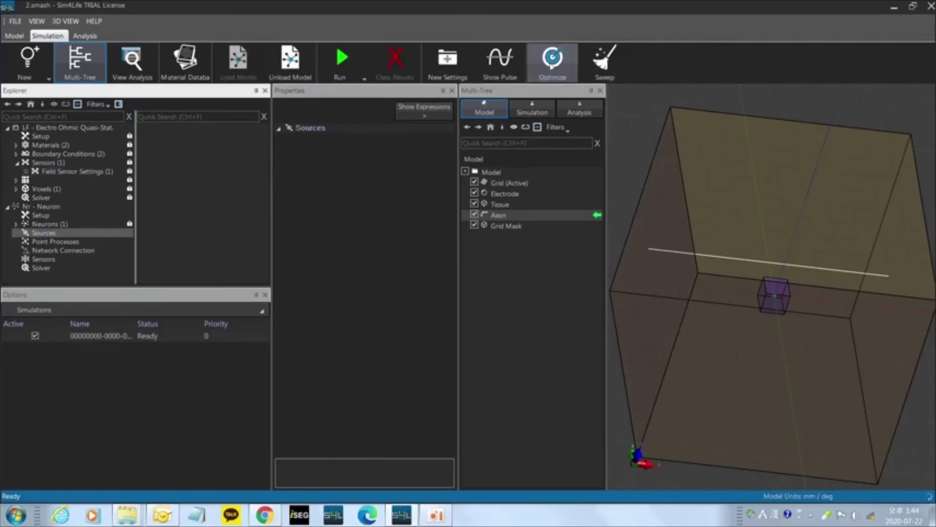
{"action": "left_click", "coordinate": [447, 61]}
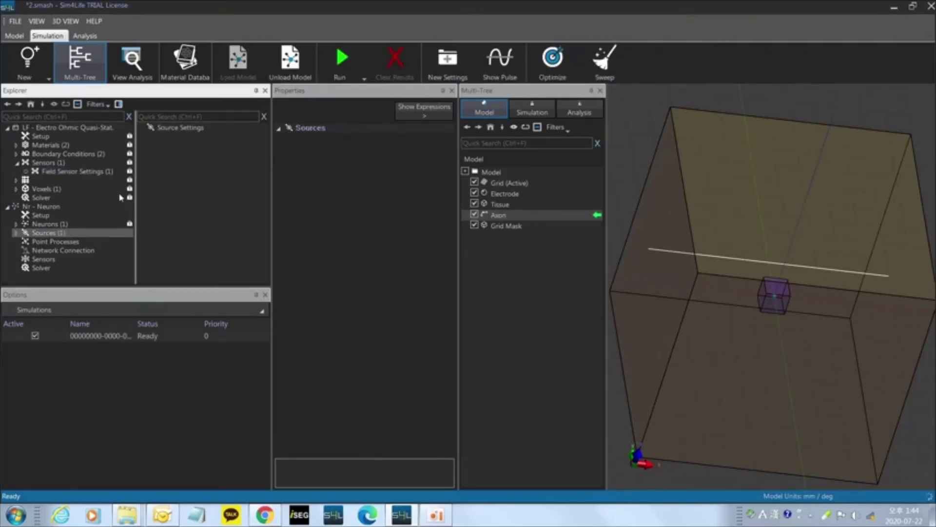
Step: Link the LF simulation's Field Sensor Settings to the neuron Source Settings and widen the Explorer so the linked source is readable
{"action": "left_click", "coordinate": [44, 172]}
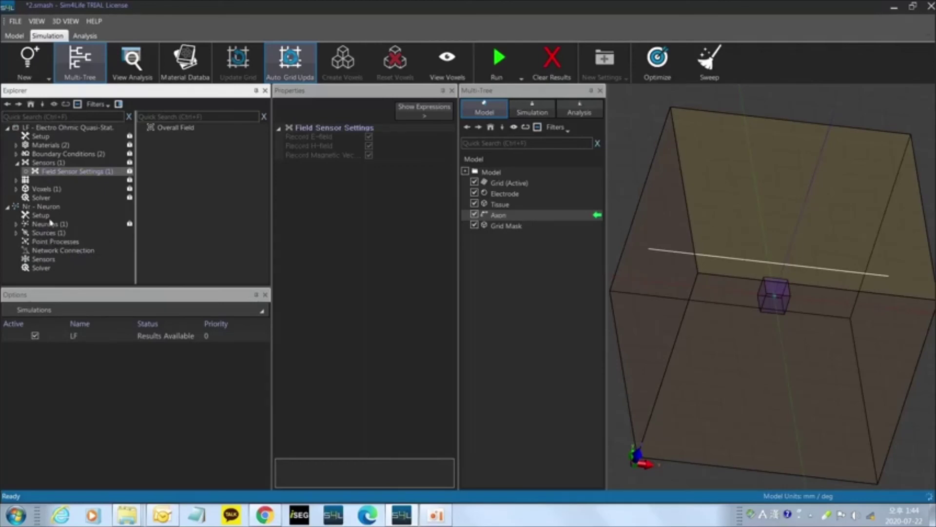
{"action": "left_click", "coordinate": [17, 232]}
{"action": "left_click_drag", "start_coordinate": [69, 172], "coordinate": [81, 243]}
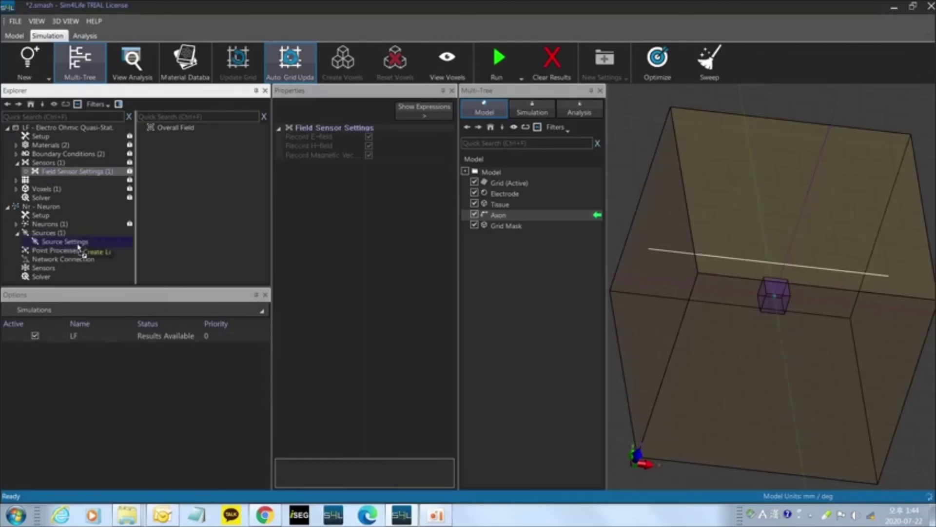
{"action": "left_click", "coordinate": [79, 244]}
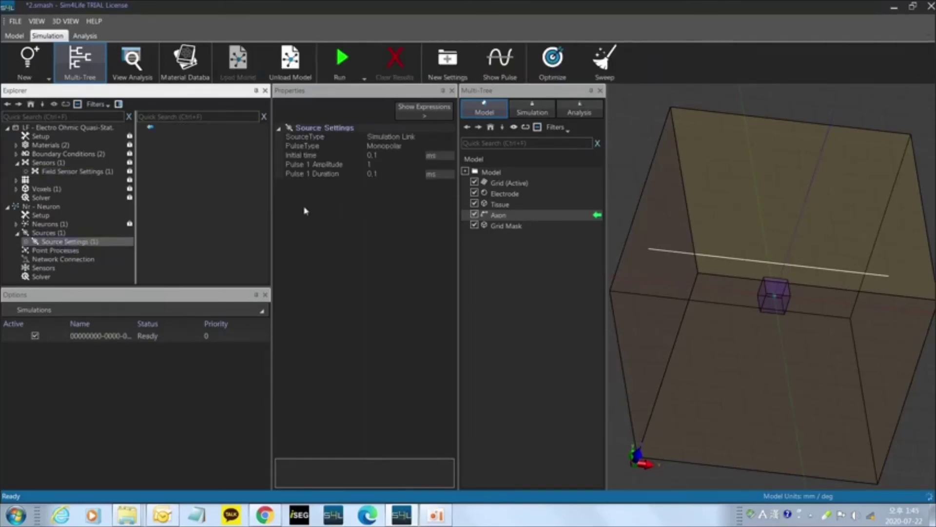
{"action": "left_click_drag", "start_coordinate": [272, 204], "coordinate": [326, 205]}
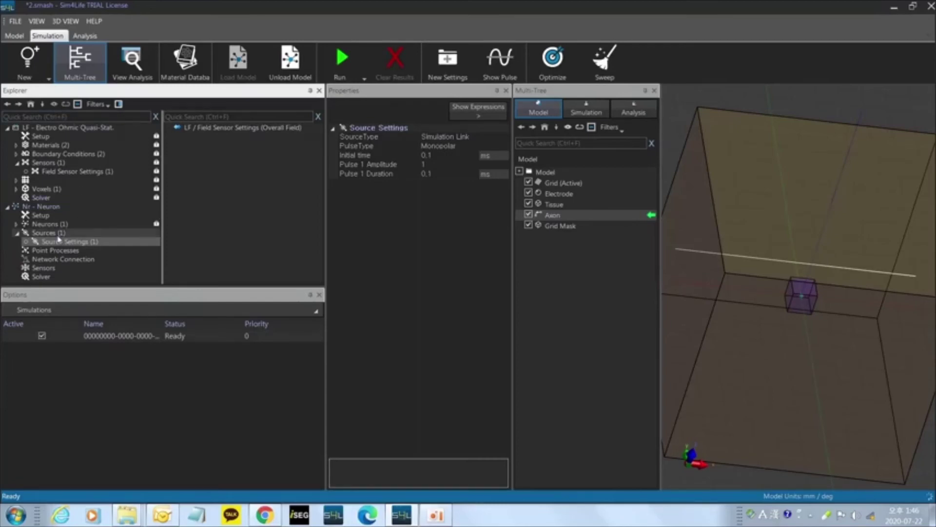
Step: Look over the Neuron simulation's Point Processes and Network Connection entries, ending on its Sensors
{"action": "left_click", "coordinate": [72, 250]}
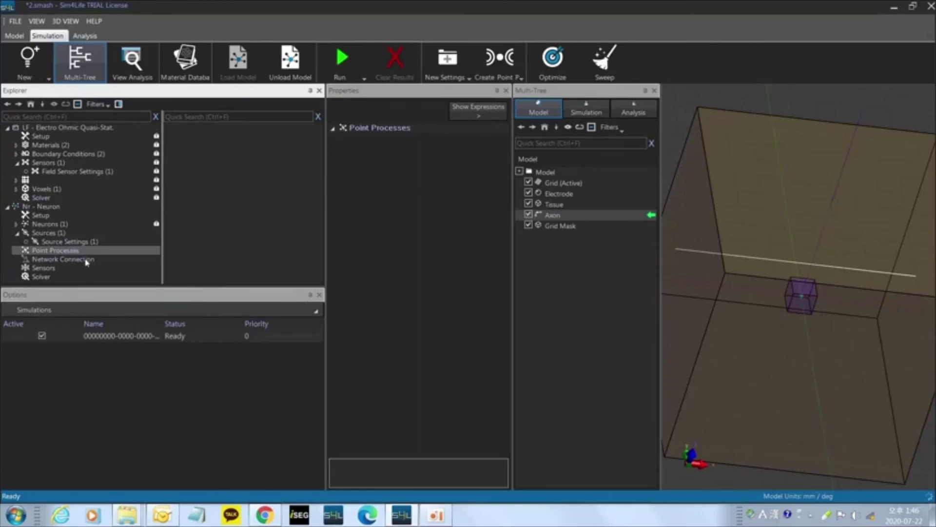
{"action": "left_click", "coordinate": [90, 262]}
{"action": "left_click", "coordinate": [71, 253]}
{"action": "left_click", "coordinate": [72, 259]}
{"action": "left_click", "coordinate": [72, 251]}
{"action": "left_click", "coordinate": [71, 259]}
{"action": "left_click", "coordinate": [72, 251]}
{"action": "left_click", "coordinate": [74, 262]}
{"action": "left_click", "coordinate": [62, 269]}
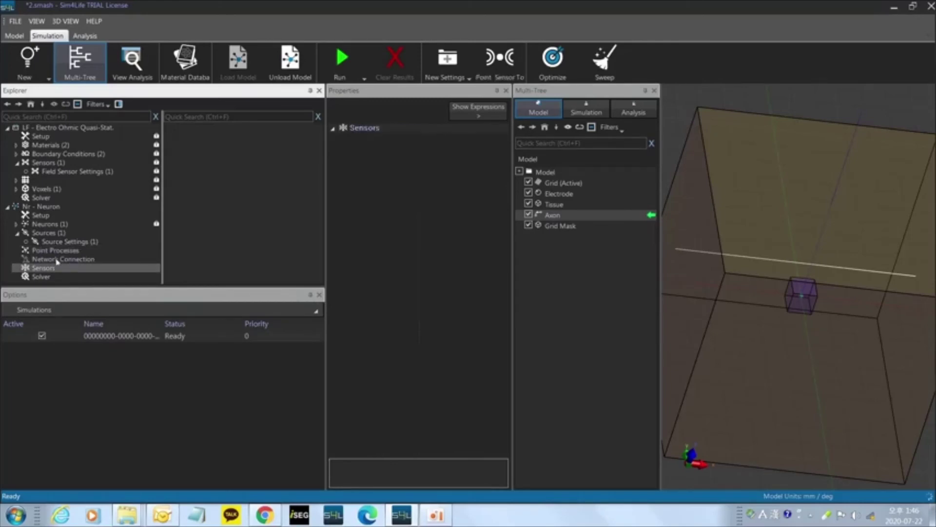
Step: Hide the Tissue block, narrow the Properties pane and close the Multi-Tree to give the axon view more room
{"action": "scroll", "coordinate": [765, 321], "scroll_direction": "down", "scroll_amount": 2}
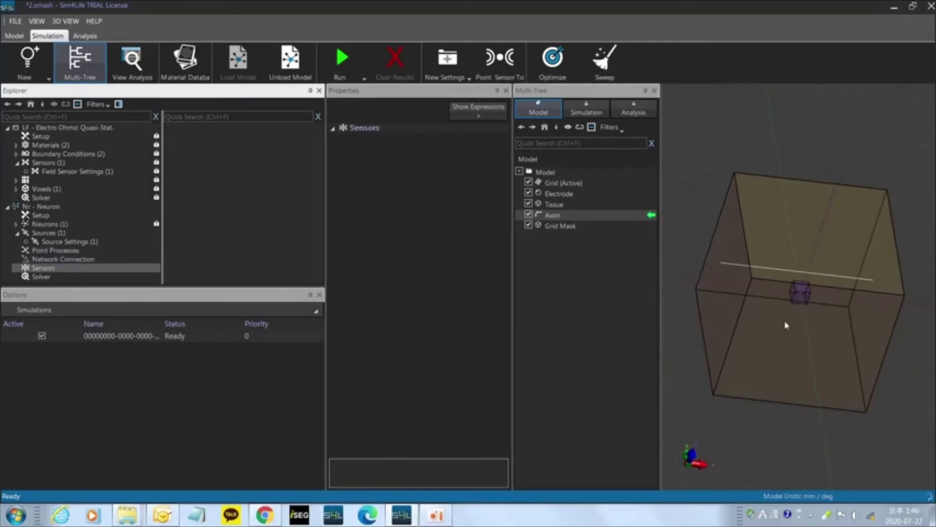
{"action": "scroll", "coordinate": [787, 330], "scroll_direction": "up", "scroll_amount": 4}
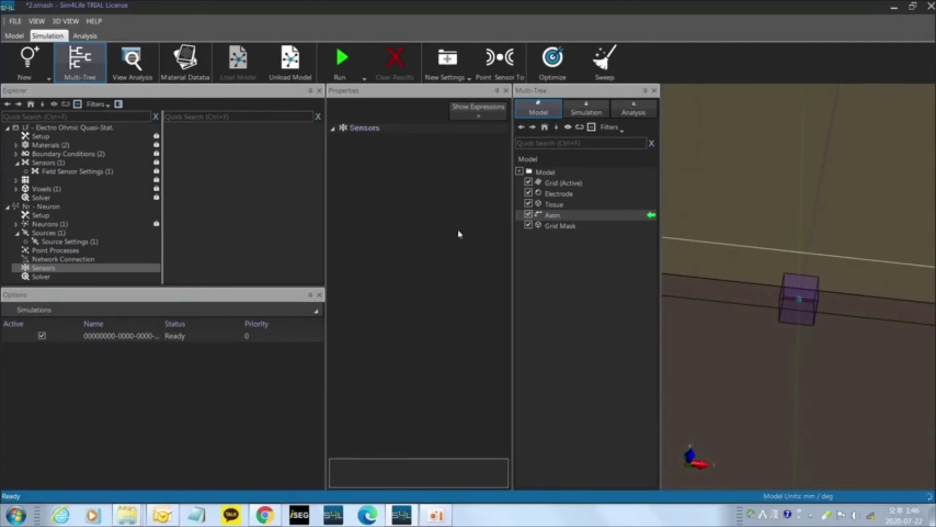
{"action": "left_click", "coordinate": [529, 204]}
{"action": "scroll", "coordinate": [759, 288], "scroll_direction": "down", "scroll_amount": 4}
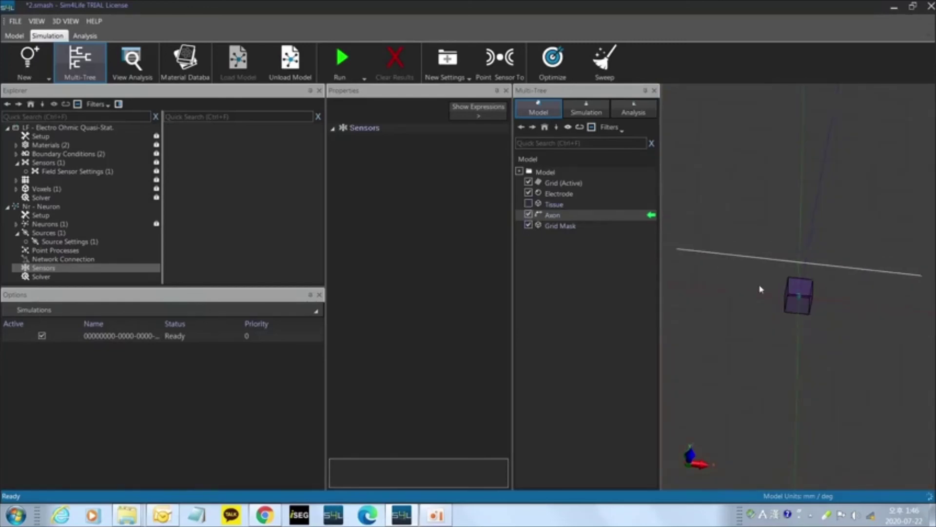
{"action": "left_click_drag", "start_coordinate": [513, 252], "coordinate": [403, 251]}
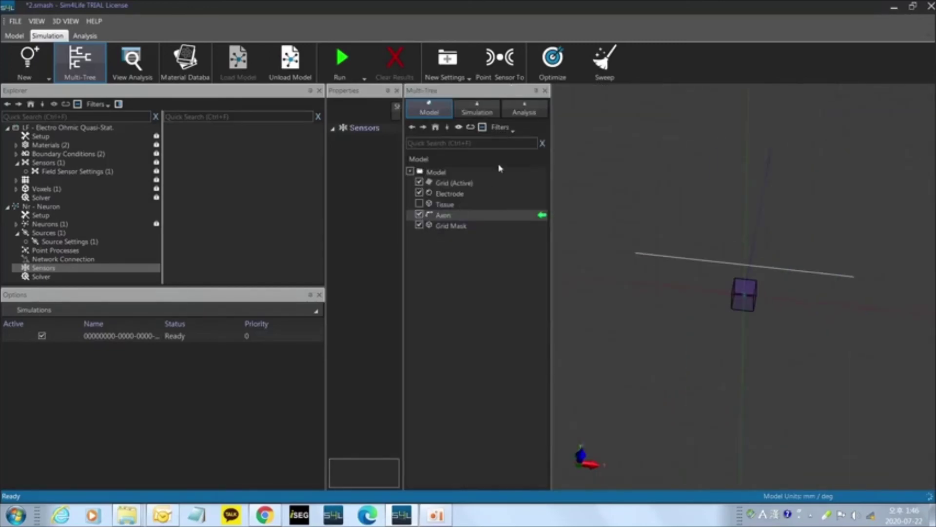
{"action": "left_click", "coordinate": [545, 90]}
{"action": "left_click_drag", "start_coordinate": [664, 380], "coordinate": [678, 385]}
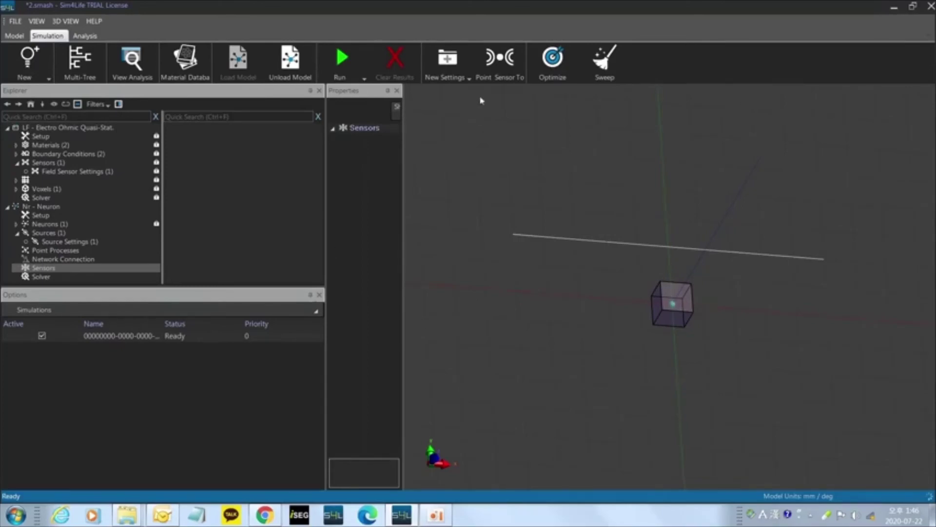
Step: Add a point sensor to the axon spline on section node1[1], at a relative position of about 0.63
{"action": "left_click", "coordinate": [503, 72]}
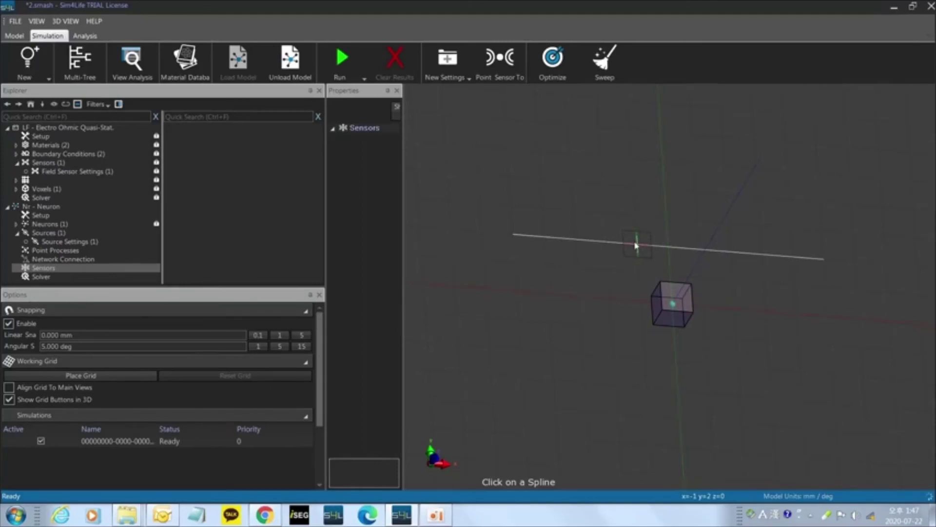
{"action": "left_click", "coordinate": [637, 247]}
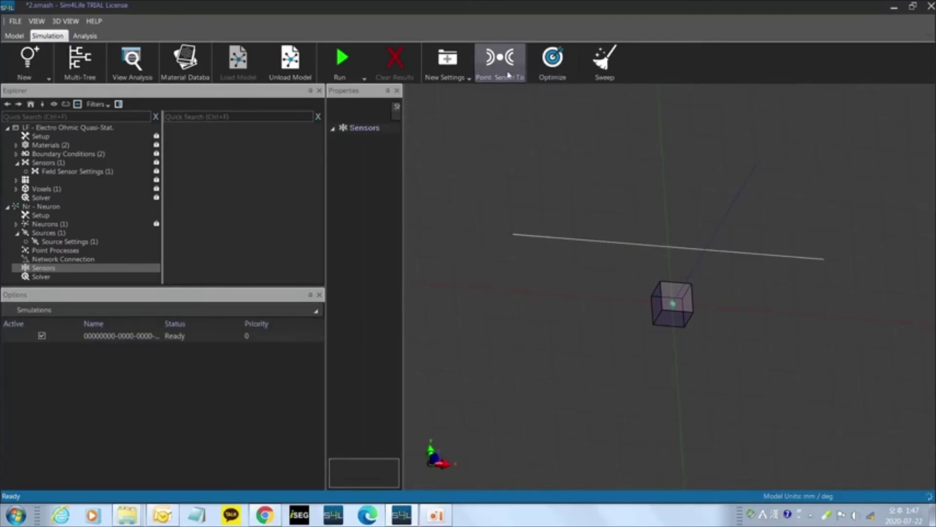
{"action": "left_click", "coordinate": [504, 68]}
{"action": "left_click", "coordinate": [614, 246]}
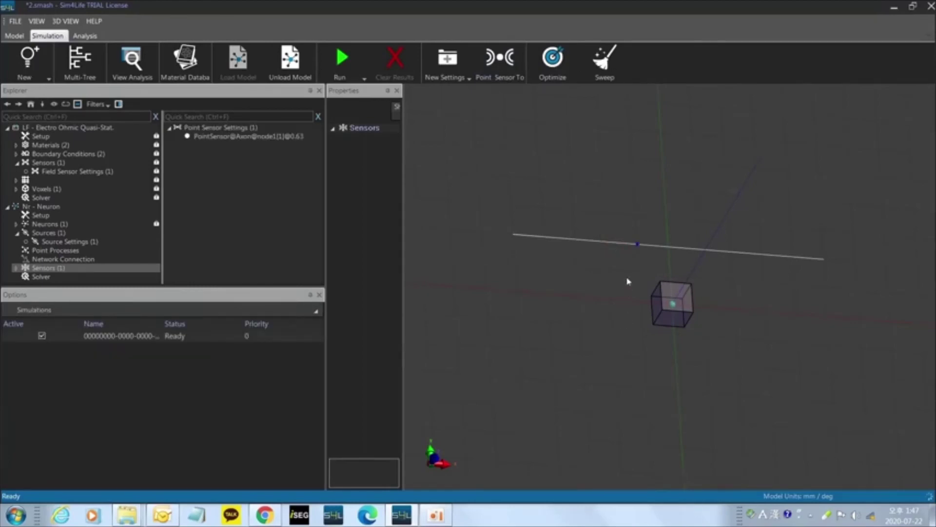
{"action": "scroll", "coordinate": [607, 202], "scroll_direction": "up", "scroll_amount": 3}
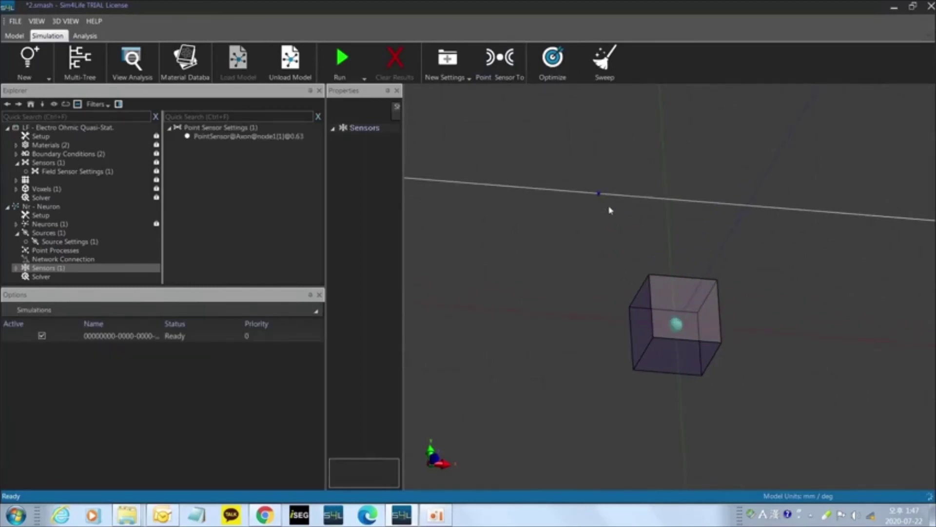
{"action": "scroll", "coordinate": [609, 209], "scroll_direction": "down", "scroll_amount": 2}
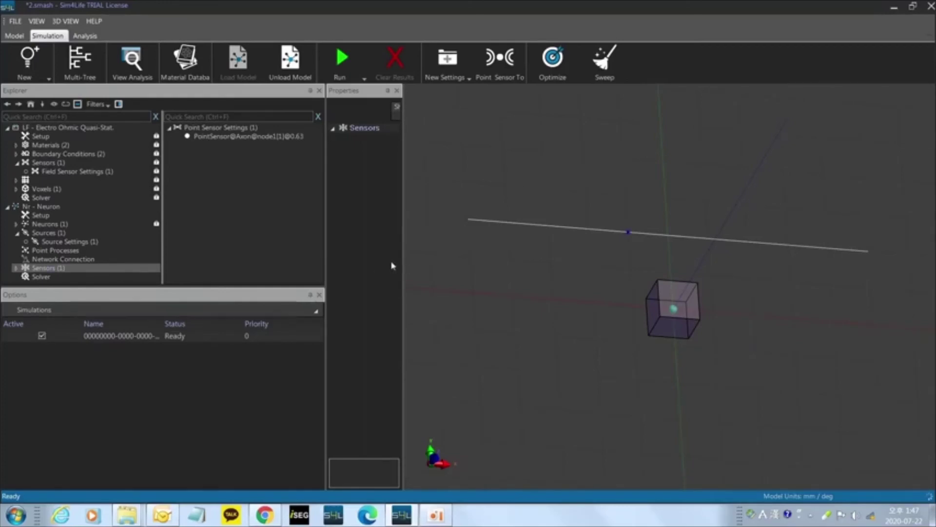
Step: Widen the Properties pane and examine the Point Sensor Settings, including the available section names
{"action": "left_click_drag", "start_coordinate": [403, 248], "coordinate": [504, 243]}
{"action": "left_click", "coordinate": [233, 128]}
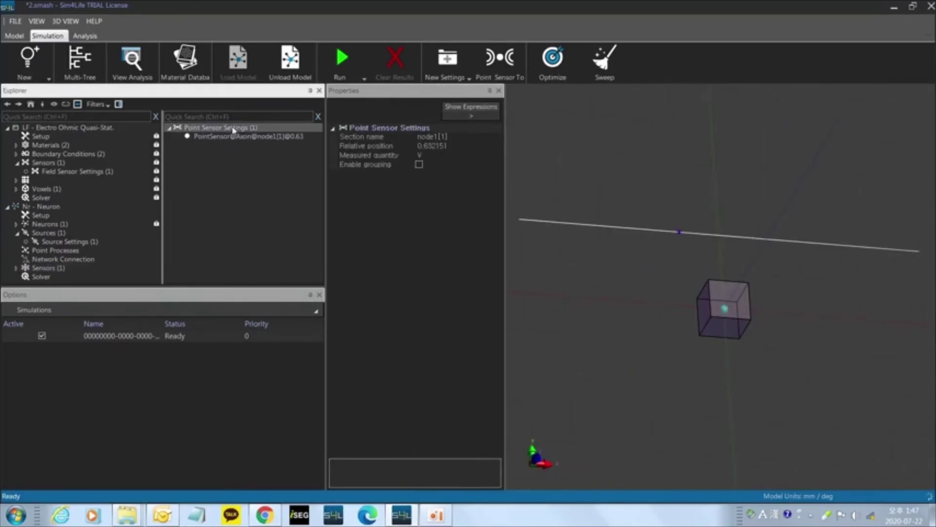
{"action": "left_click", "coordinate": [497, 138]}
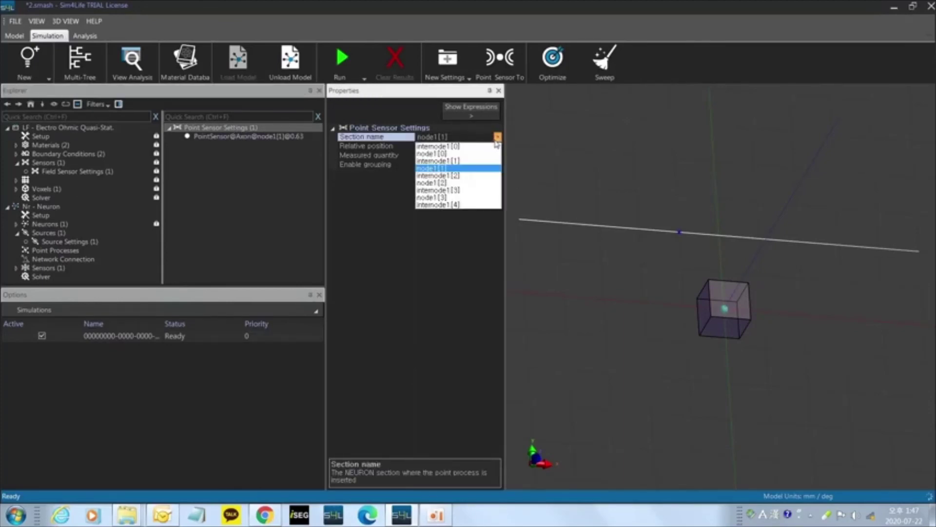
{"action": "left_click", "coordinate": [497, 141]}
{"action": "left_click", "coordinate": [497, 141]}
{"action": "left_click", "coordinate": [497, 141]}
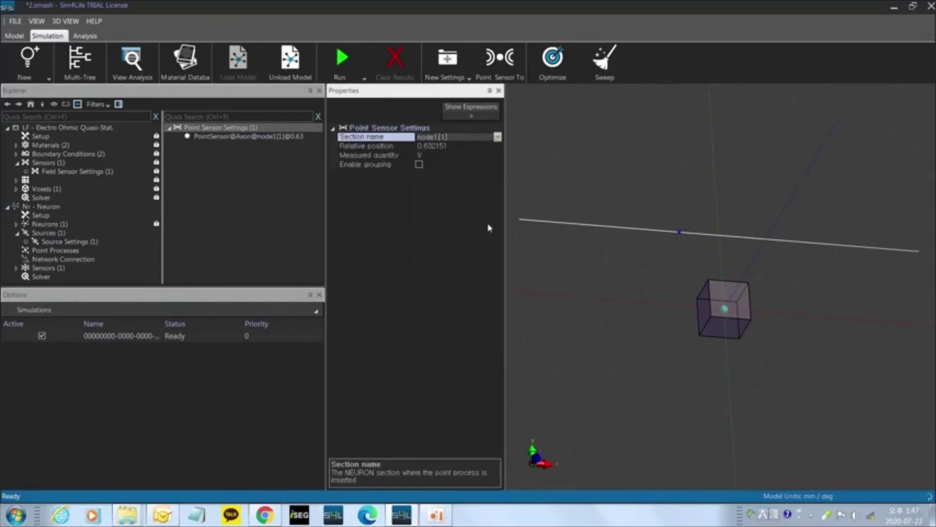
{"action": "left_click", "coordinate": [487, 233]}
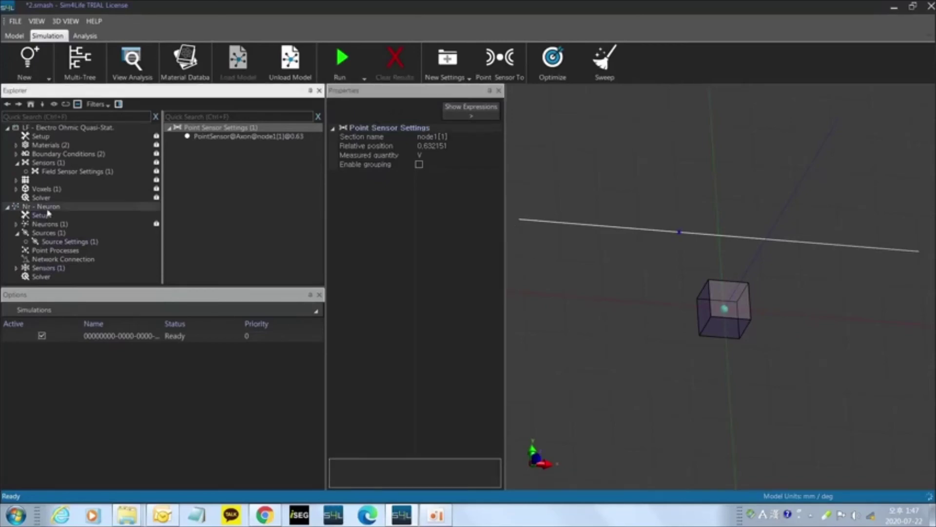
{"action": "left_click", "coordinate": [48, 268]}
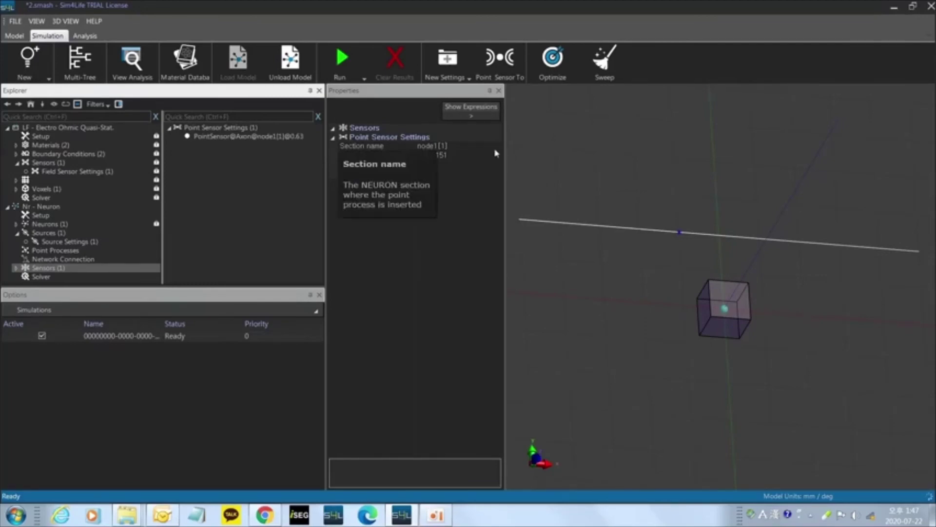
{"action": "left_click", "coordinate": [496, 148]}
{"action": "left_click", "coordinate": [421, 295]}
Step: Switch to Chrome and replace the previous Google image search with one for "axon"
{"action": "key", "text": "alt+Tab"}
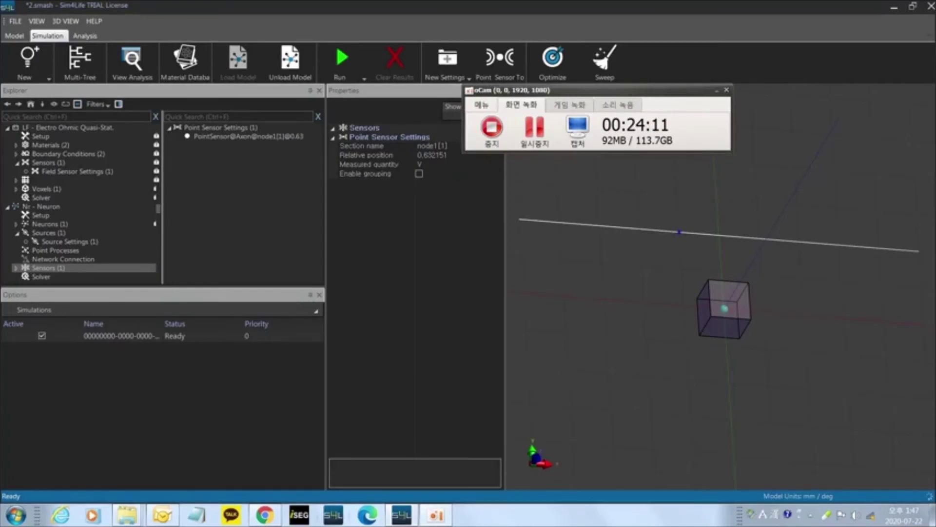
{"action": "key", "text": "alt+Tab"}
{"action": "left_click", "coordinate": [265, 515]}
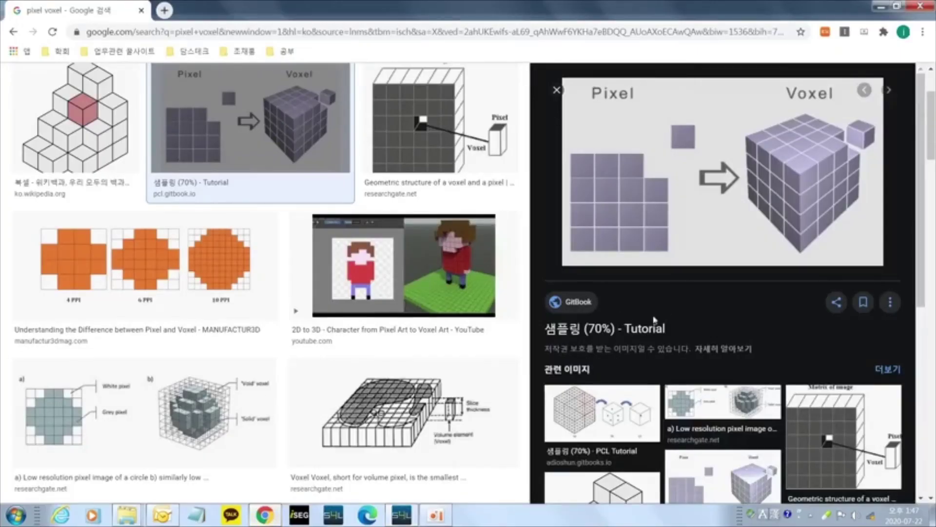
{"action": "scroll", "coordinate": [653, 320], "scroll_direction": "up", "scroll_amount": 3}
{"action": "left_click", "coordinate": [202, 96]}
{"action": "key", "text": "ctrl+a"}
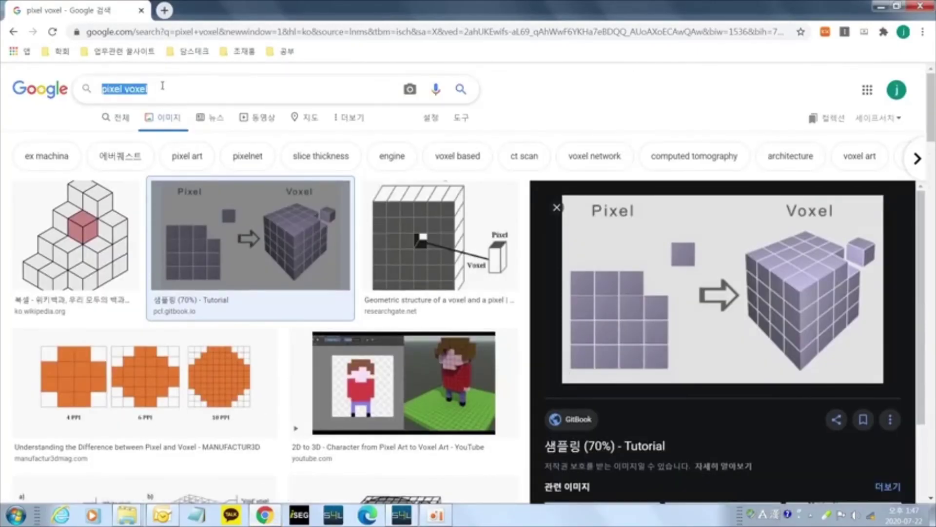
{"action": "type", "text": "axon"}
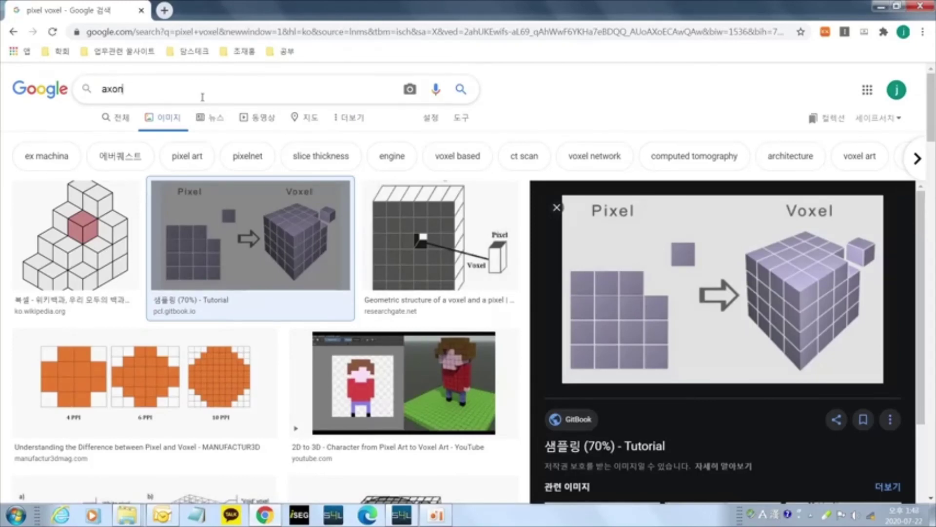
{"action": "key", "text": "Return"}
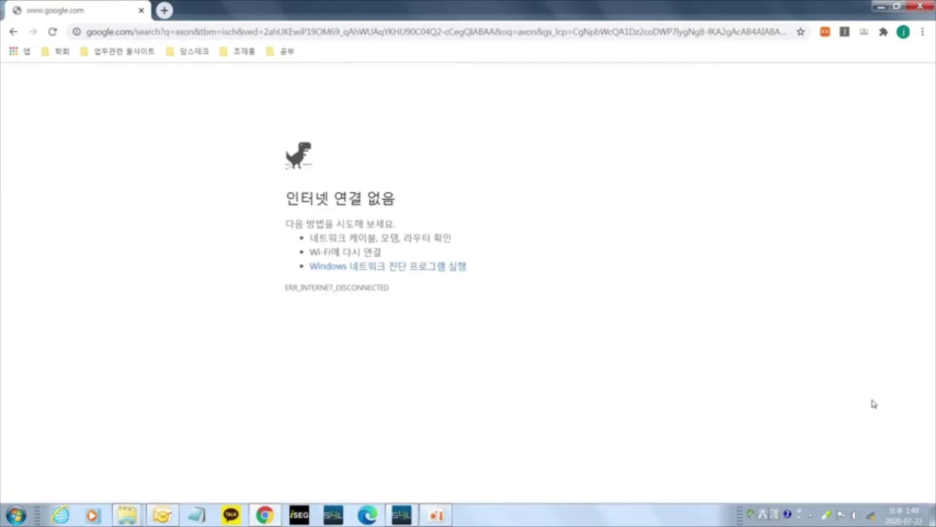
Step: Connect the computer to the first listed wireless network so the axon image search can load
{"action": "left_click", "coordinate": [871, 516]}
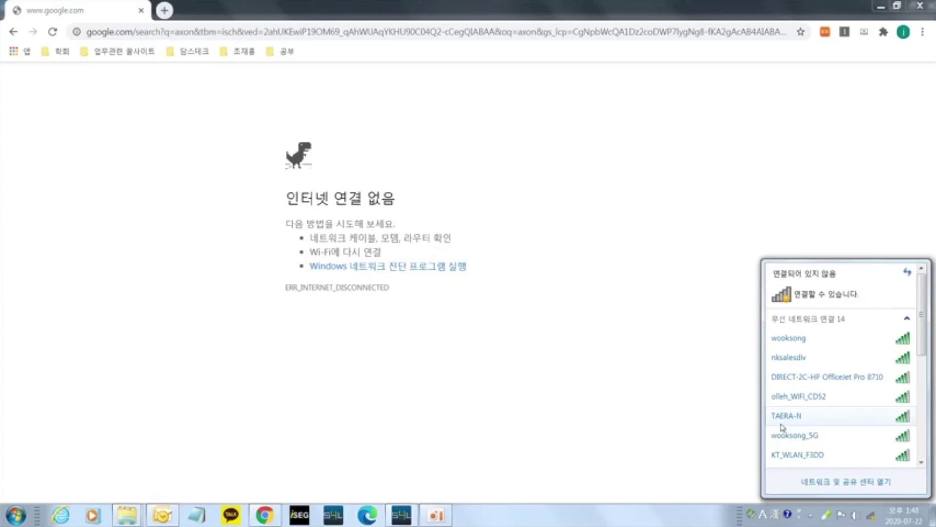
{"action": "left_click", "coordinate": [872, 516]}
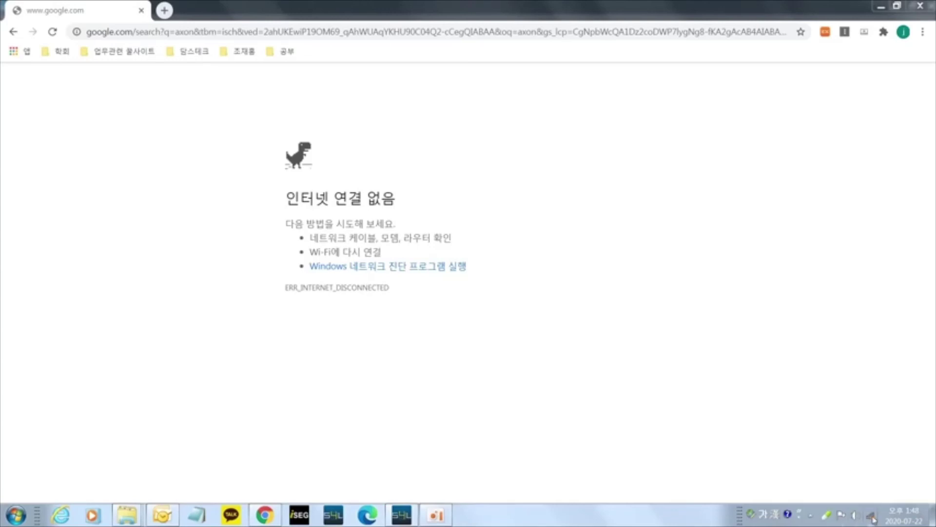
{"action": "left_click", "coordinate": [870, 519]}
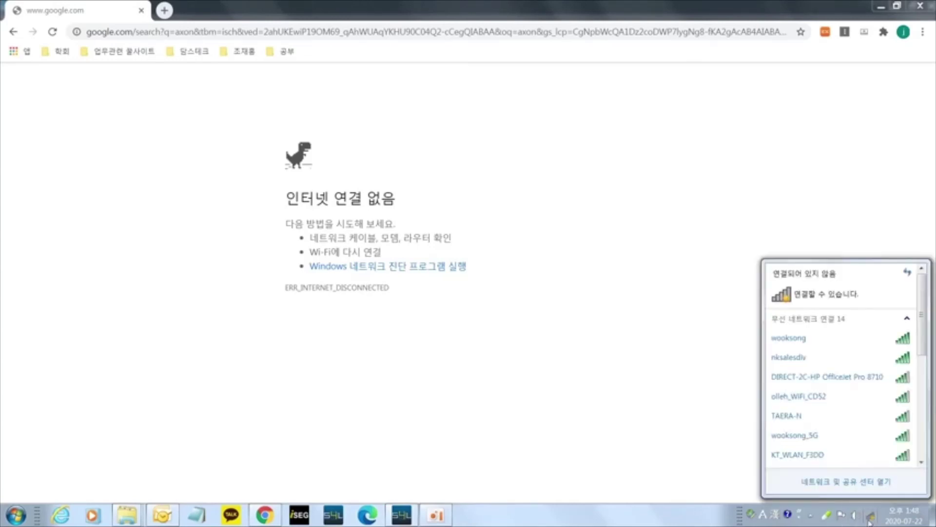
{"action": "left_click", "coordinate": [824, 344]}
{"action": "left_click", "coordinate": [888, 361]}
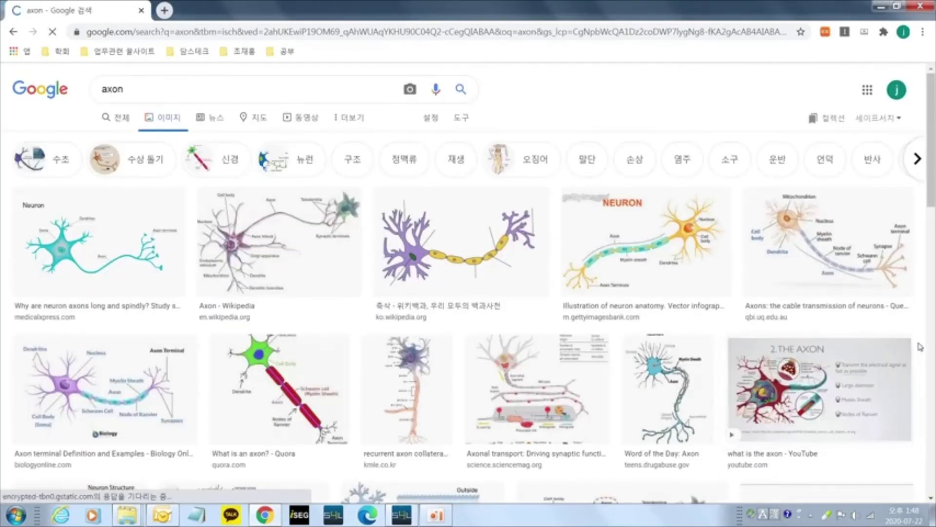
Step: Return to Sim4Life and set the section name of the Neuron simulation's point sensor to internode1[1]
{"action": "key", "text": "alt+Tab"}
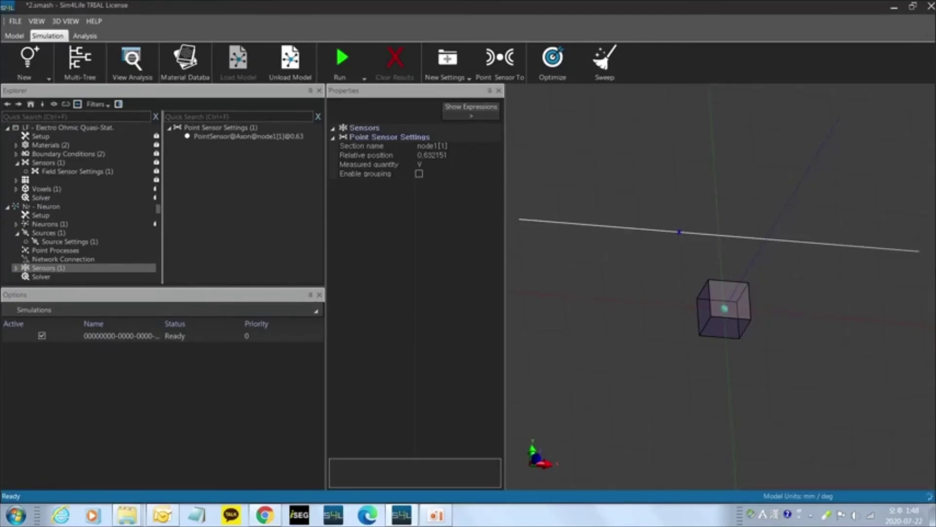
{"action": "left_click", "coordinate": [48, 233]}
{"action": "left_click", "coordinate": [57, 259]}
{"action": "left_click", "coordinate": [55, 268]}
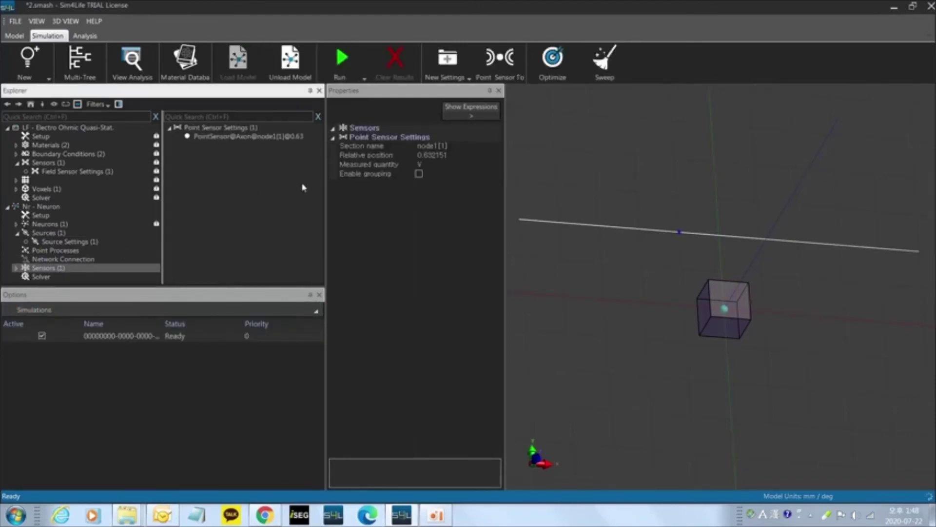
{"action": "left_click", "coordinate": [497, 147]}
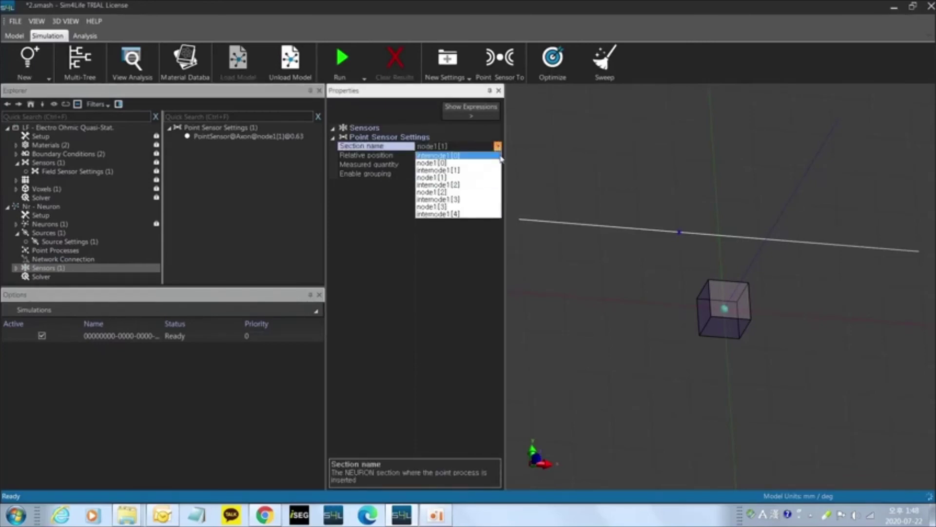
{"action": "left_click", "coordinate": [480, 170]}
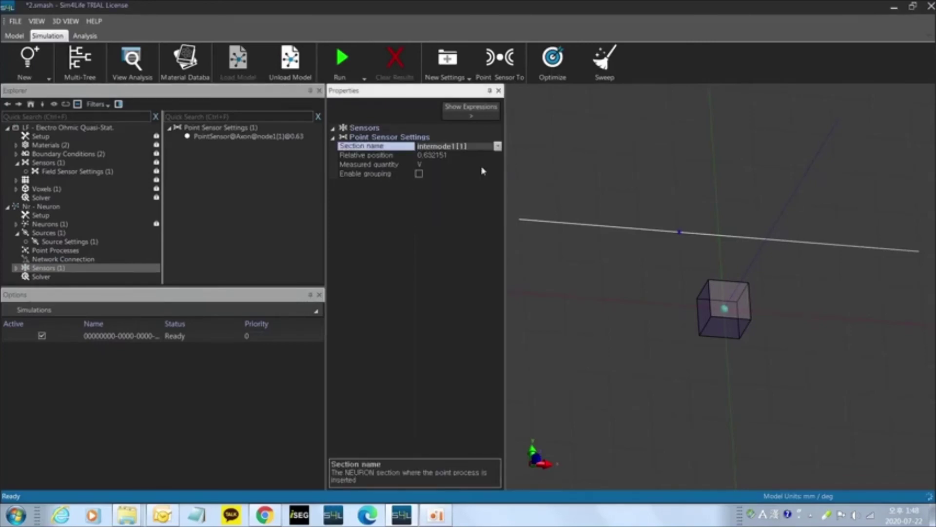
Step: Try several node and internode sections for the point sensor, including internode1[4], and finish with internode1[0]
{"action": "left_click", "coordinate": [494, 148]}
{"action": "left_click", "coordinate": [486, 163]}
{"action": "left_click", "coordinate": [497, 146]}
{"action": "left_click", "coordinate": [486, 156]}
{"action": "left_click", "coordinate": [497, 146]}
{"action": "left_click", "coordinate": [488, 171]}
{"action": "left_click", "coordinate": [497, 146]}
{"action": "left_click", "coordinate": [489, 202]}
{"action": "left_click", "coordinate": [498, 146]}
{"action": "left_click", "coordinate": [481, 214]}
{"action": "left_click", "coordinate": [498, 147]}
{"action": "left_click", "coordinate": [491, 164]}
Step: Enlarge the Korean Wikipedia axon illustration in Chrome and compare its nodes and internodes with the point sensor's section in Sim4Life
{"action": "key", "text": "alt+Tab"}
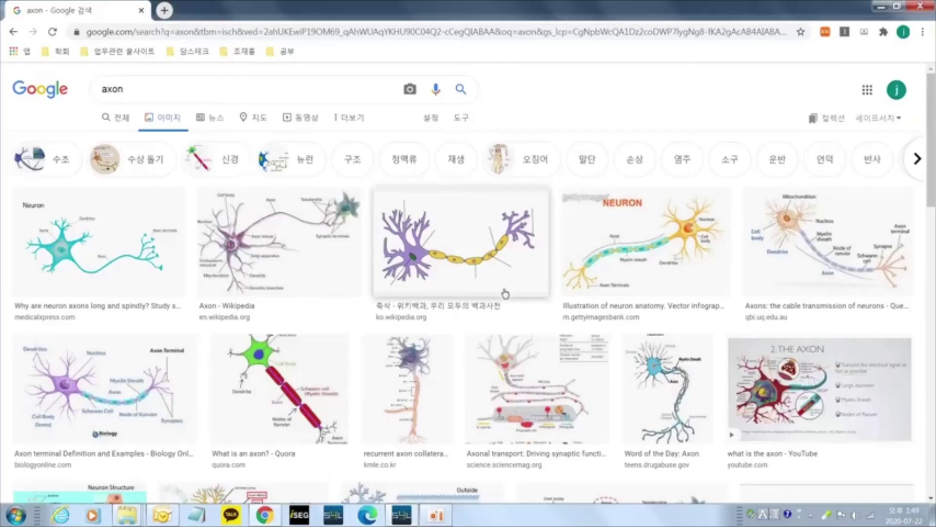
{"action": "left_click", "coordinate": [530, 261]}
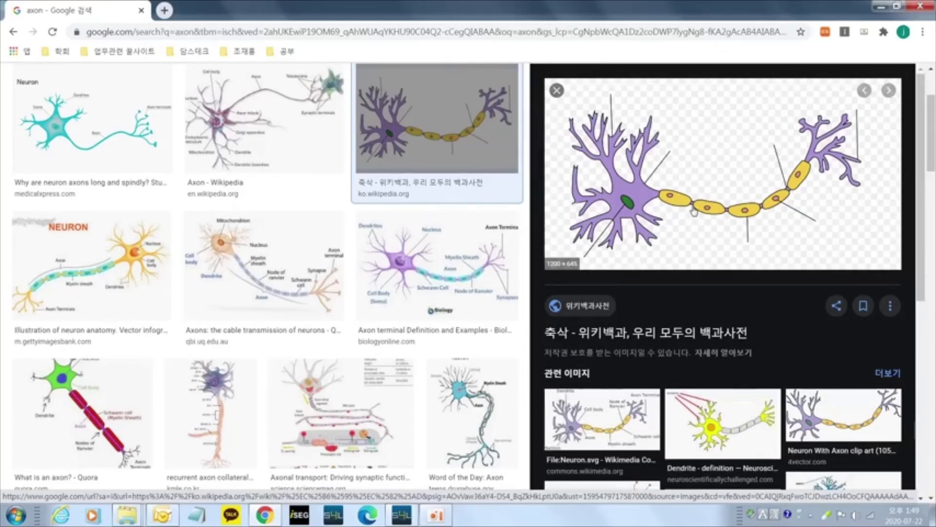
{"action": "key", "text": "alt+Tab"}
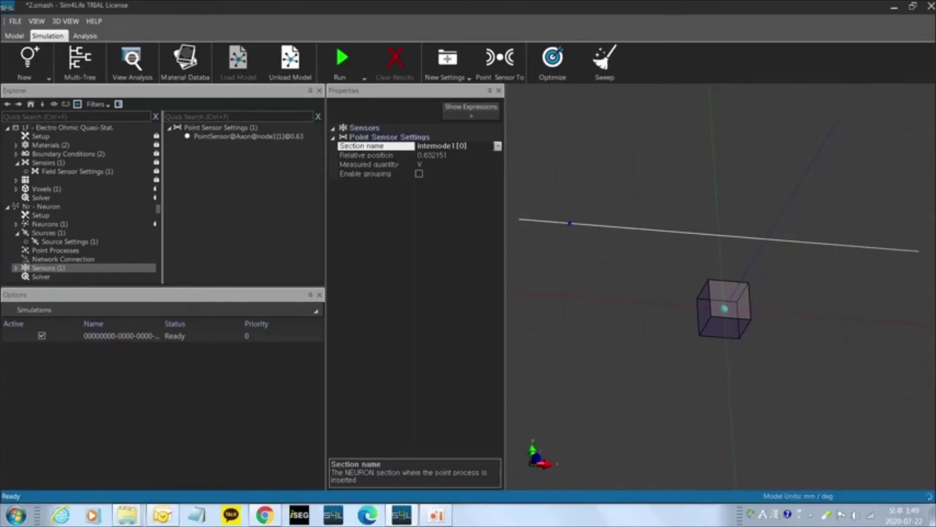
{"action": "key", "text": "alt+Tab"}
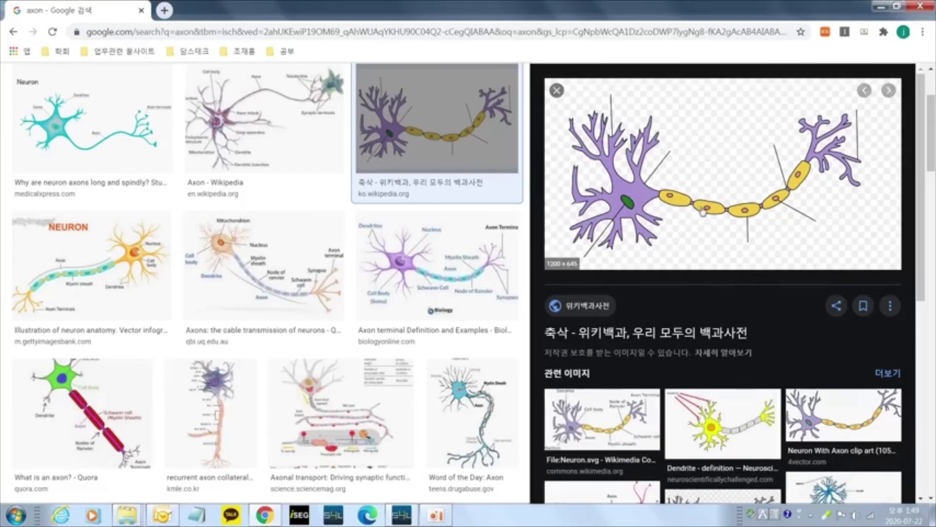
{"action": "key", "text": "alt+Tab"}
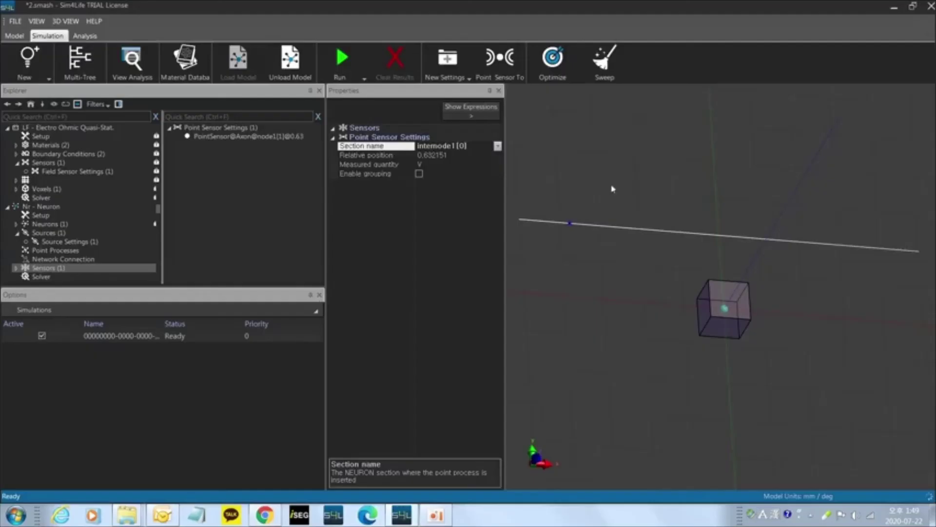
Step: Compare the axon illustration in Chrome with the point sensor's section in Sim4Life and change the section name to node1[0]
{"action": "left_click", "coordinate": [497, 145]}
{"action": "left_click", "coordinate": [485, 155]}
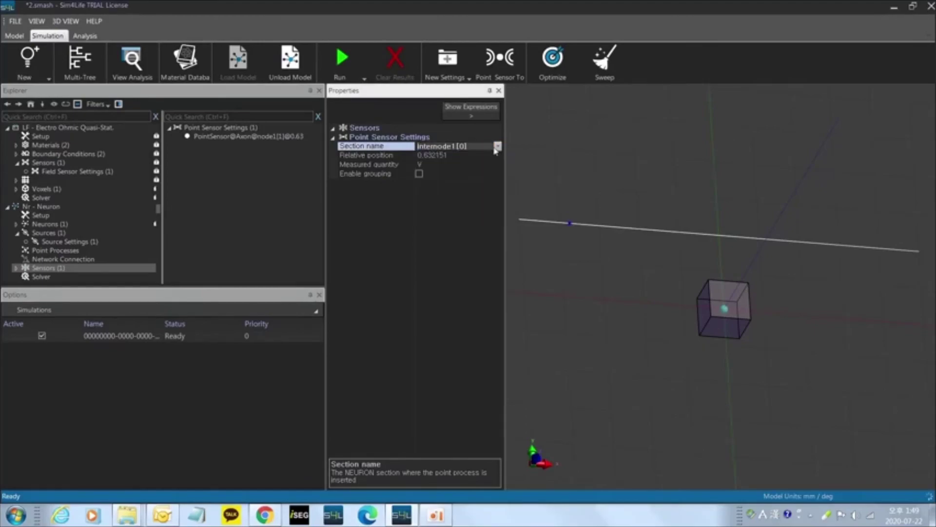
{"action": "key", "text": "alt+Tab"}
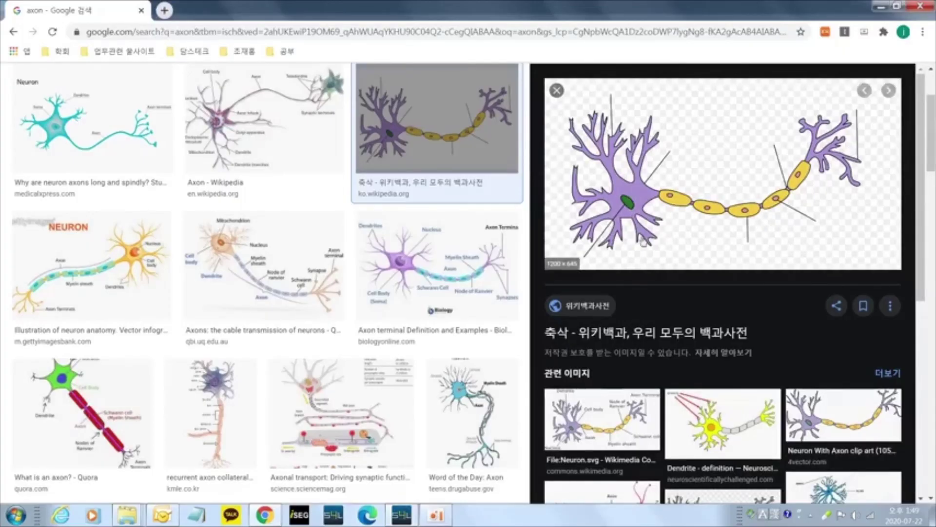
{"action": "key", "text": "alt+Tab"}
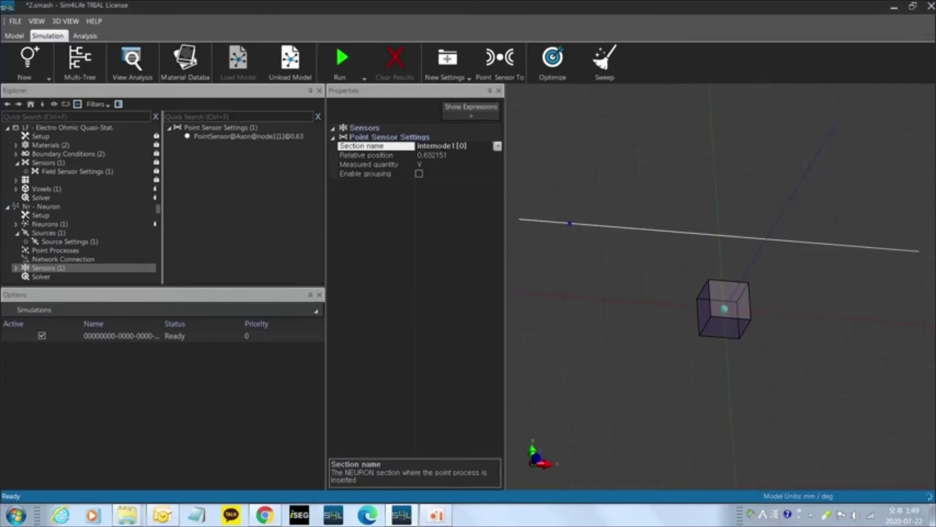
{"action": "left_click", "coordinate": [498, 146]}
{"action": "key", "text": "alt+Tab"}
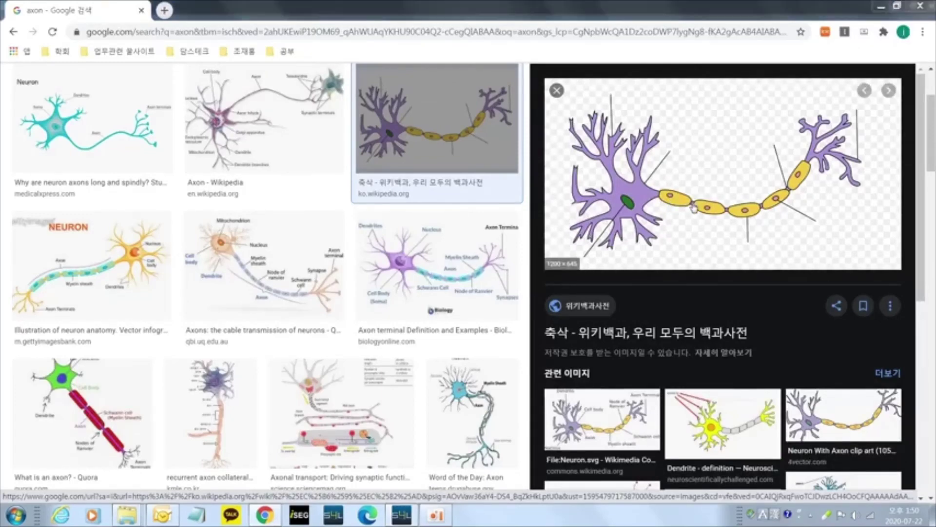
{"action": "key", "text": "alt+Tab"}
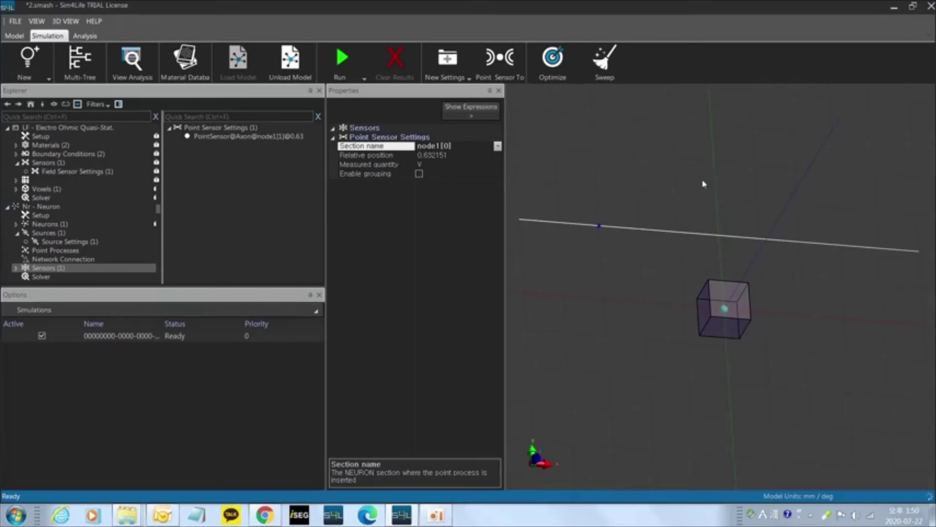
Step: Set the section name of the Neuron simulation's point sensor to node1[2]
{"action": "left_click", "coordinate": [497, 147]}
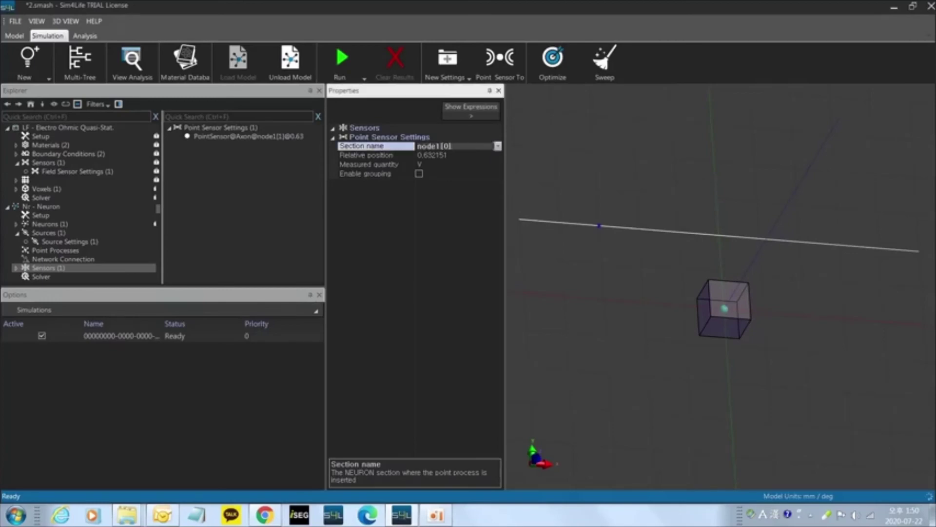
{"action": "left_click", "coordinate": [498, 146]}
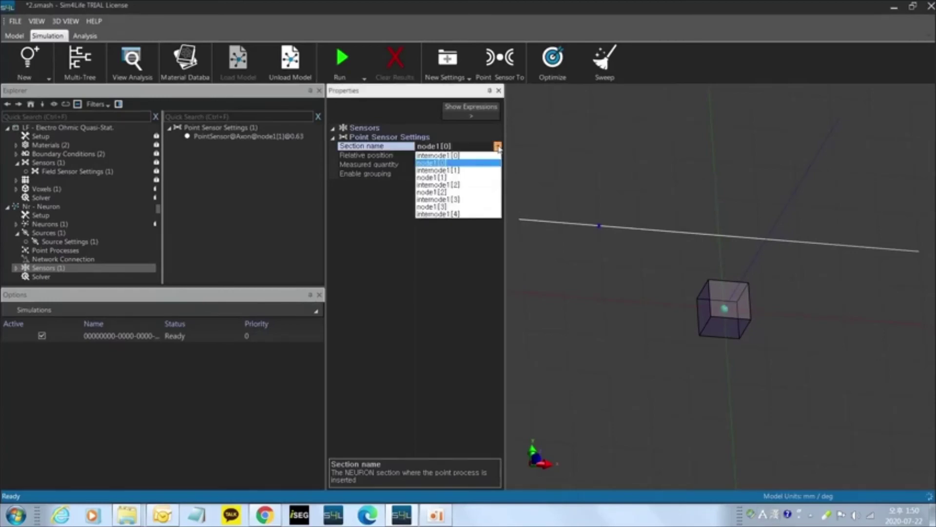
{"action": "left_click", "coordinate": [482, 192]}
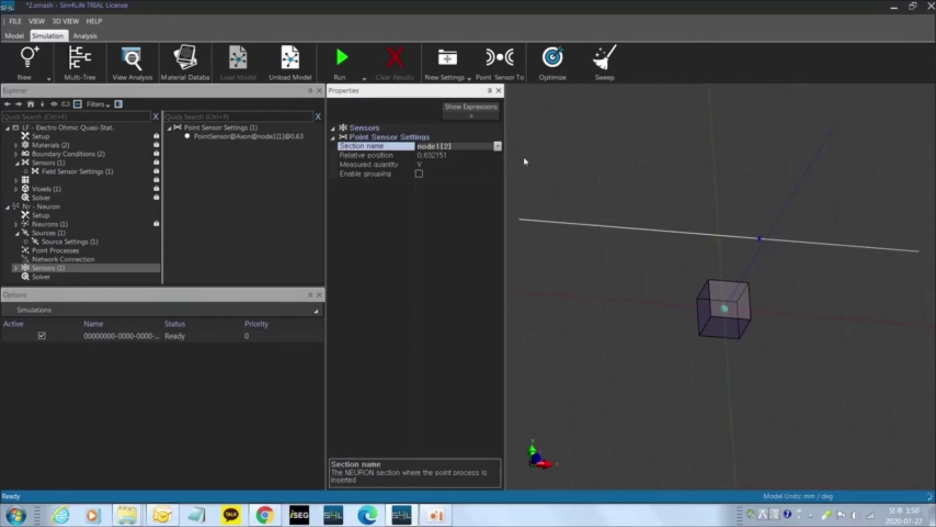
{"action": "left_click", "coordinate": [497, 145]}
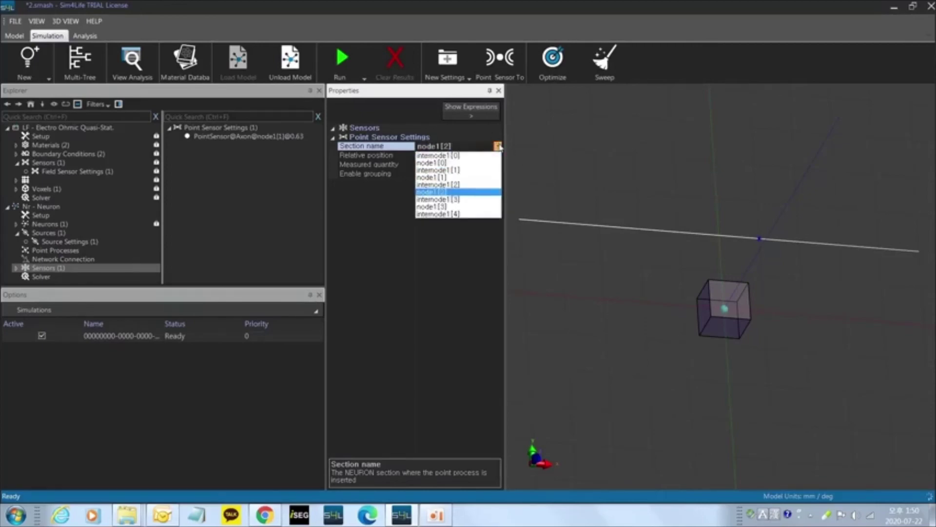
{"action": "left_click", "coordinate": [486, 193]}
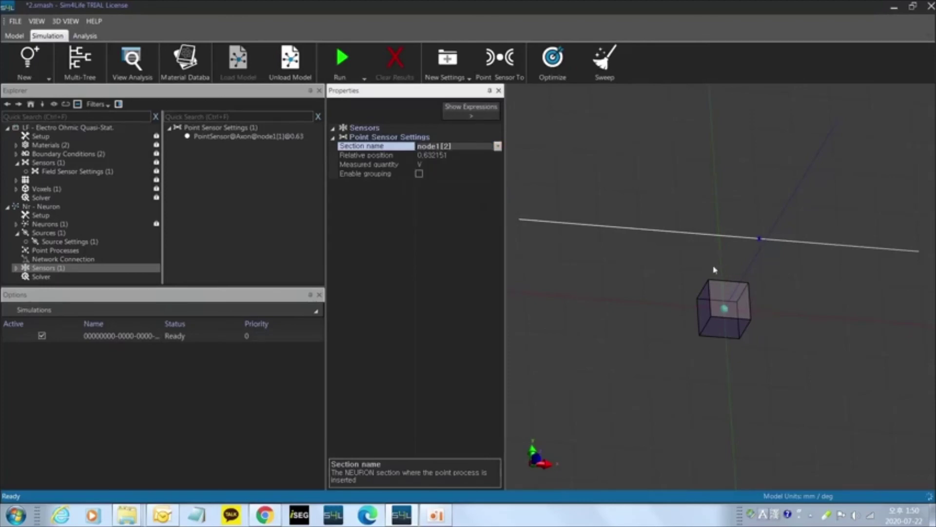
{"action": "left_click", "coordinate": [463, 240]}
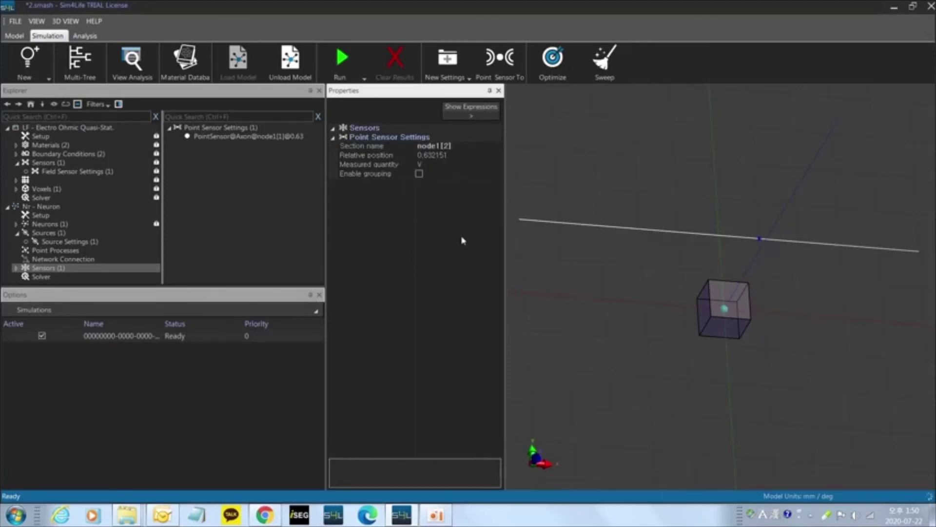
Step: Set the point sensor's relative position within its section to 0.5
{"action": "left_click", "coordinate": [432, 155]}
{"action": "type", "text": "0"}
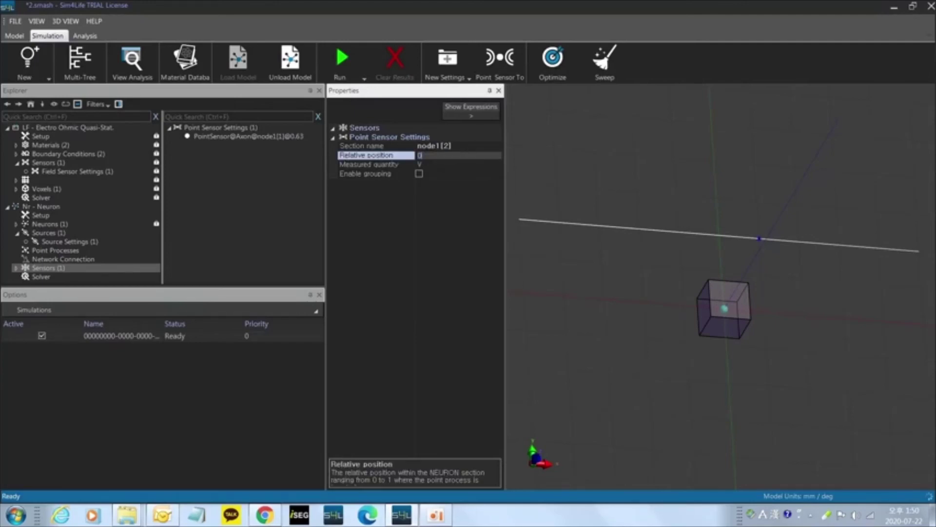
{"action": "type", "text": ".5"}
{"action": "key", "text": "Return"}
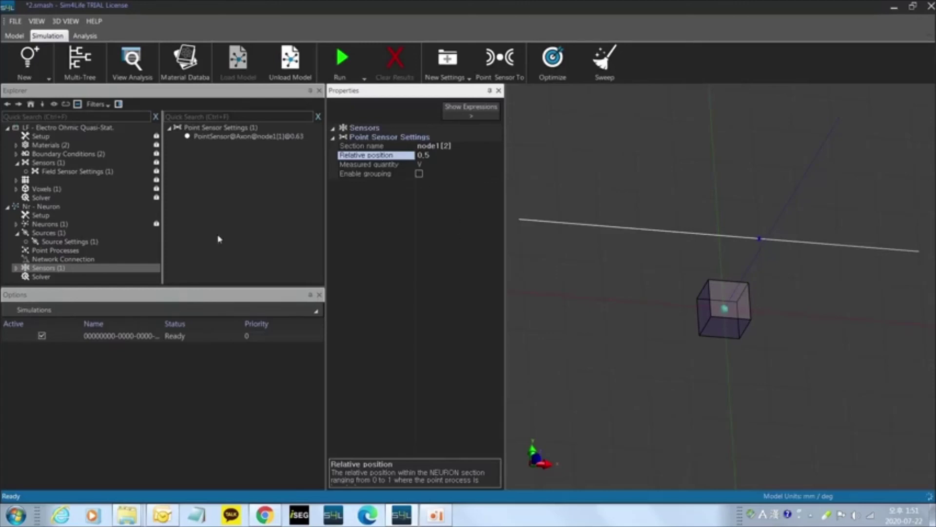
Step: Examine the Neuron simulation's Solver settings, especially the duration and time step, and glance at its Setup
{"action": "left_click", "coordinate": [40, 286]}
{"action": "left_click", "coordinate": [40, 277]}
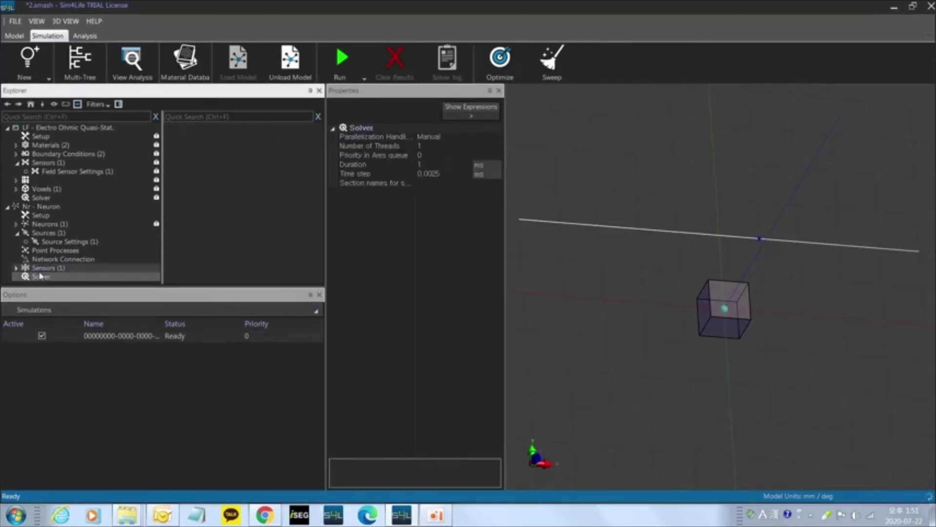
{"action": "left_click", "coordinate": [40, 270]}
{"action": "left_click", "coordinate": [34, 293]}
{"action": "left_click", "coordinate": [33, 280]}
{"action": "left_click", "coordinate": [33, 278]}
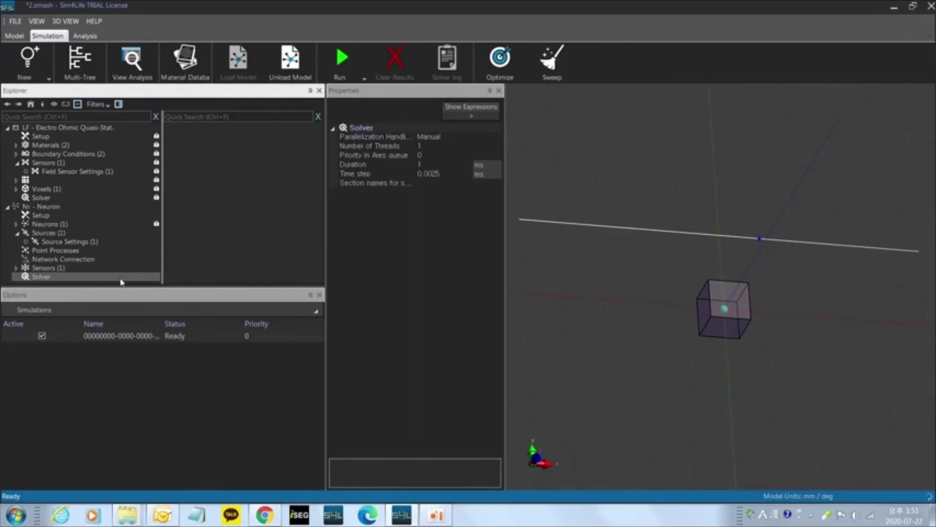
{"action": "left_click", "coordinate": [31, 215]}
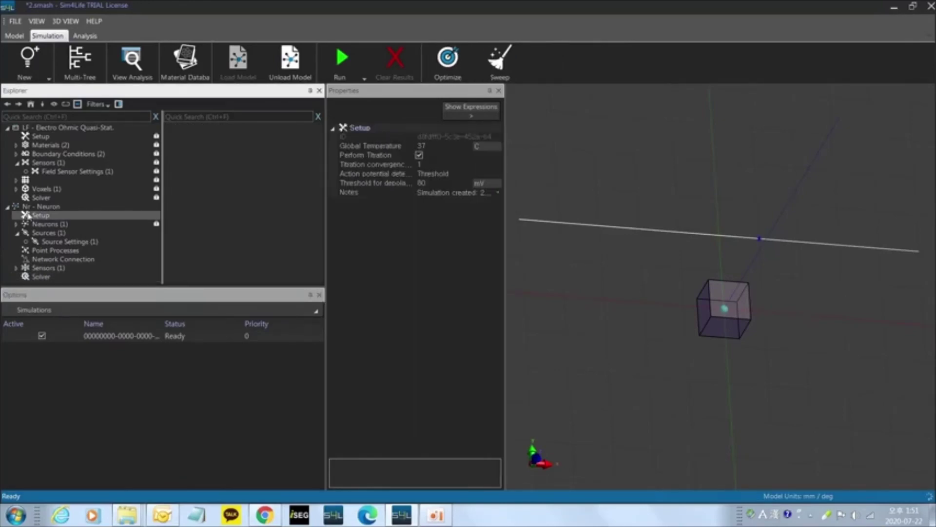
{"action": "left_click", "coordinate": [81, 276]}
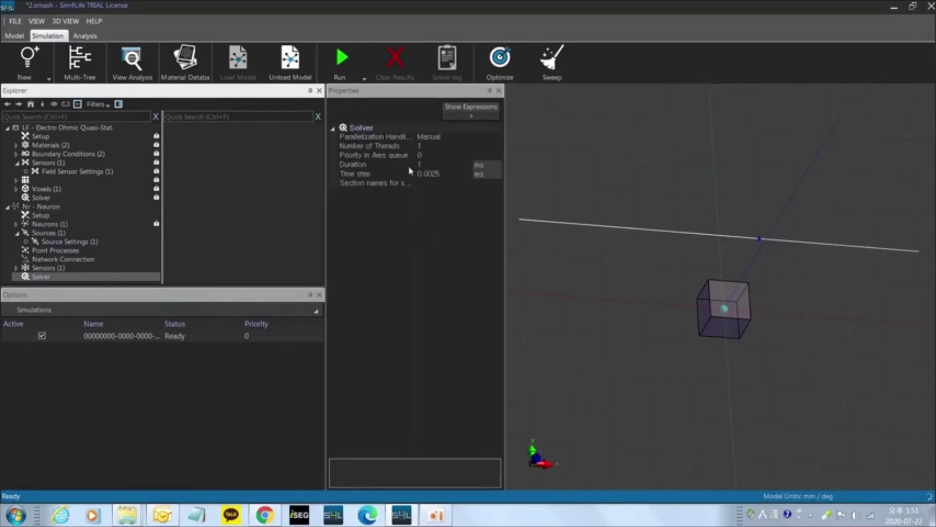
{"action": "left_click", "coordinate": [433, 169]}
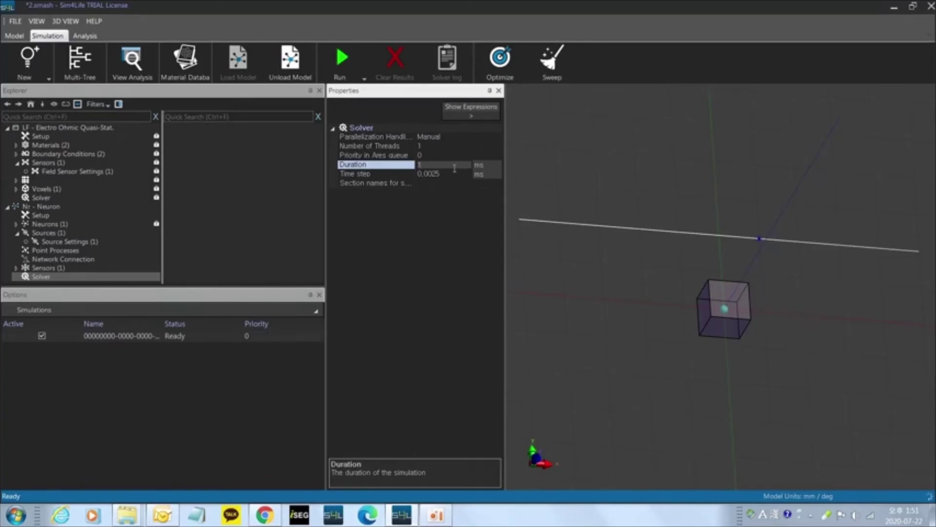
{"action": "left_click", "coordinate": [466, 242]}
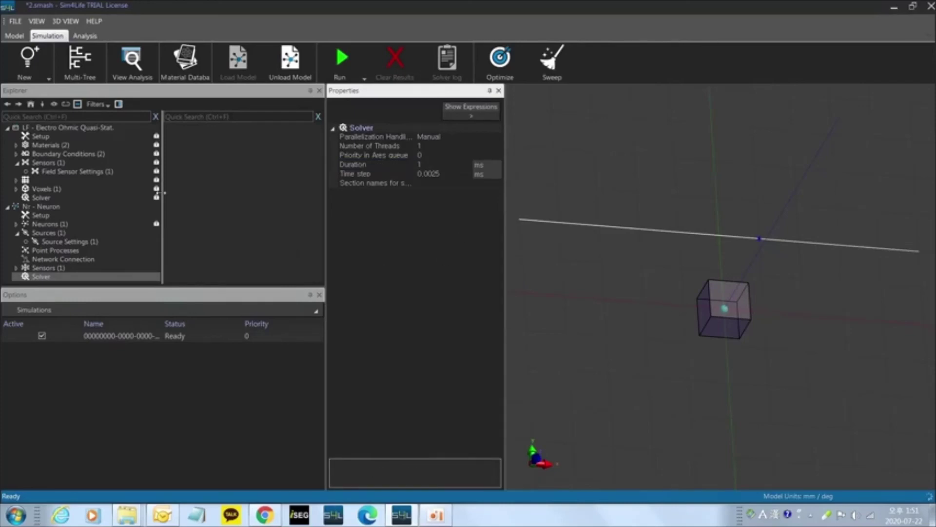
Step: Review the Neuron simulation's Setup, including titration and the depolarization threshold, plus its Neurons and Sources settings
{"action": "left_click", "coordinate": [71, 217]}
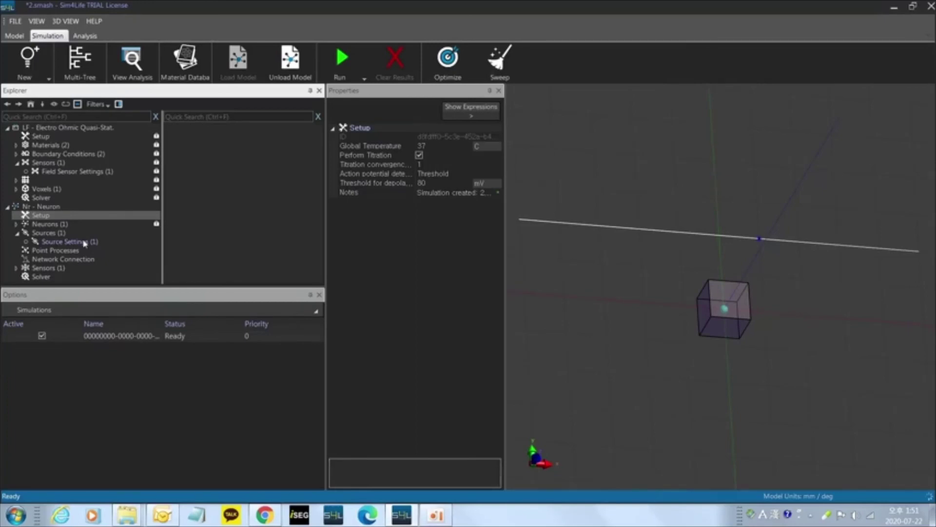
{"action": "left_click", "coordinate": [60, 207]}
{"action": "left_click", "coordinate": [65, 217]}
{"action": "left_click", "coordinate": [42, 207]}
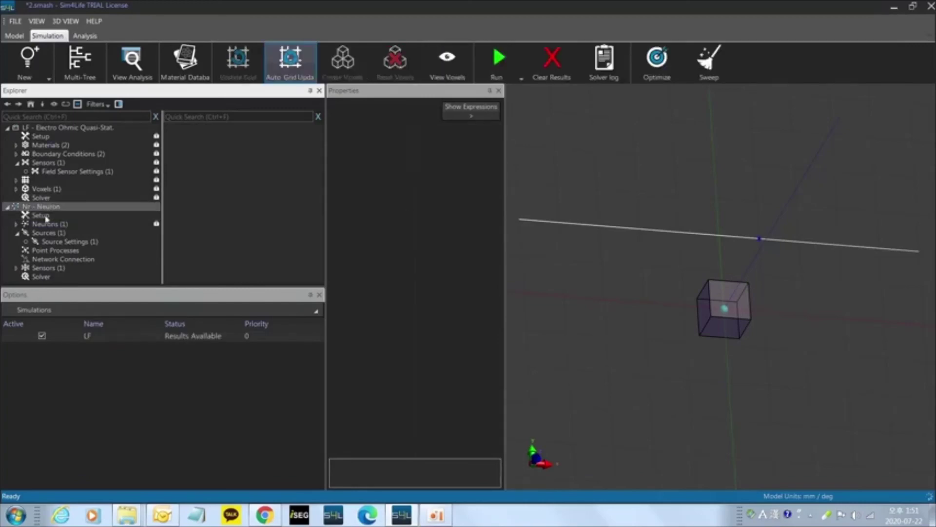
{"action": "left_click", "coordinate": [46, 216]}
{"action": "left_click", "coordinate": [51, 224]}
{"action": "left_click", "coordinate": [44, 216]}
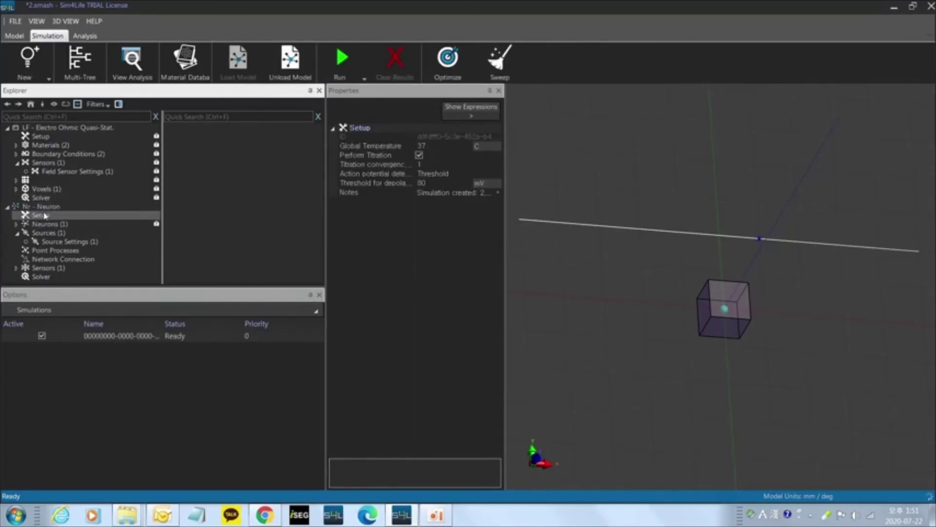
{"action": "mouse_move", "coordinate": [450, 190]}
{"action": "left_click", "coordinate": [104, 225]}
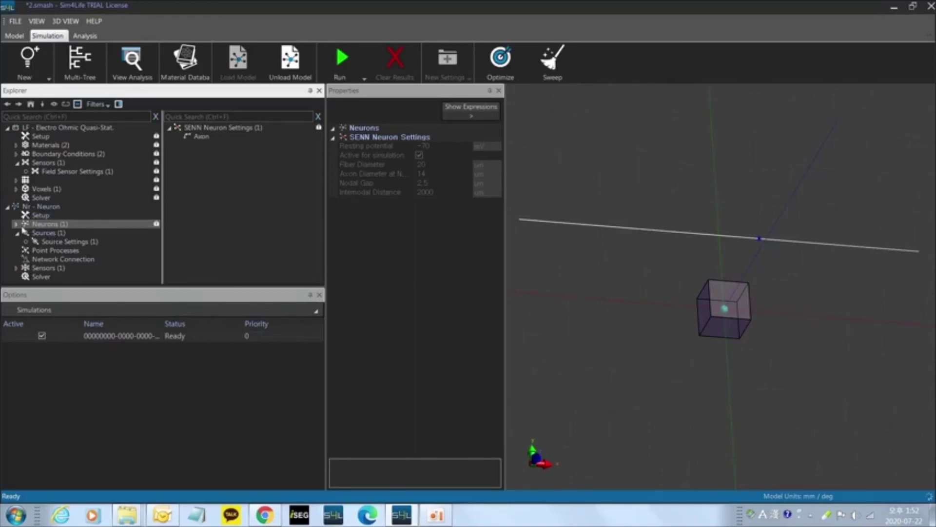
{"action": "left_click", "coordinate": [35, 233]}
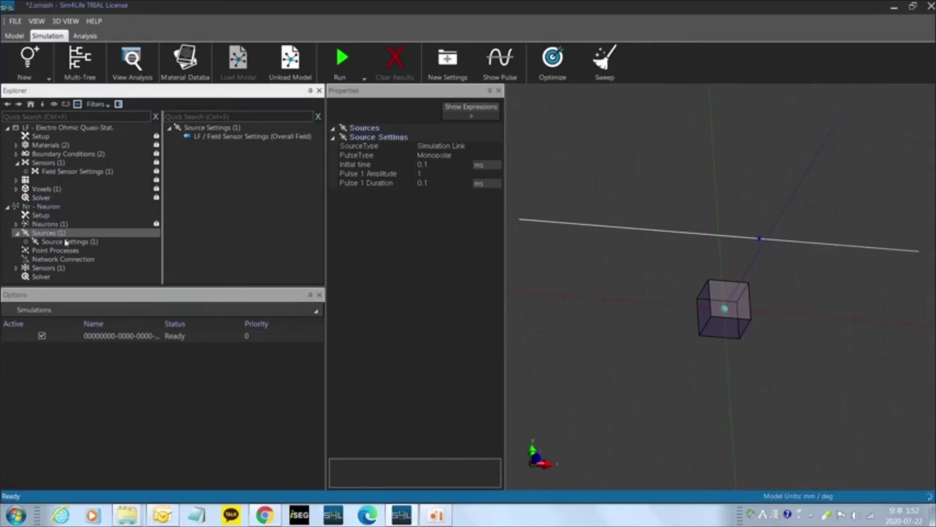
Step: Check the point sensor's section and relative position, and run the Neuron simulation
{"action": "left_click", "coordinate": [63, 268]}
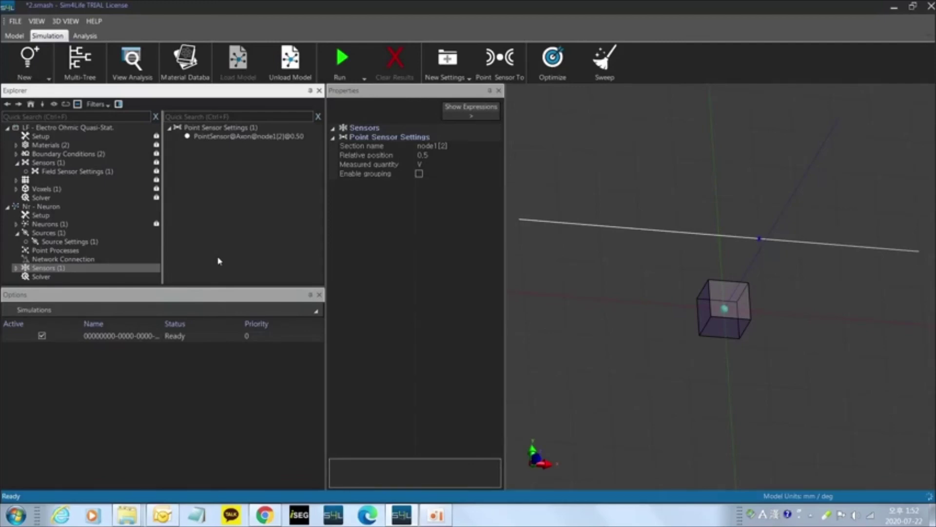
{"action": "left_click", "coordinate": [438, 156]}
{"action": "left_click", "coordinate": [433, 233]}
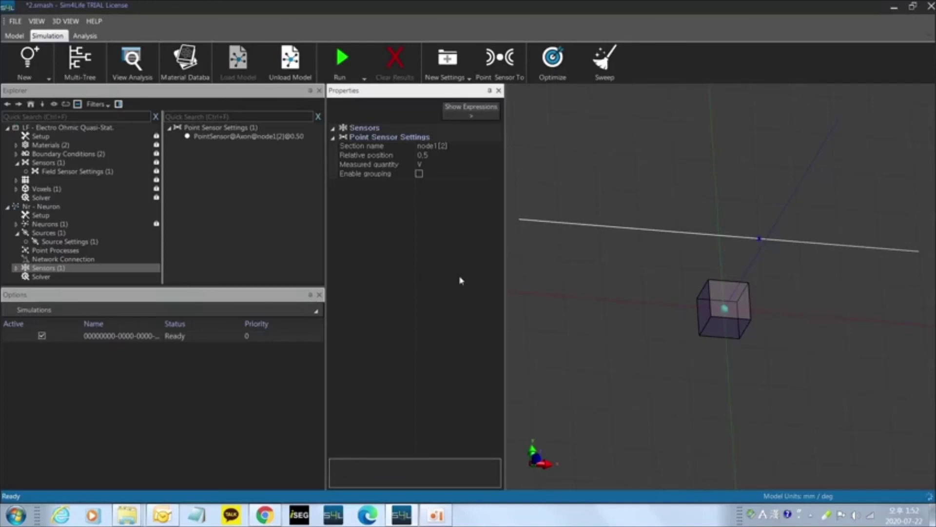
{"action": "left_click", "coordinate": [341, 63]}
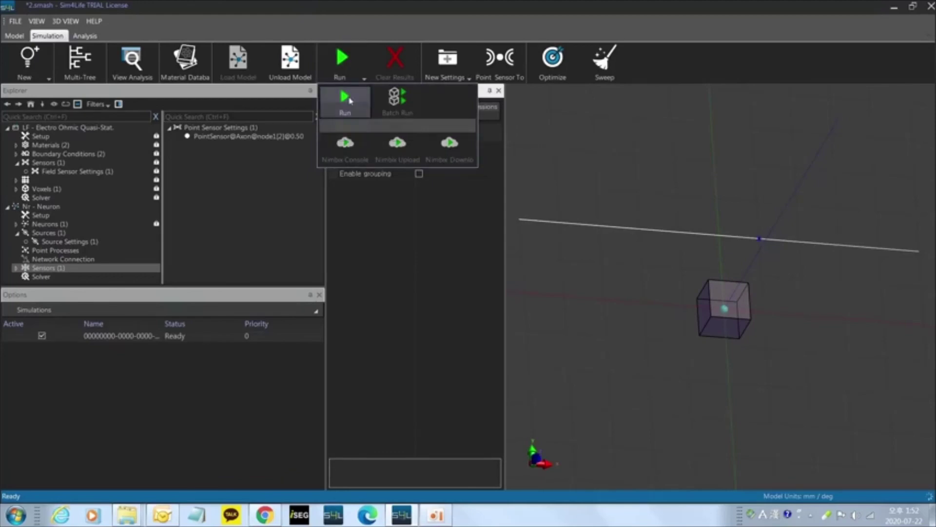
{"action": "left_click", "coordinate": [347, 100]}
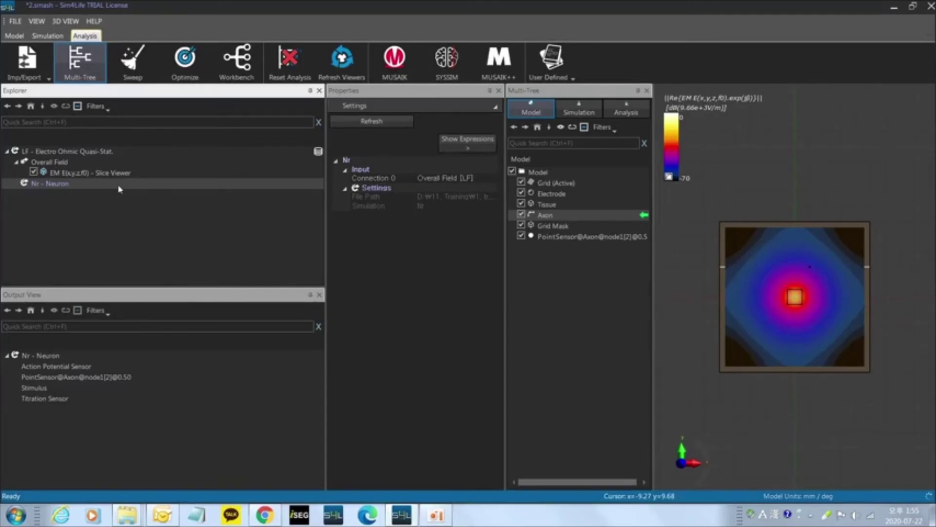
Step: Examine the source settings of the solved Neuron simulation and its source pulse plot, and close the plot
{"action": "left_click", "coordinate": [48, 36]}
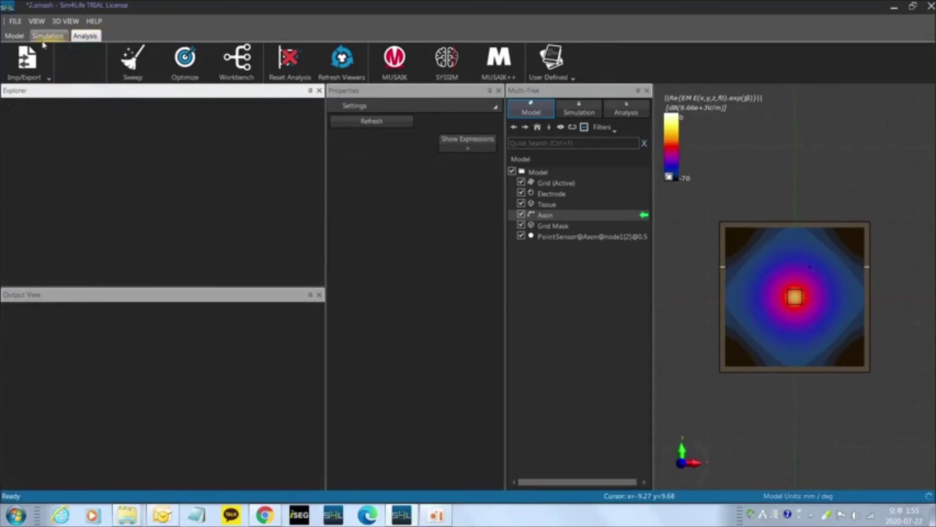
{"action": "left_click", "coordinate": [88, 233]}
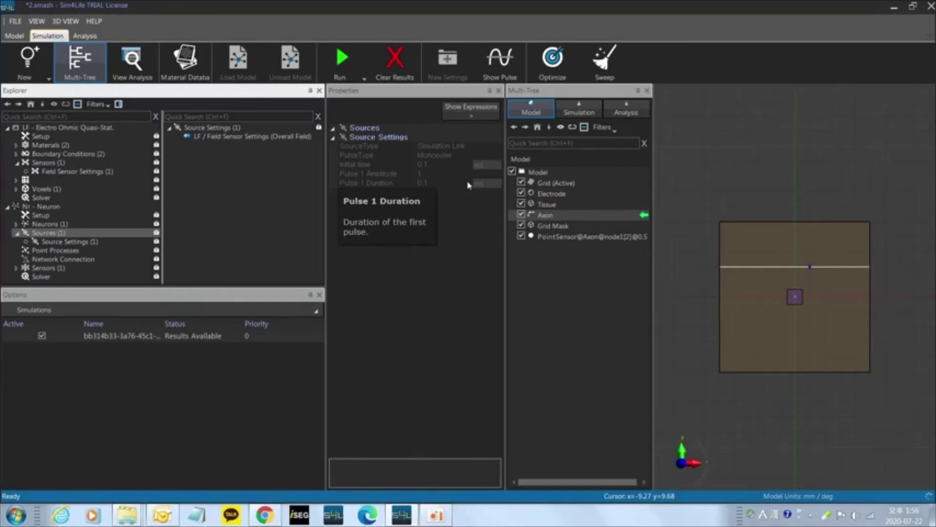
{"action": "left_click", "coordinate": [499, 61]}
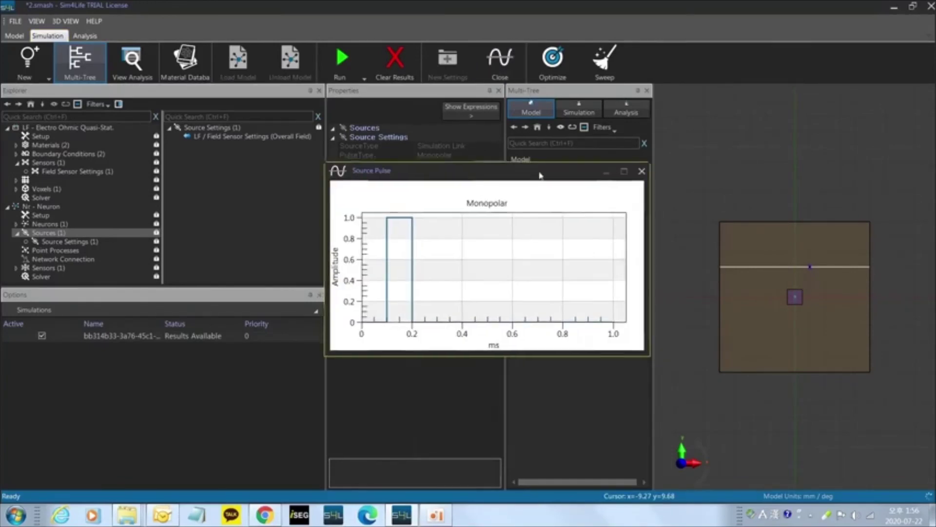
{"action": "left_click_drag", "start_coordinate": [540, 175], "coordinate": [747, 175]}
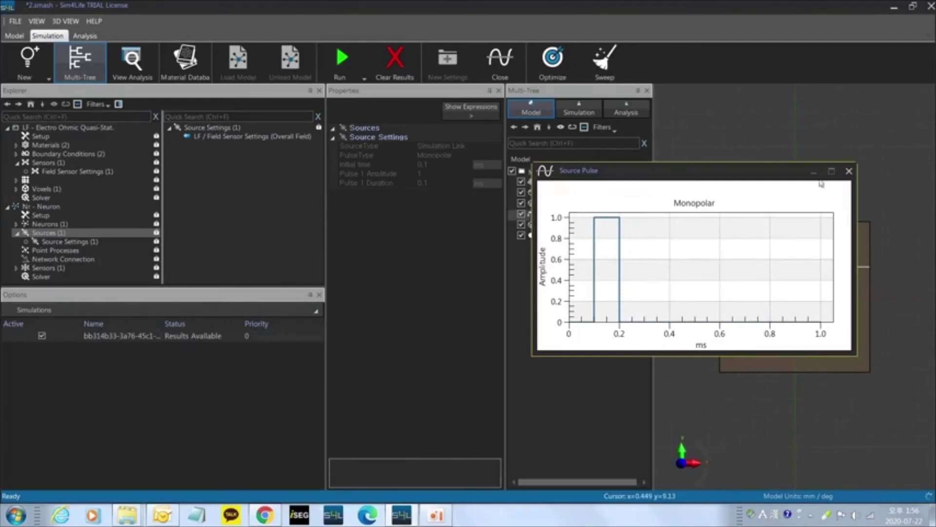
{"action": "left_click", "coordinate": [849, 171]}
Step: Clone the solved Neuron simulation and open the source settings of the copy
{"action": "right_click", "coordinate": [42, 206]}
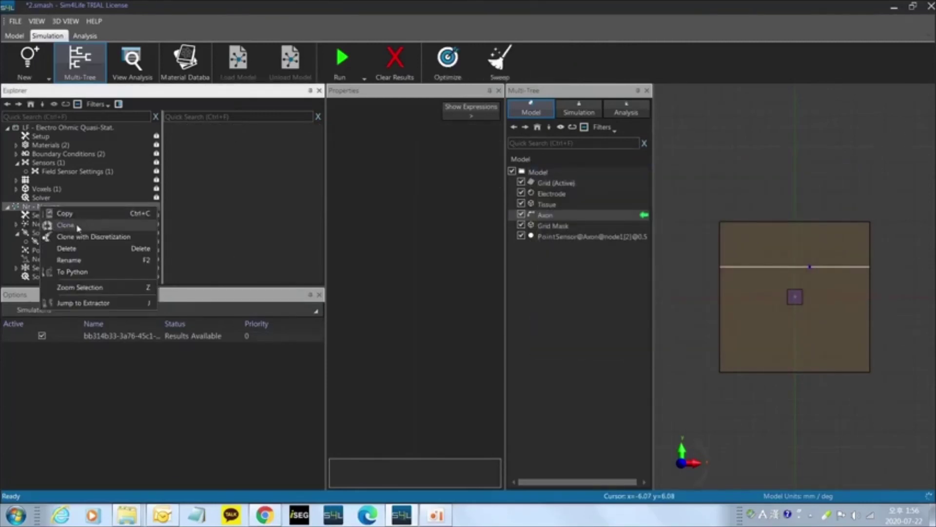
{"action": "left_click", "coordinate": [102, 230]}
{"action": "scroll", "coordinate": [102, 231], "scroll_direction": "down", "scroll_amount": 3}
{"action": "left_click", "coordinate": [45, 243]}
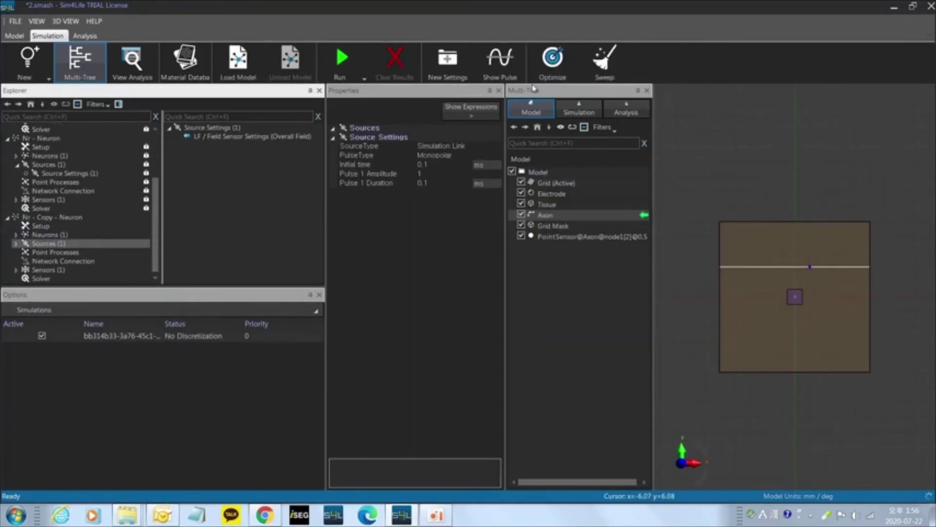
Step: Set the copied simulation's source pulse type to Bipolar and plot the pulse
{"action": "left_click", "coordinate": [494, 157]}
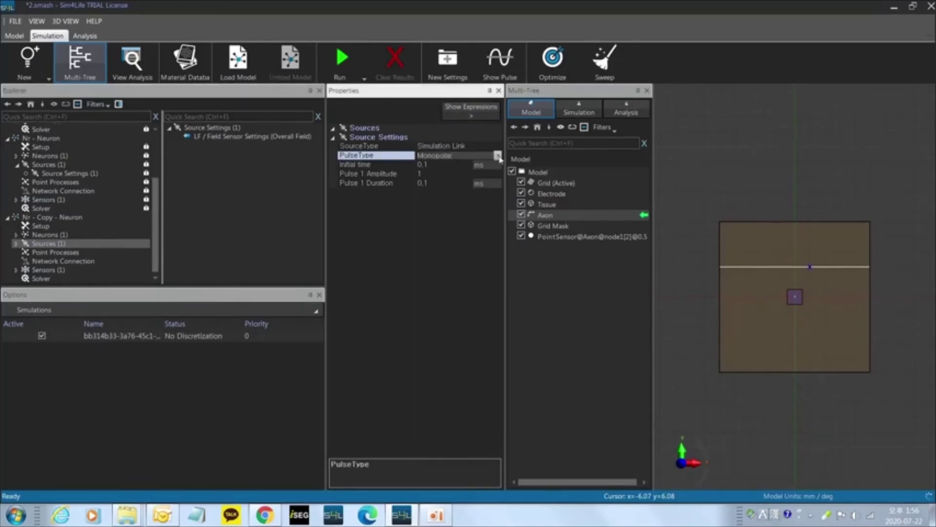
{"action": "left_click", "coordinate": [498, 156]}
{"action": "left_click", "coordinate": [428, 172]}
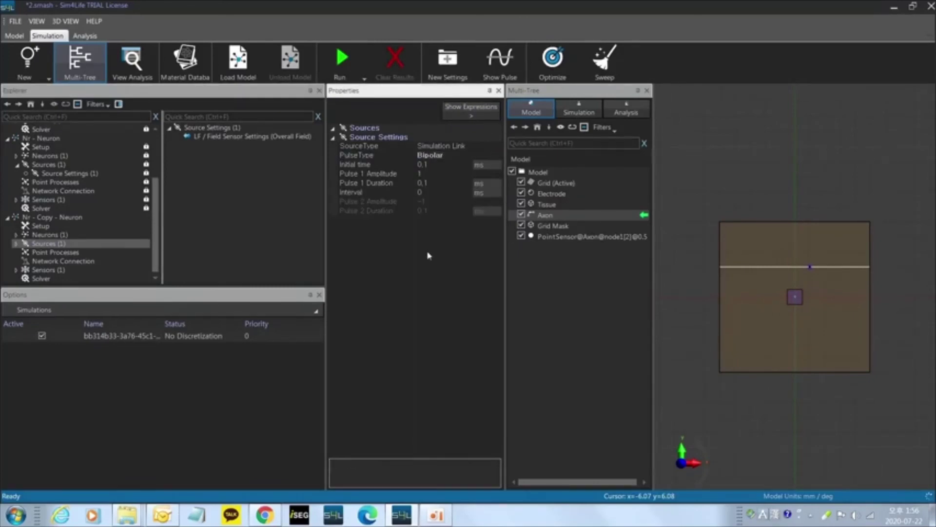
{"action": "left_click", "coordinate": [498, 61]}
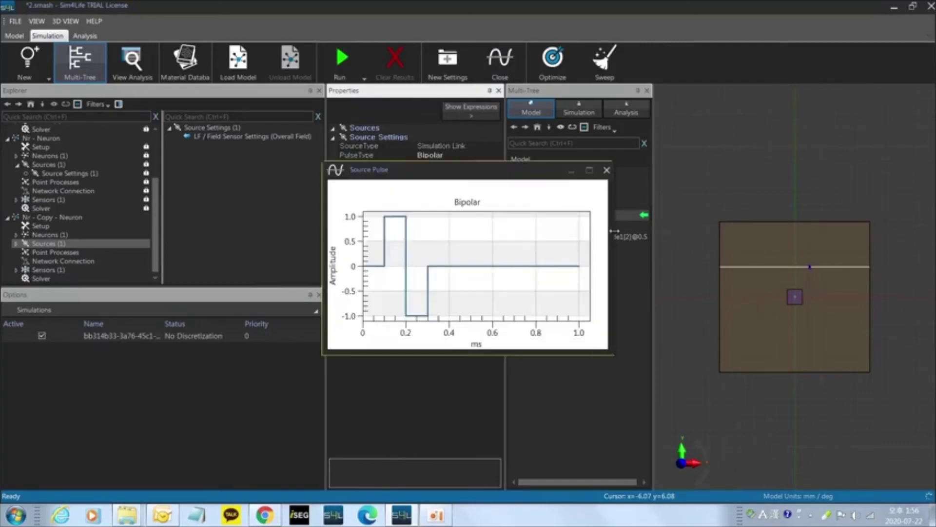
{"action": "left_click_drag", "start_coordinate": [463, 175], "coordinate": [753, 183]}
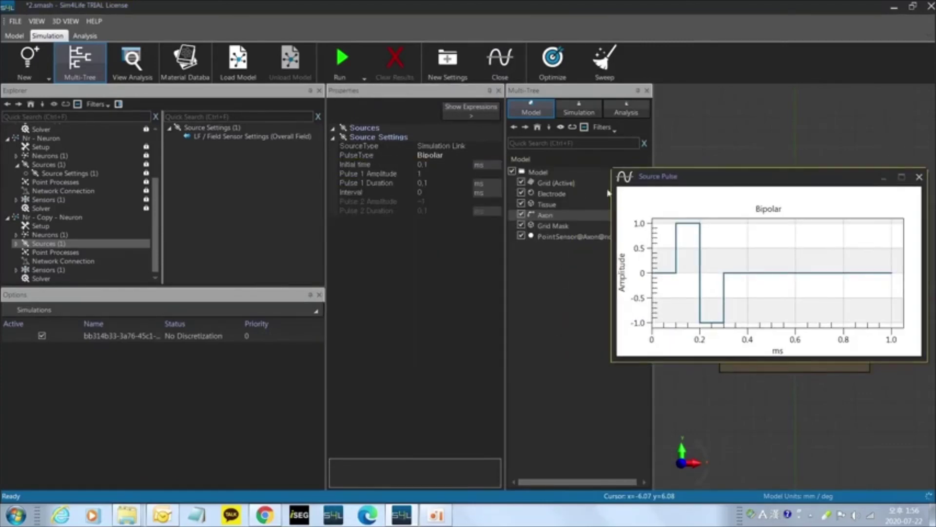
{"action": "mouse_move", "coordinate": [759, 277]}
Step: Change the copied simulation's pulse type to Sinusoidal and replot the source pulse
{"action": "left_click", "coordinate": [497, 155]}
{"action": "left_click", "coordinate": [497, 155]}
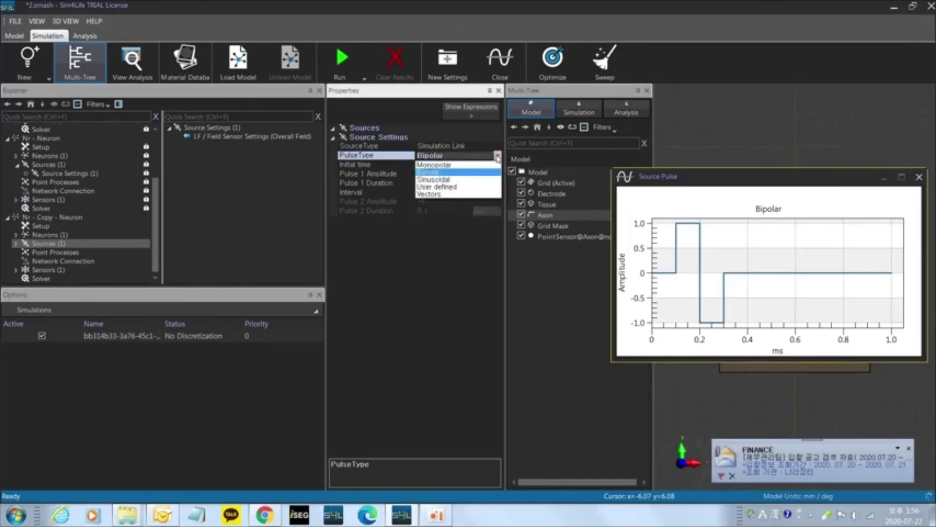
{"action": "left_click", "coordinate": [497, 156]}
{"action": "left_click", "coordinate": [498, 156]}
{"action": "left_click", "coordinate": [488, 180]}
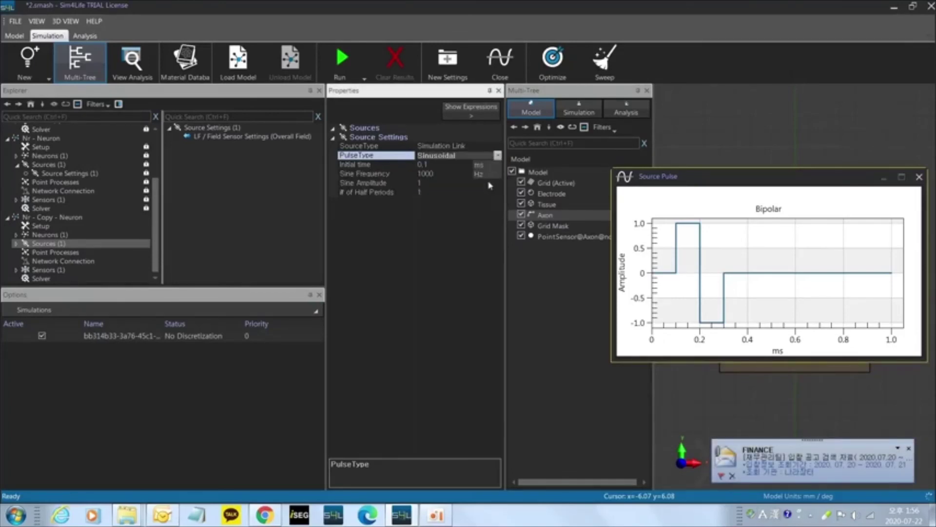
{"action": "left_click", "coordinate": [503, 63]}
{"action": "left_click", "coordinate": [502, 63]}
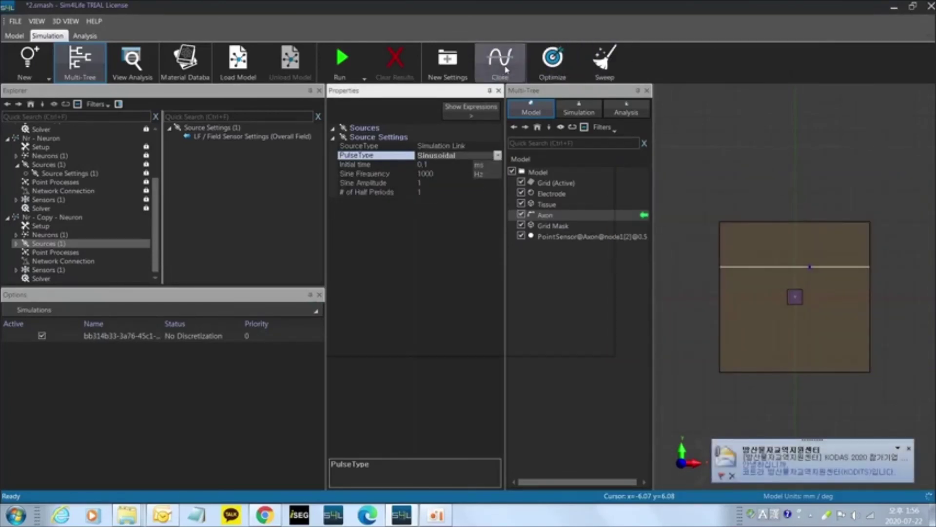
{"action": "left_click_drag", "start_coordinate": [614, 258], "coordinate": [655, 256]}
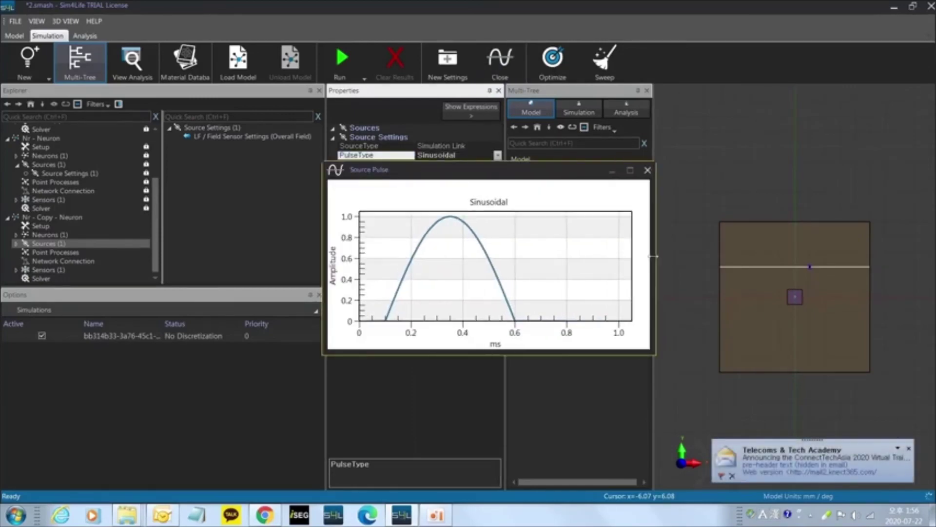
{"action": "left_click_drag", "start_coordinate": [508, 170], "coordinate": [661, 254]}
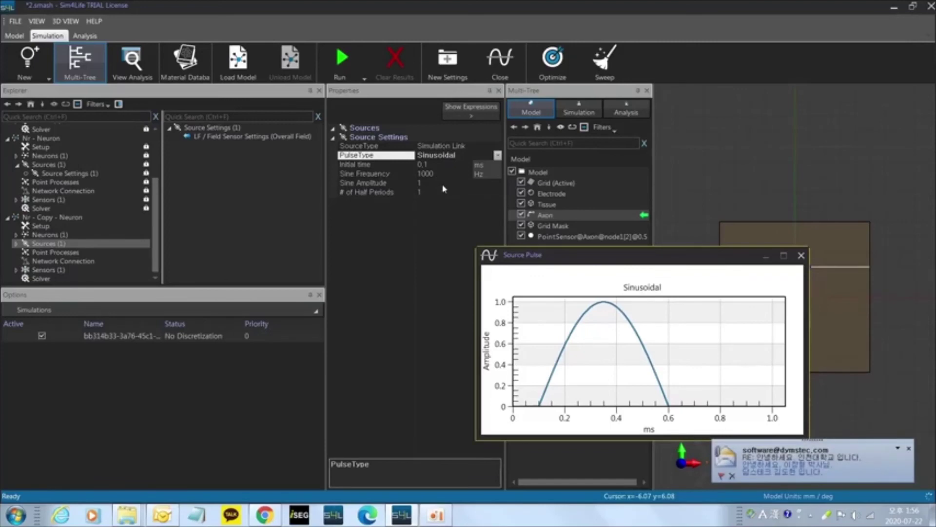
Step: Set the sinusoidal pulse's number of half periods to 2, replot it to inspect the waveform, and close the plot
{"action": "left_click", "coordinate": [443, 186]}
{"action": "left_click", "coordinate": [441, 192]}
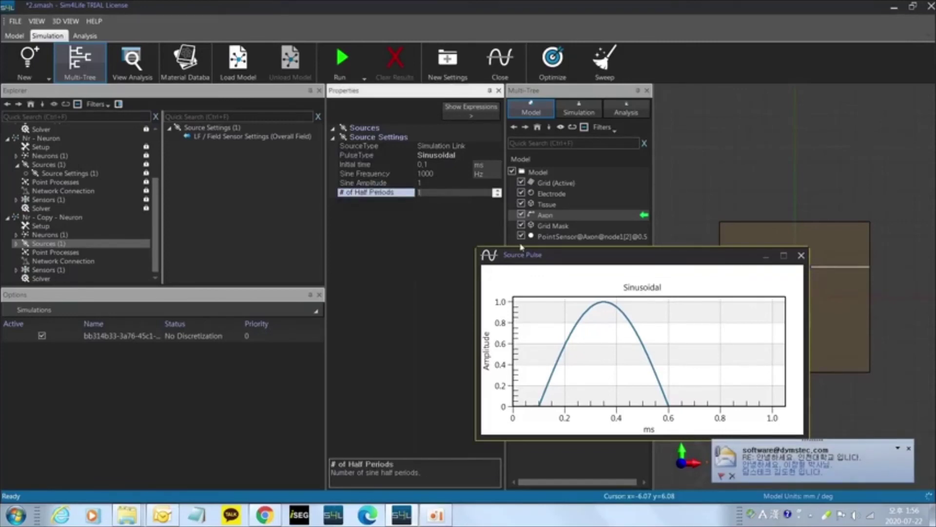
{"action": "type", "text": "\\2"}
{"action": "key", "text": "Return"}
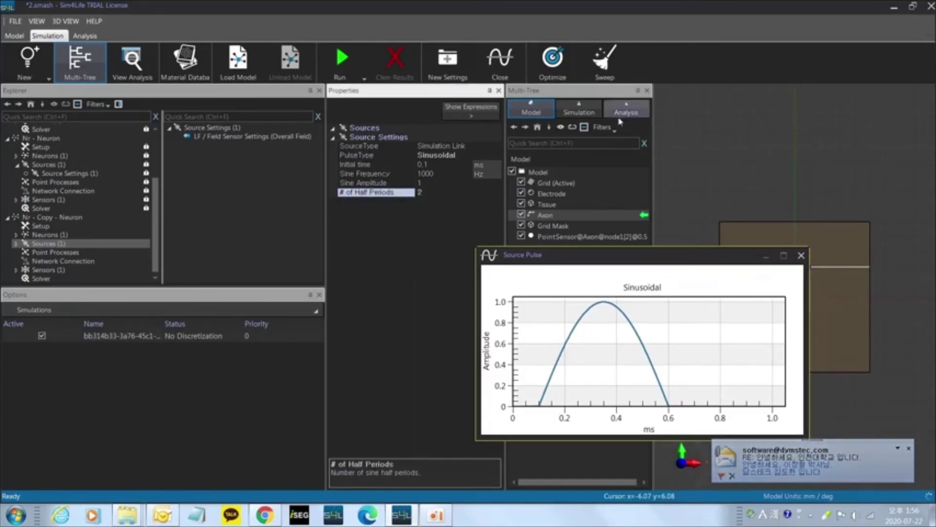
{"action": "left_click", "coordinate": [499, 73]}
{"action": "left_click", "coordinate": [499, 72]}
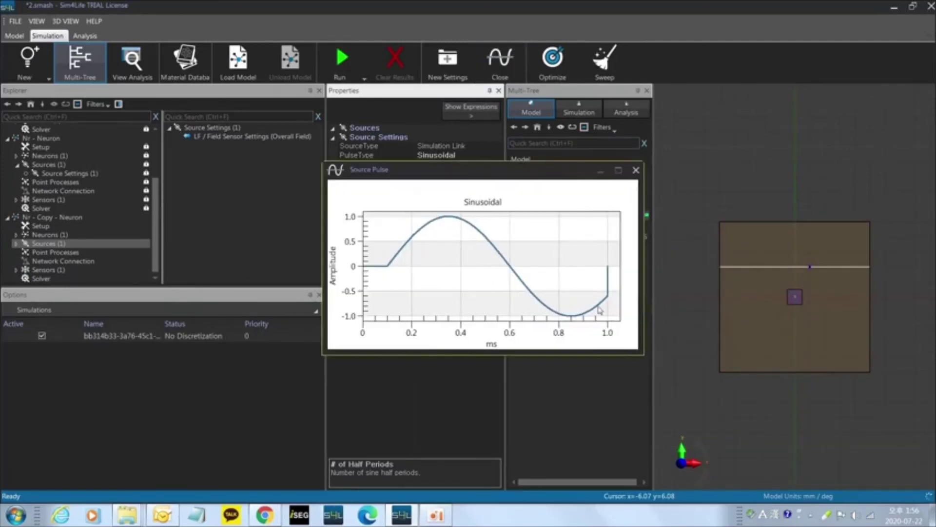
{"action": "left_click_drag", "start_coordinate": [454, 175], "coordinate": [520, 236]}
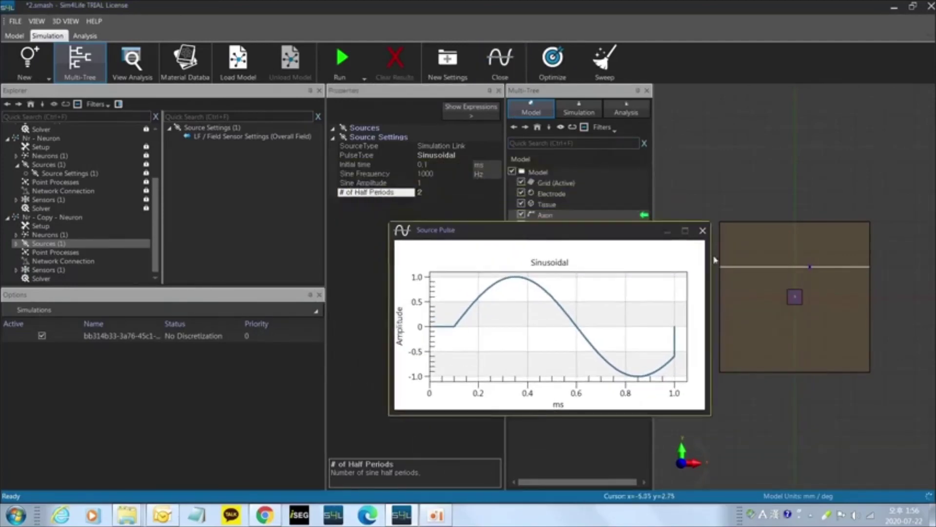
{"action": "left_click", "coordinate": [703, 230]}
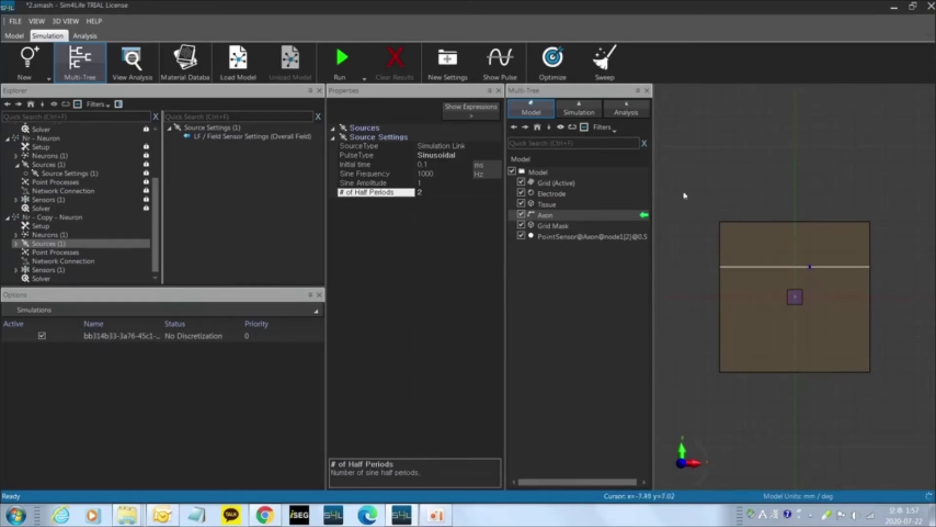
Step: Return the copied simulation's source pulse type to Monopolar
{"action": "left_click", "coordinate": [495, 154]}
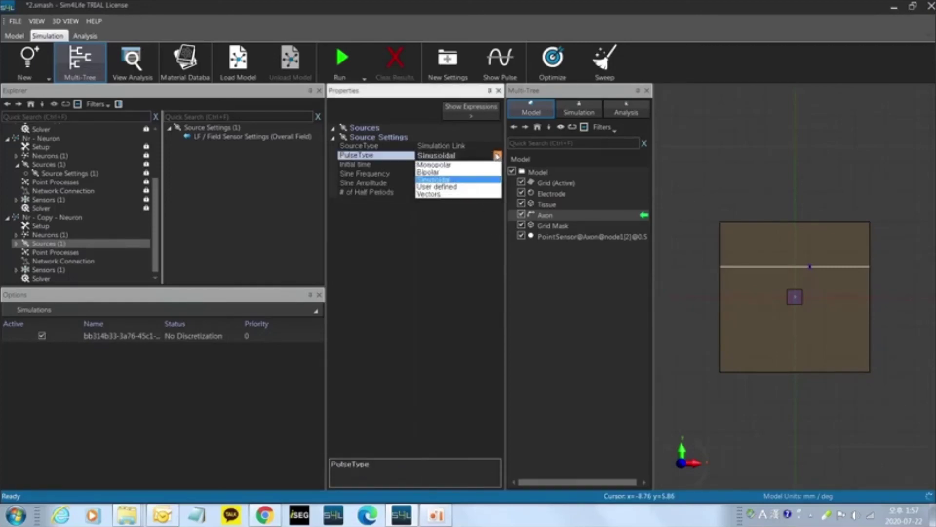
{"action": "left_click", "coordinate": [458, 250]}
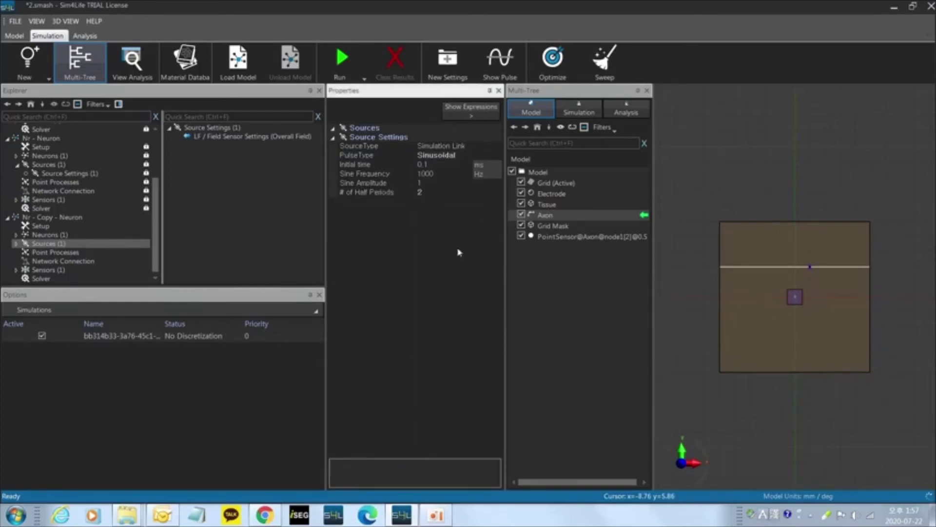
{"action": "left_click", "coordinate": [495, 155]}
{"action": "left_click", "coordinate": [494, 167]}
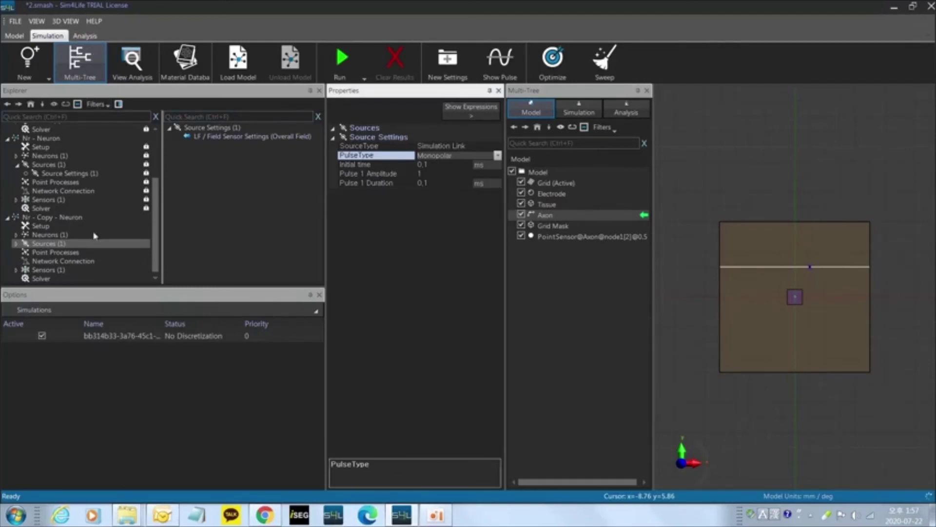
Step: Go through the copied Neuron simulation's settings down to its point sensor settings
{"action": "left_click", "coordinate": [72, 226]}
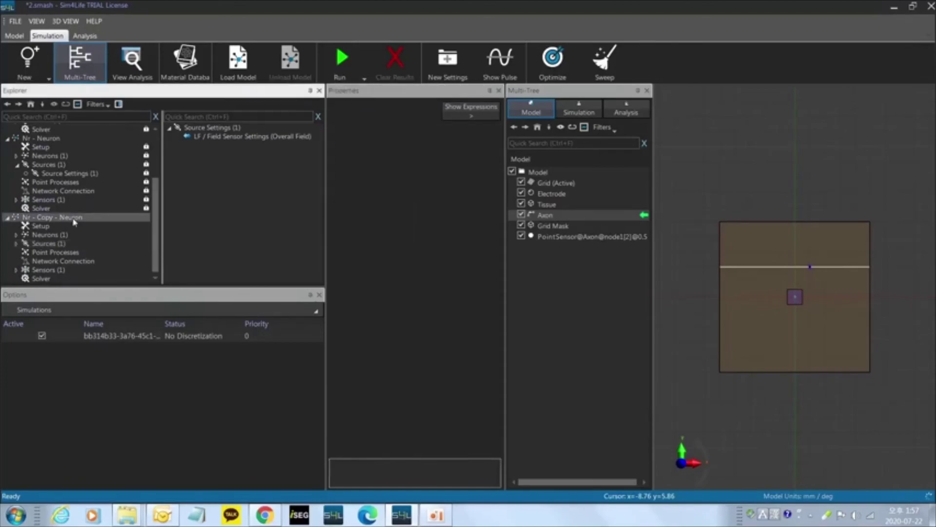
{"action": "key", "text": "Down"}
{"action": "key", "text": "Down"}
{"action": "key", "text": "Down"}
{"action": "key", "text": "Down"}
{"action": "key", "text": "Down"}
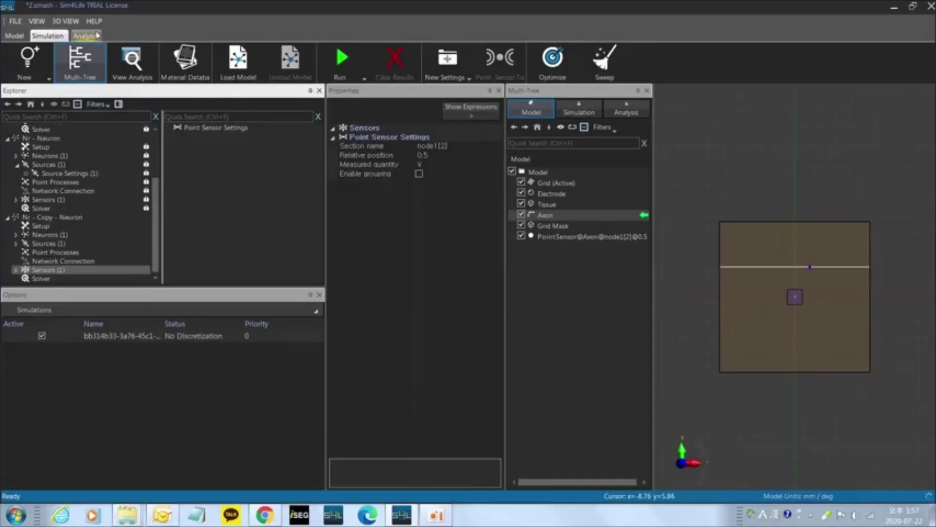
Step: Switch to the analysis of the original Neuron simulation and look through its point sensor, stimulus and titration outputs
{"action": "left_click", "coordinate": [85, 36]}
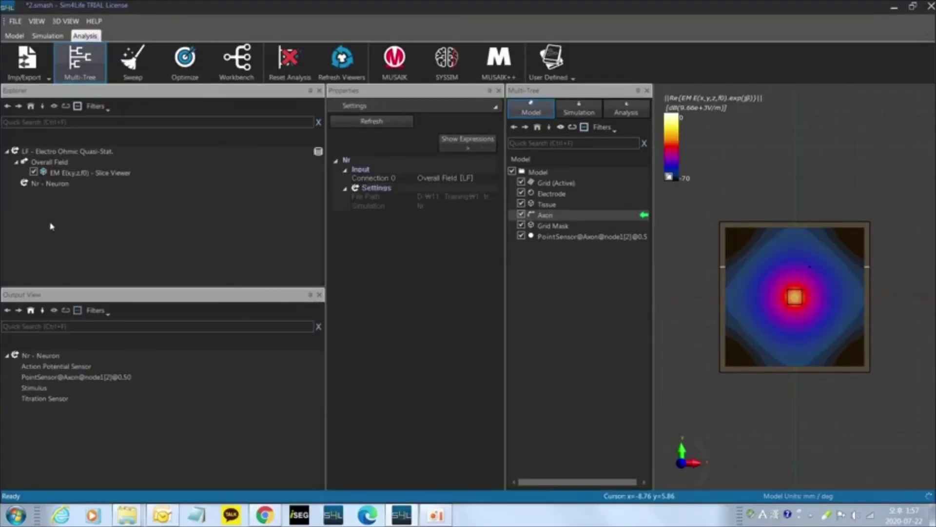
{"action": "left_click", "coordinate": [50, 188]}
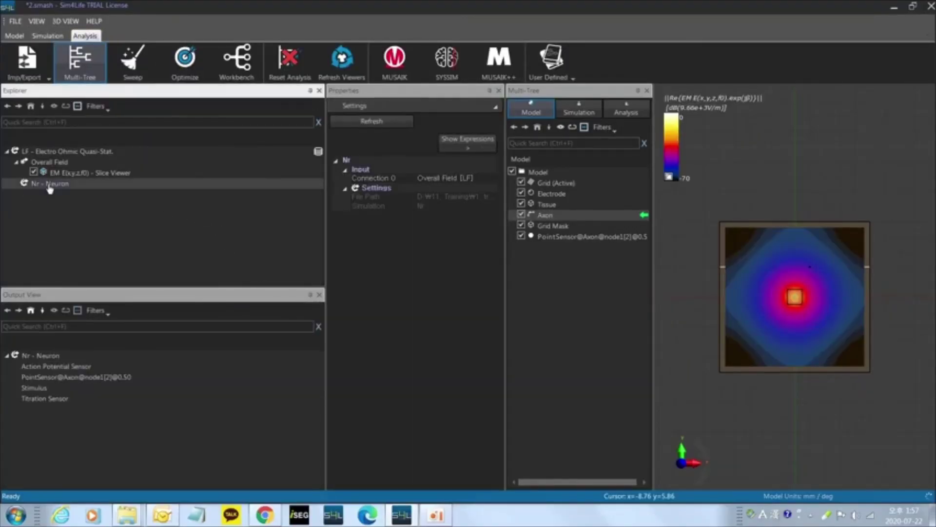
{"action": "left_click", "coordinate": [72, 368]}
{"action": "left_click", "coordinate": [77, 378]}
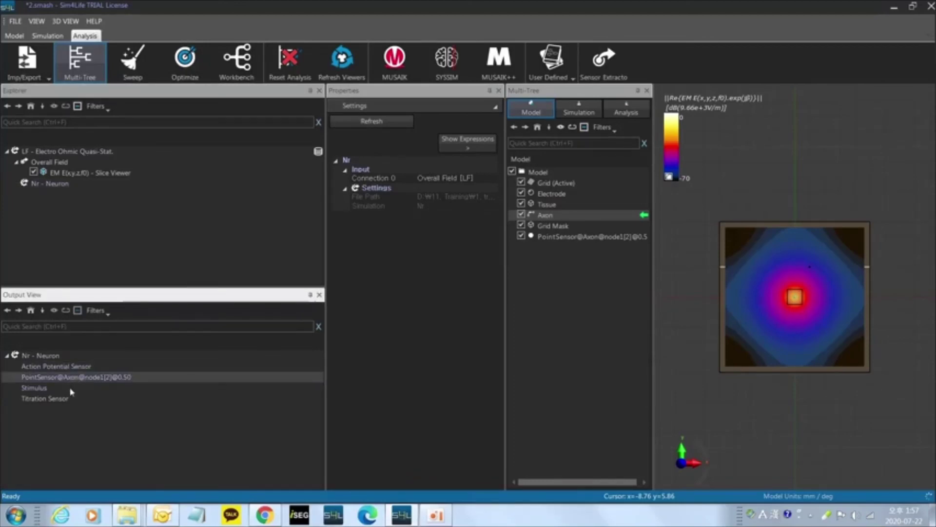
{"action": "left_click", "coordinate": [71, 388]}
{"action": "left_click", "coordinate": [56, 400]}
{"action": "left_click", "coordinate": [57, 389]}
{"action": "left_click", "coordinate": [67, 399]}
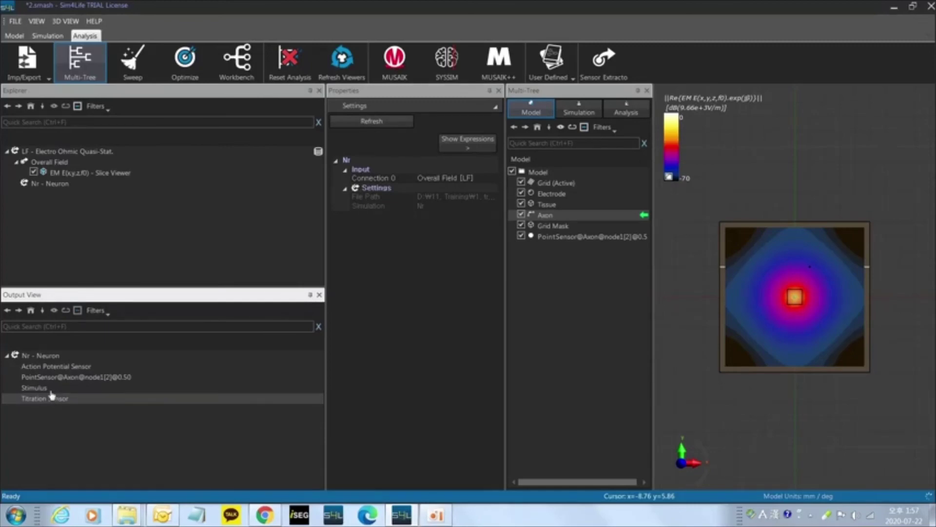
{"action": "left_click", "coordinate": [51, 391]}
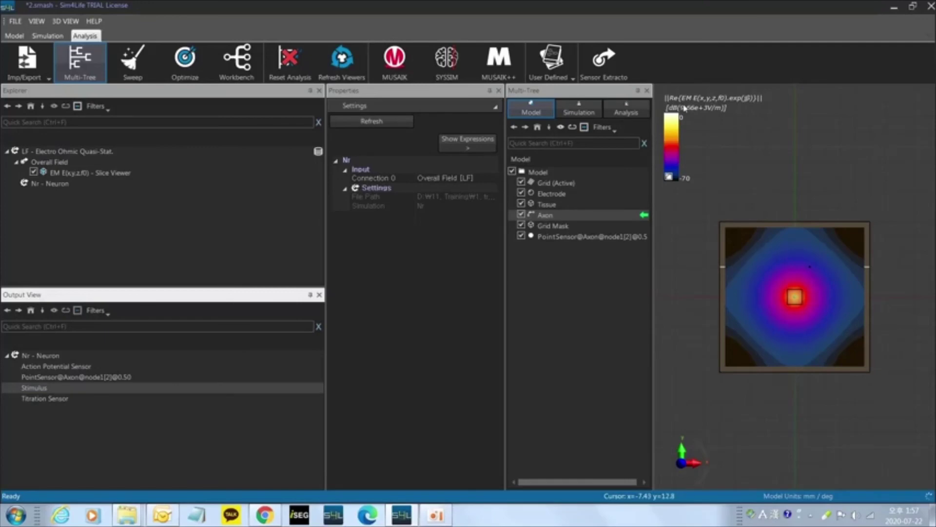
Step: Compare the Action Potential Sensor and point sensor outputs of the Neuron simulation
{"action": "left_click", "coordinate": [90, 370]}
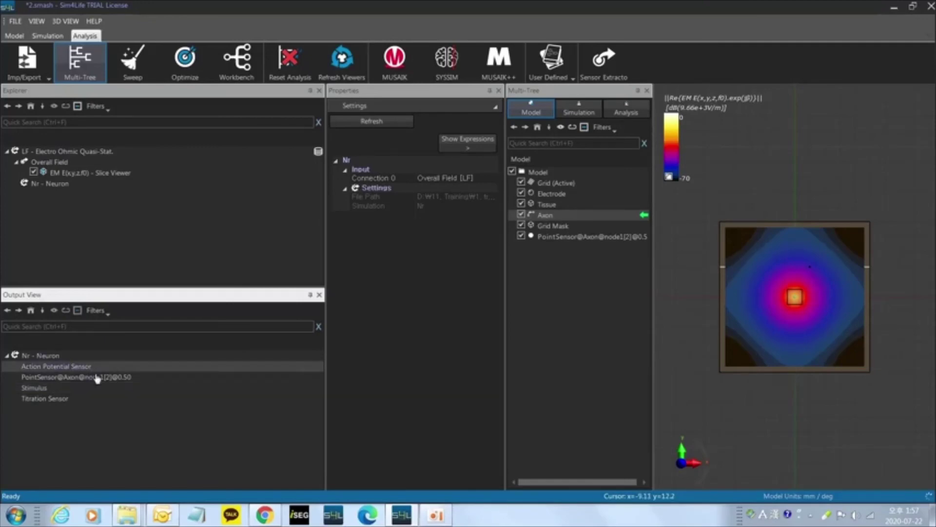
{"action": "left_click", "coordinate": [98, 378]}
{"action": "left_click", "coordinate": [89, 368]}
{"action": "left_click", "coordinate": [93, 379]}
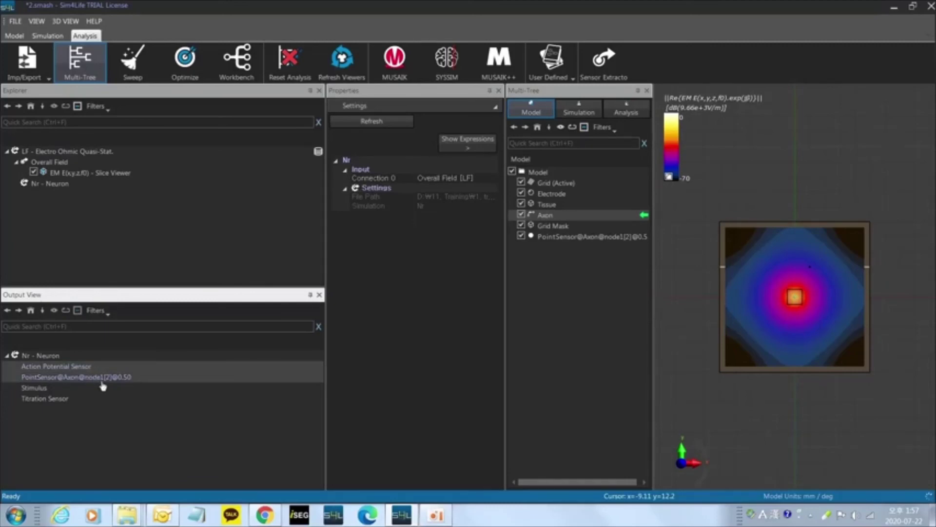
{"action": "left_click", "coordinate": [80, 379]}
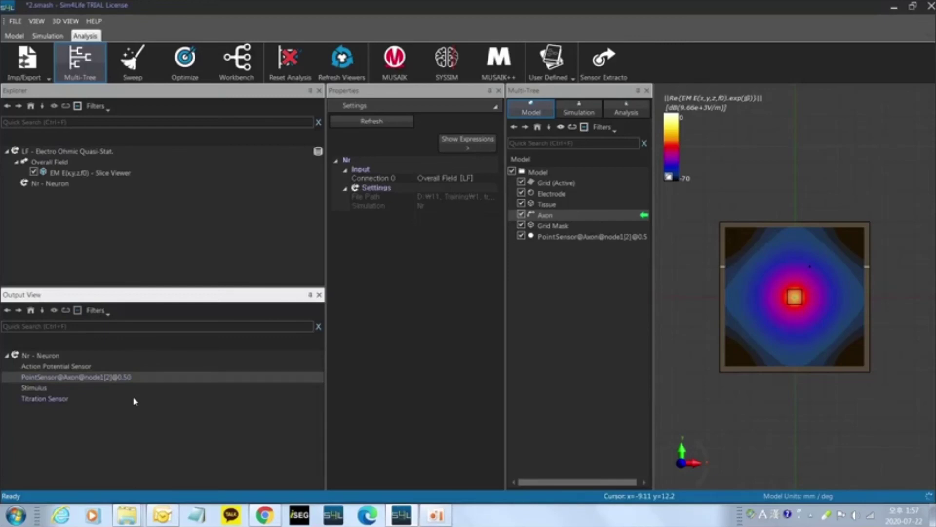
{"action": "left_click", "coordinate": [78, 367]}
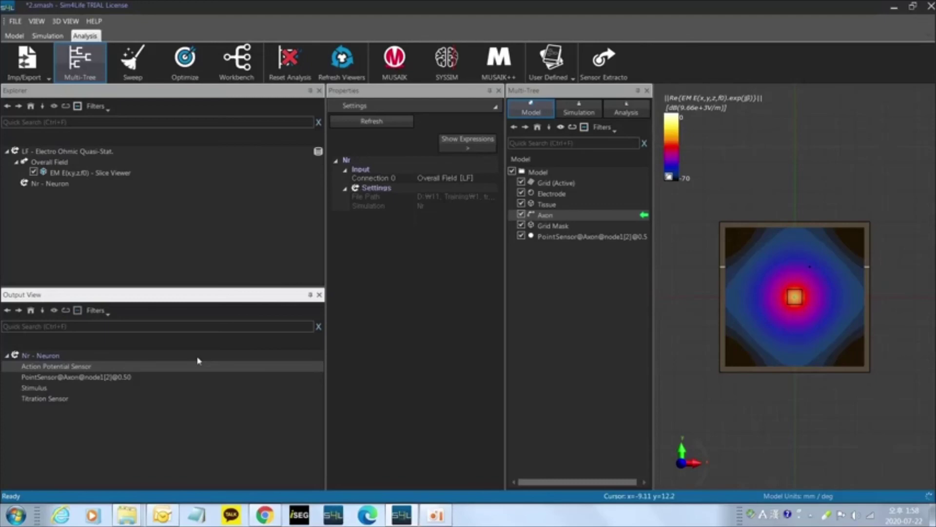
Step: Extract the PointSensor@Axon@node1[2]@0.50 output of the Neuron simulation and plot its v over time
{"action": "left_click", "coordinate": [56, 382]}
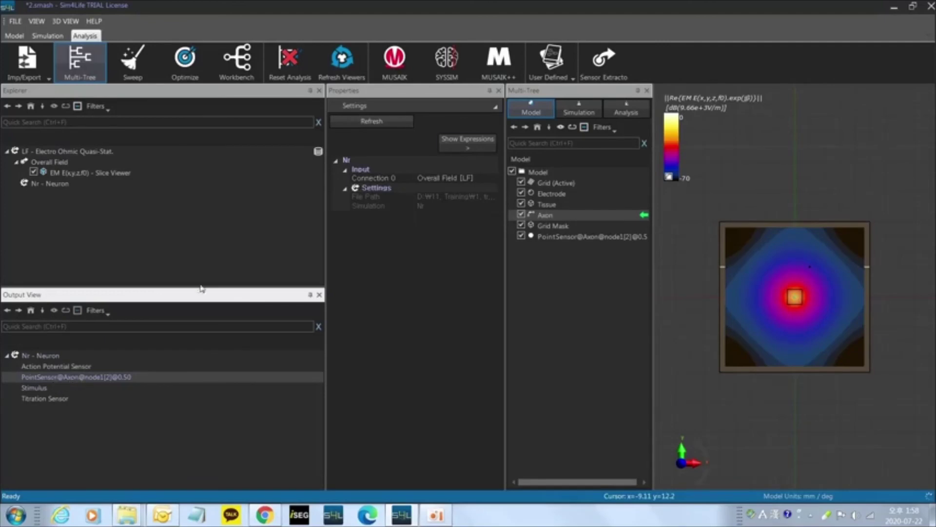
{"action": "left_click", "coordinate": [759, 76]}
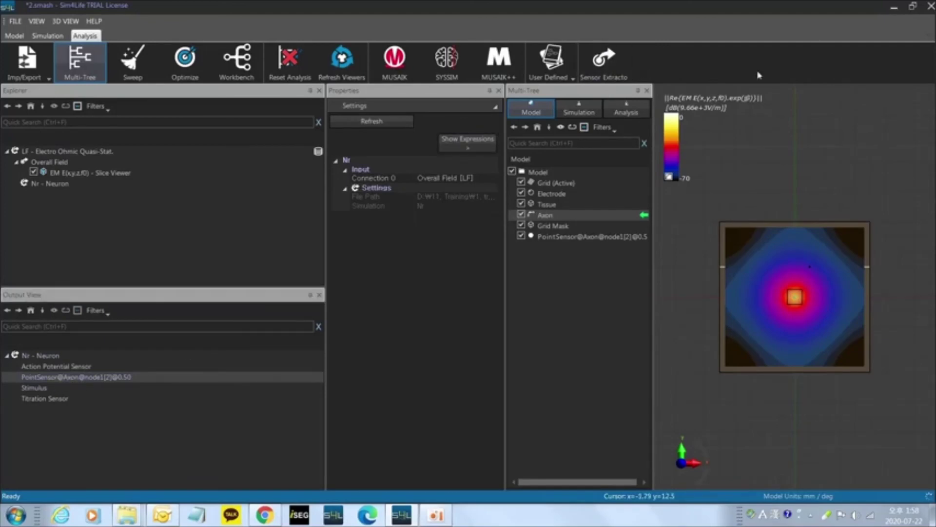
{"action": "left_click", "coordinate": [616, 62]}
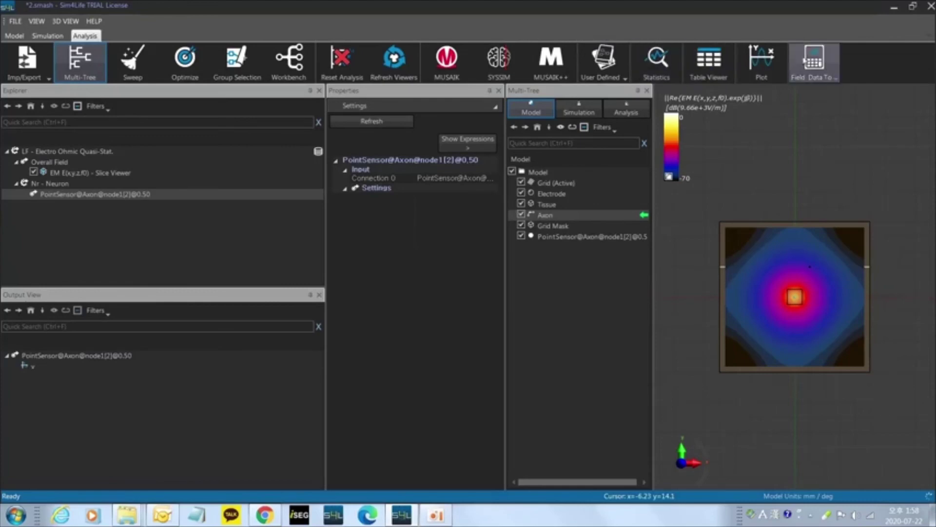
{"action": "left_click", "coordinate": [766, 76]}
{"action": "left_click", "coordinate": [758, 94]}
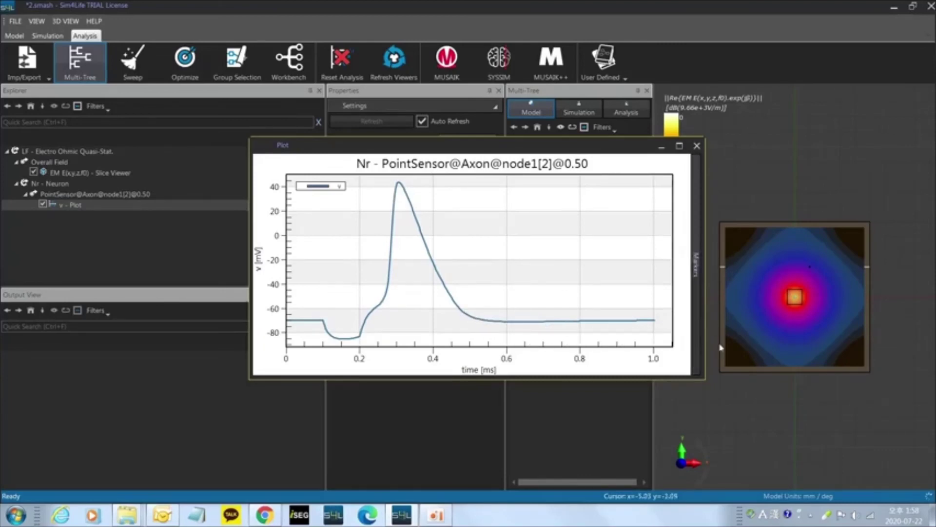
{"action": "scroll", "coordinate": [743, 298], "scroll_direction": "up", "scroll_amount": 5}
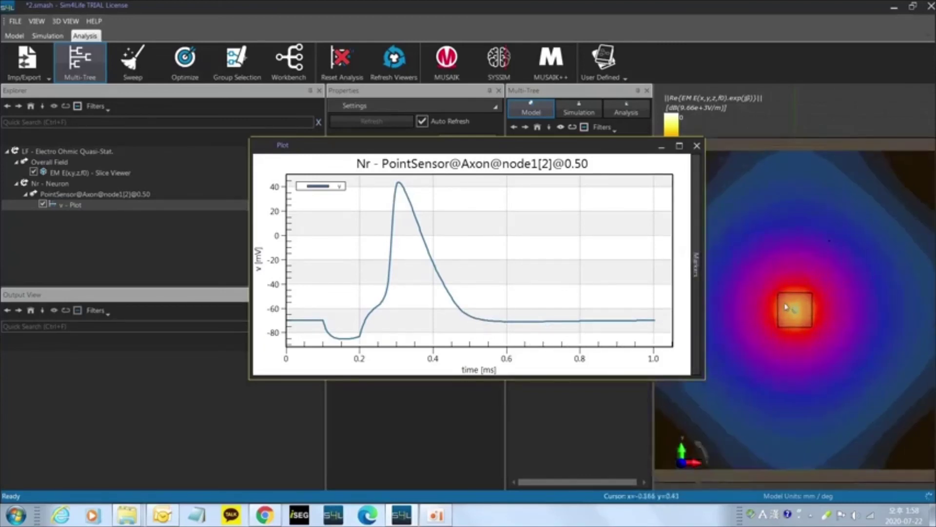
Step: Close the v plot, extract the Neuron simulation's Action Potential Sensor output and apply the Action Potential Evaluator to it
{"action": "scroll", "coordinate": [745, 235], "scroll_direction": "down", "scroll_amount": 3}
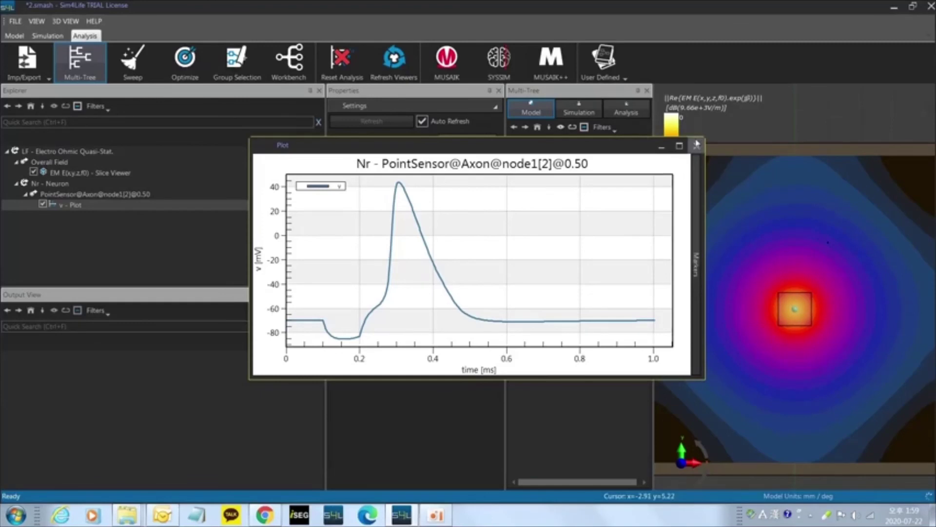
{"action": "left_click", "coordinate": [697, 145]}
{"action": "left_click", "coordinate": [58, 187]}
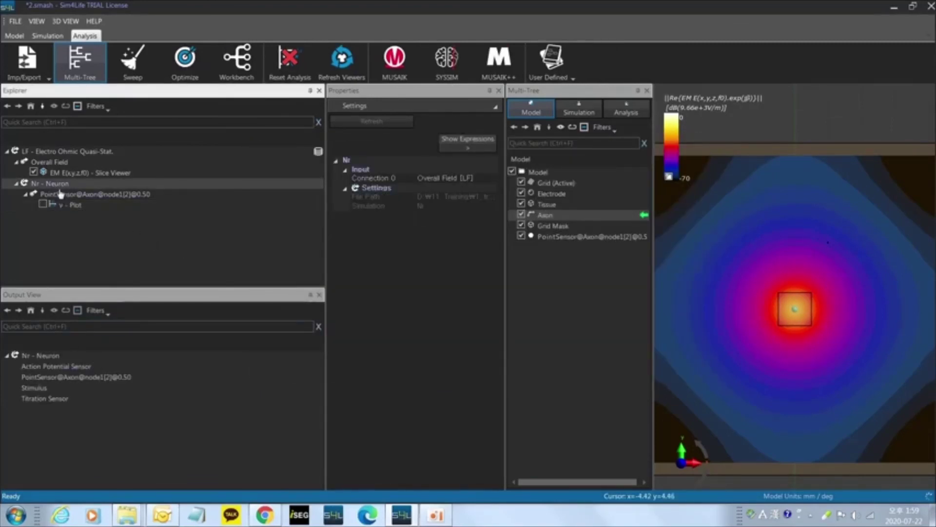
{"action": "left_click", "coordinate": [61, 194]}
{"action": "left_click", "coordinate": [60, 184]}
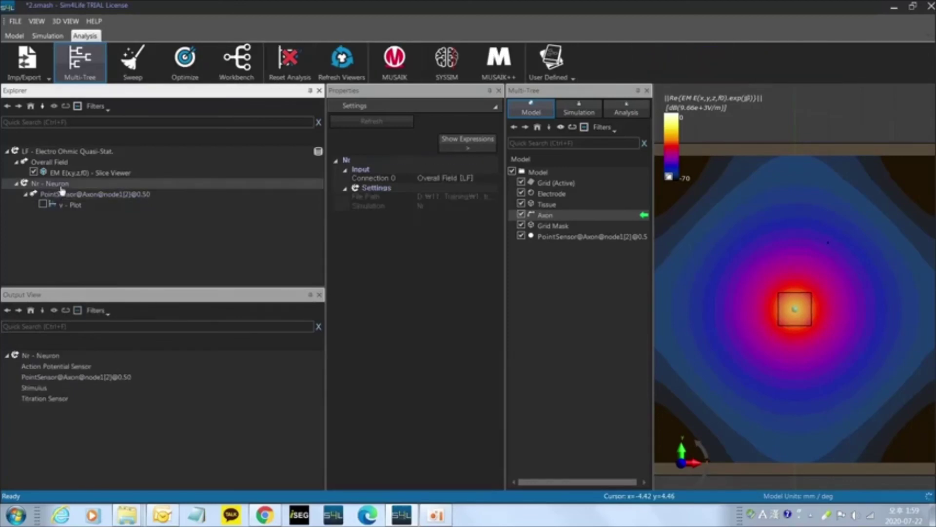
{"action": "left_click", "coordinate": [63, 367]}
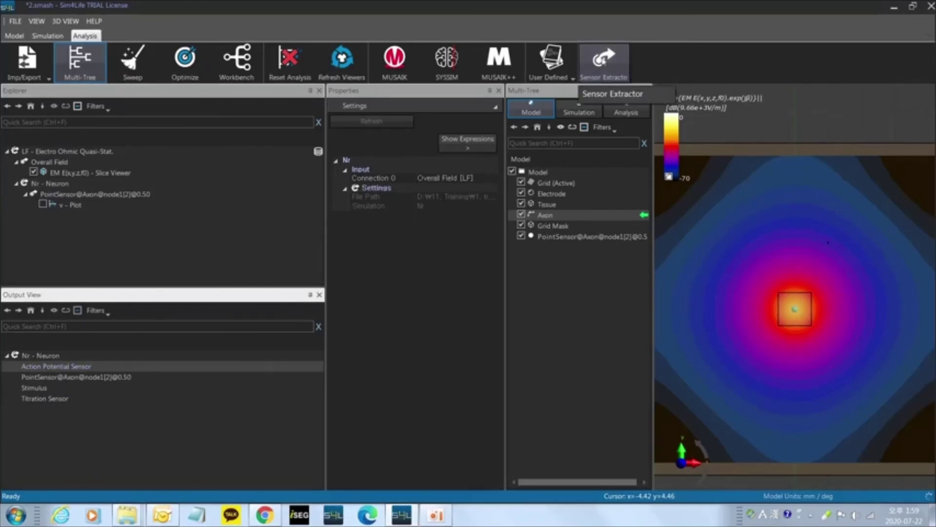
{"action": "left_click", "coordinate": [604, 61]}
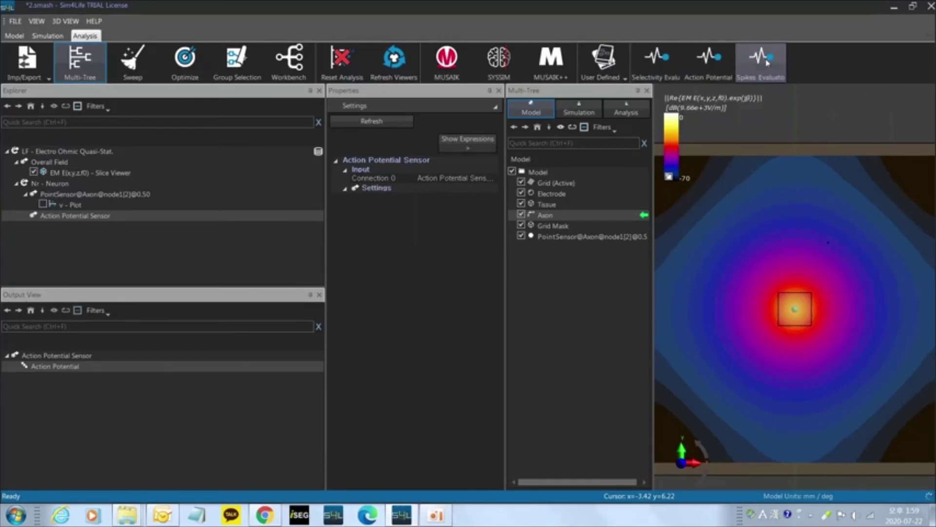
{"action": "left_click", "coordinate": [708, 70]}
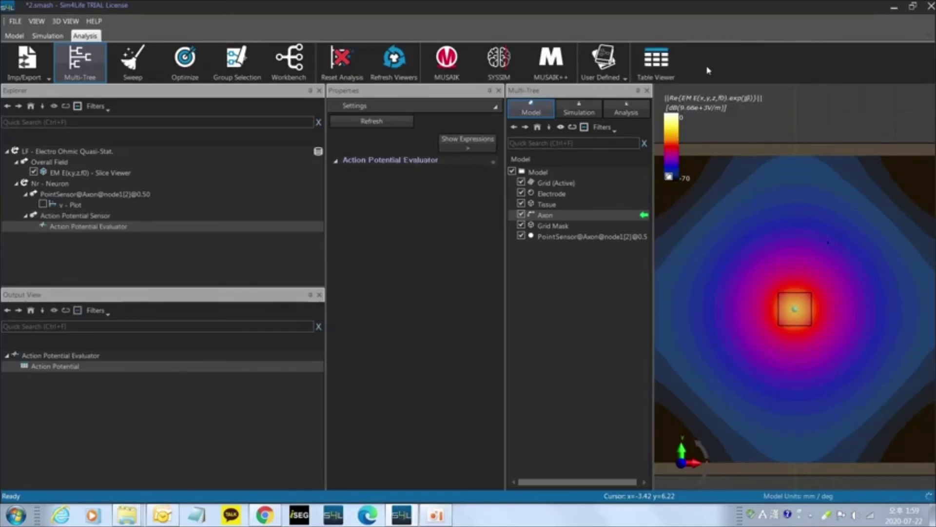
Step: Show the evaluated Action Potential data in an enlarged table view, sorted by ascending time of spike
{"action": "left_click", "coordinate": [662, 65]}
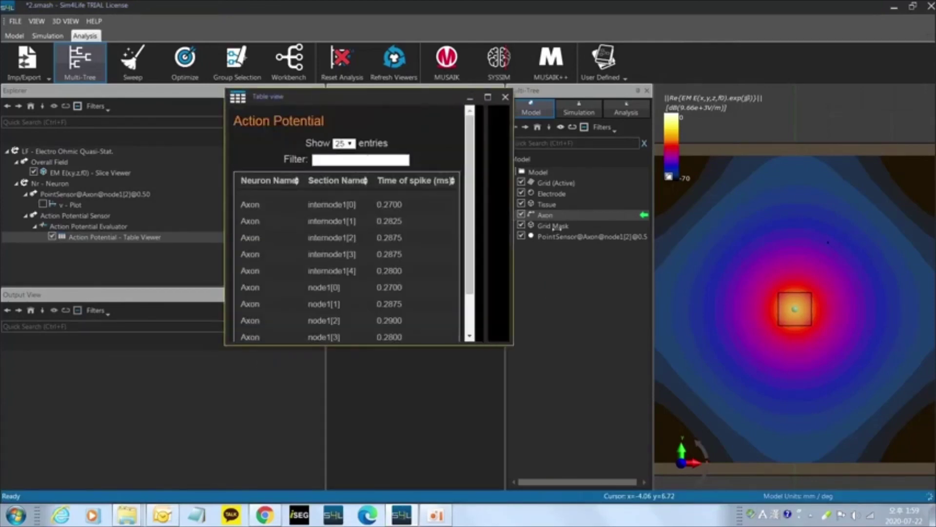
{"action": "left_click_drag", "start_coordinate": [557, 228], "coordinate": [684, 229]}
{"action": "left_click_drag", "start_coordinate": [419, 345], "coordinate": [418, 430]}
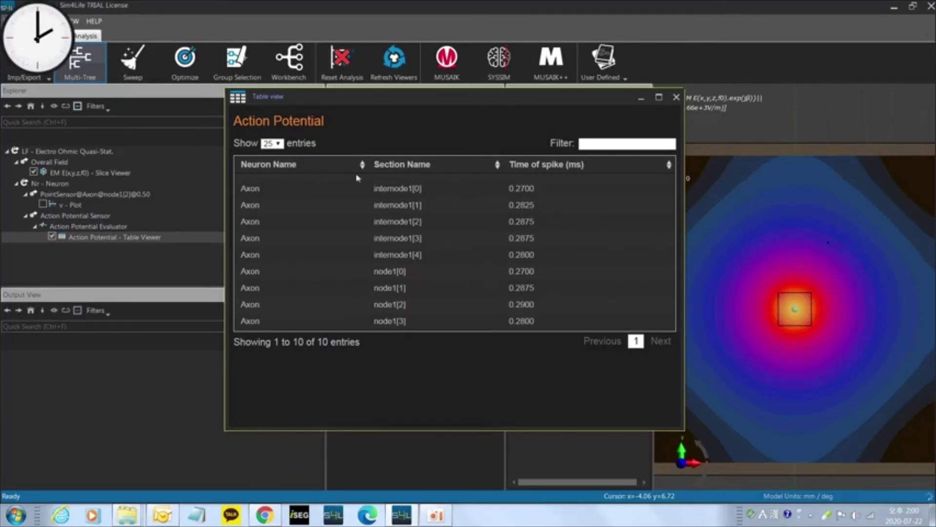
{"action": "left_click", "coordinate": [498, 164]}
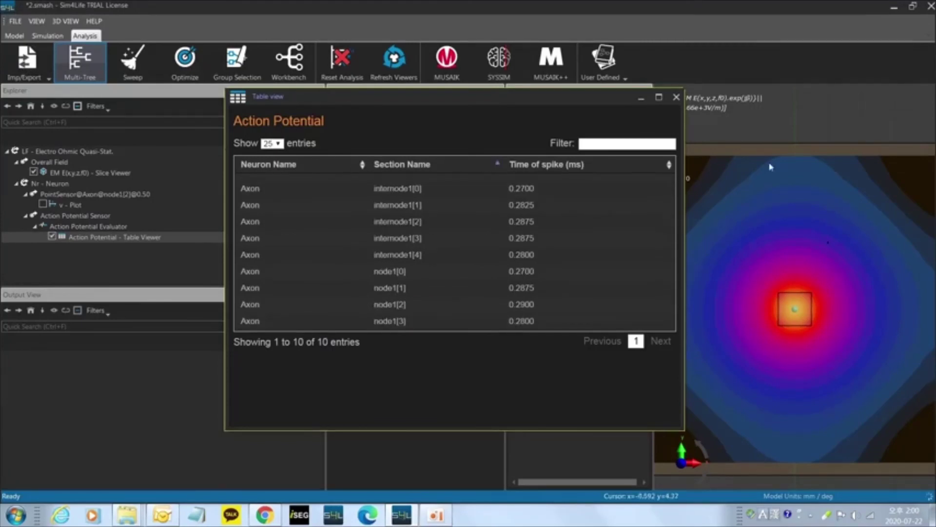
{"action": "left_click", "coordinate": [669, 165]}
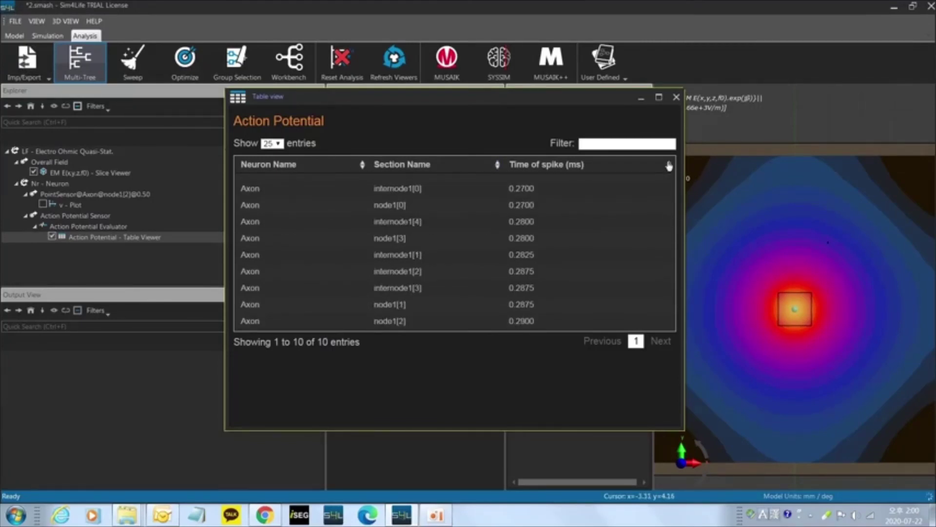